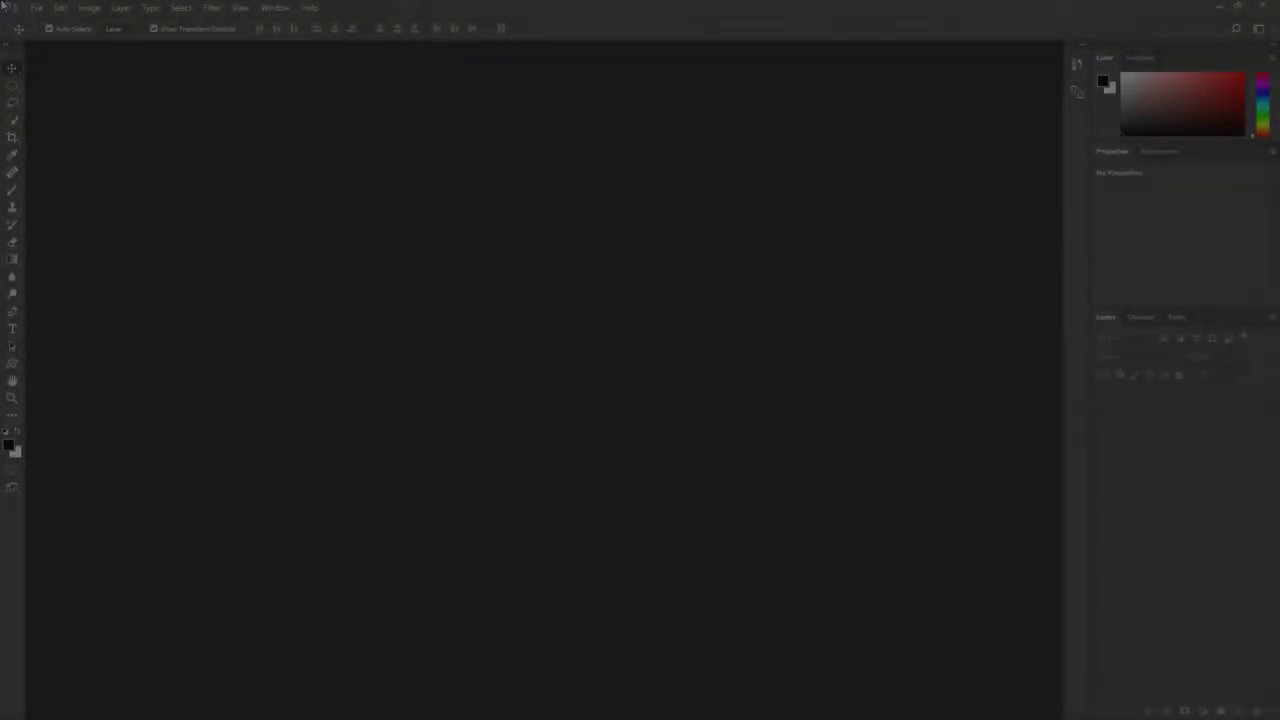
Step: Create a new white document 1920 px wide and 1280 px high
click(36, 8)
click(84, 24)
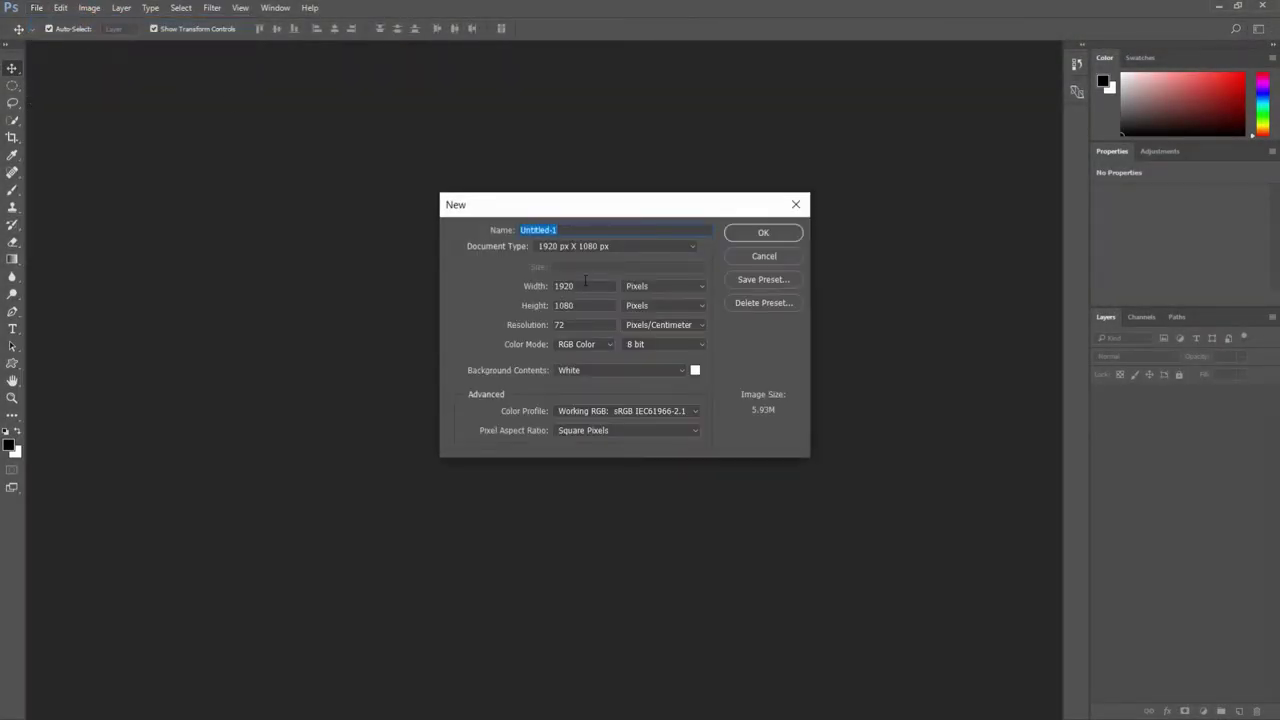
key(Tab)
key(Tab)
text(12)
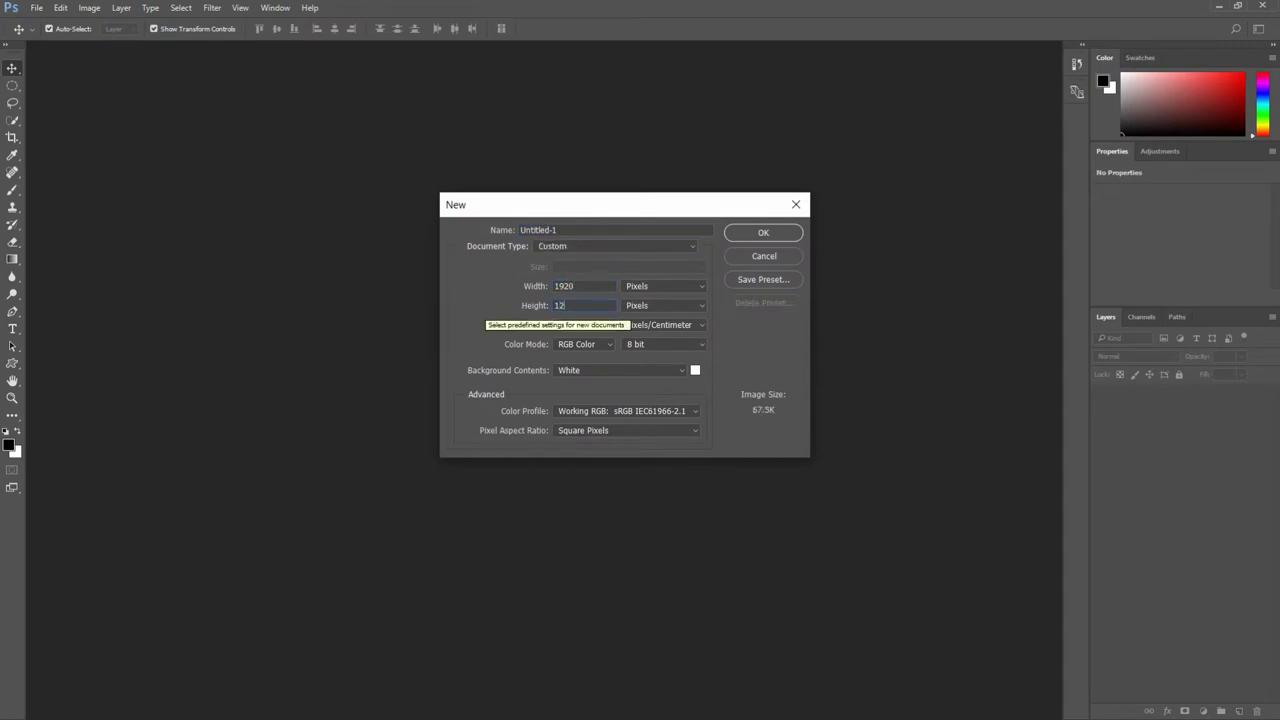
text(80)
click(742, 235)
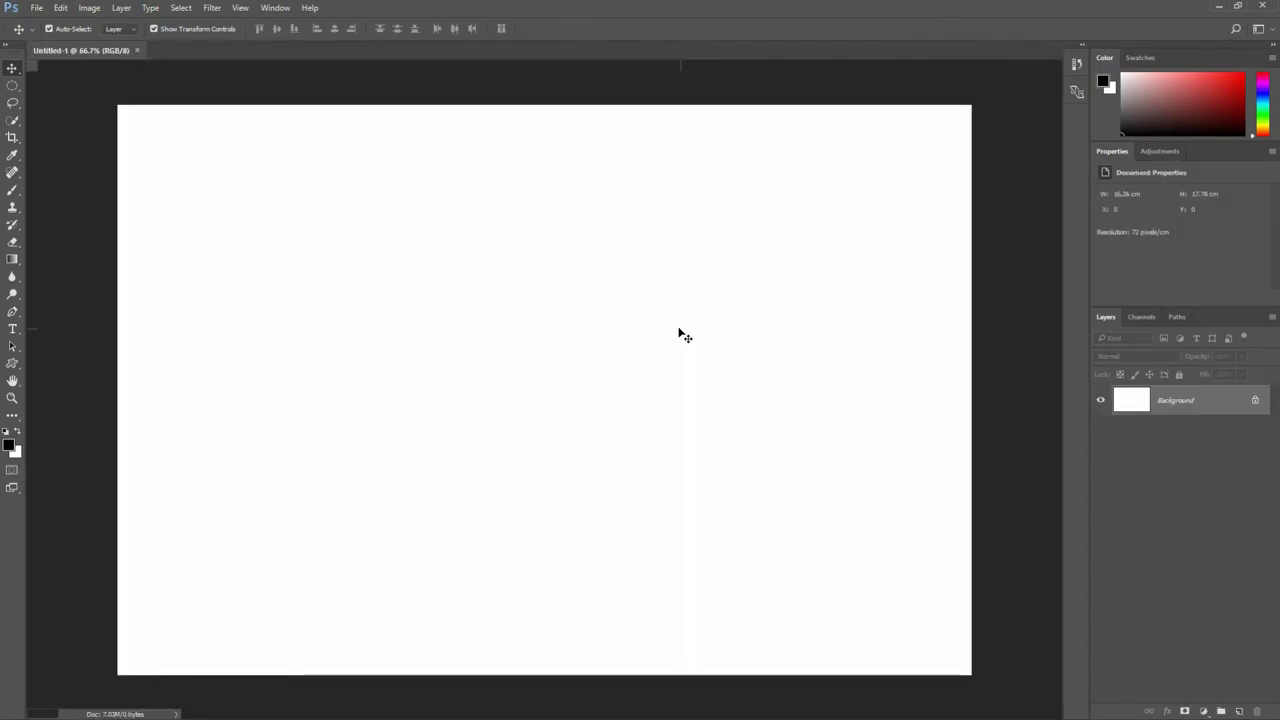
scroll(675, 325, down, 1)
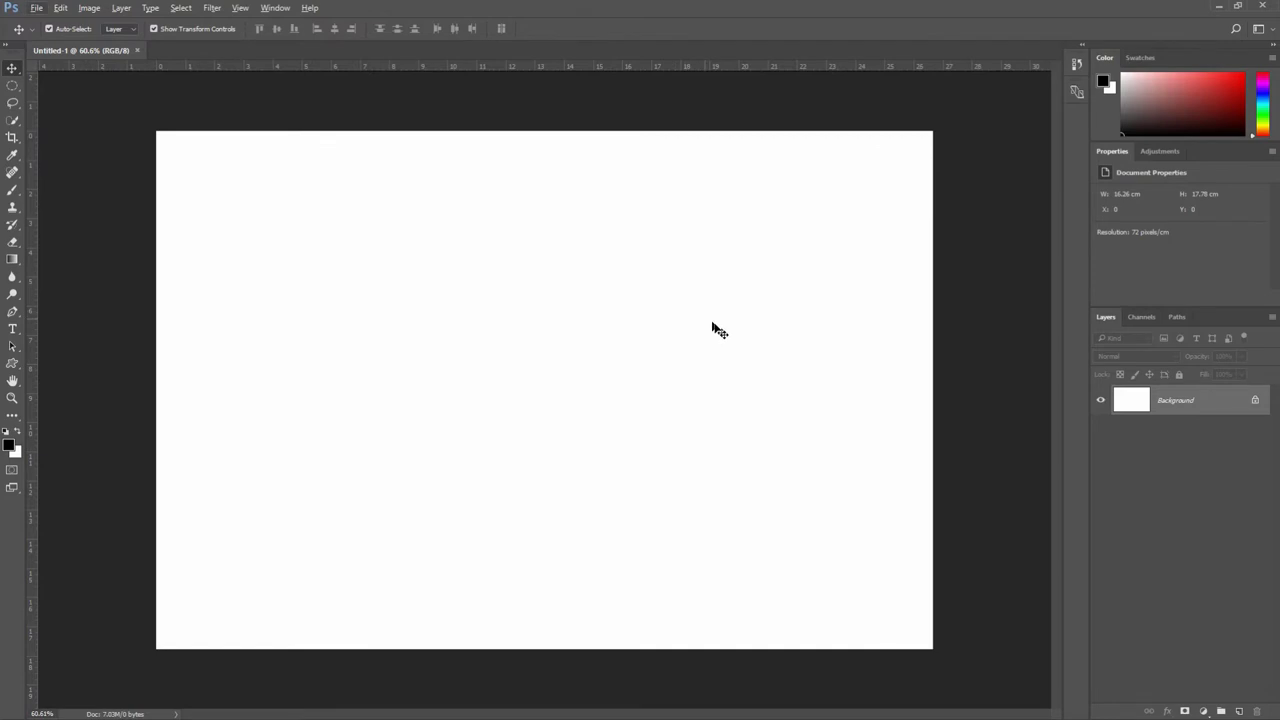
Step: Add a Solid Color fill layer in light grey #bababa above the Background
click(1202, 711)
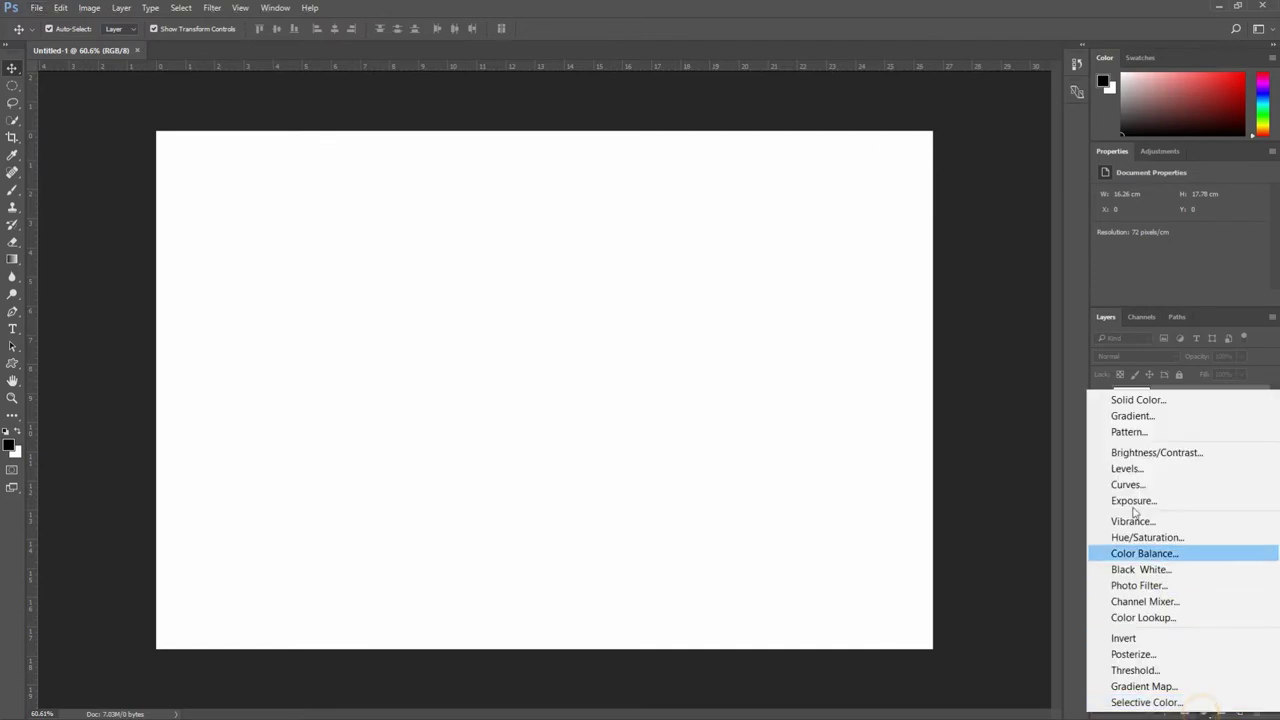
click(1117, 405)
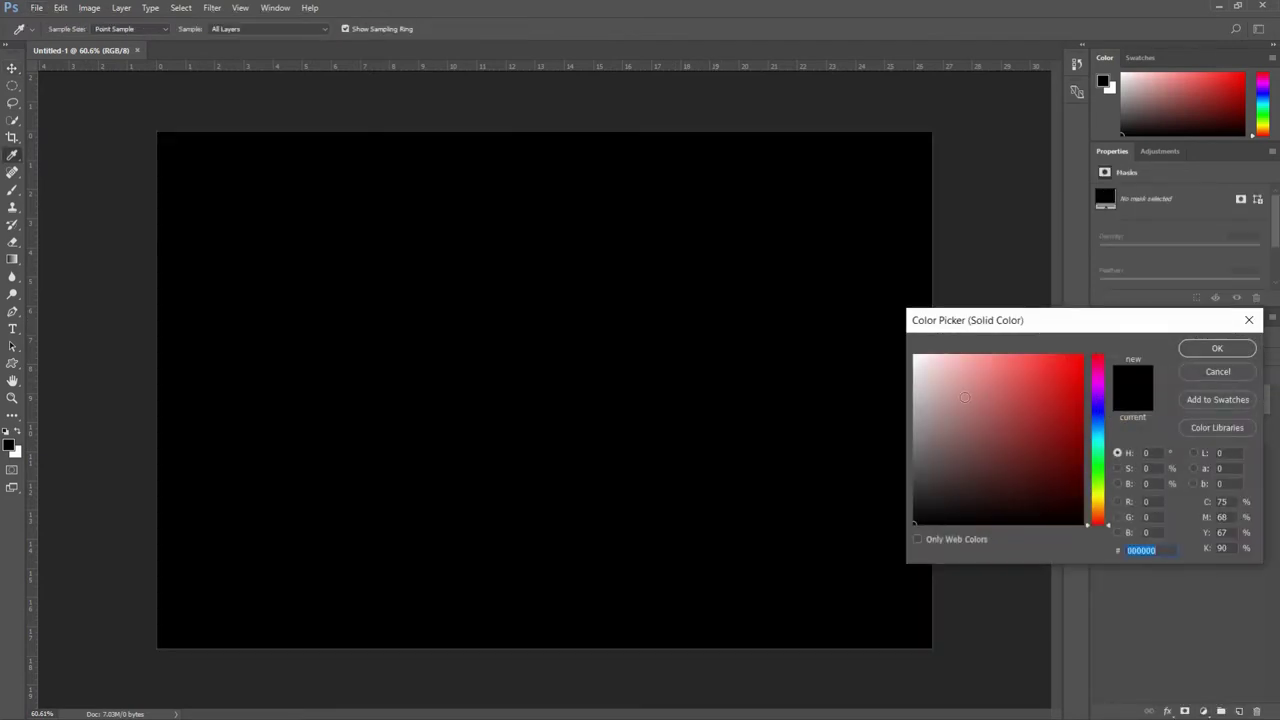
click(918, 400)
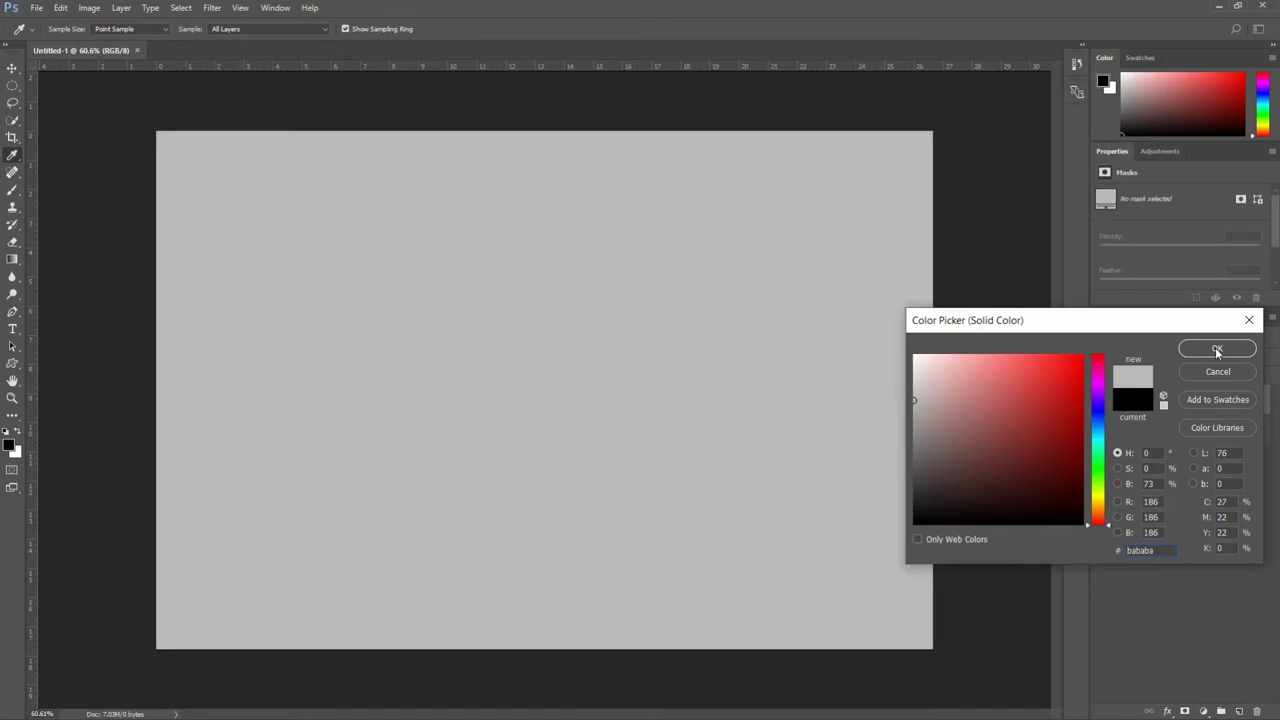
click(1217, 350)
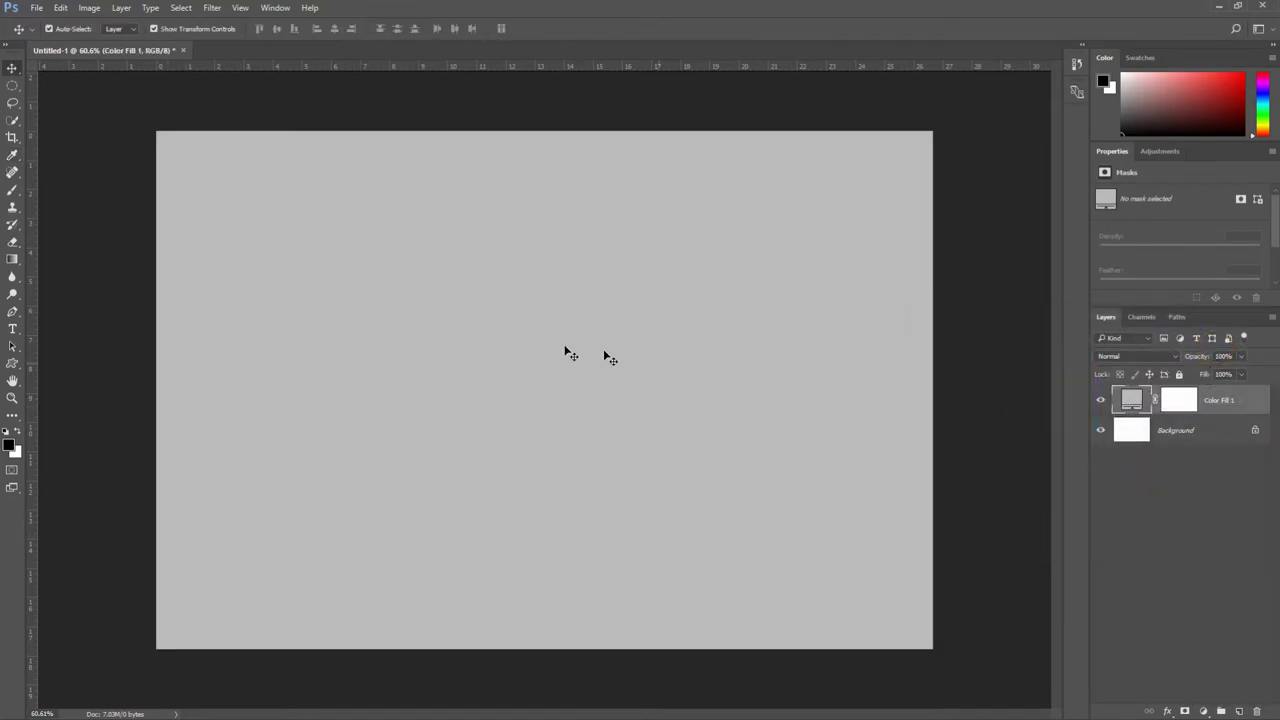
Step: Place grass-3304756_1920 as an embedded image and scale it up to fill the canvas
click(35, 8)
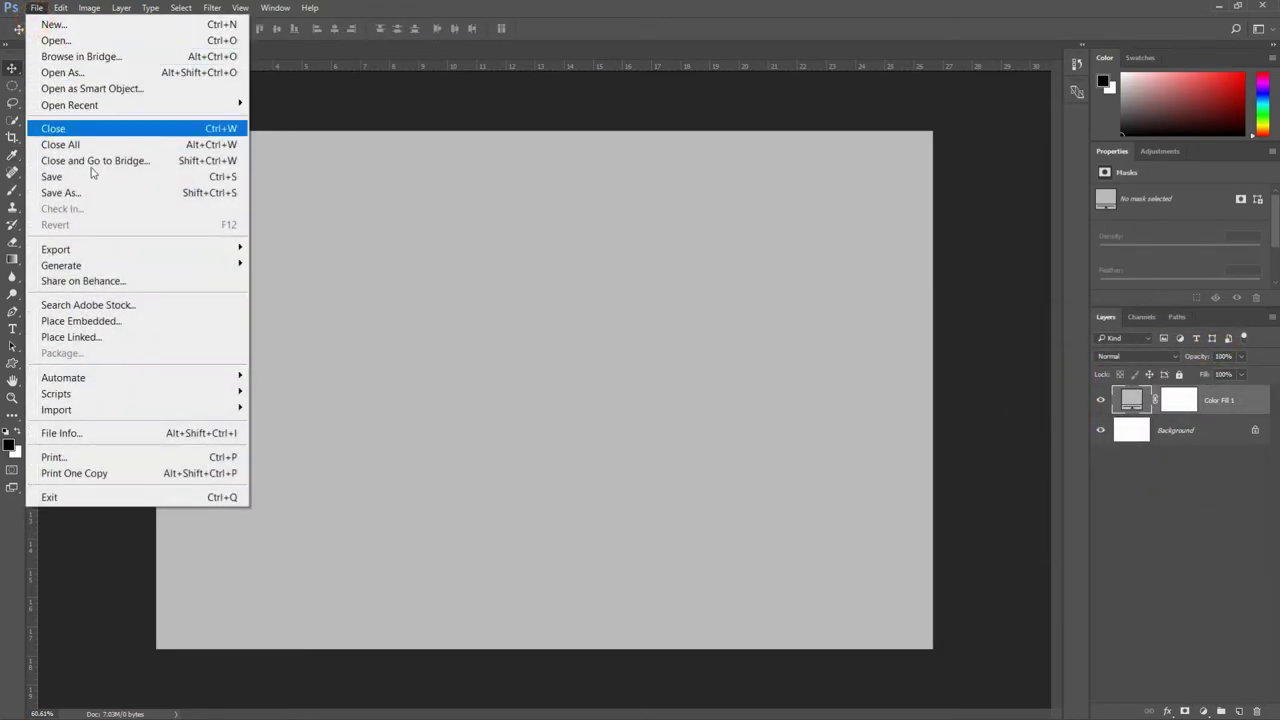
click(106, 322)
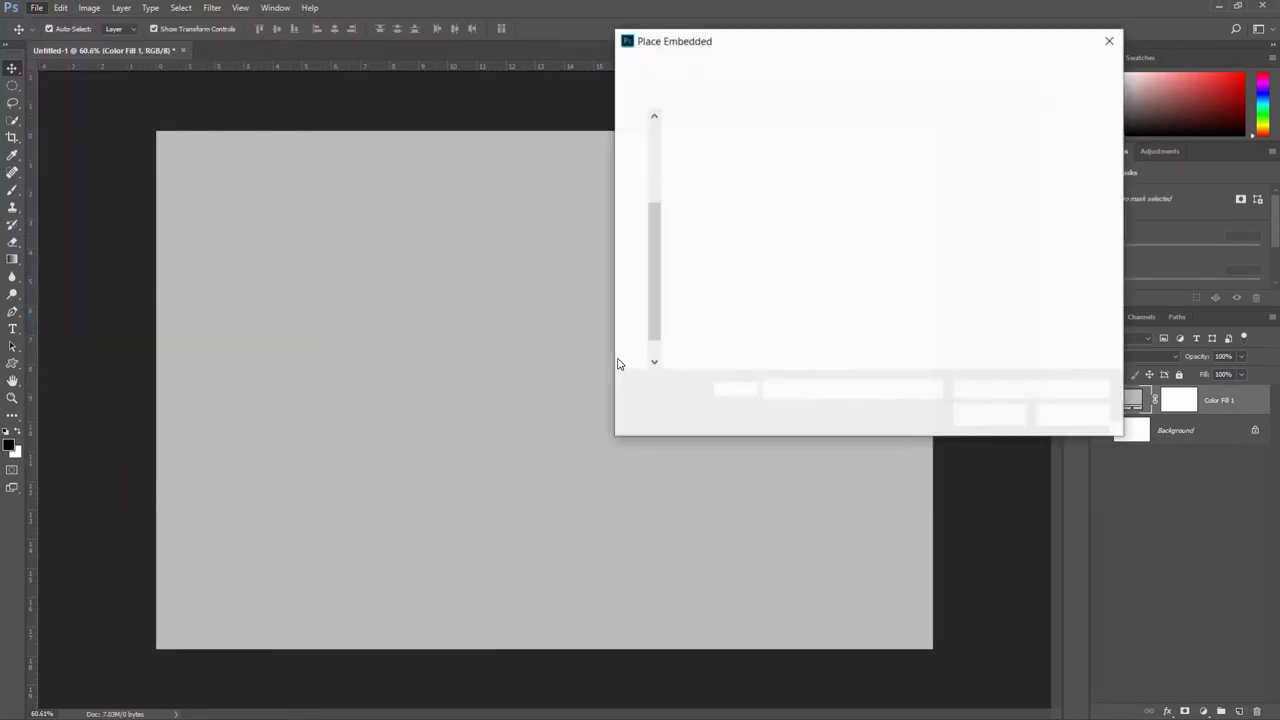
click(810, 190)
click(989, 415)
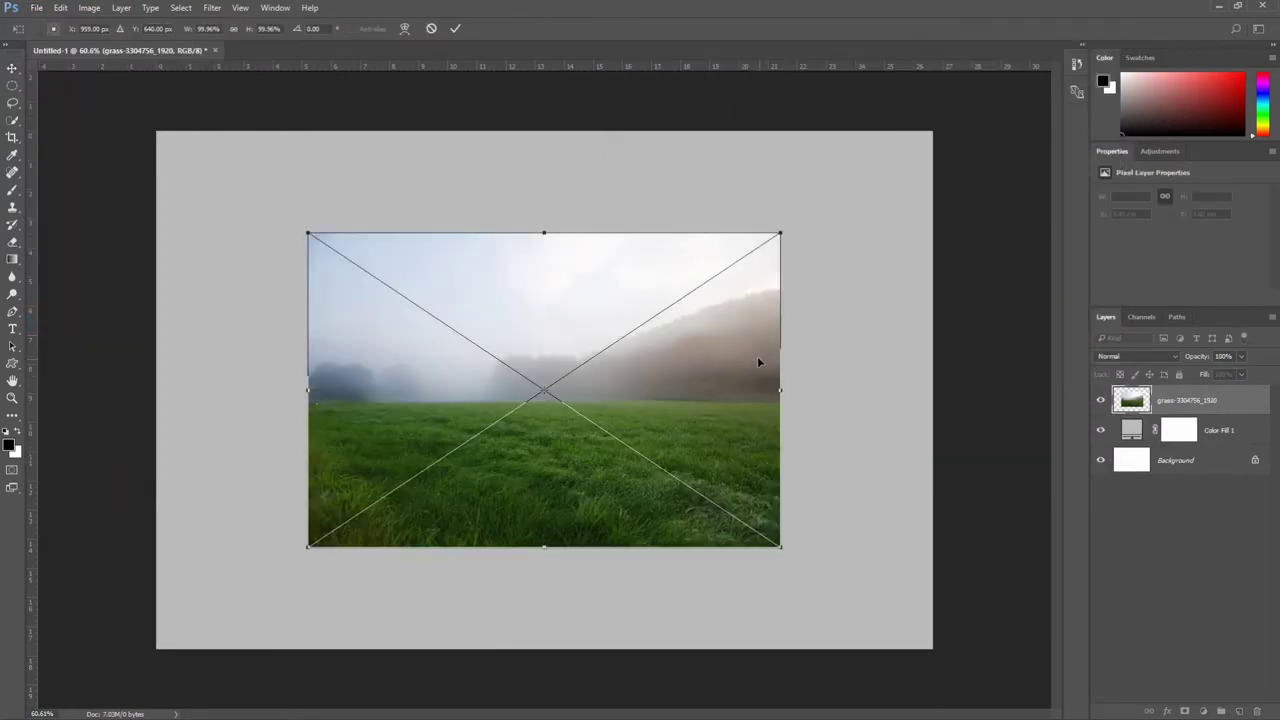
drag(775, 236, 963, 163)
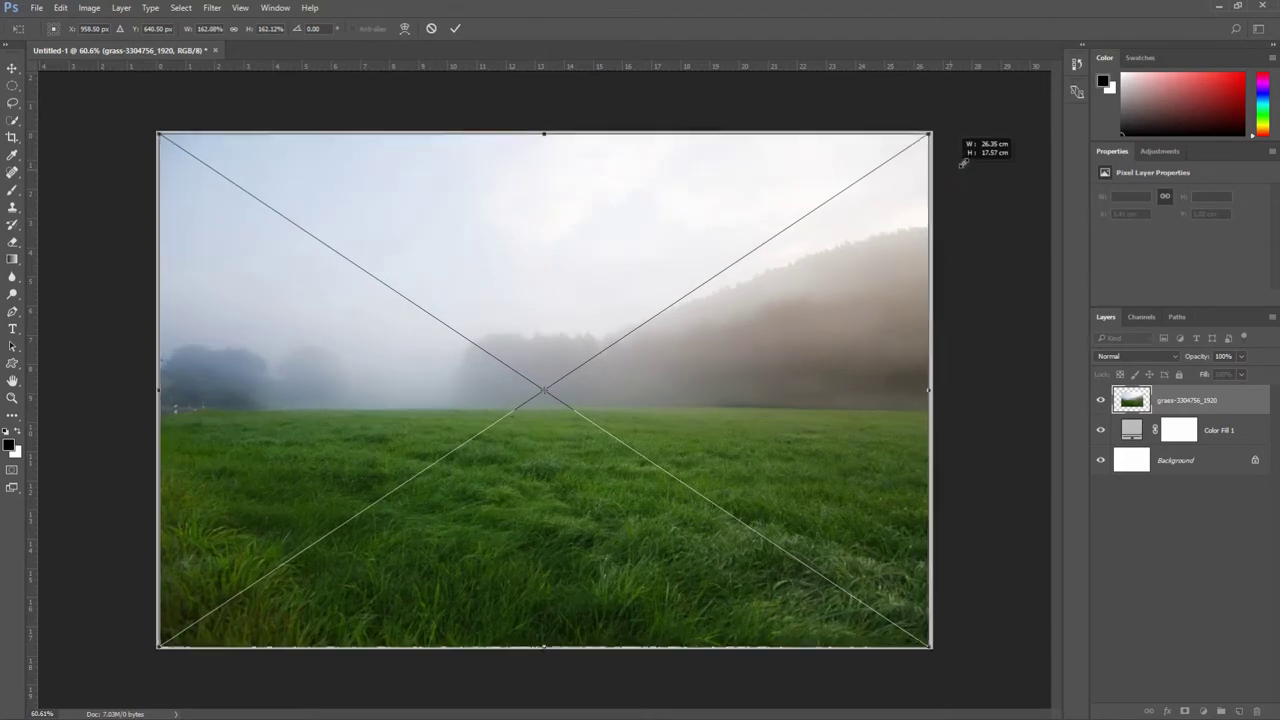
click(460, 27)
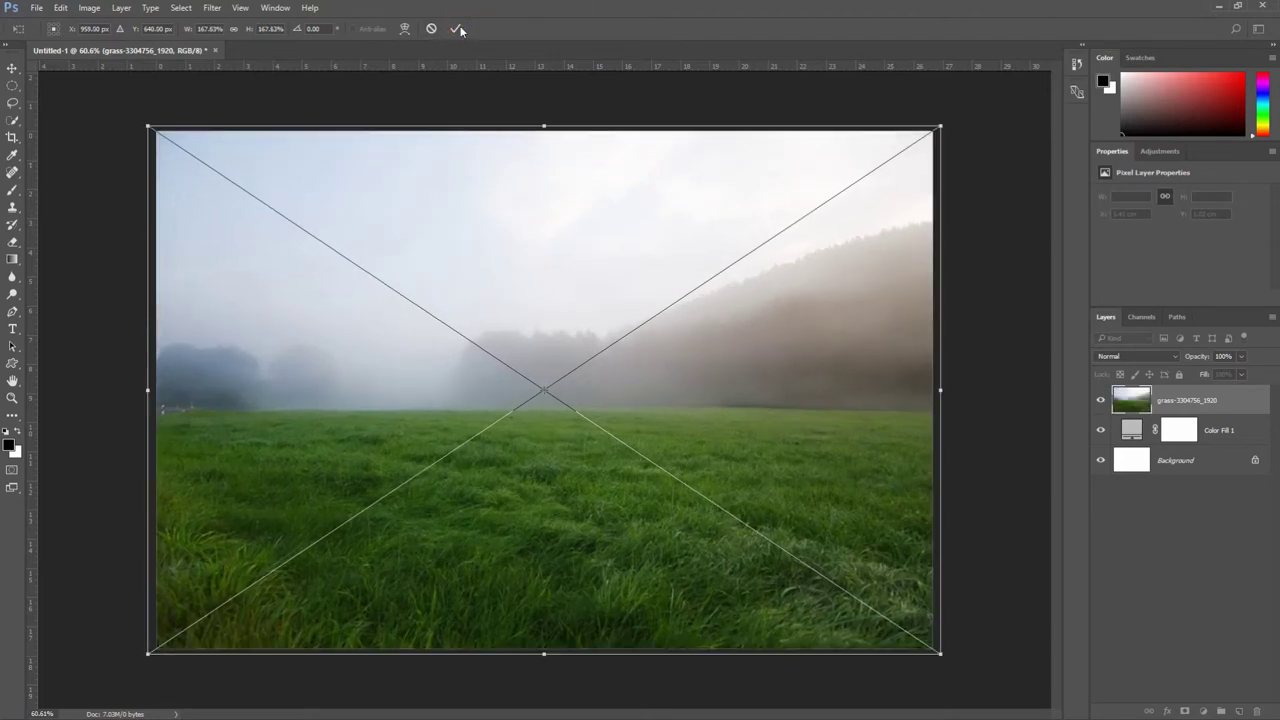
click(457, 29)
Step: Add a layer mask to the grass photo and draw a top-to-horizon gradient on it
click(1184, 711)
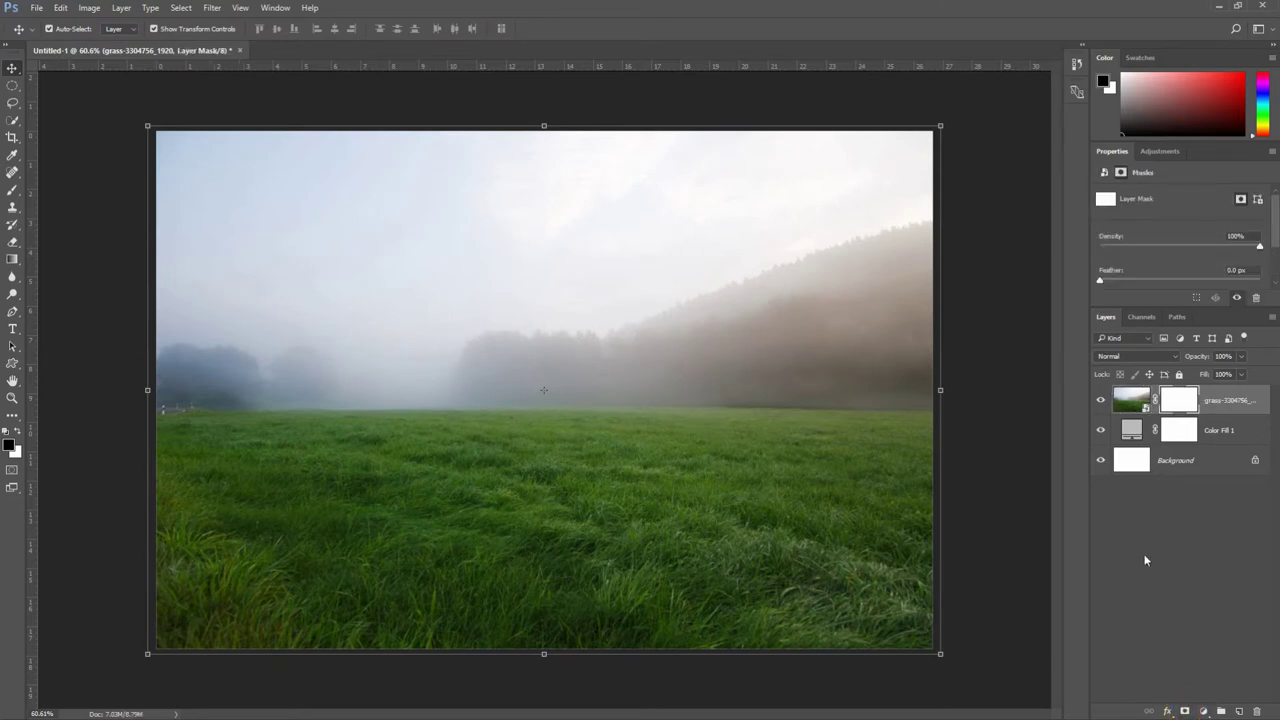
click(12, 259)
click(76, 260)
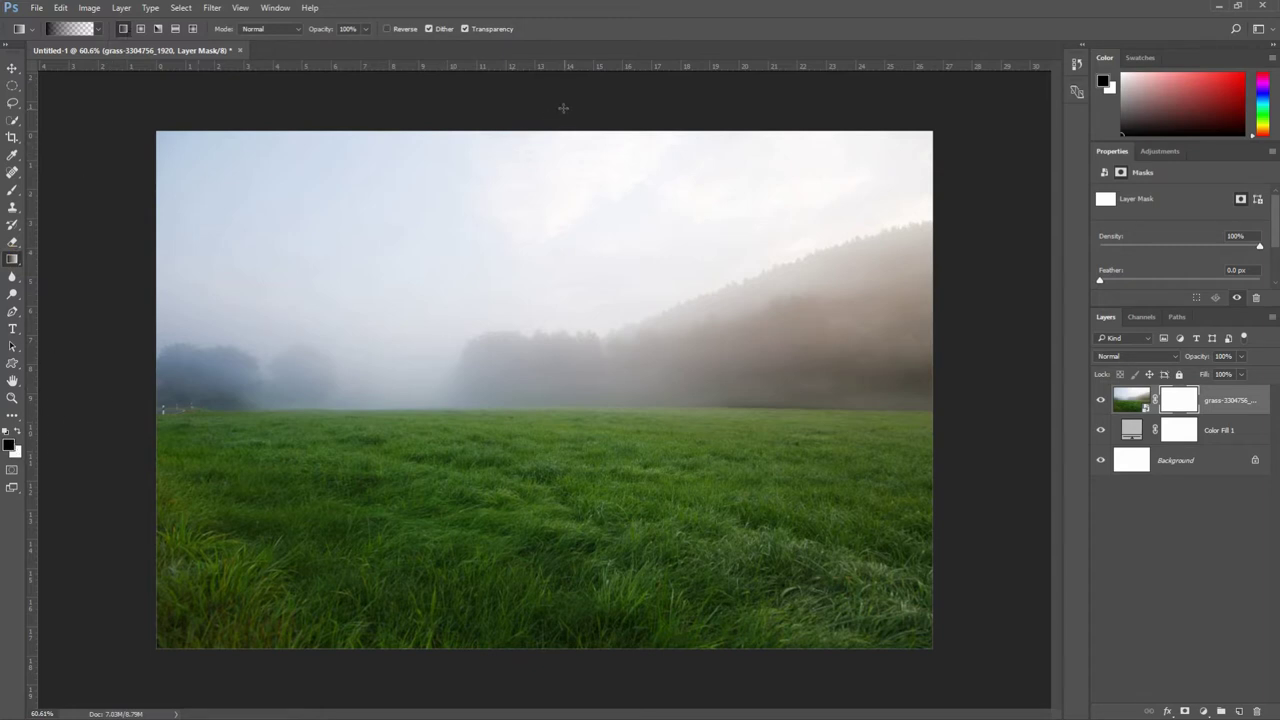
drag(564, 105, 552, 408)
drag(527, 110, 514, 394)
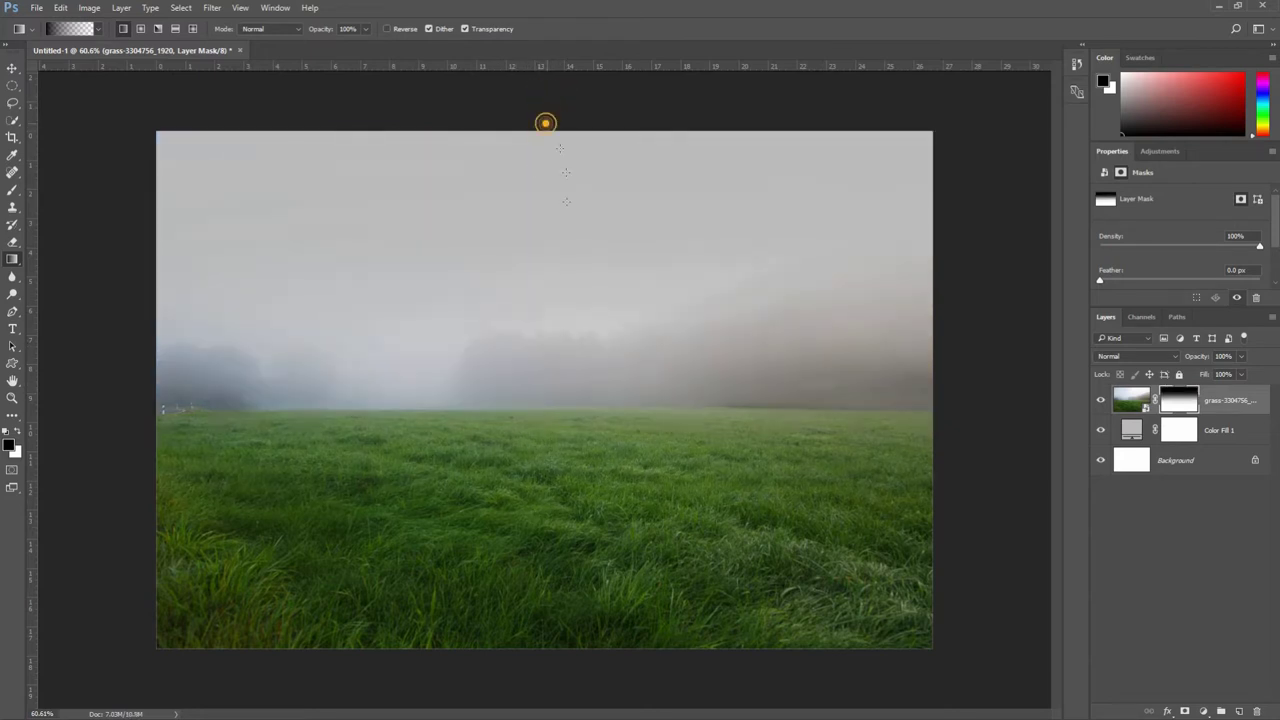
drag(543, 123, 546, 414)
drag(549, 89, 537, 423)
drag(563, 233, 554, 426)
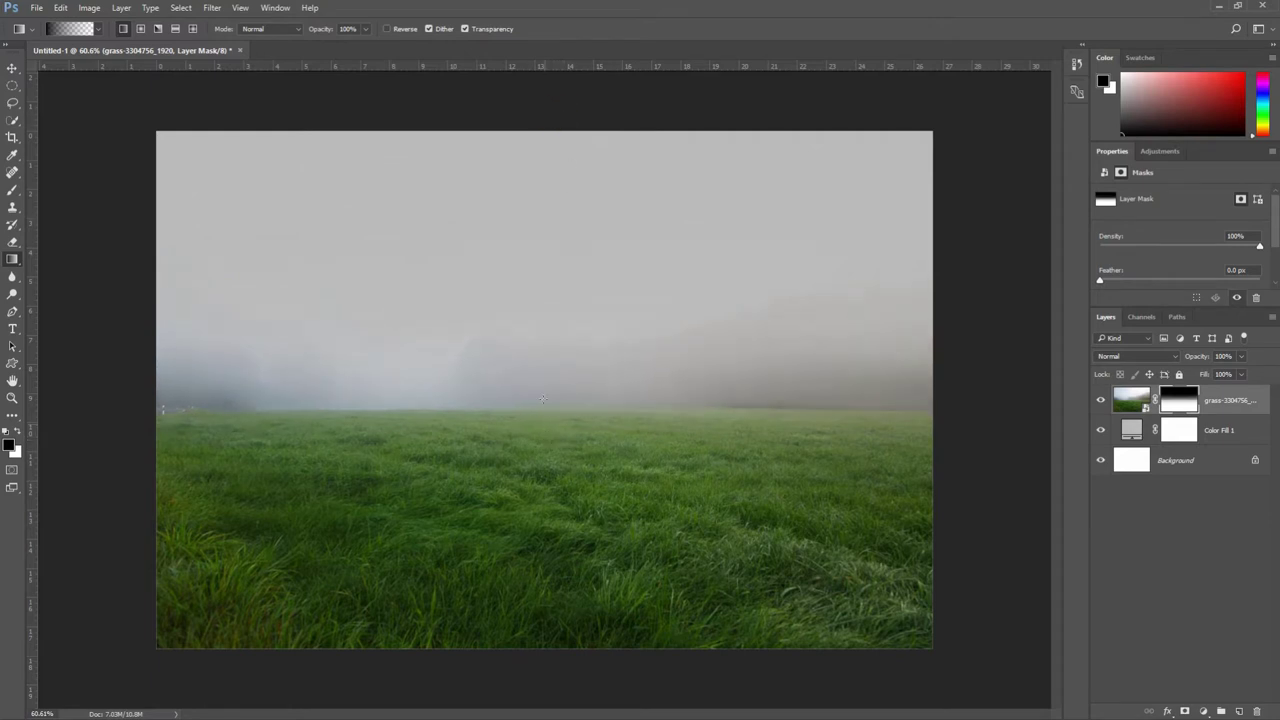
mouse_move(546, 108)
mouse_down()
mouse_move(546, 440)
mouse_move(525, 488)
mouse_up()
drag(527, 100, 517, 487)
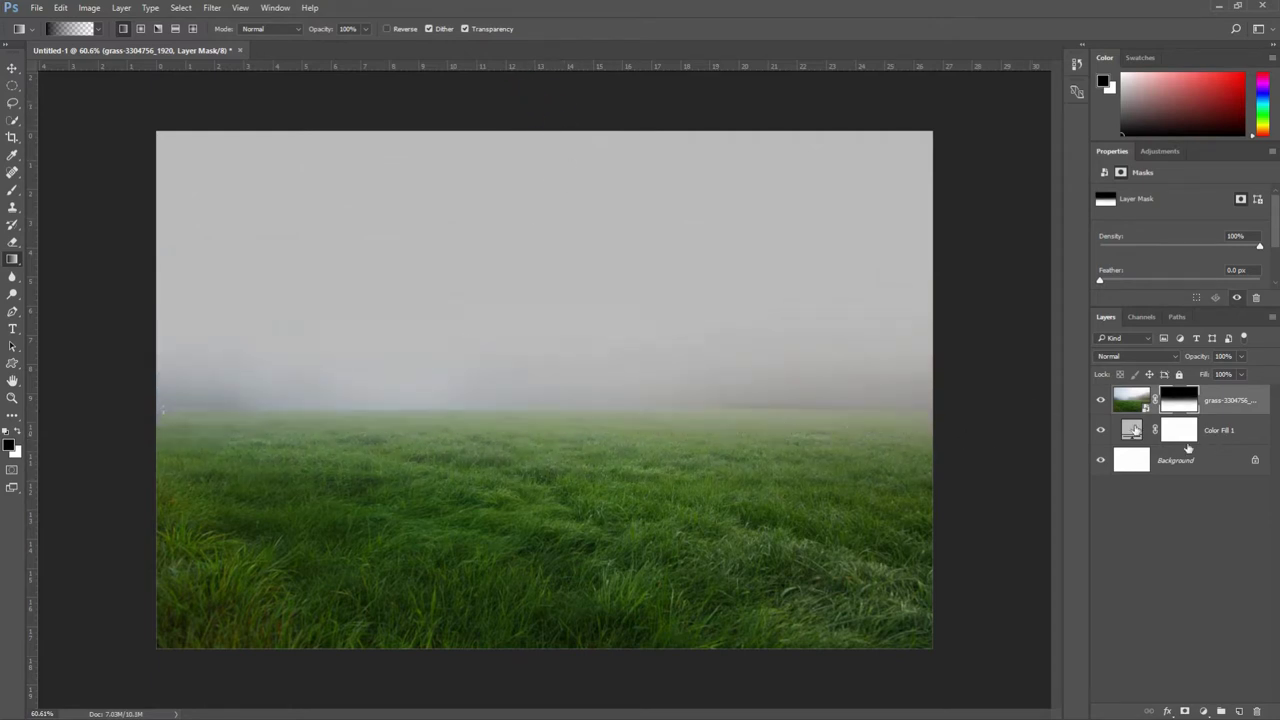
click(1214, 430)
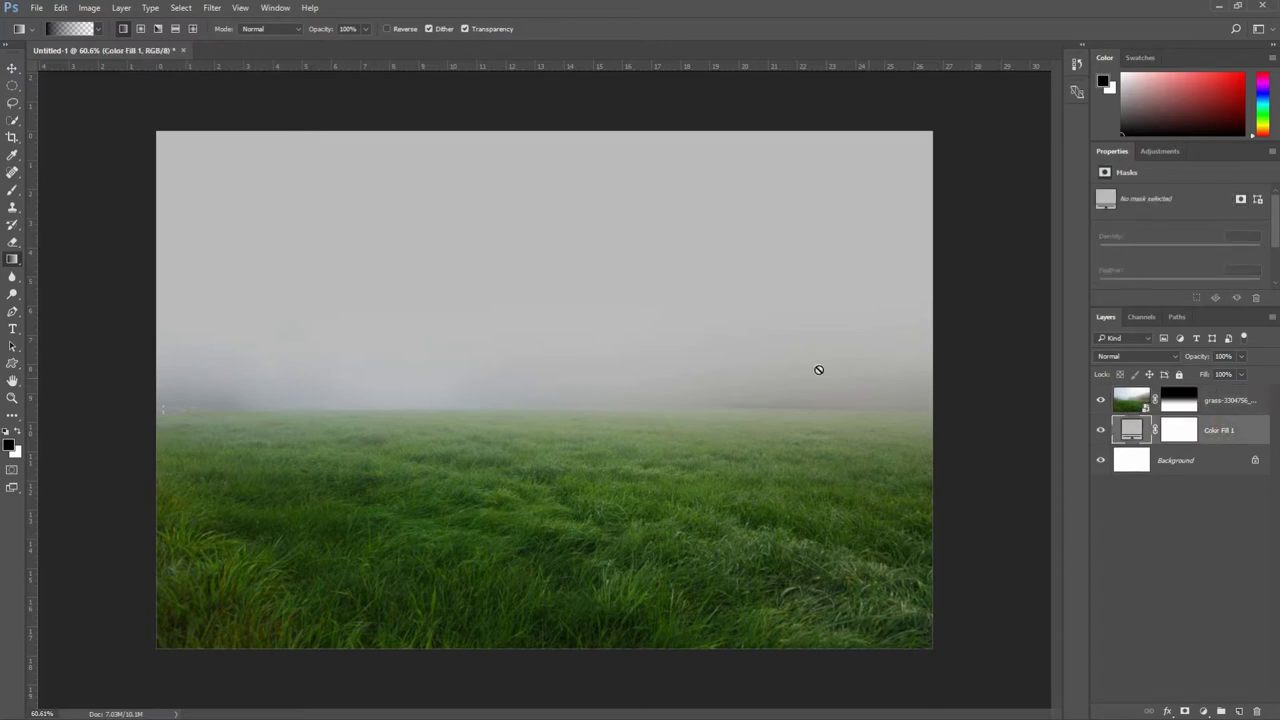
Step: Place path-832031_1280 as an embedded image and enlarge it over the canvas
click(35, 7)
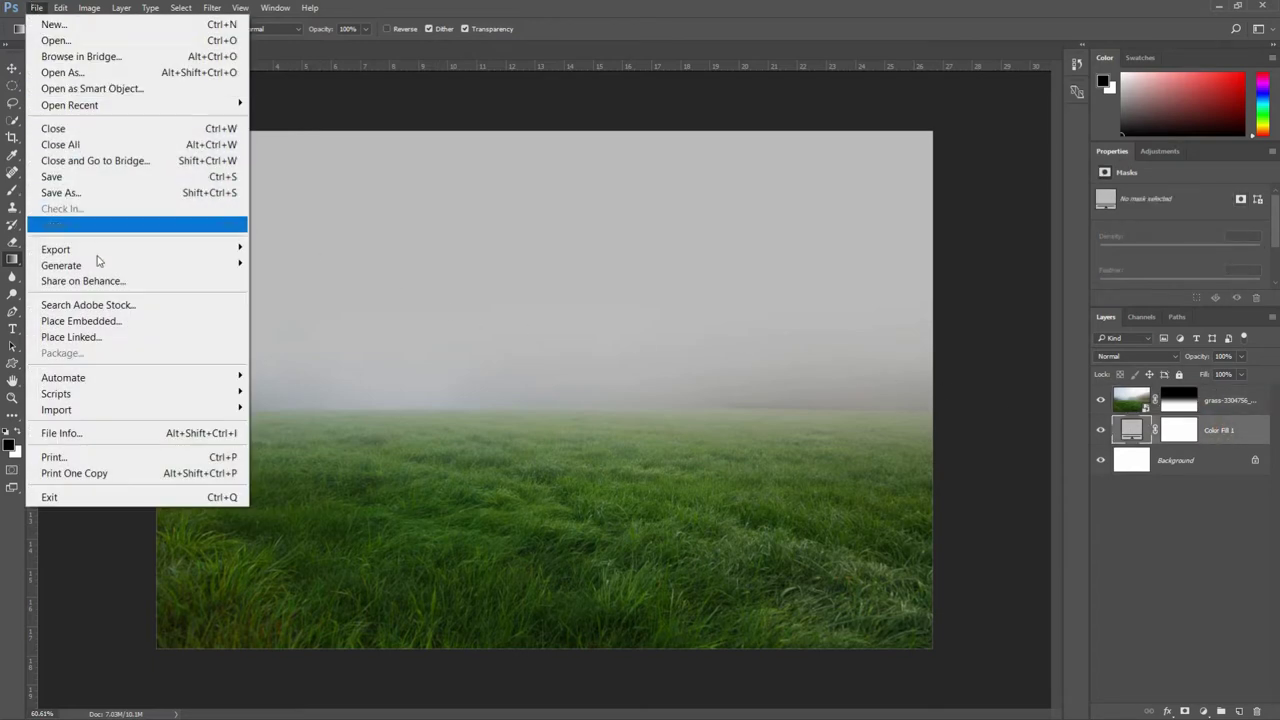
click(104, 320)
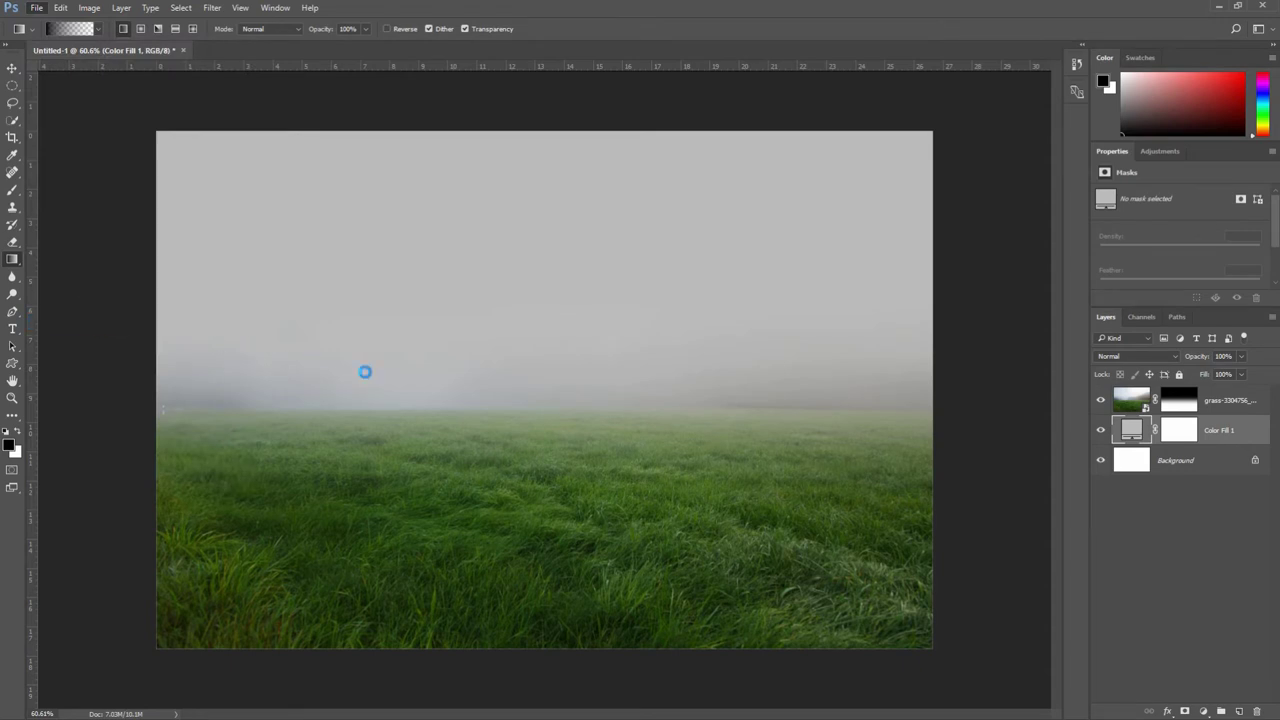
click(987, 165)
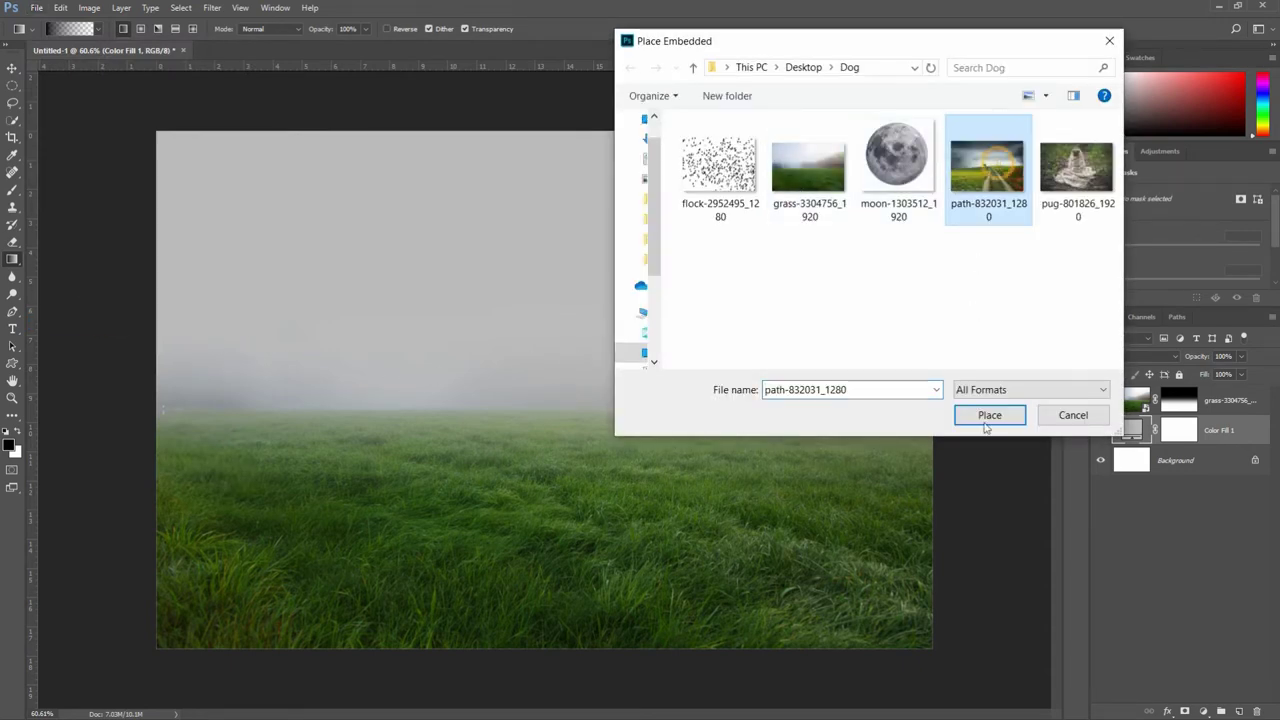
click(989, 415)
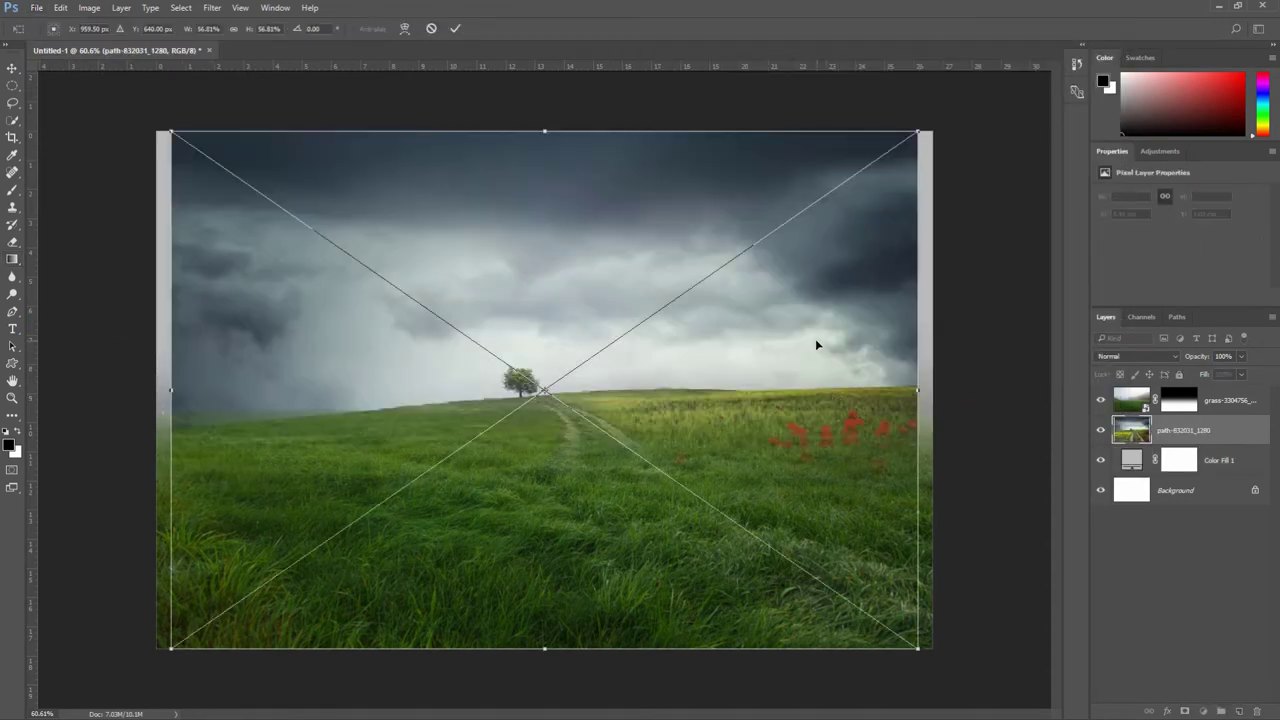
drag(920, 128, 937, 130)
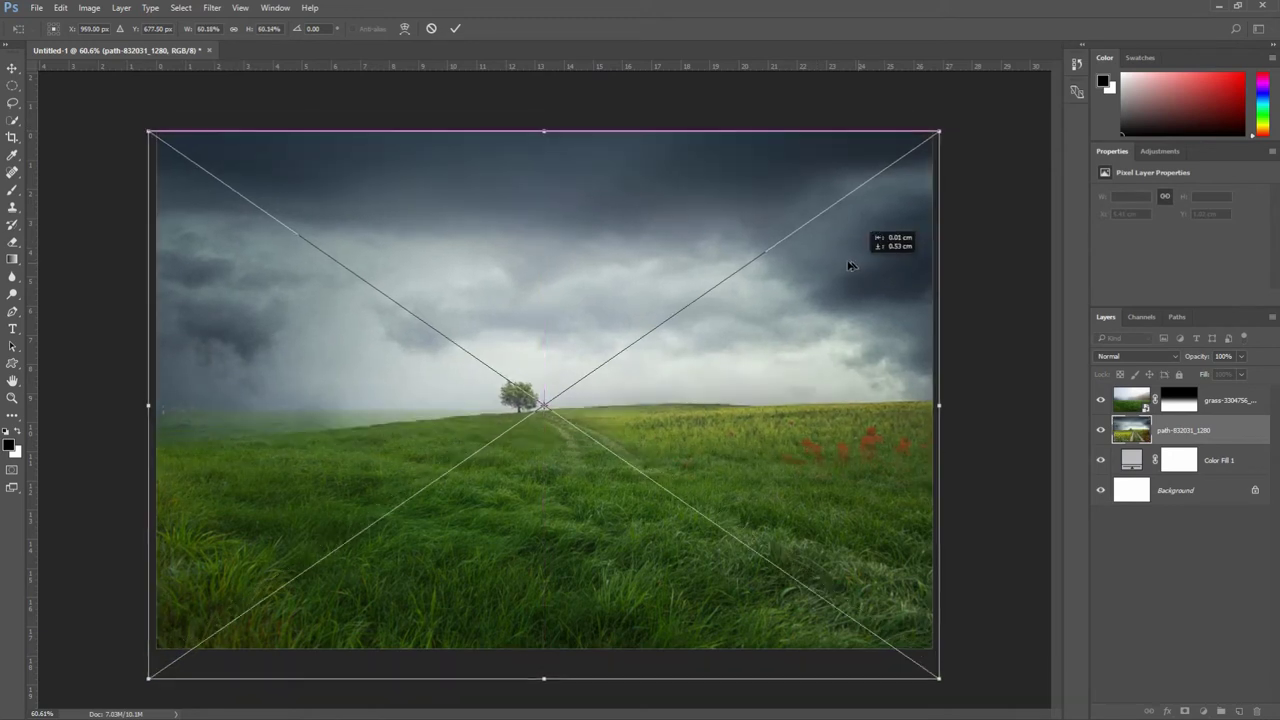
Step: Warp the path photo, pulling its top corners outward, and commit the transform
right_click(674, 243)
click(728, 370)
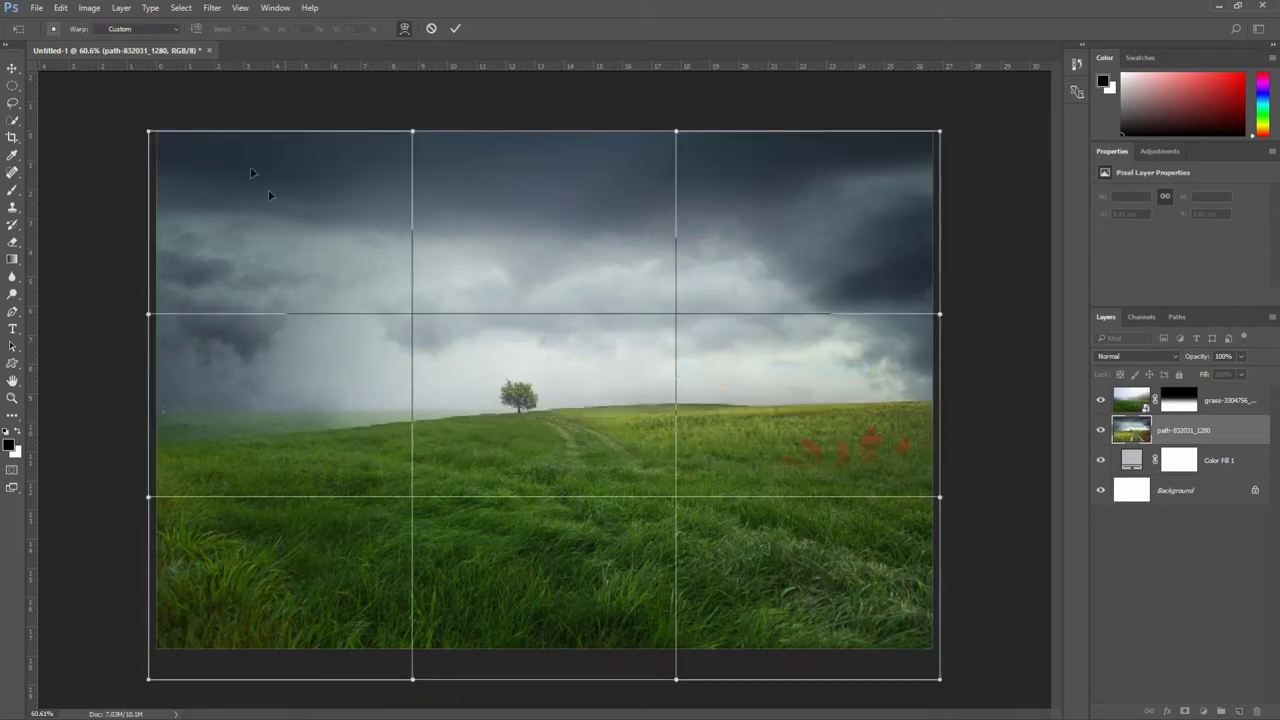
drag(183, 145, 131, 127)
drag(906, 157, 962, 110)
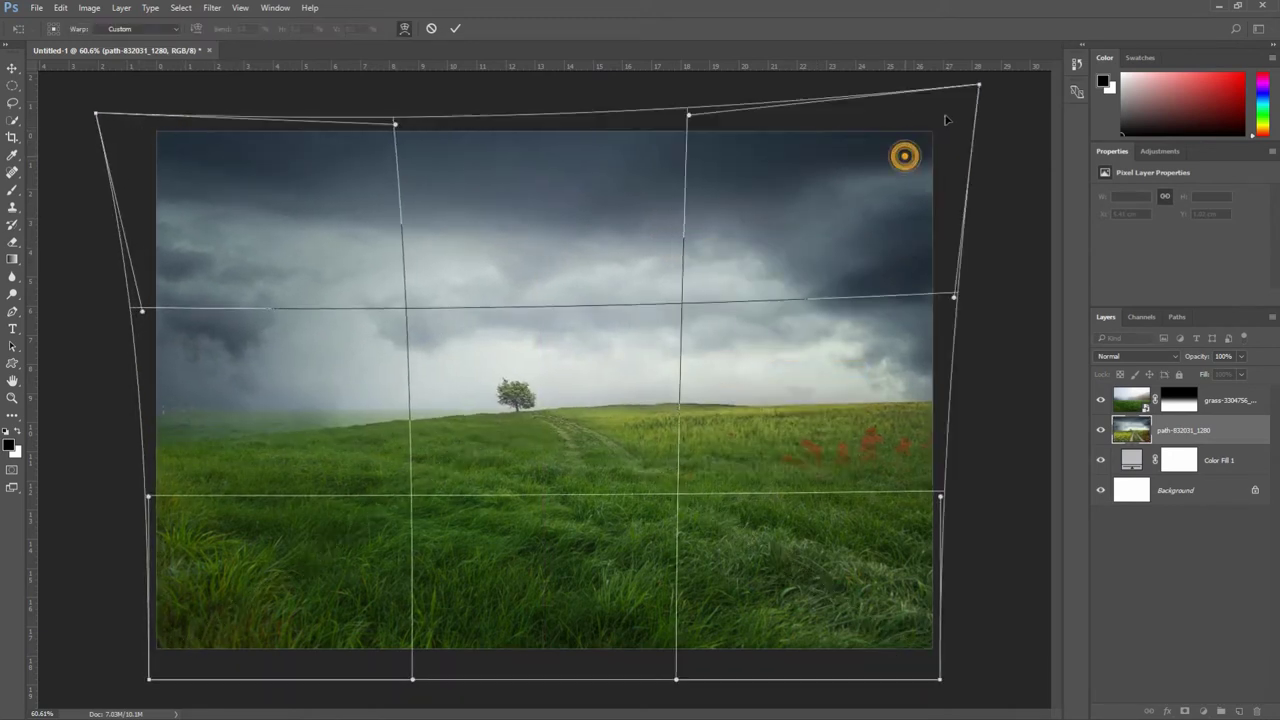
drag(137, 123, 99, 83)
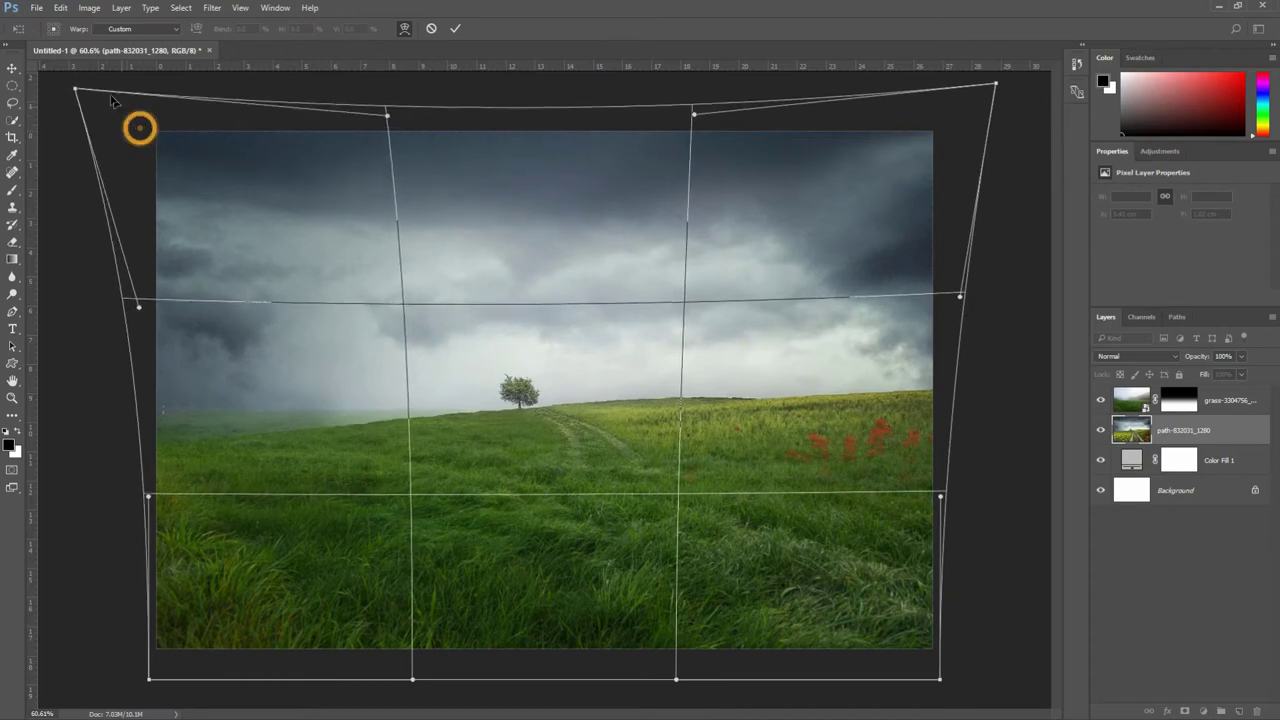
key(g)
click(457, 28)
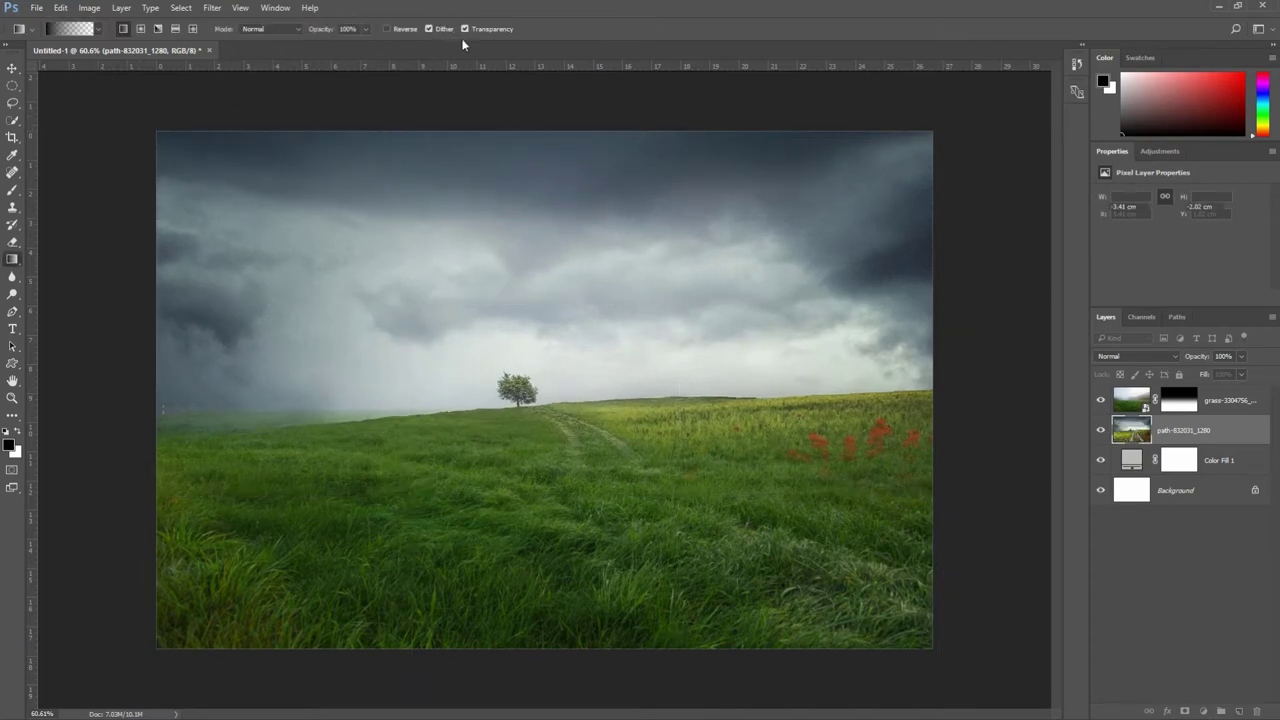
Step: Apply a Zoom Radial Blur of amount 10 to the path photo and add a layer mask
click(215, 8)
click(285, 195)
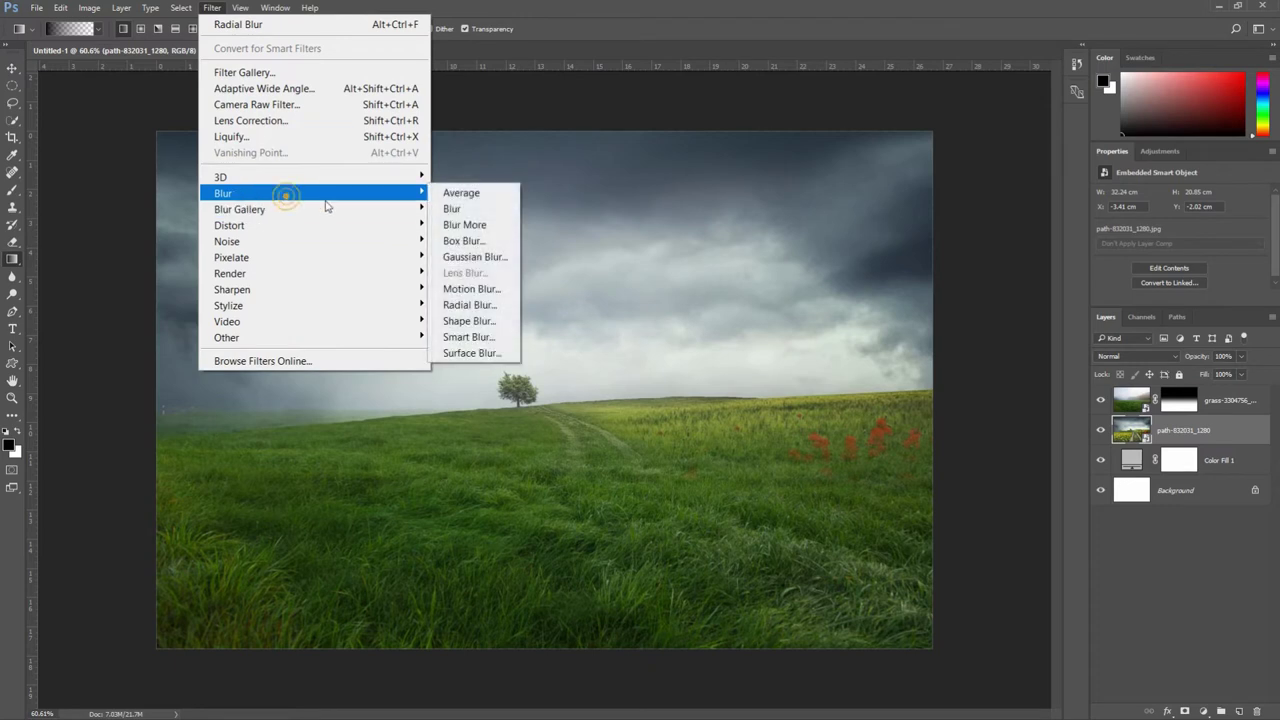
click(468, 306)
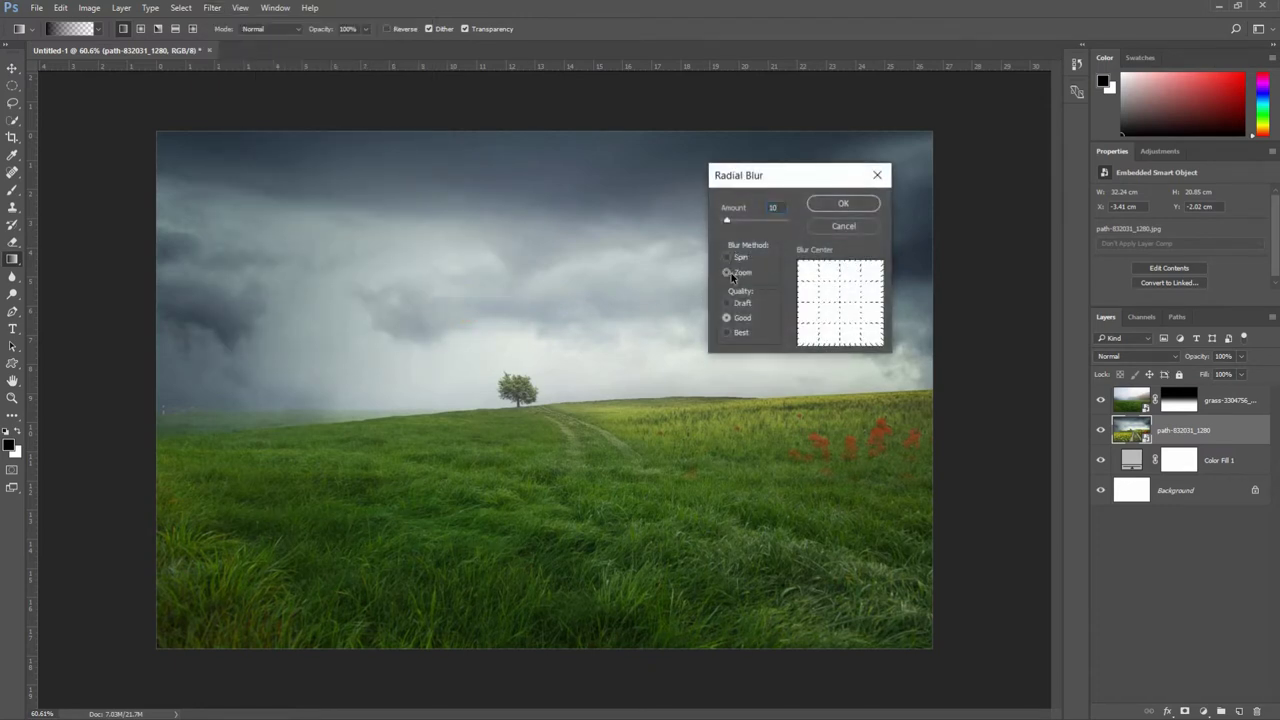
click(729, 272)
click(778, 207)
click(746, 273)
click(838, 205)
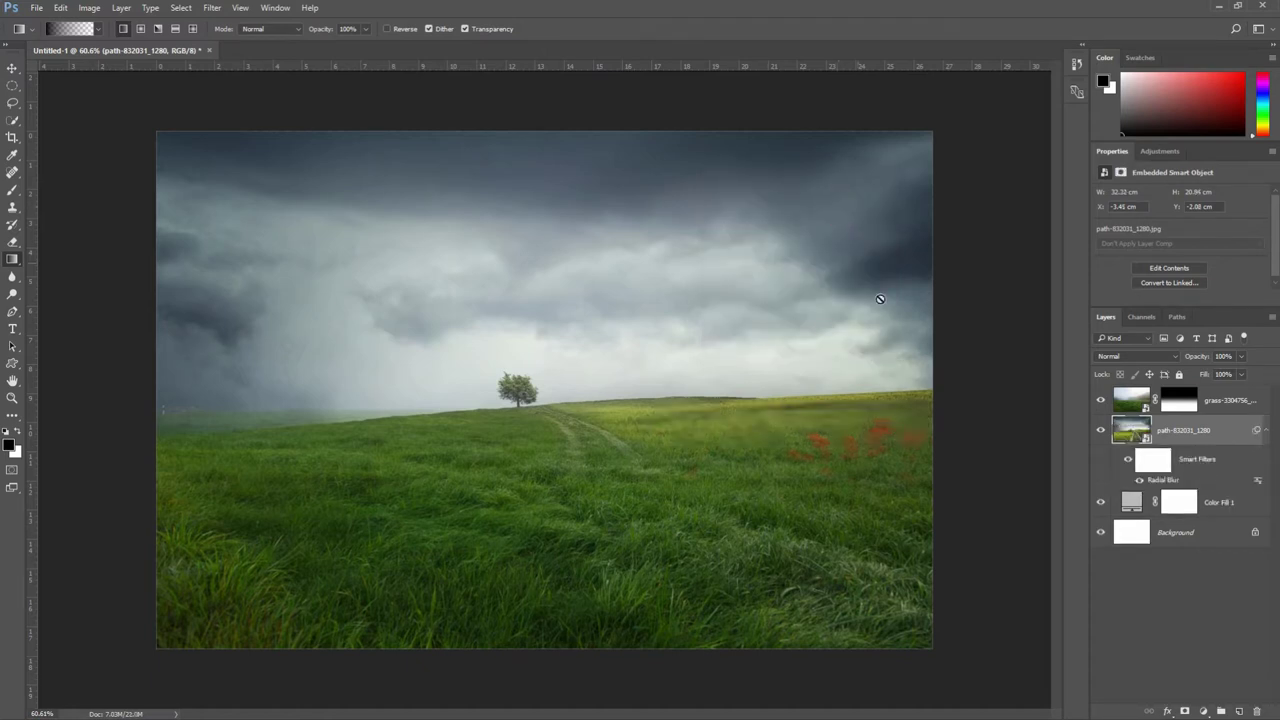
click(1185, 712)
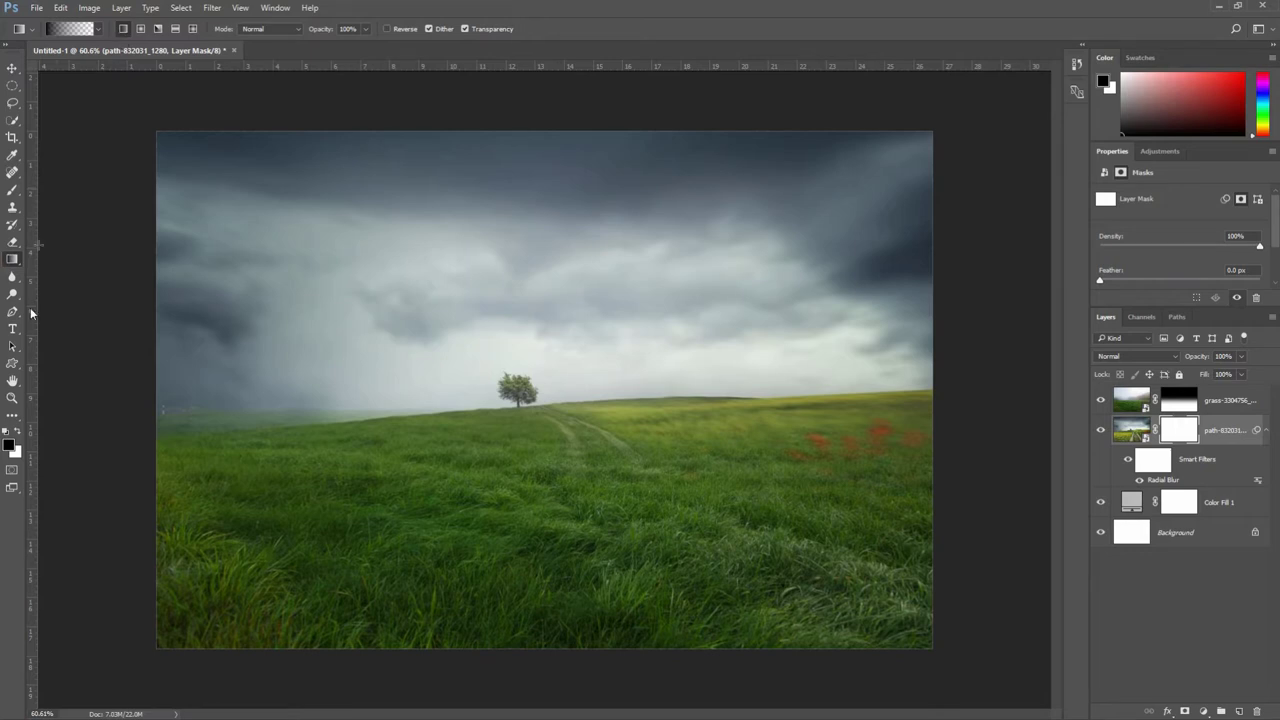
Step: Draw bottom-up gradients on the path photo's mask until the tree and red flowers vanish
drag(532, 672, 534, 395)
drag(514, 675, 517, 340)
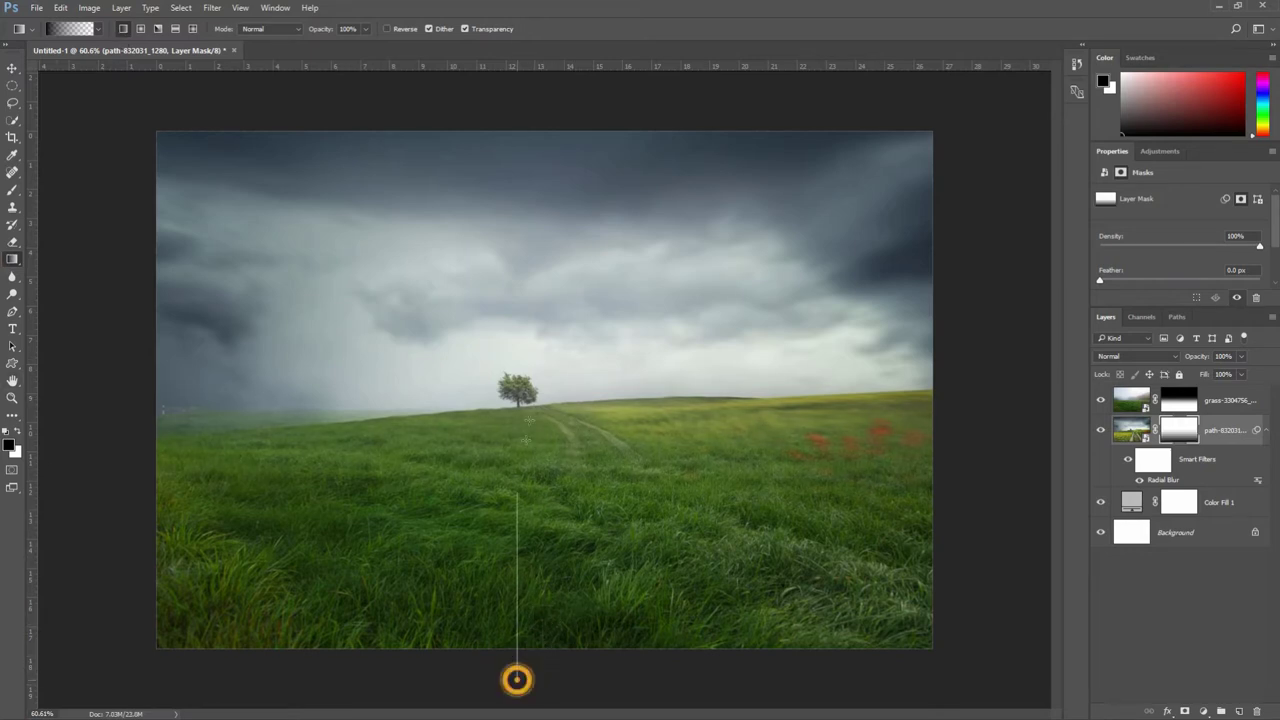
mouse_move(544, 675)
mouse_down()
mouse_move(548, 288)
mouse_move(534, 310)
mouse_move(552, 262)
mouse_up()
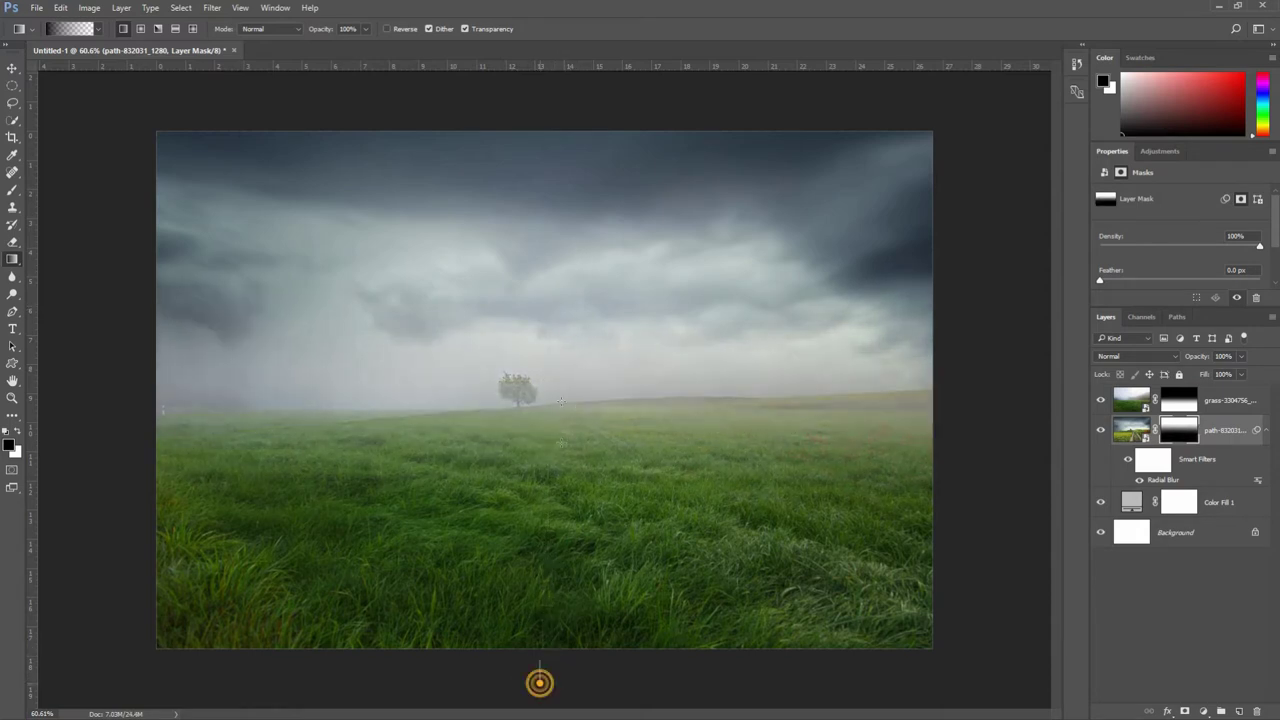
drag(540, 680, 556, 440)
mouse_move(510, 683)
mouse_down()
mouse_move(510, 292)
mouse_move(527, 290)
mouse_up()
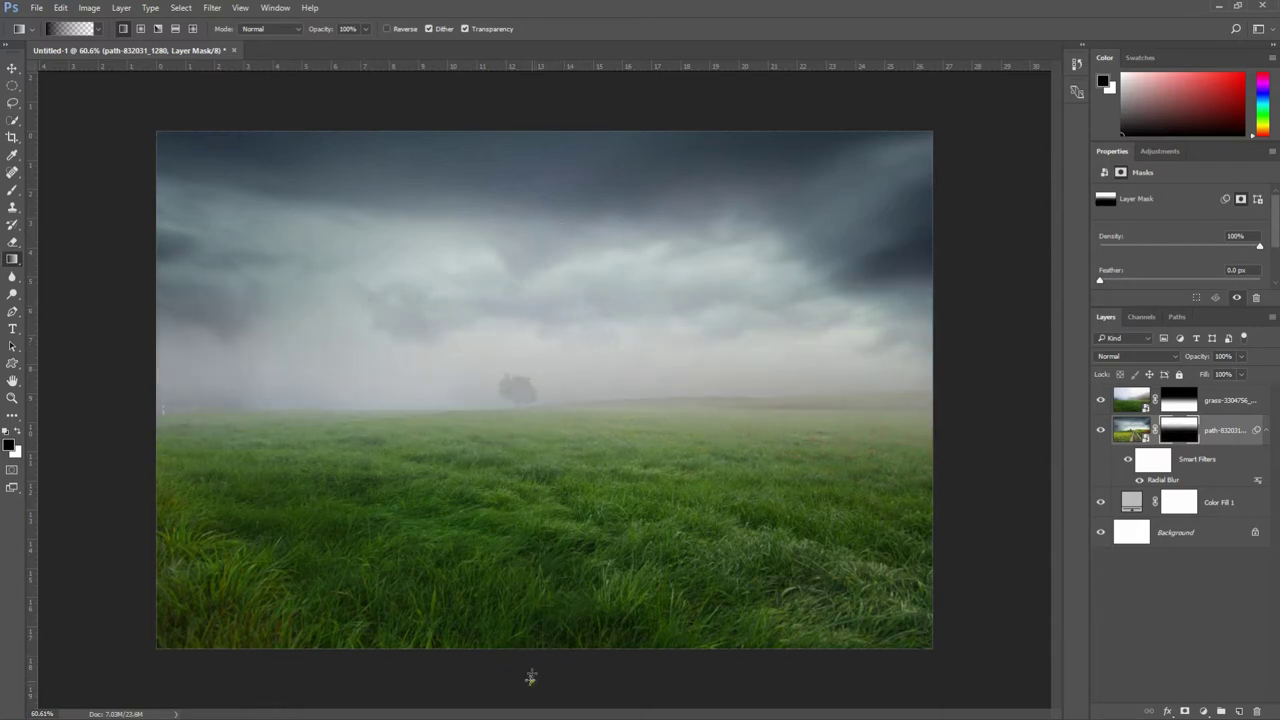
drag(541, 674, 578, 260)
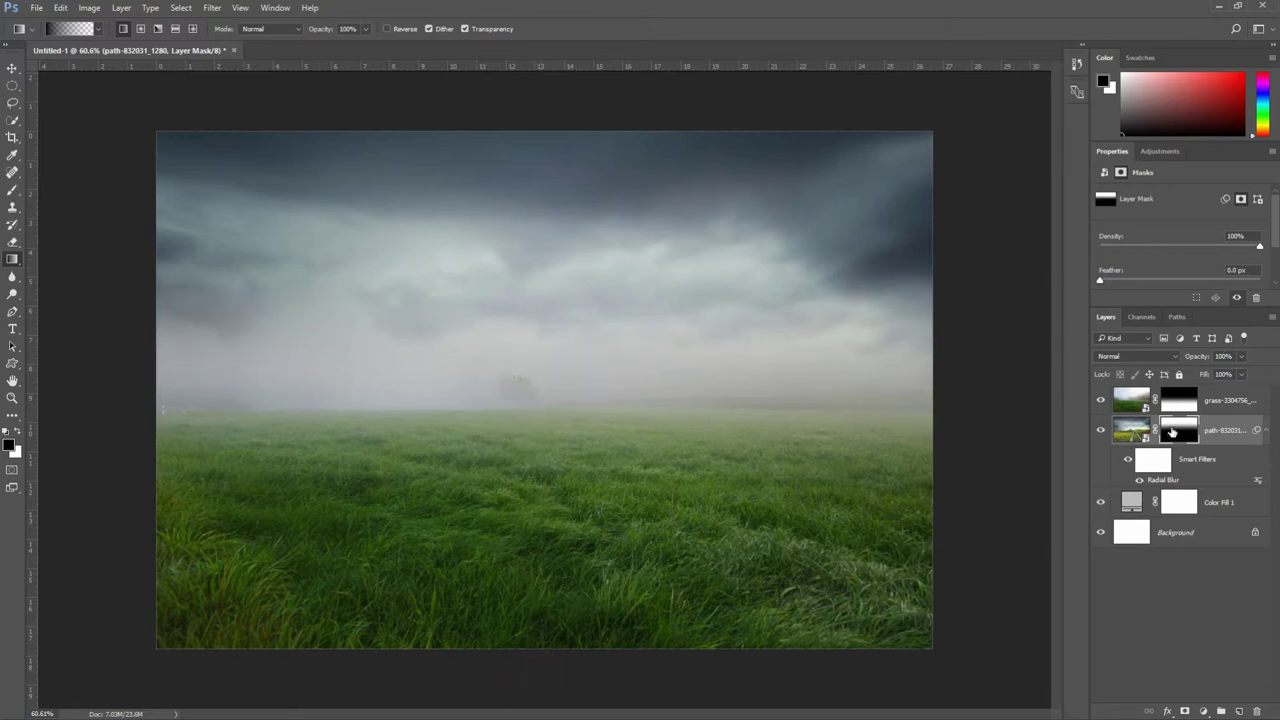
Step: Set up a small Brush at 17% opacity targeting the field photo's layer mask
click(12, 190)
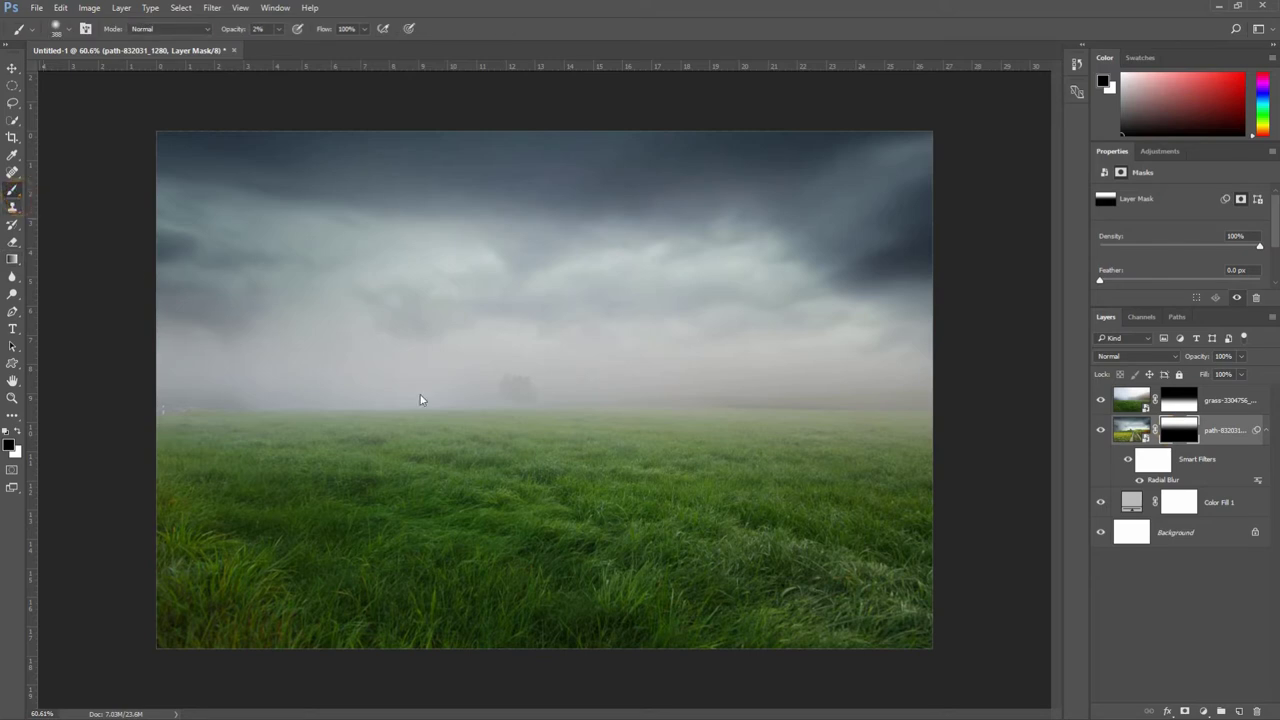
click(1222, 430)
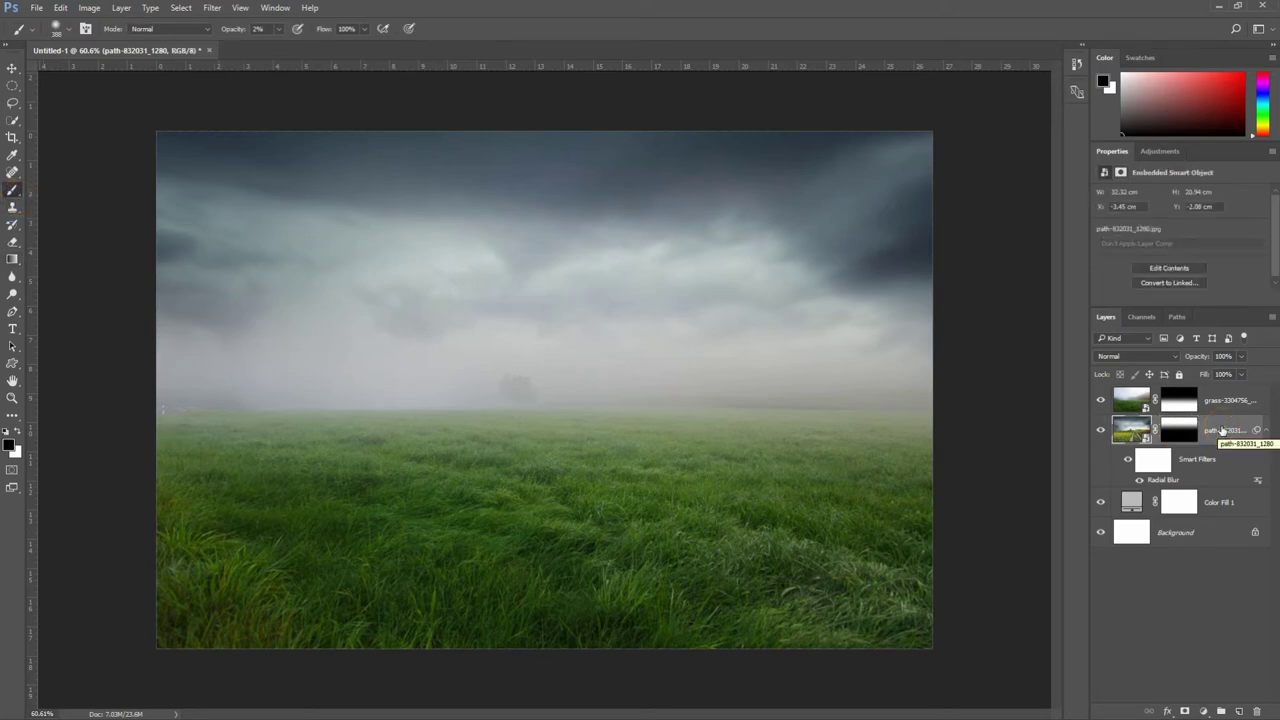
click(1177, 430)
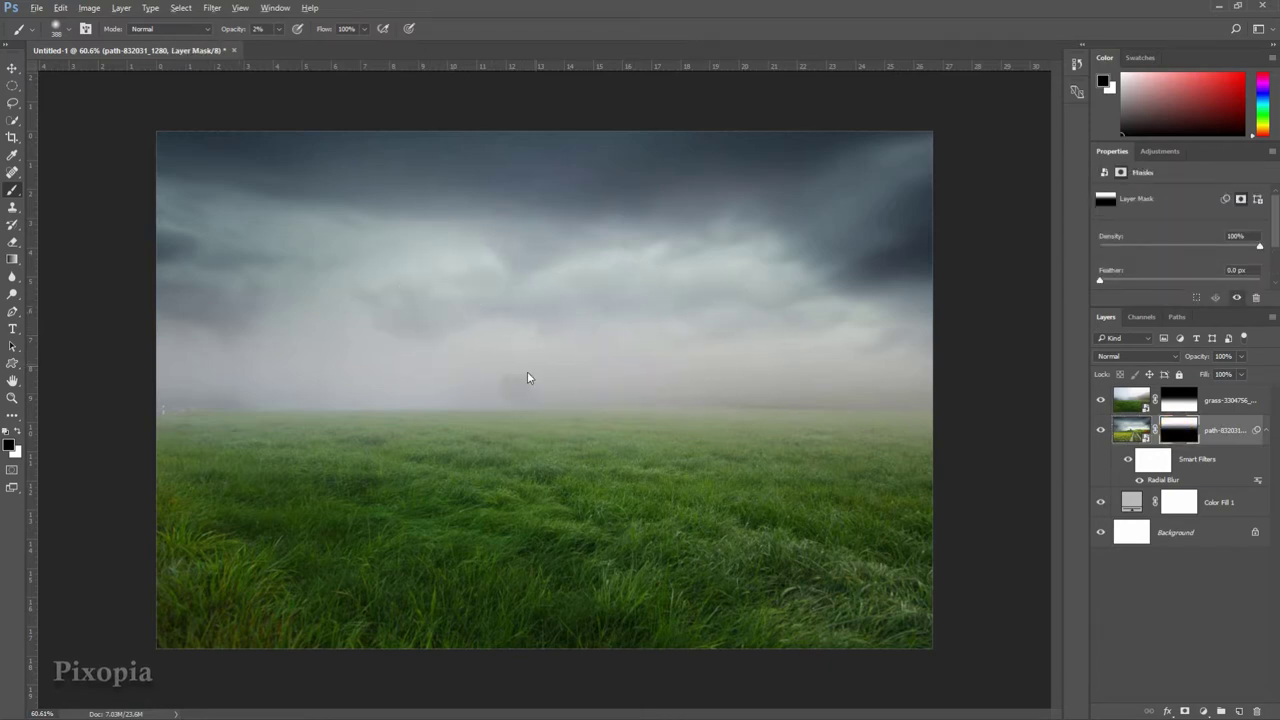
mouse_move(528, 377)
mouse_down()
mouse_move(542, 383)
mouse_move(471, 380)
mouse_move(528, 374)
mouse_up()
drag(232, 28, 245, 33)
Step: Paint faint strokes on the mask along the horizon to erase the remaining tree
drag(508, 374, 326, 377)
mouse_move(456, 390)
mouse_down()
mouse_move(212, 364)
mouse_move(943, 429)
mouse_up()
key(bracketleft)
key(bracketleft)
key(bracketleft)
key(ctrl+2)
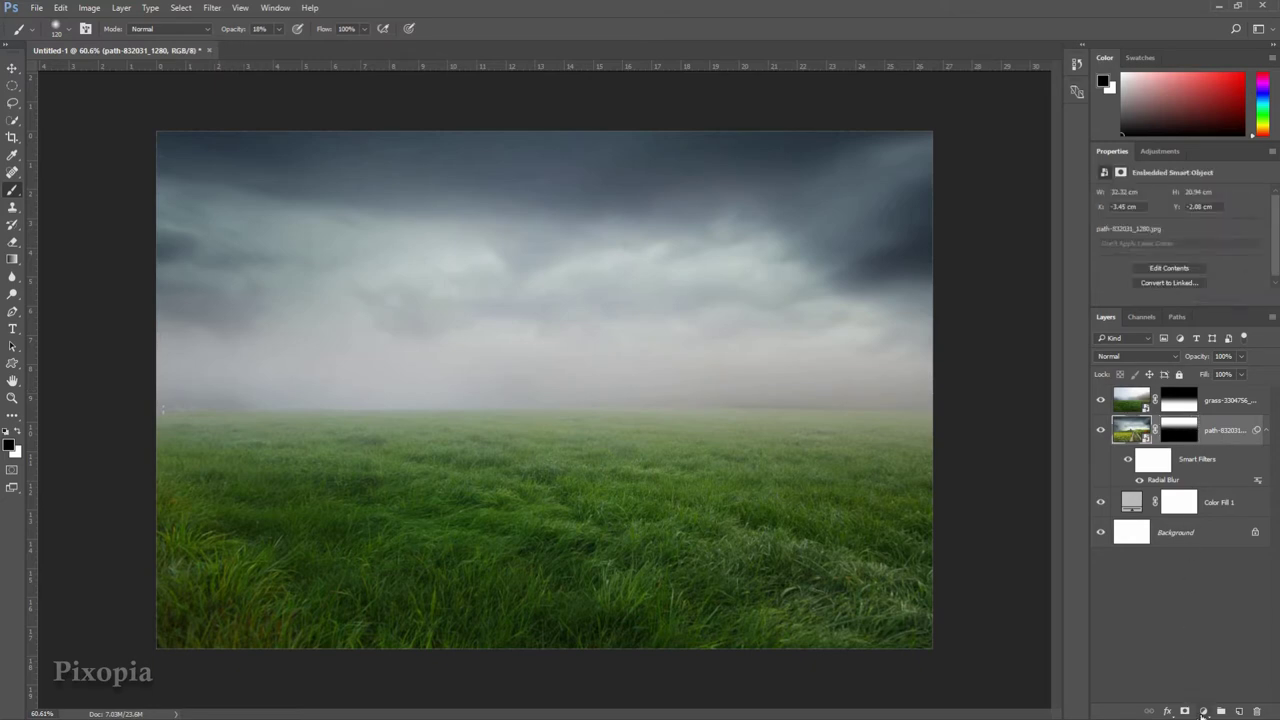
click(1203, 711)
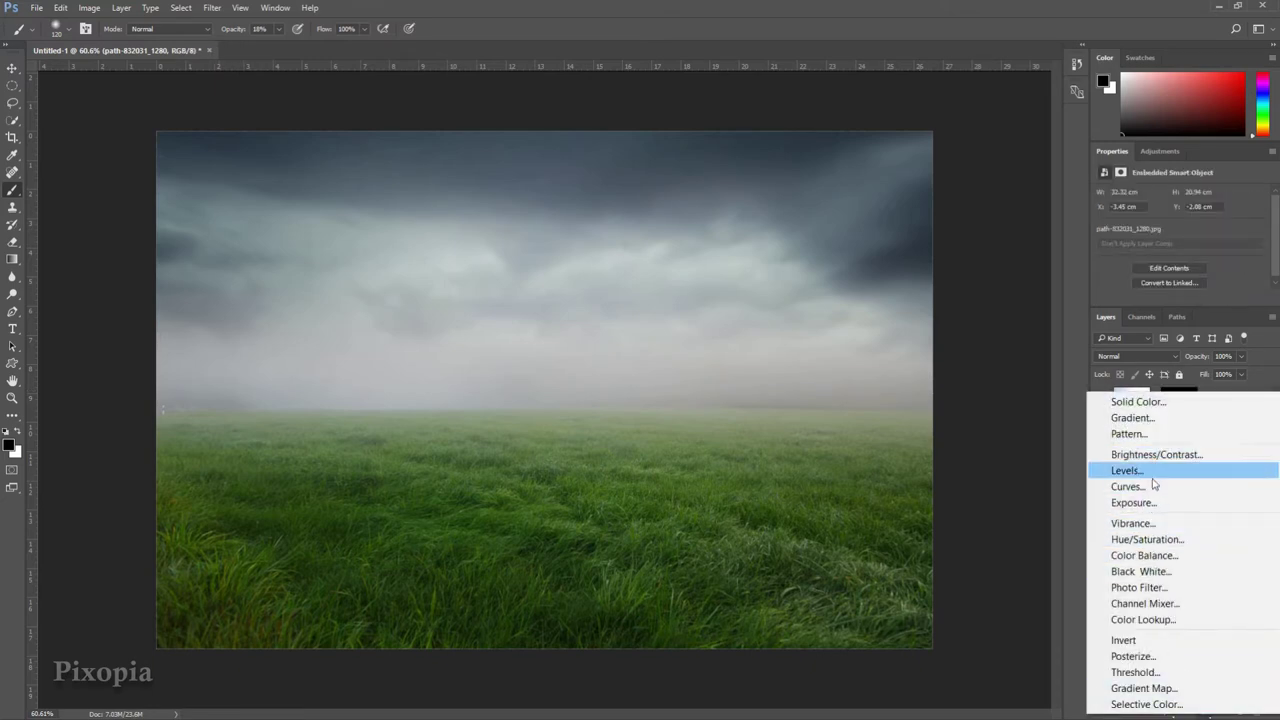
Step: Add an Exposure adjustment clipped to the path photo, set to about -1.78
click(1150, 501)
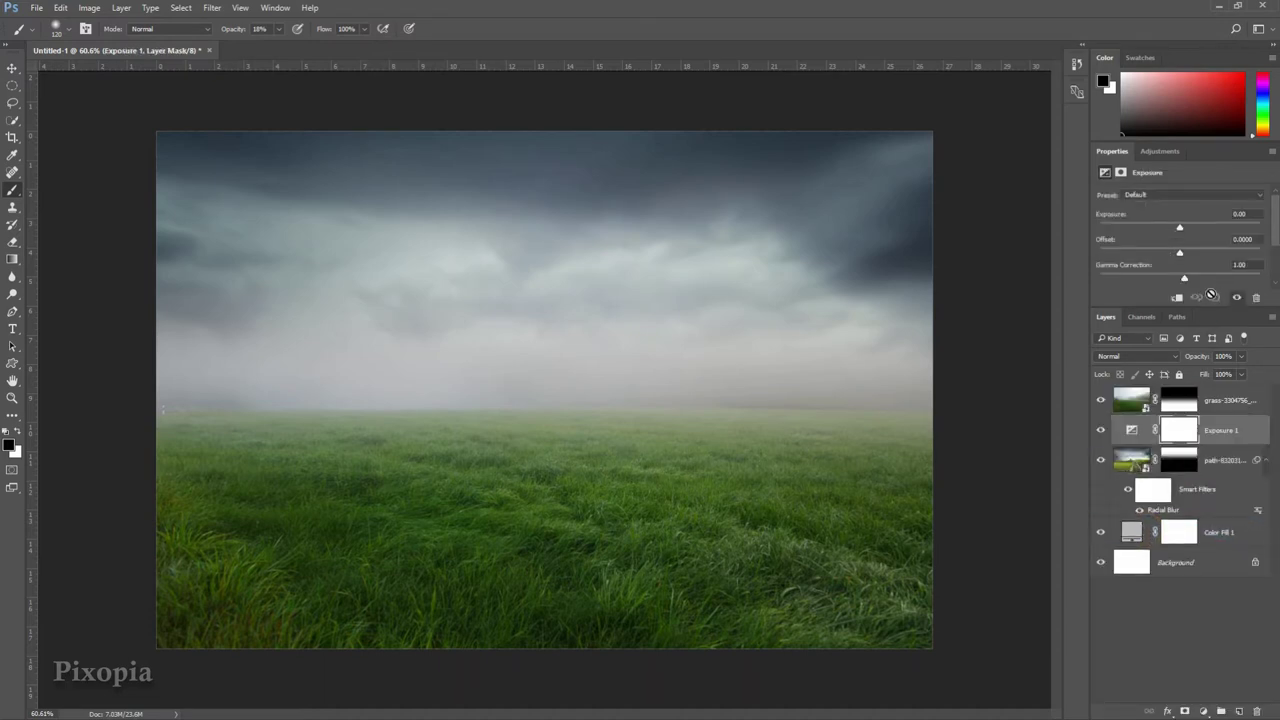
click(1178, 298)
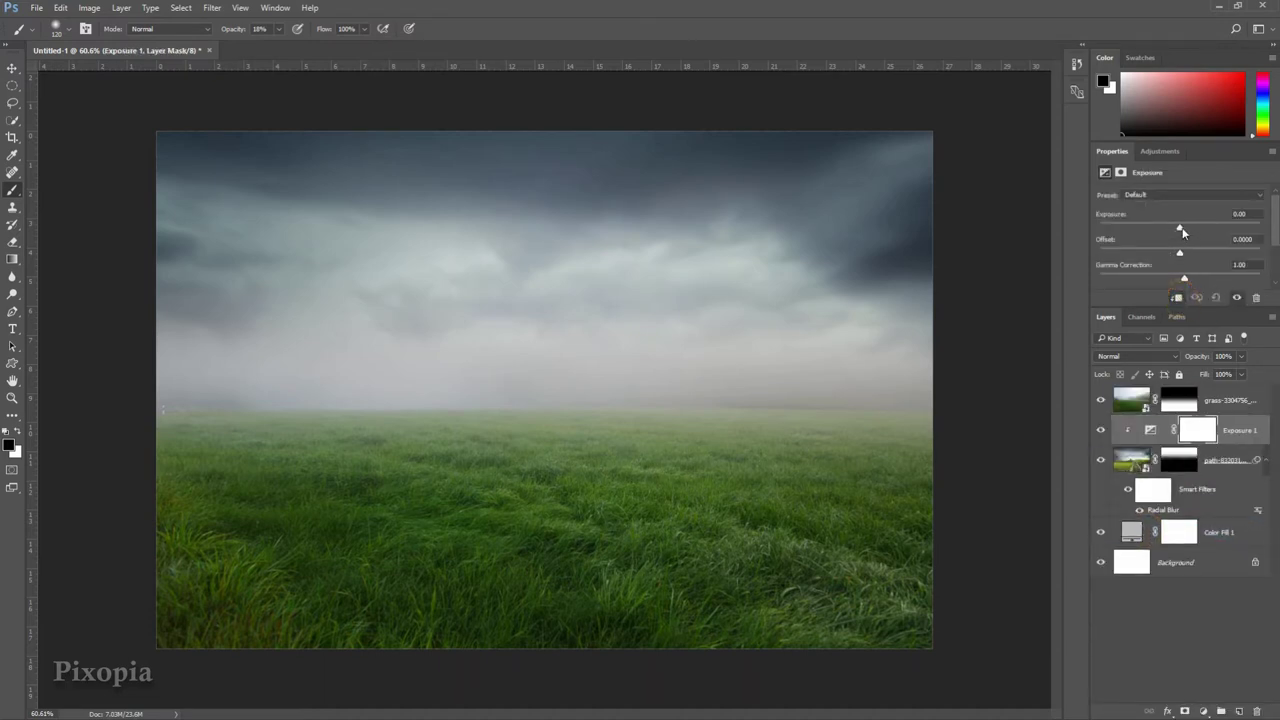
drag(1180, 227, 1153, 240)
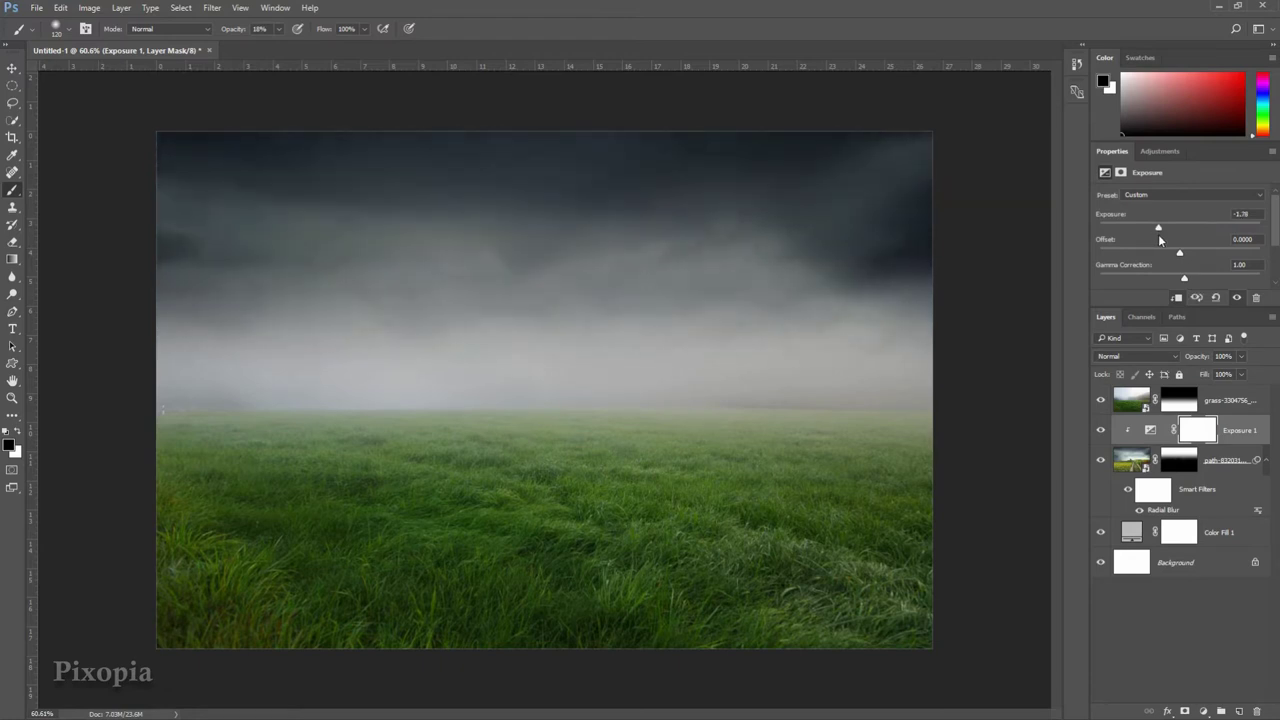
Step: Add a Curves adjustment clipped to the grass layer with the highlights point pulled down
click(1218, 399)
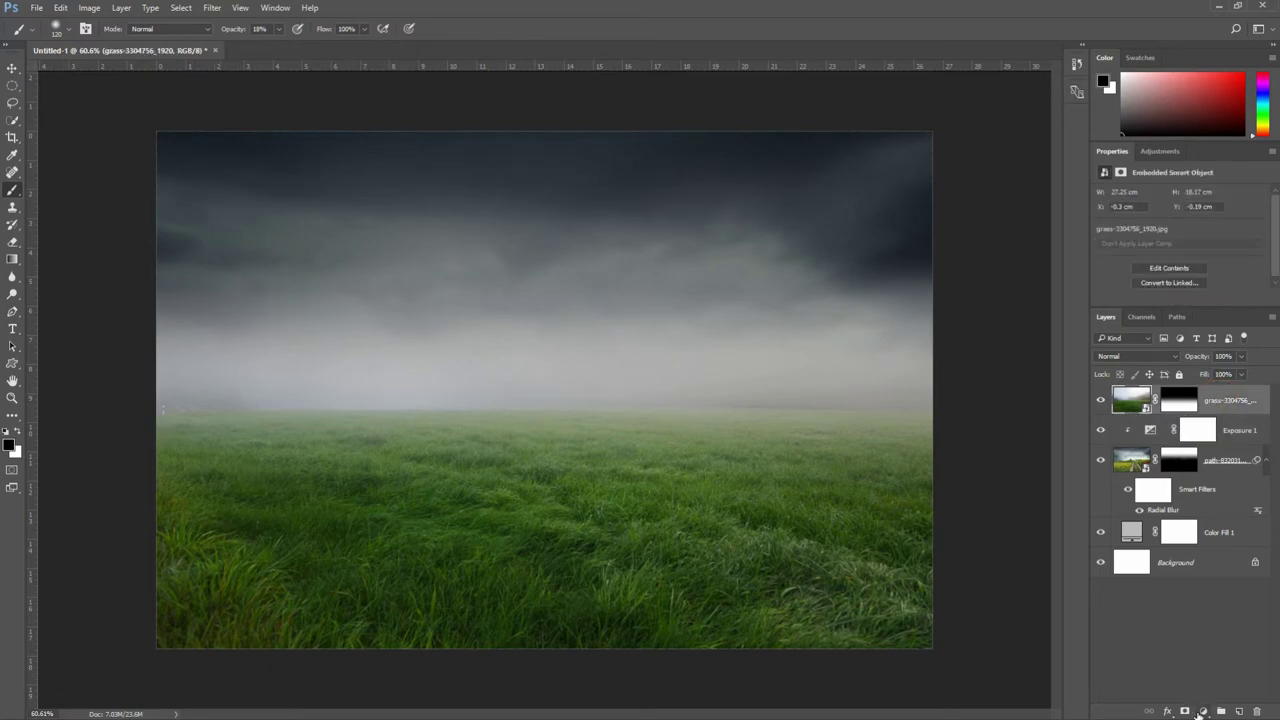
click(1202, 711)
click(1140, 484)
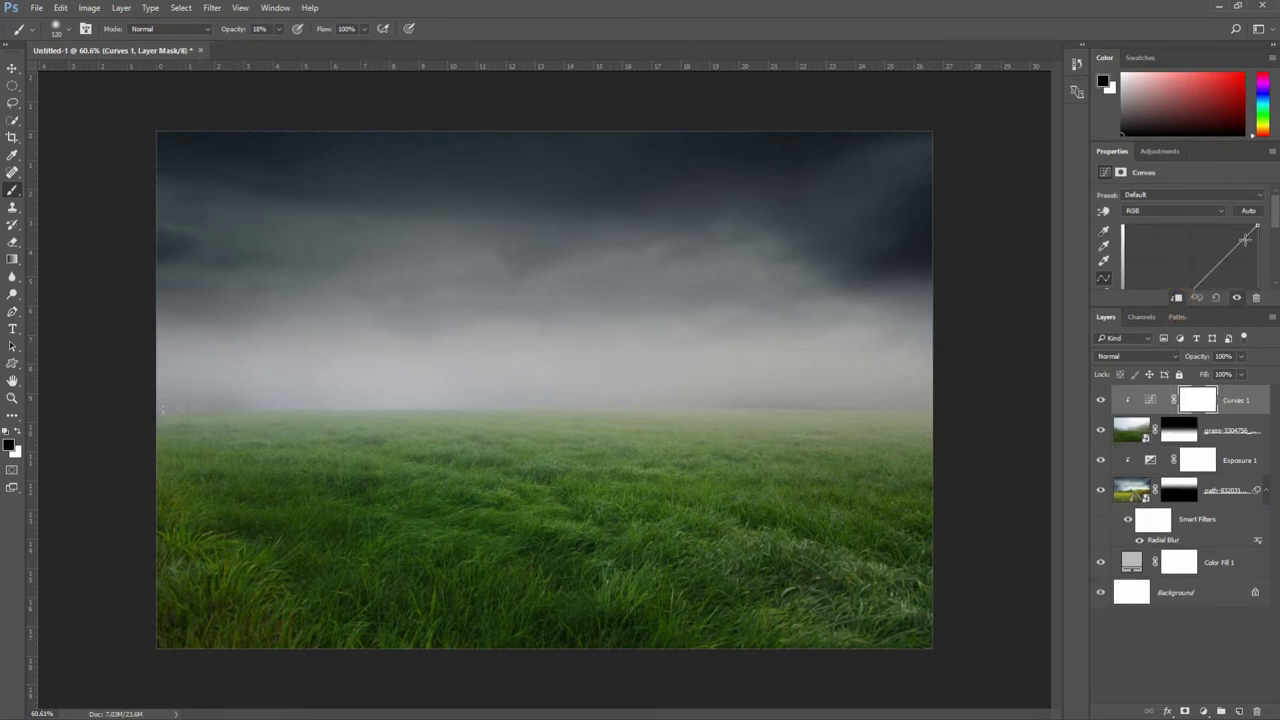
drag(1255, 226, 1275, 291)
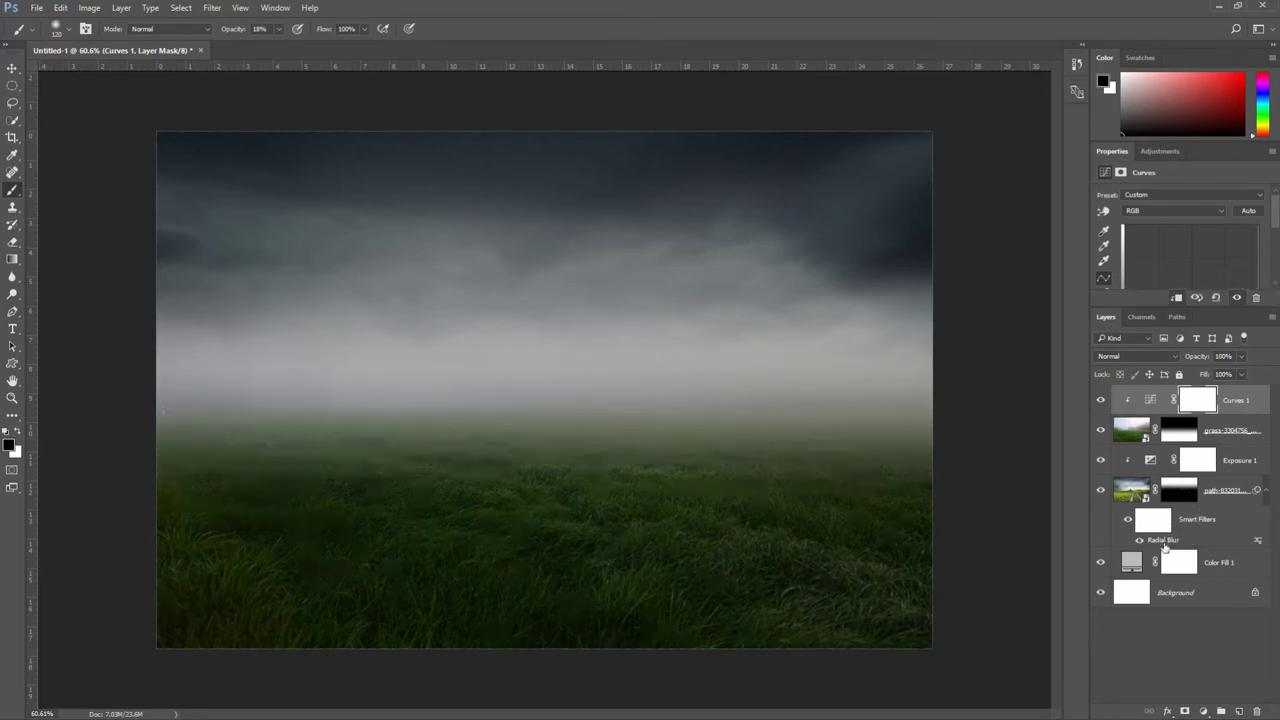
click(1185, 566)
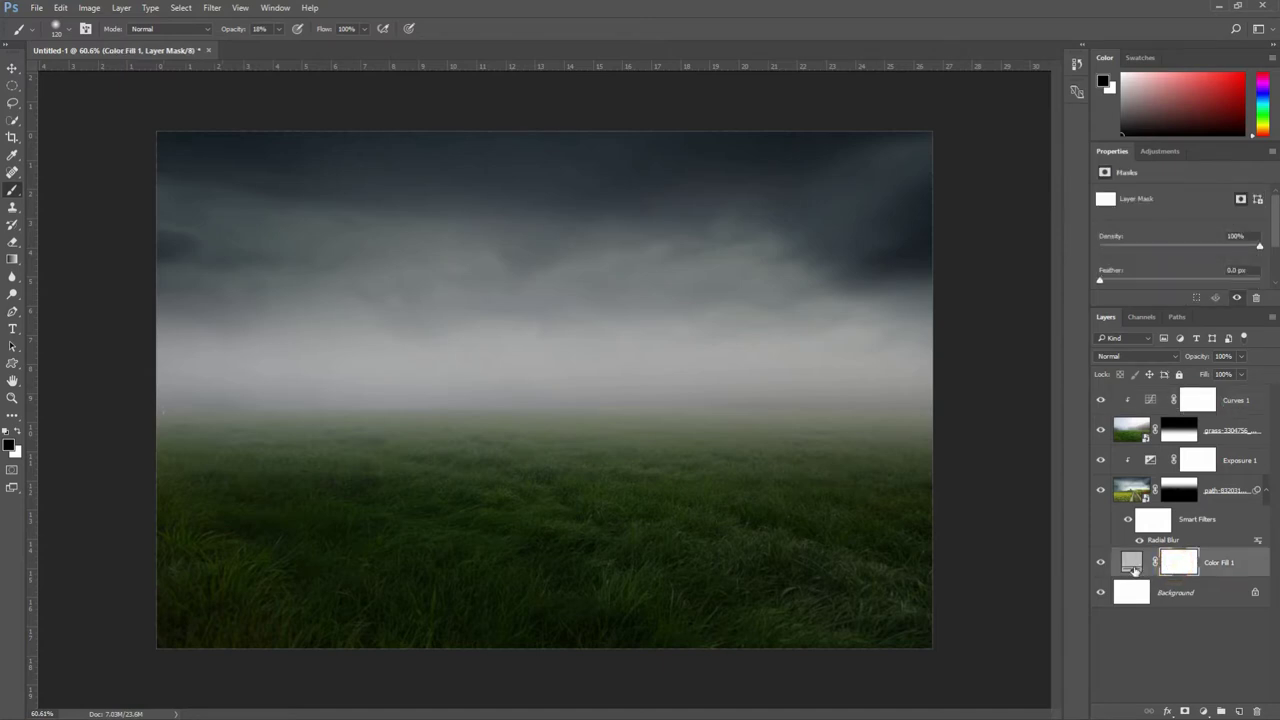
Step: Recolour Color Fill 1 to the darker grey #676d6d sampled from the sky
double_click(1132, 564)
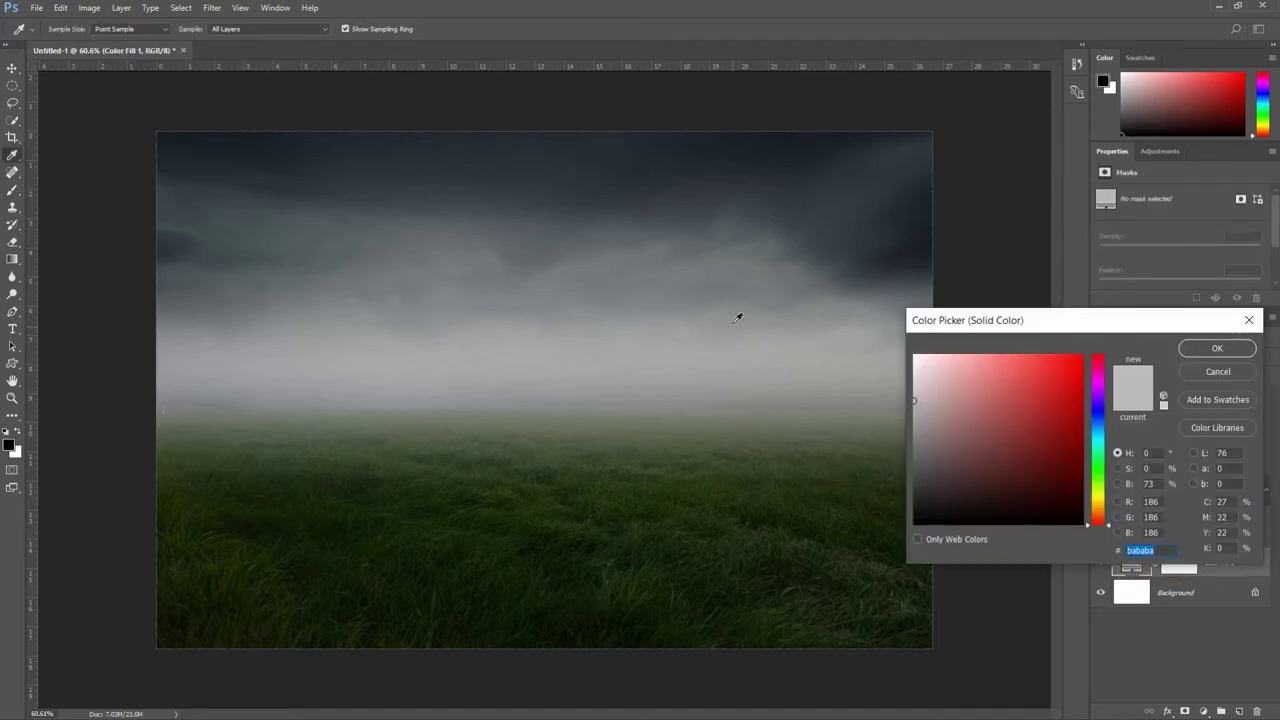
click(740, 316)
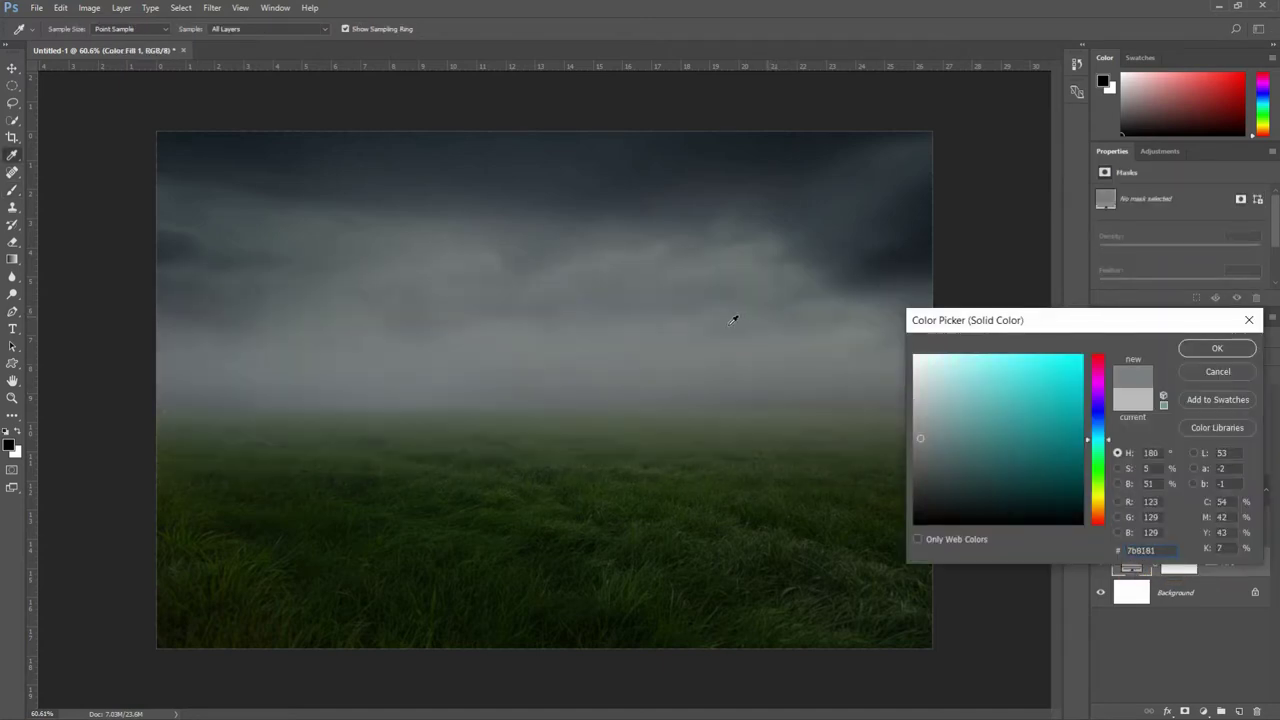
click(736, 317)
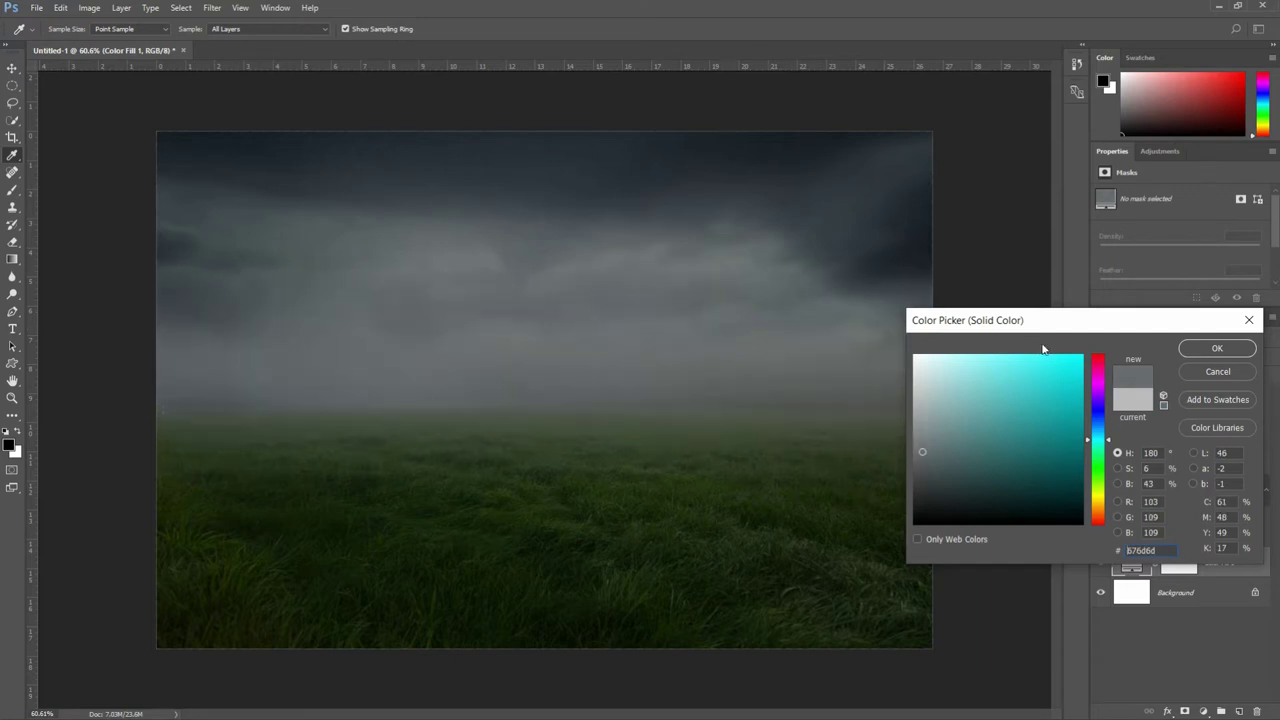
click(1208, 353)
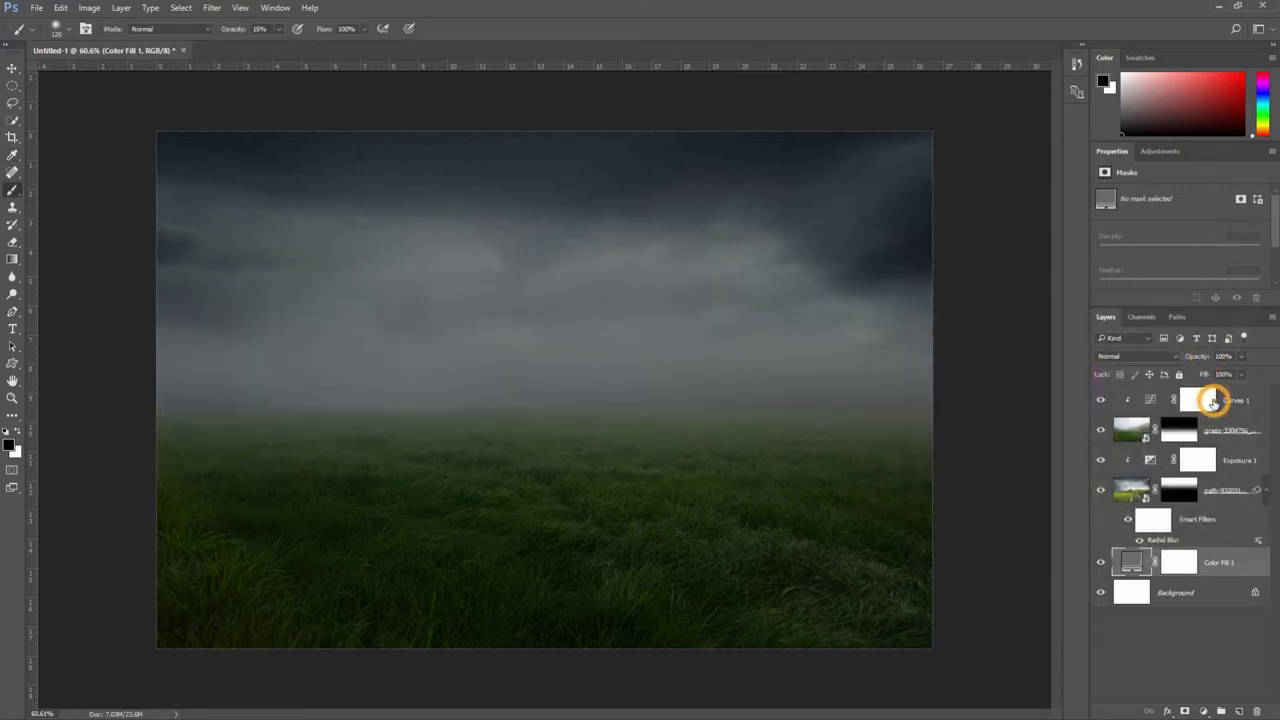
click(1199, 400)
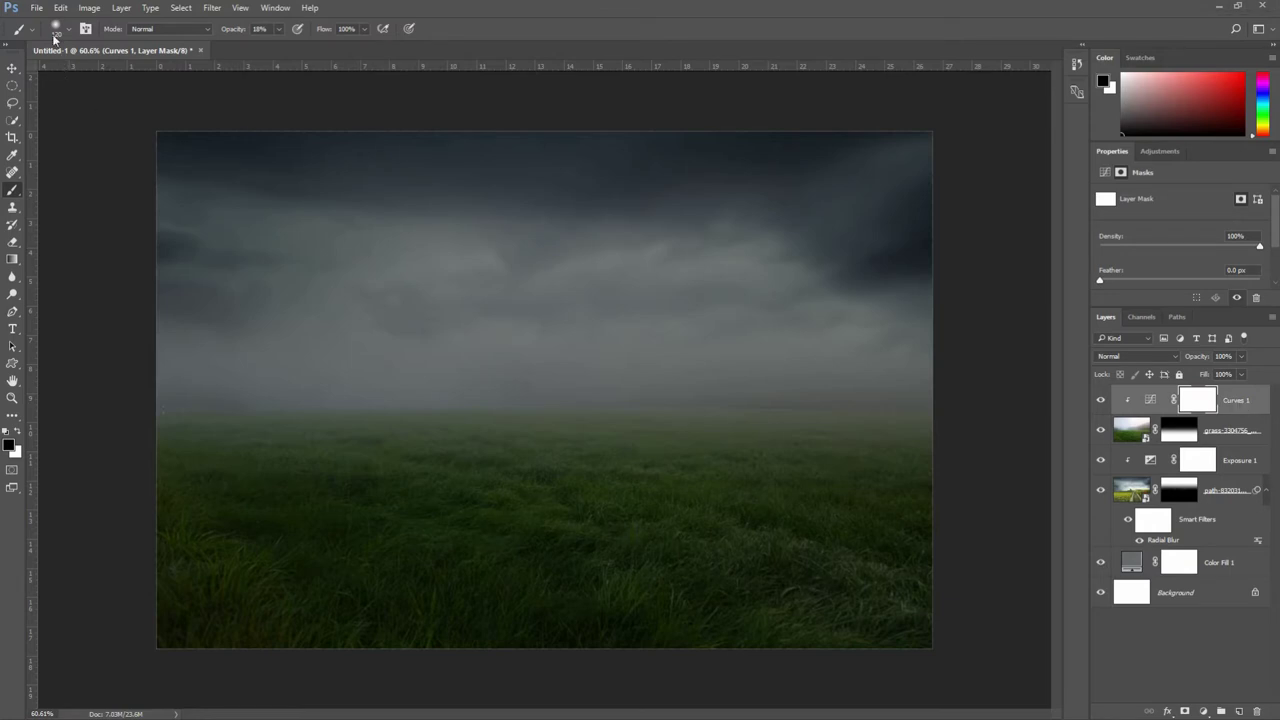
Step: Place the pug-801826_1920 photo into the document as an embedded layer
click(35, 8)
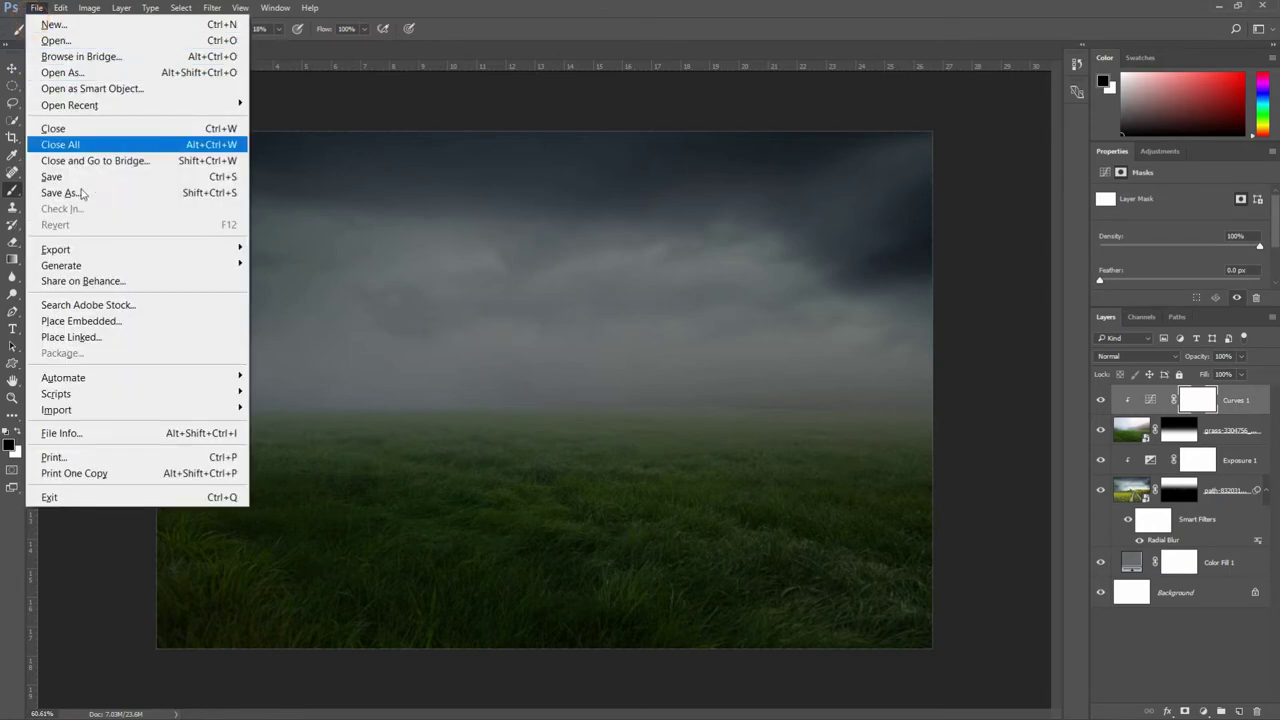
click(92, 320)
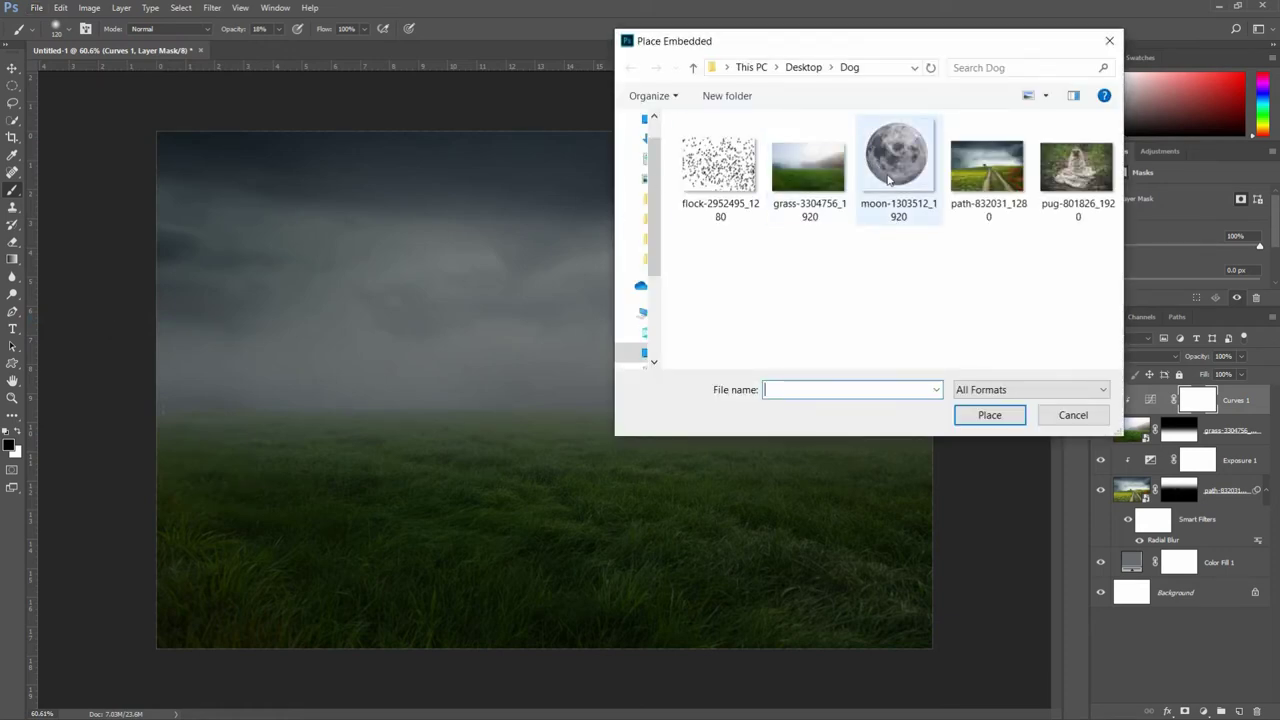
click(1076, 165)
click(989, 414)
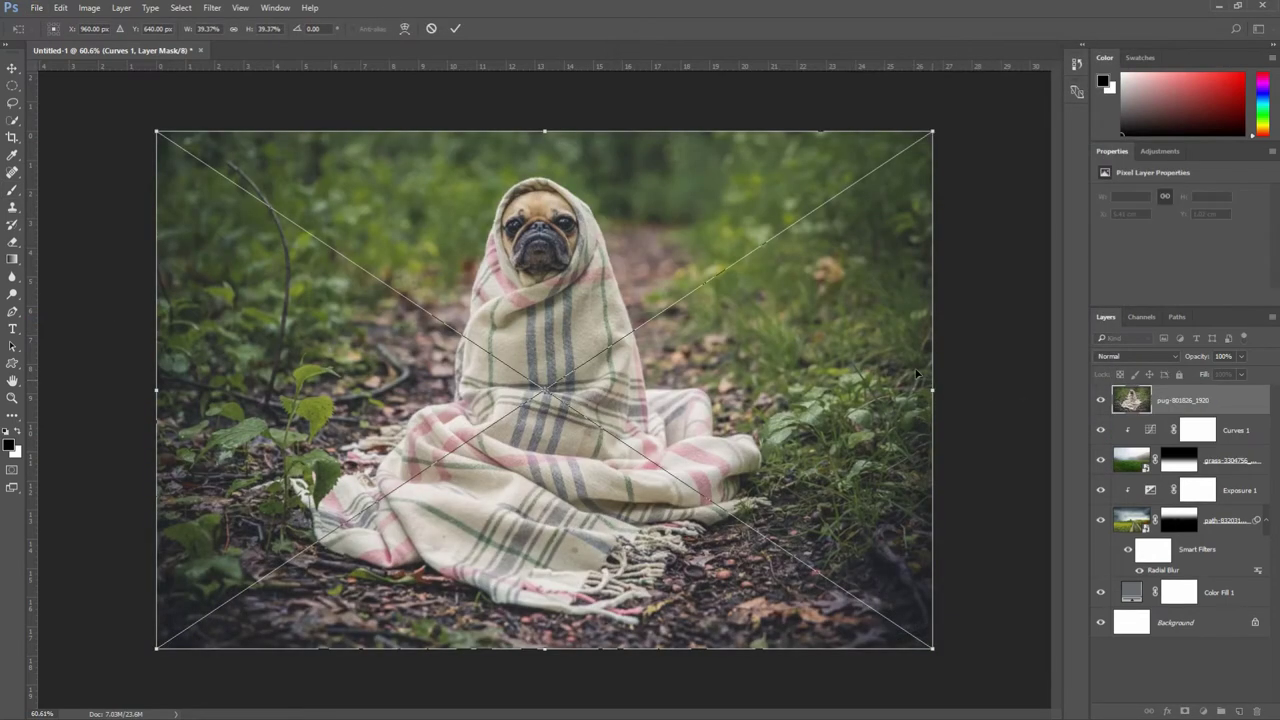
click(456, 28)
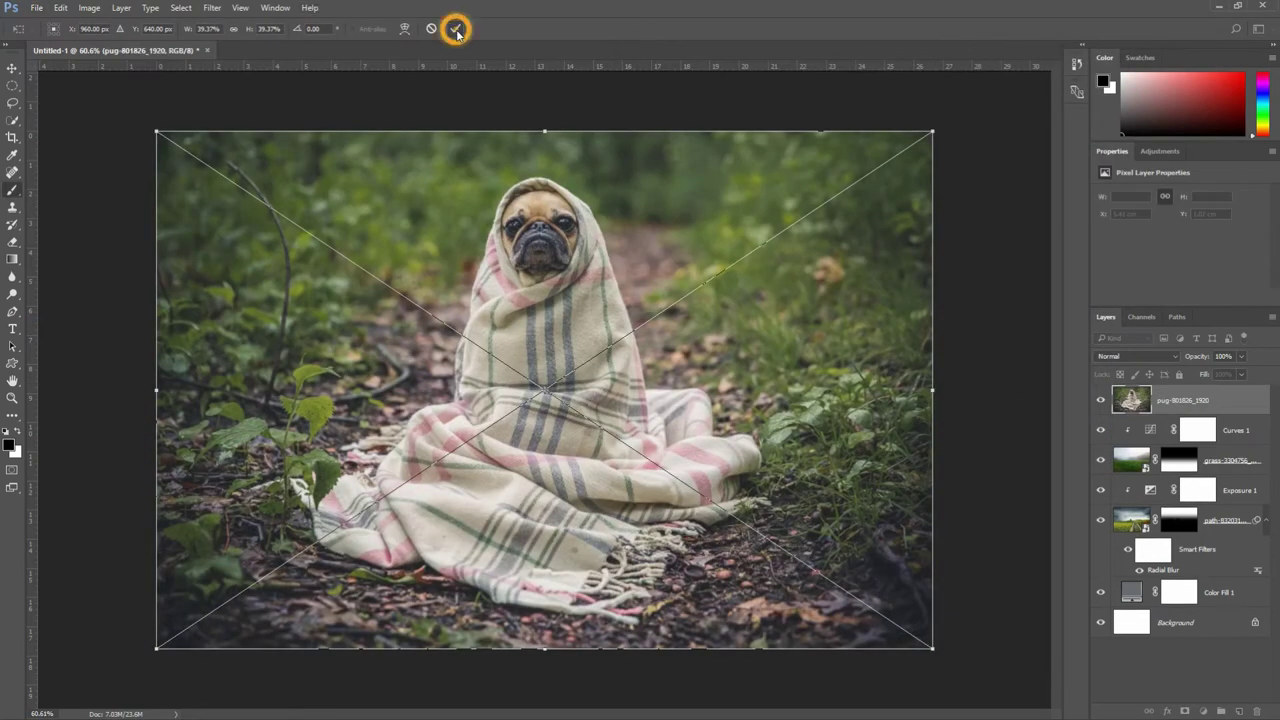
Step: Select the blanket-wrapped pug with Quick Selection and mask out the rest of the photo
click(12, 120)
click(57, 121)
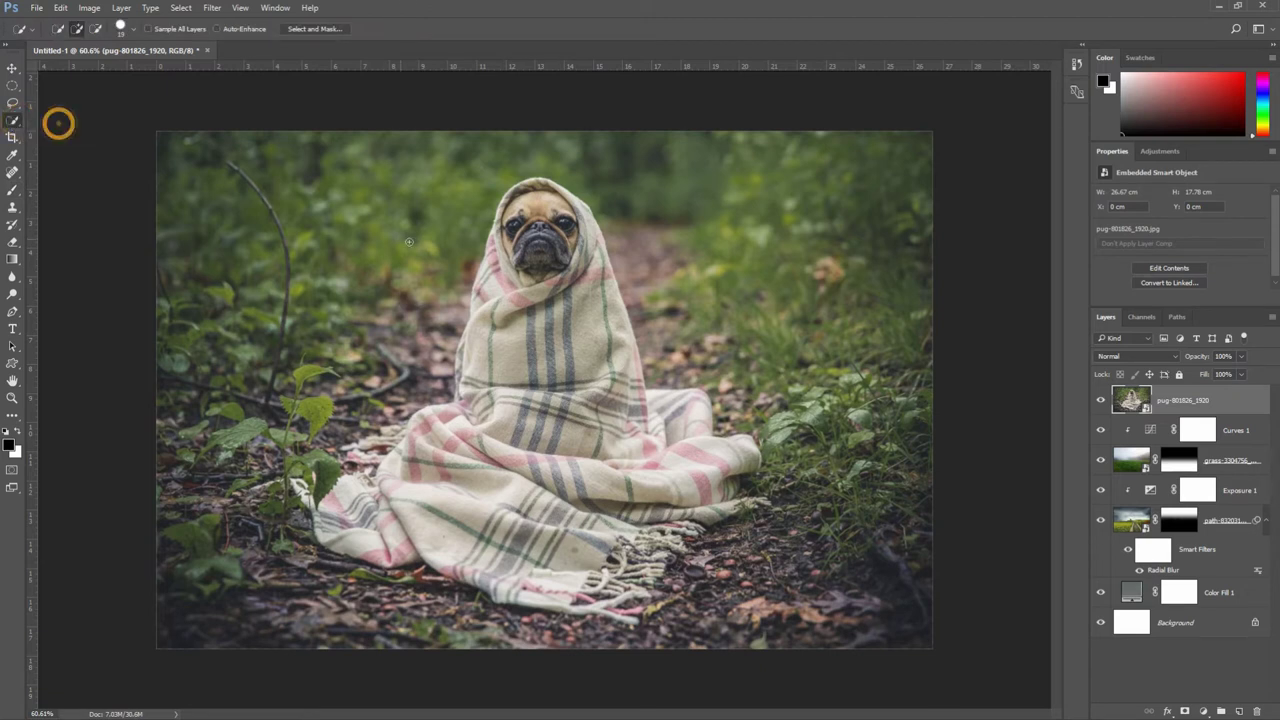
drag(528, 190, 508, 226)
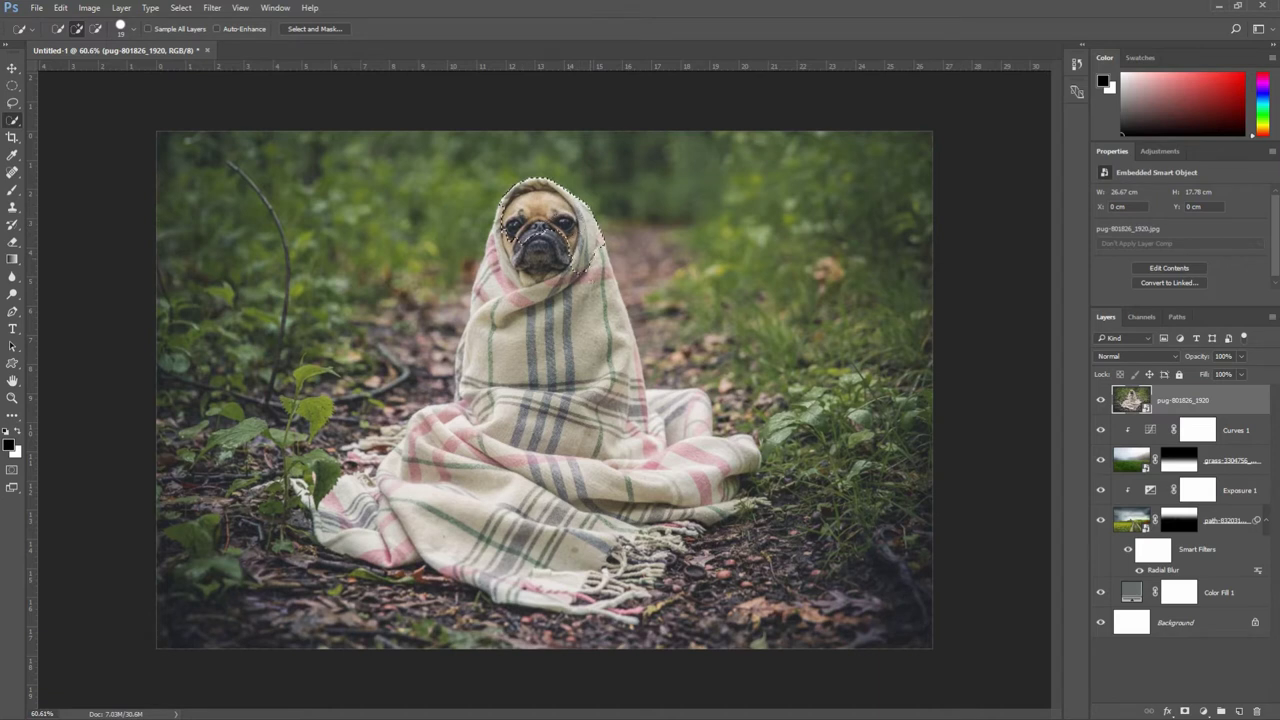
drag(590, 275, 657, 516)
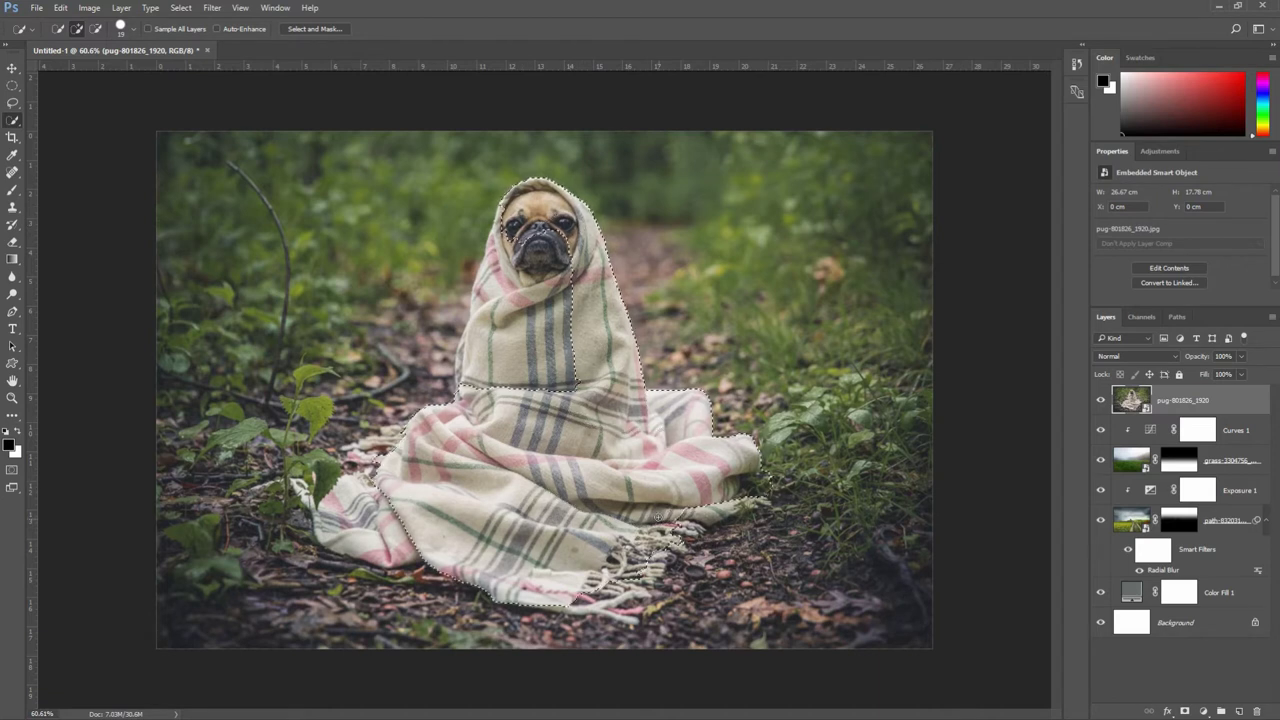
drag(658, 518, 568, 599)
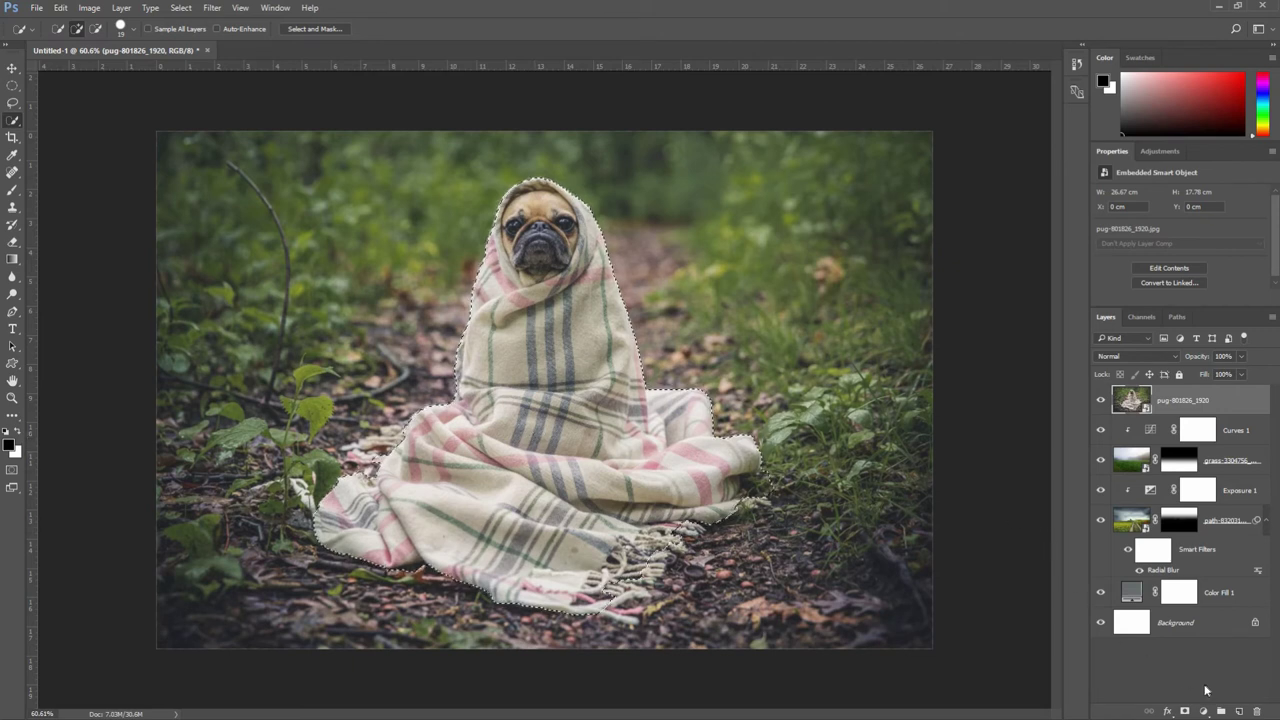
click(1183, 710)
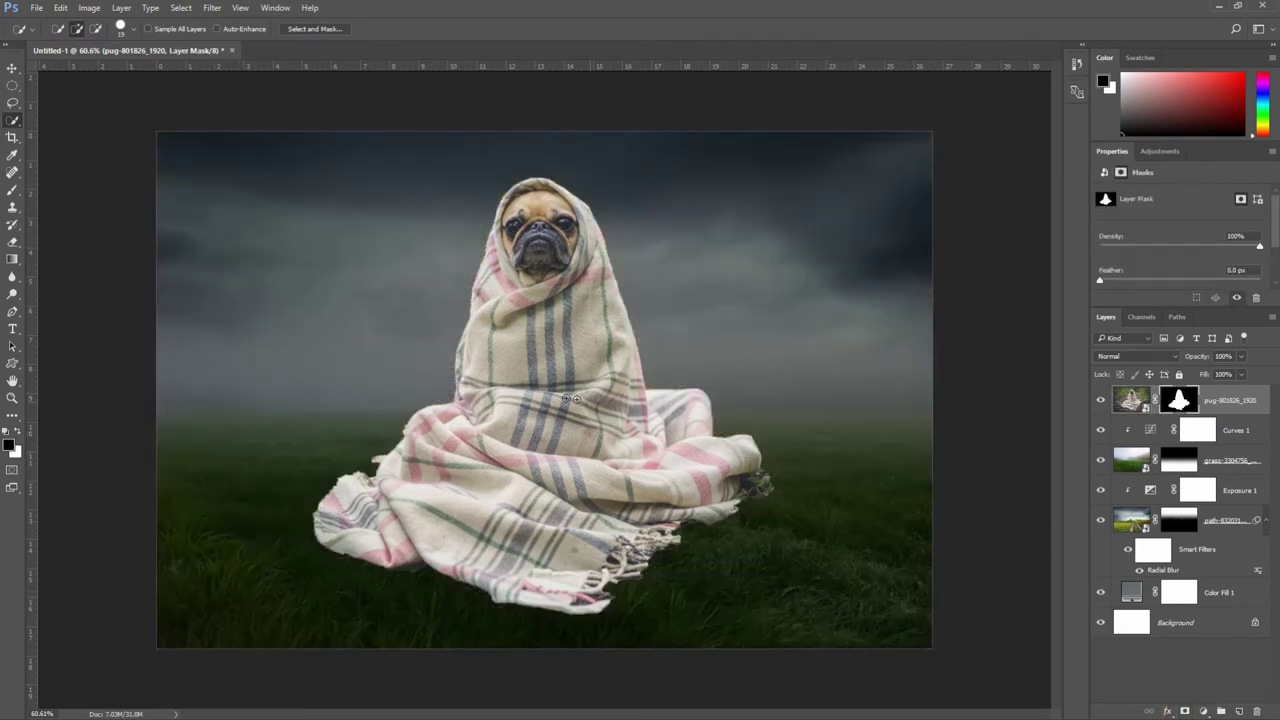
Step: Scale the pug down to about 55% and centre it in the field
click(12, 68)
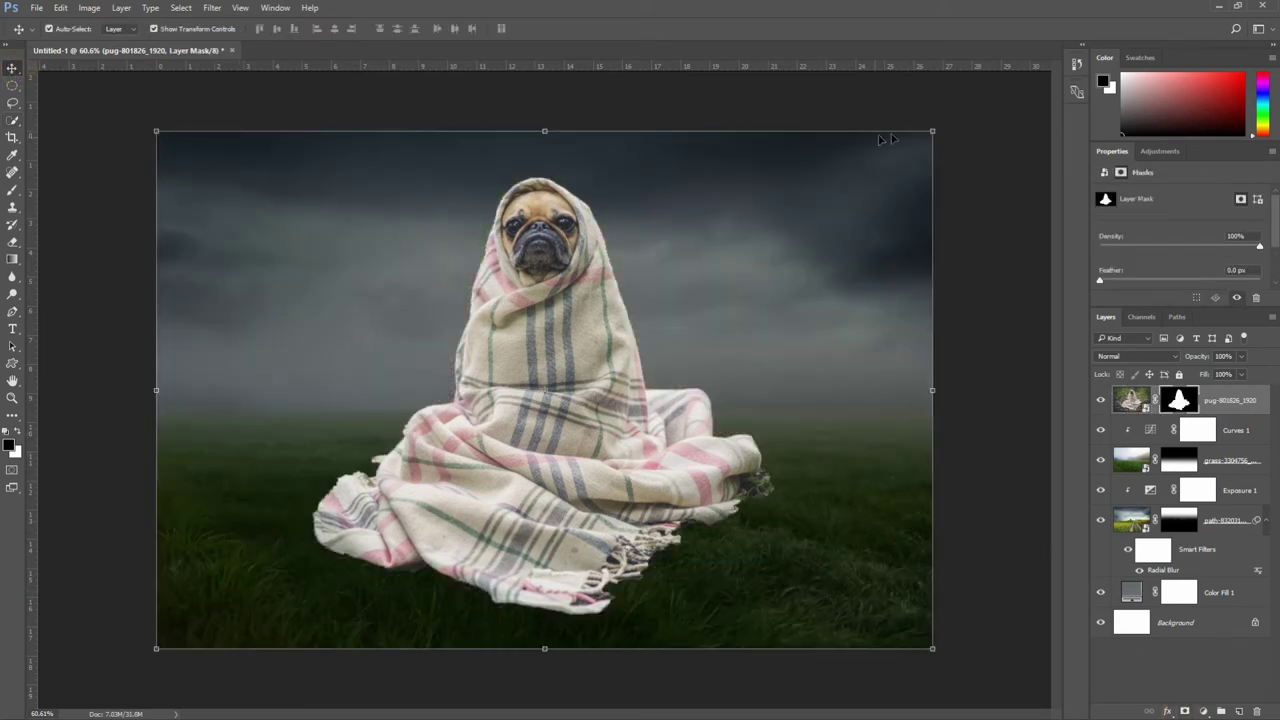
drag(927, 128, 726, 270)
drag(566, 403, 663, 403)
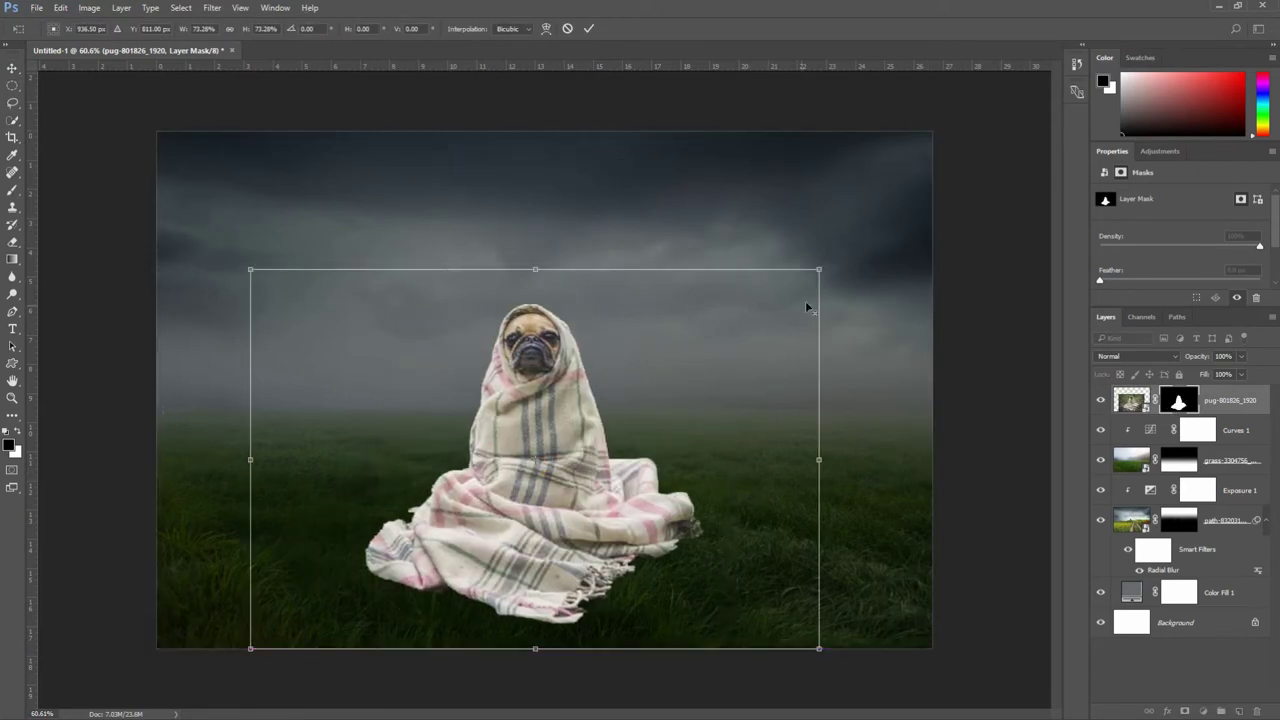
drag(812, 270, 740, 322)
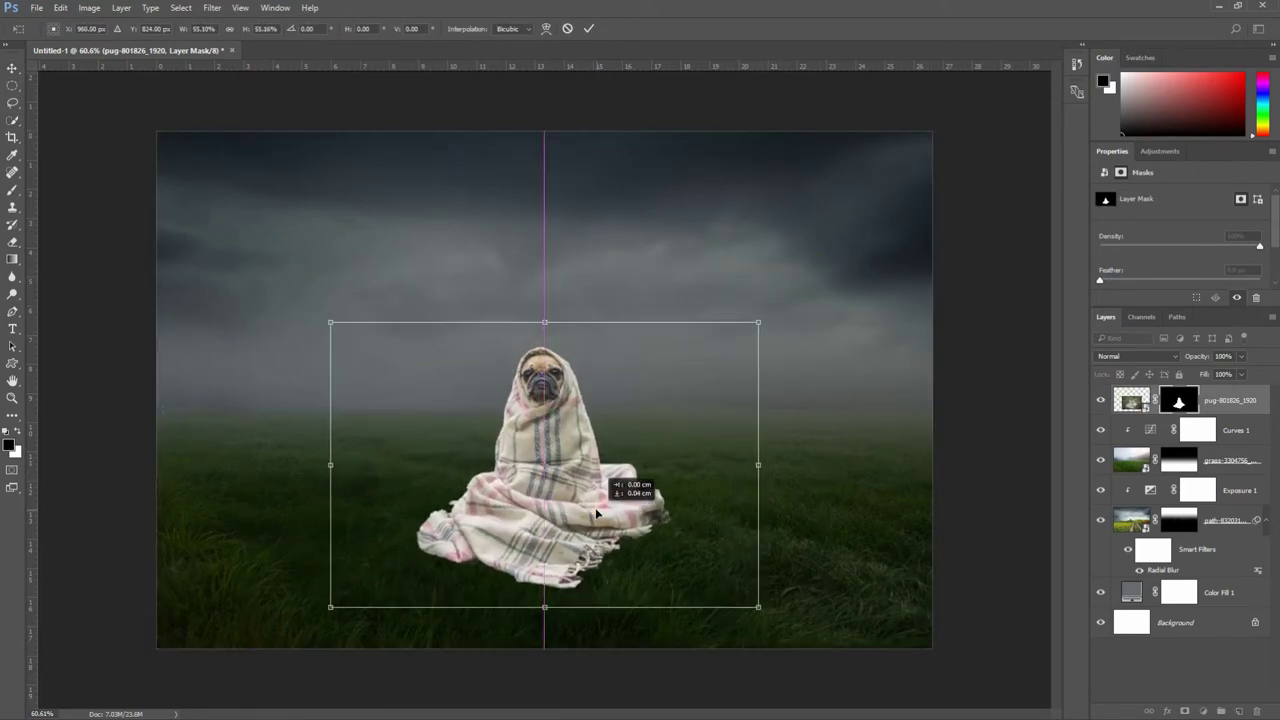
drag(635, 445, 581, 513)
click(588, 28)
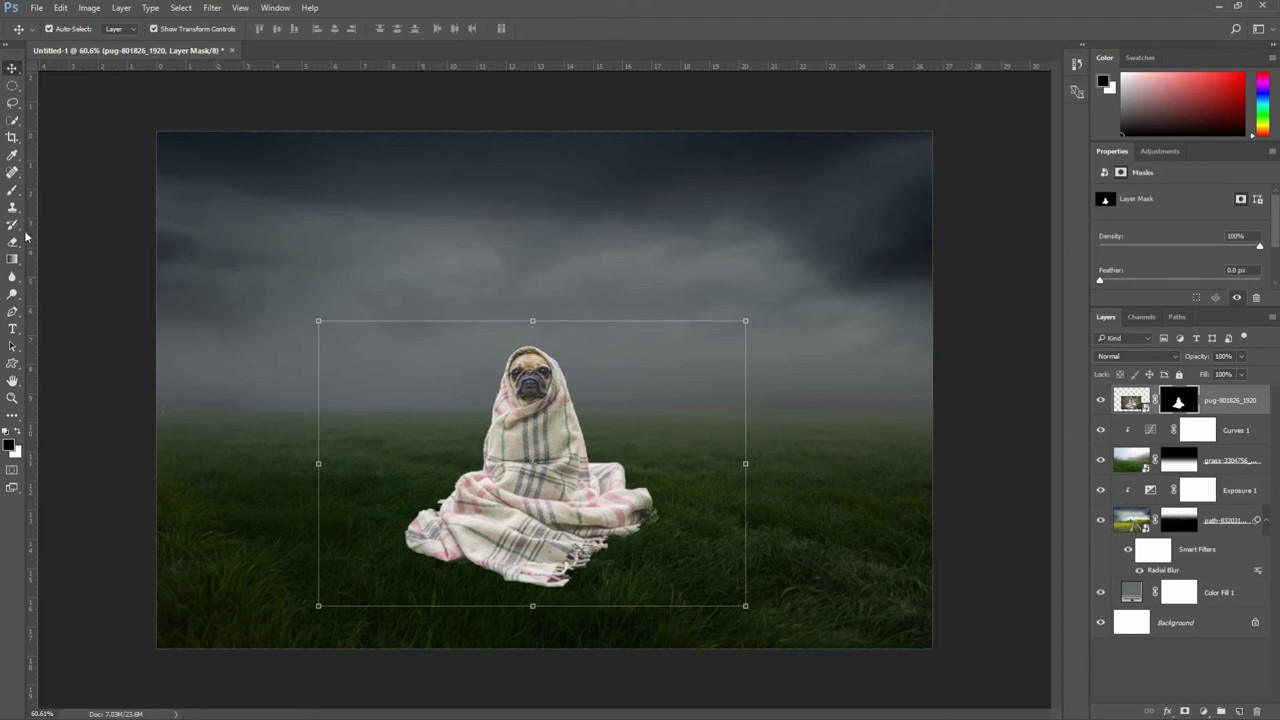
click(11, 190)
Step: Choose a grass-blade brush at 97% opacity for the pug's mask
right_click(528, 278)
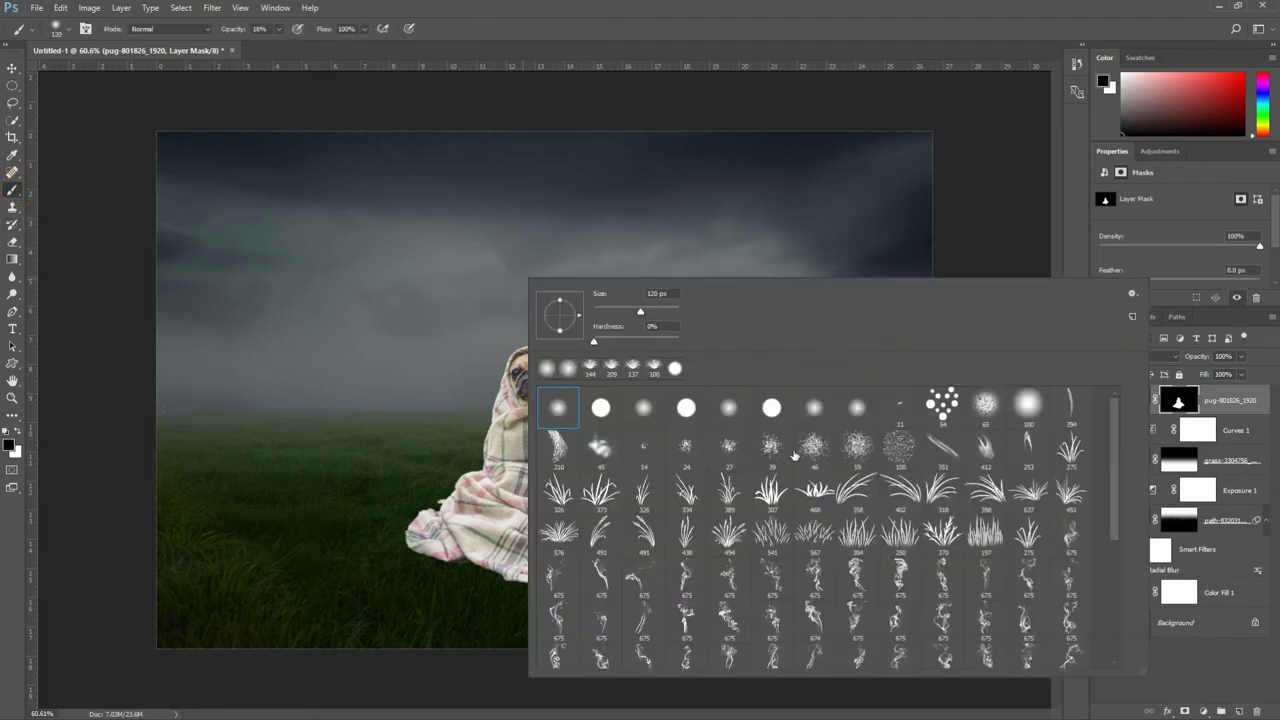
click(630, 365)
click(457, 371)
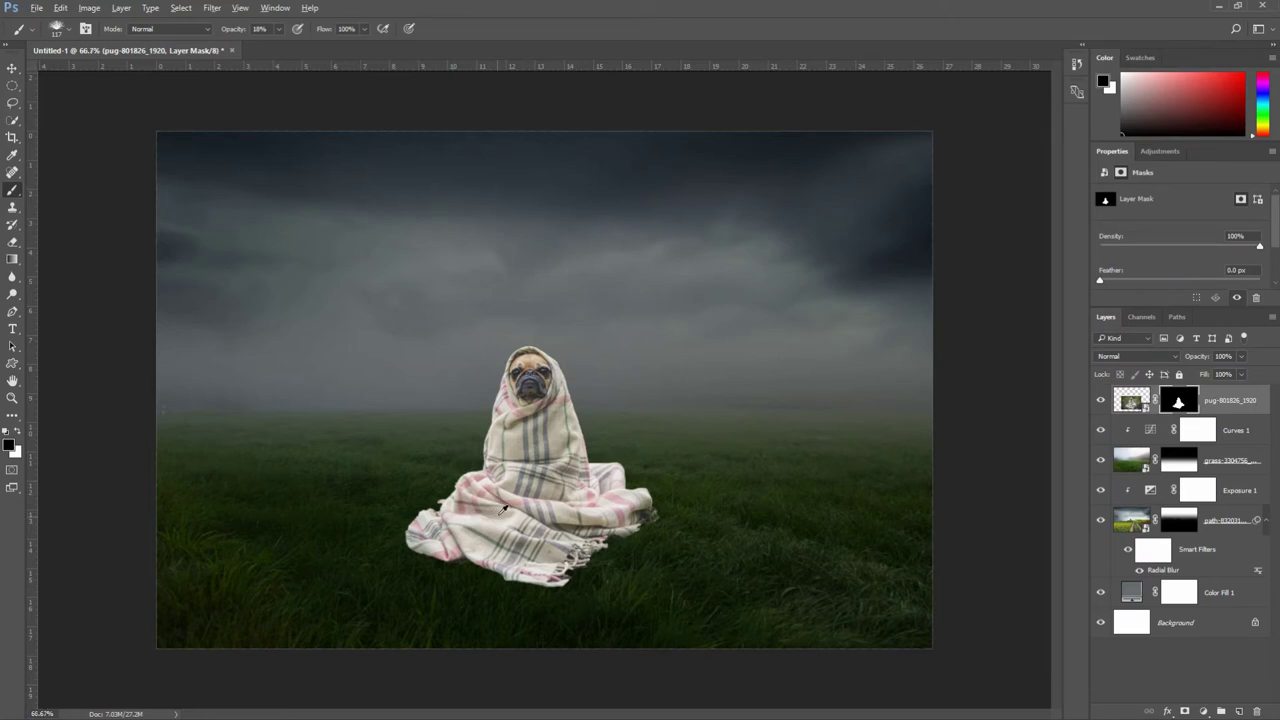
scroll(503, 510, up, 2)
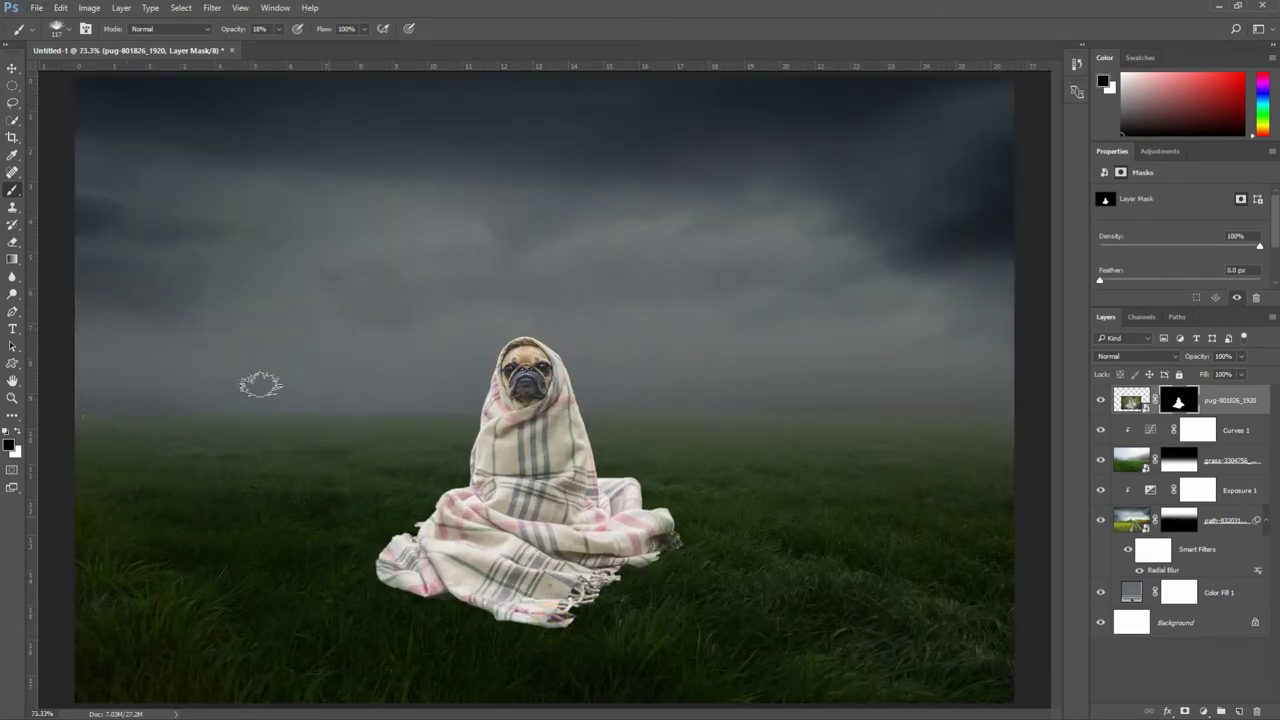
drag(233, 28, 262, 28)
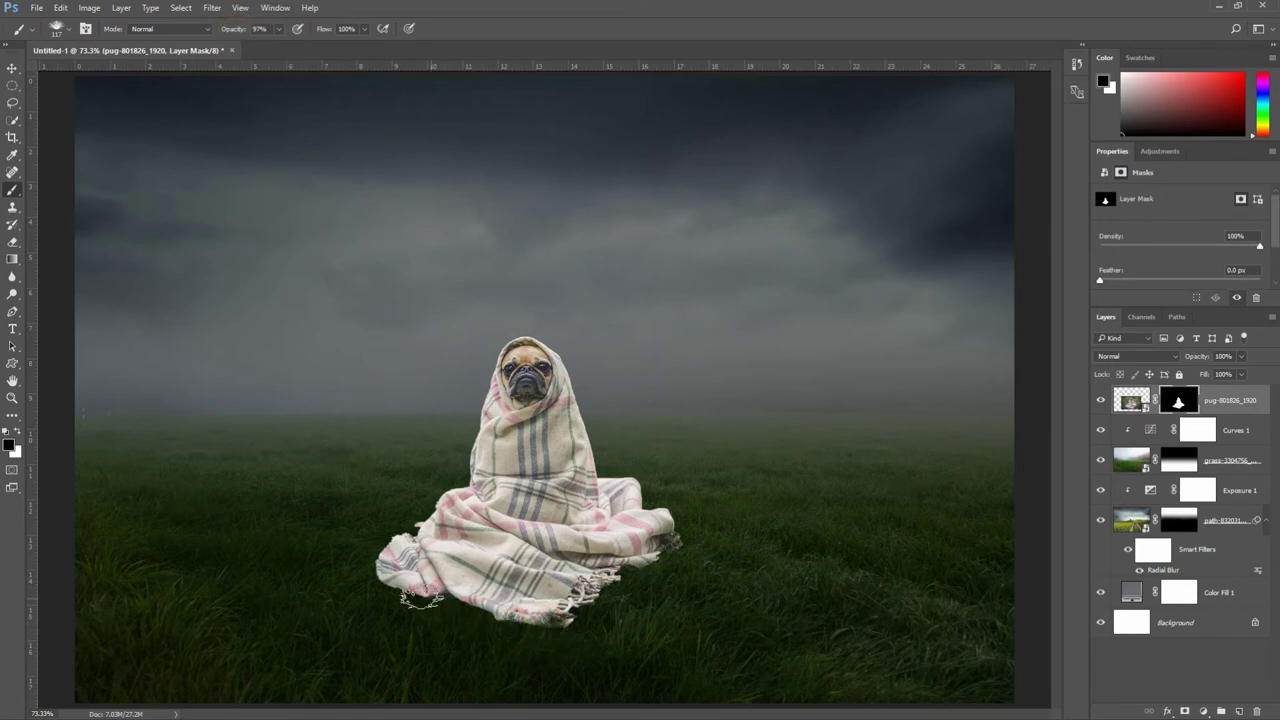
Step: Paint grass blades along the blanket's bottom and lower-right edges with a smaller brush
click(512, 615)
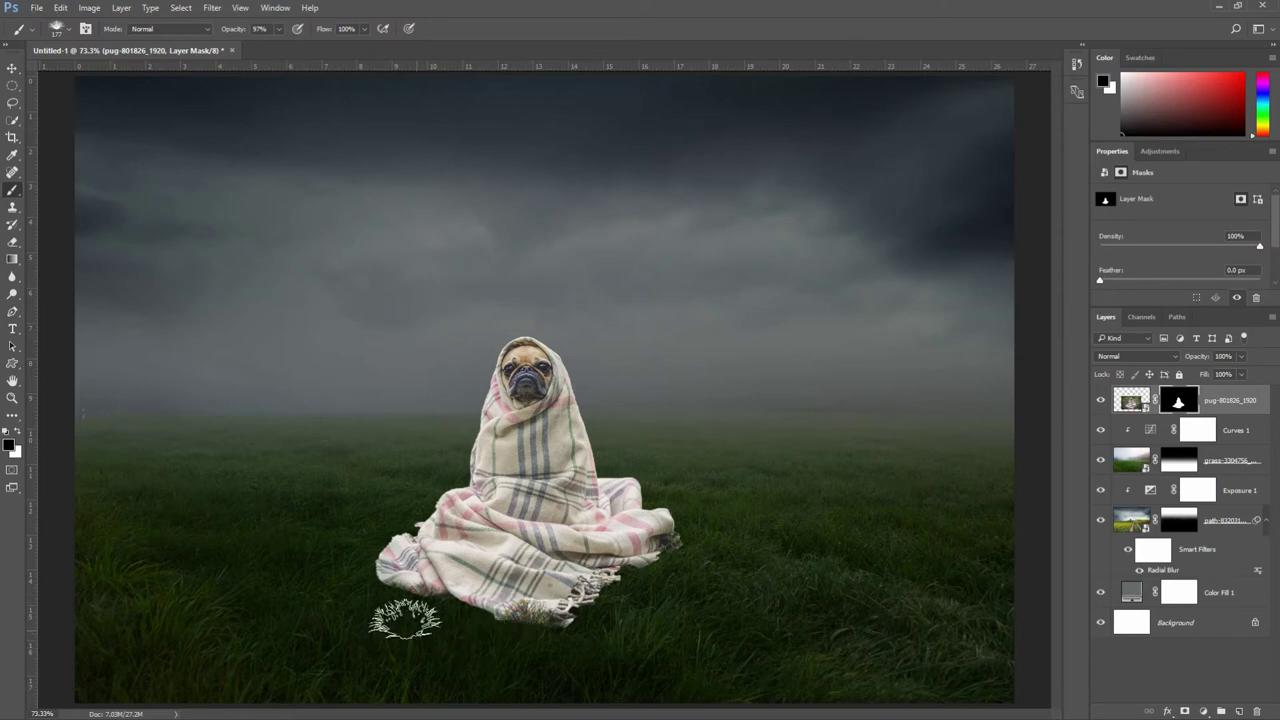
drag(540, 622, 706, 529)
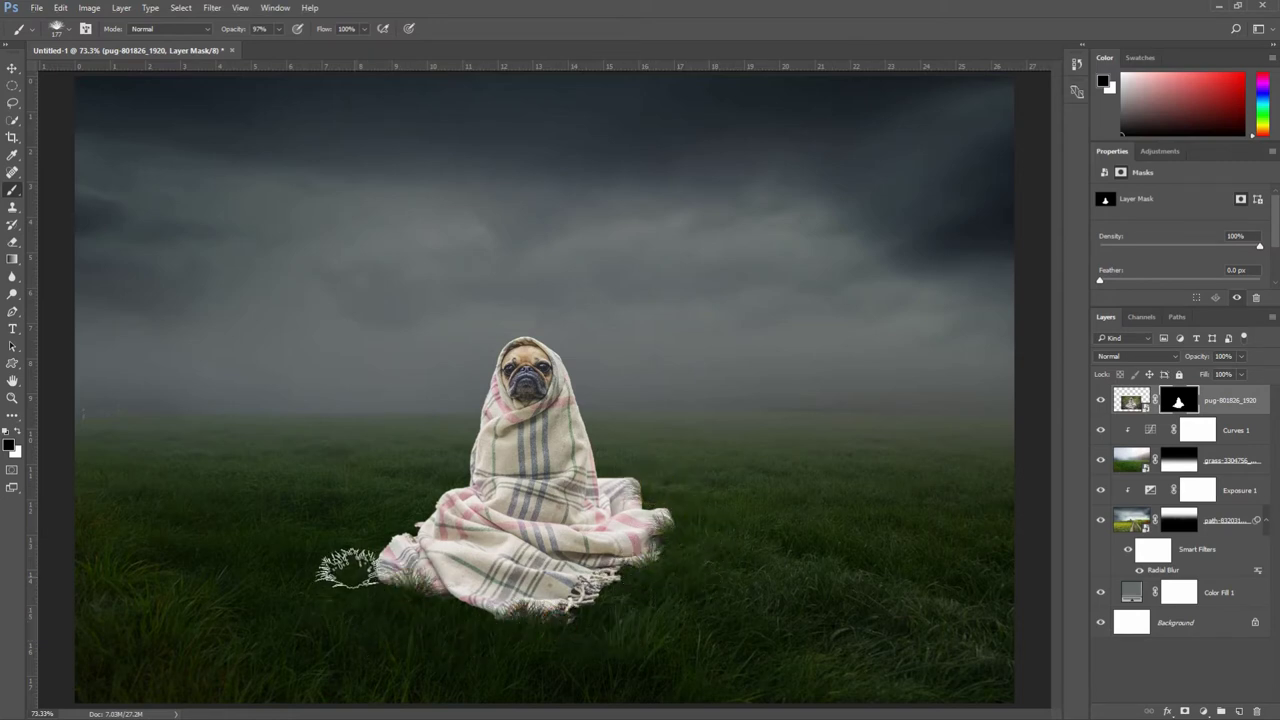
key(bracketleft)
key(bracketleft)
key(bracketleft)
key(9)
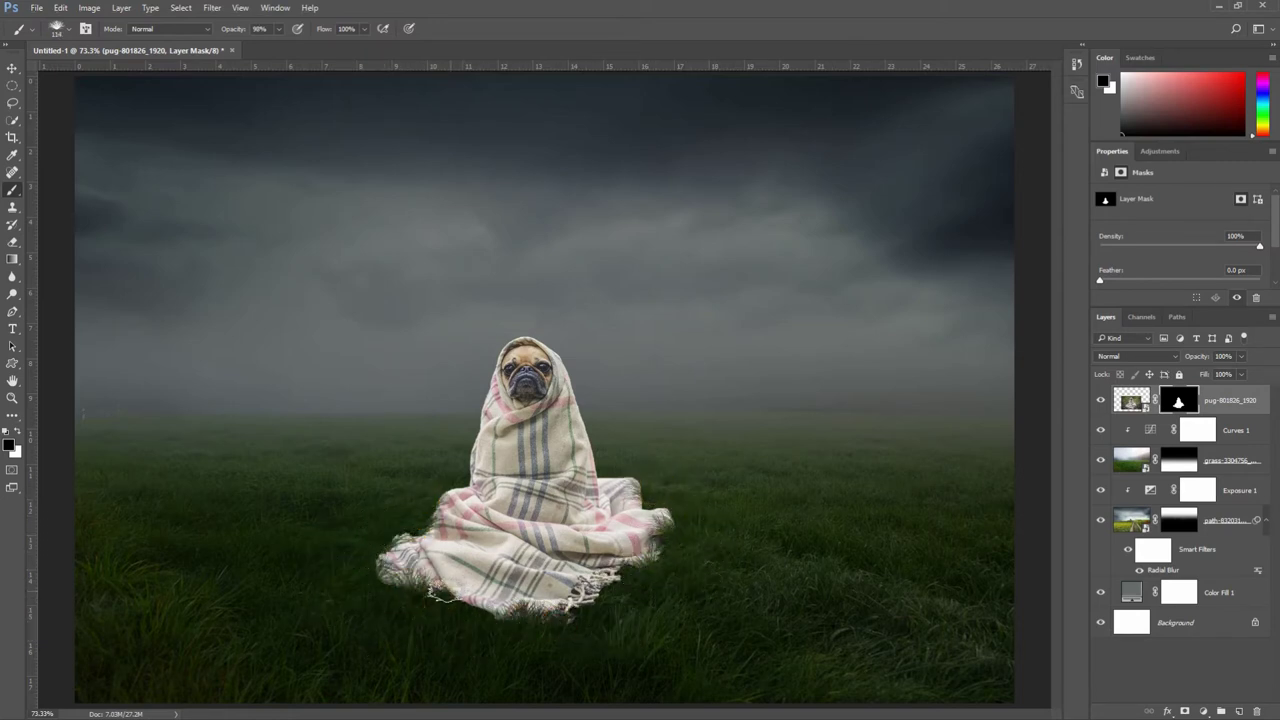
mouse_move(452, 598)
mouse_down()
mouse_move(615, 566)
mouse_move(623, 580)
mouse_up()
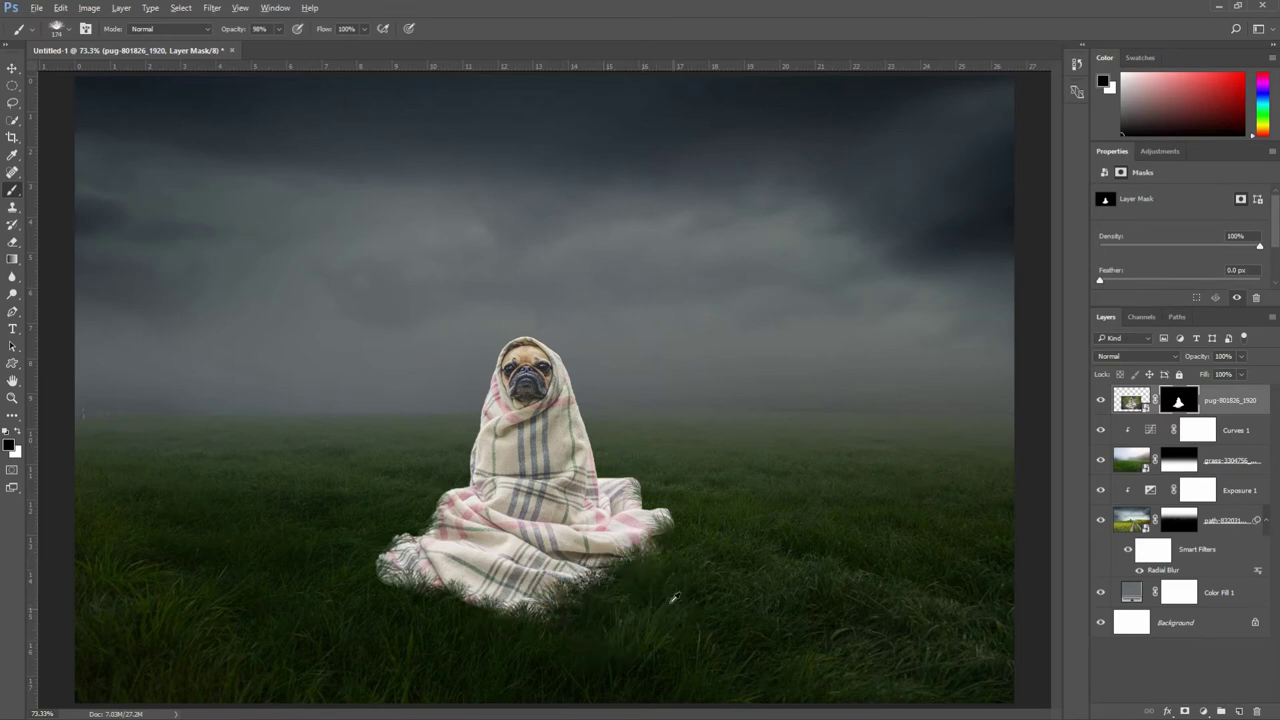
drag(620, 532, 642, 518)
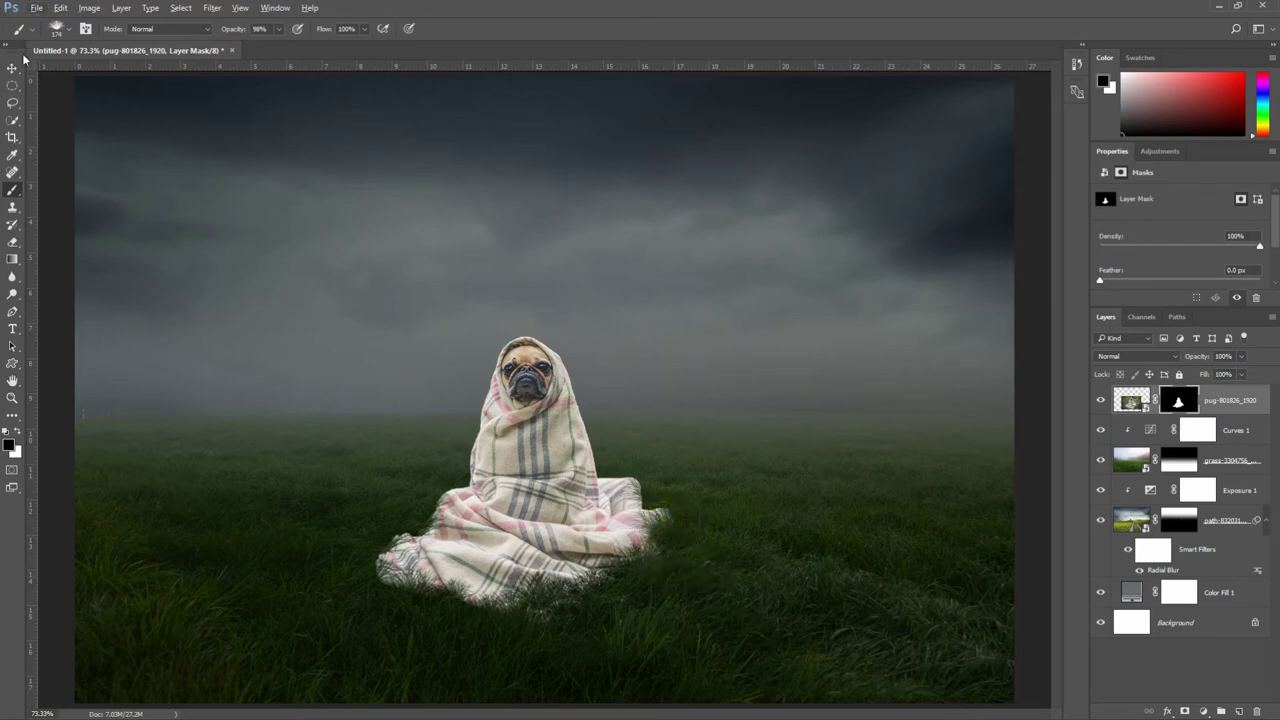
click(12, 67)
Step: Add a Hue/Saturation adjustment clipped to the pug layer with Lightness -46
click(1222, 408)
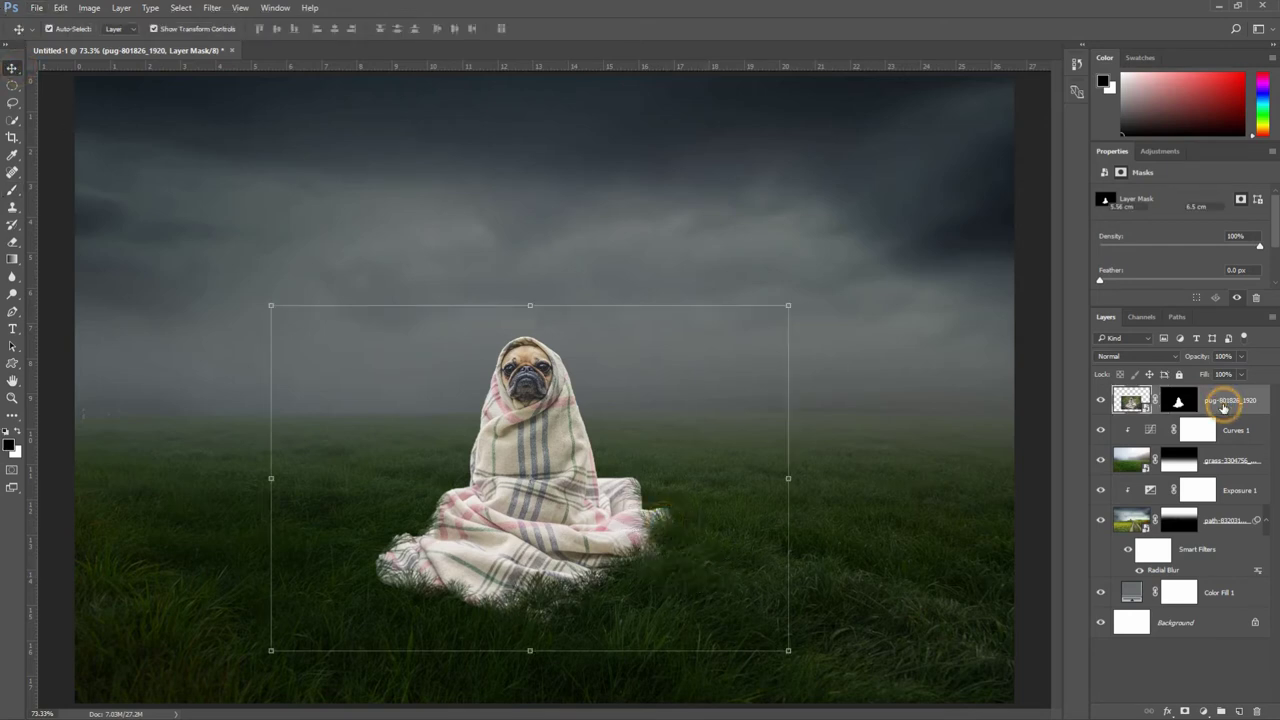
click(1204, 710)
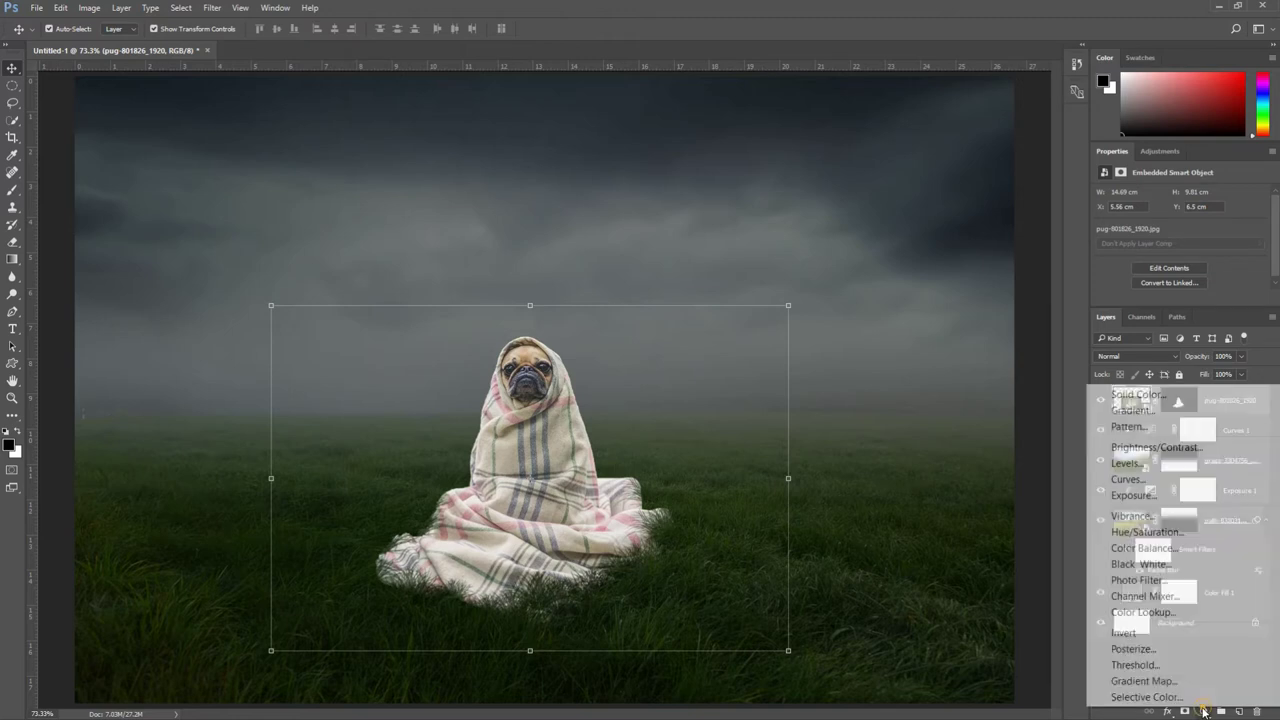
click(1140, 529)
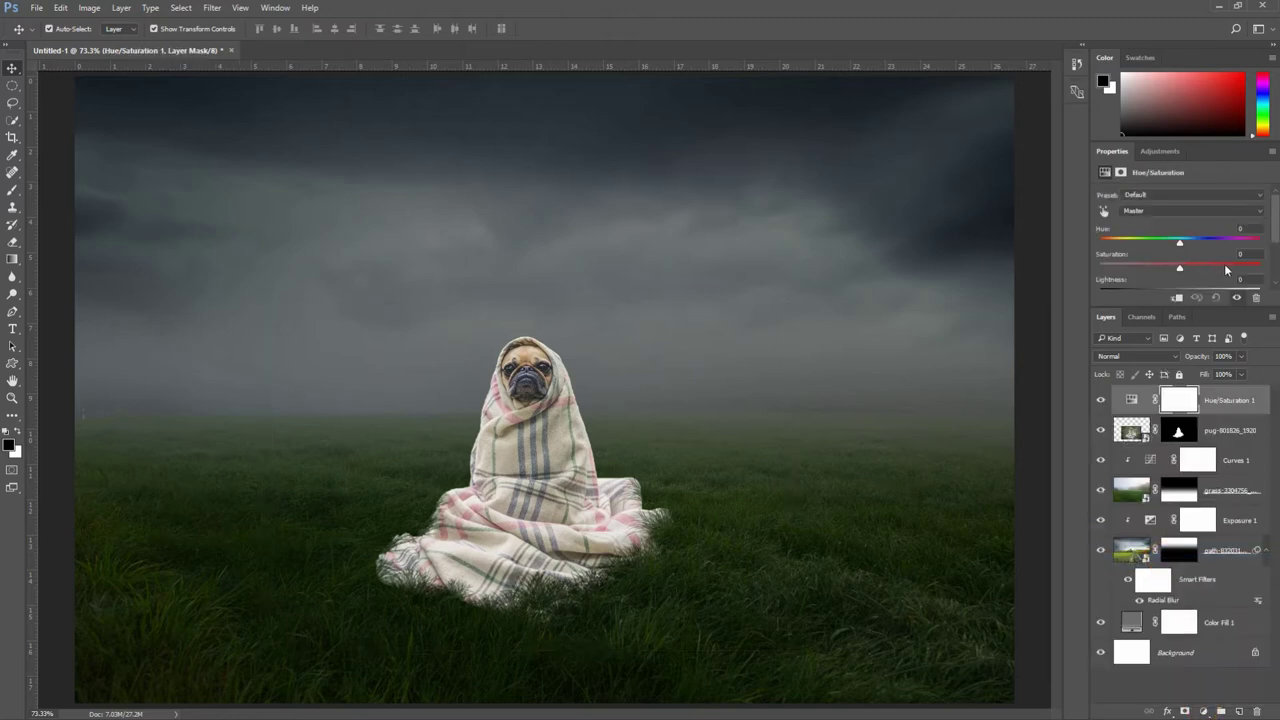
scroll(1277, 232, down, 2)
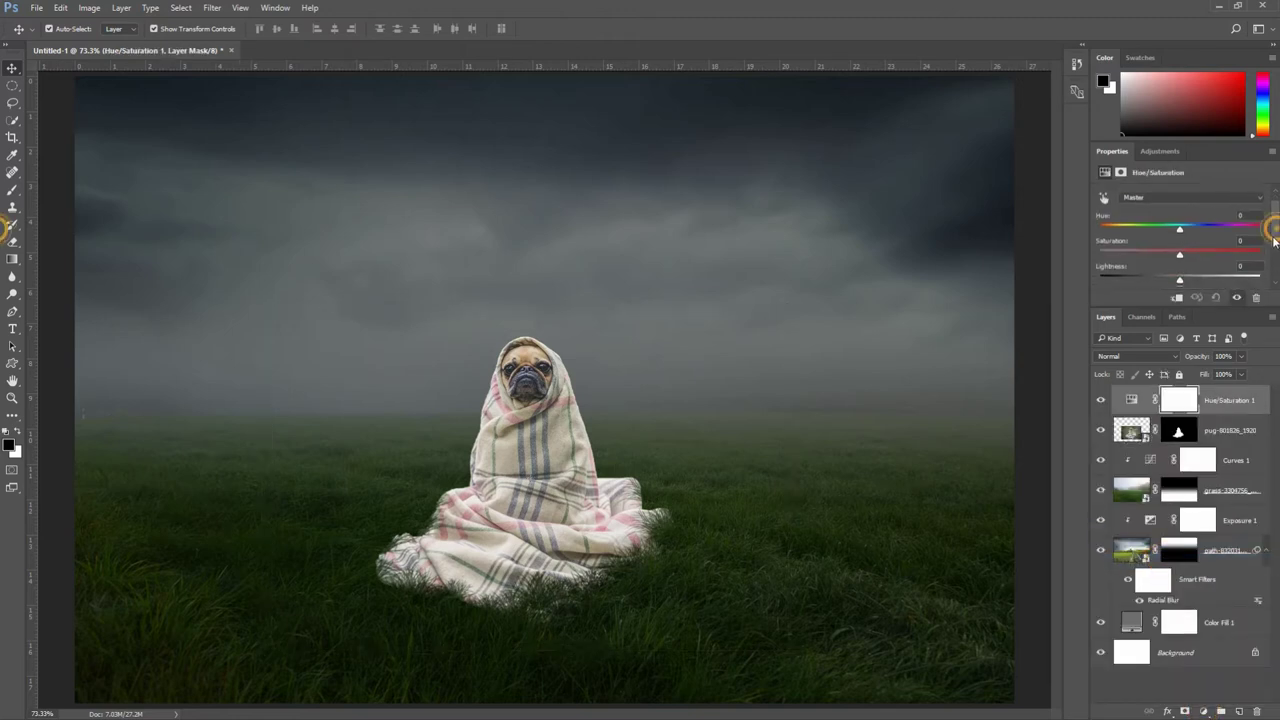
click(1177, 297)
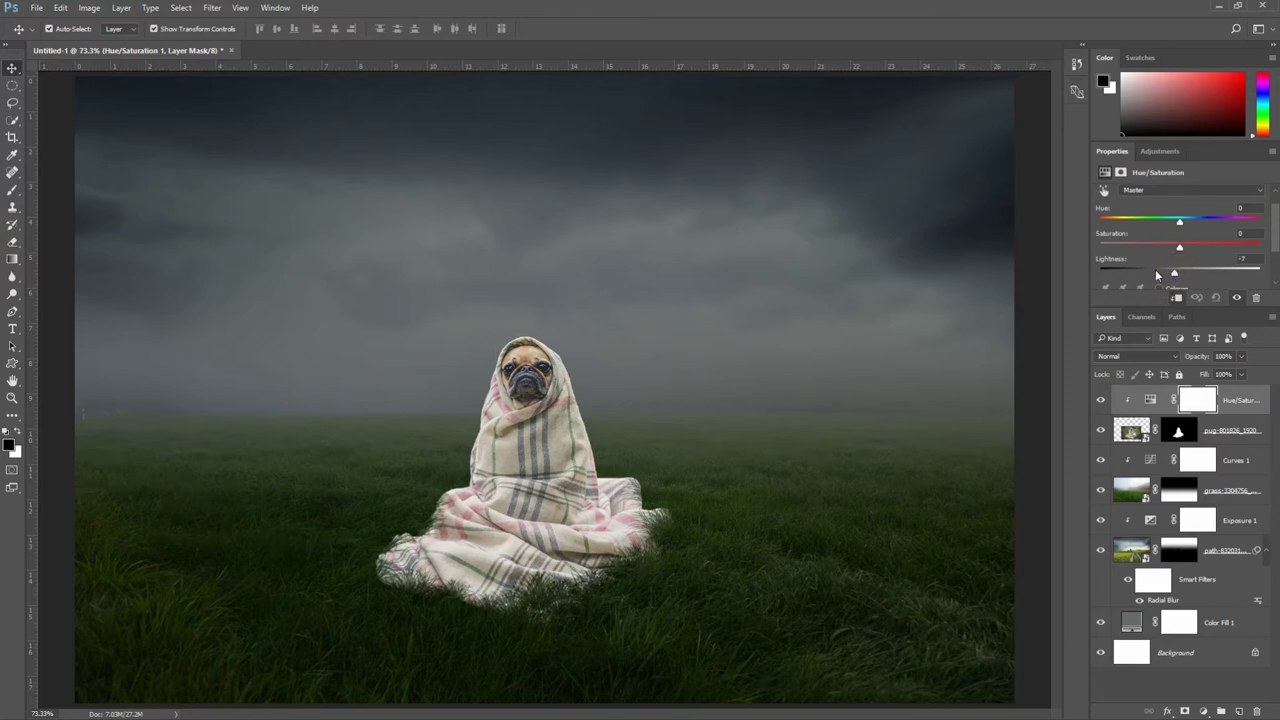
drag(1179, 272, 1142, 270)
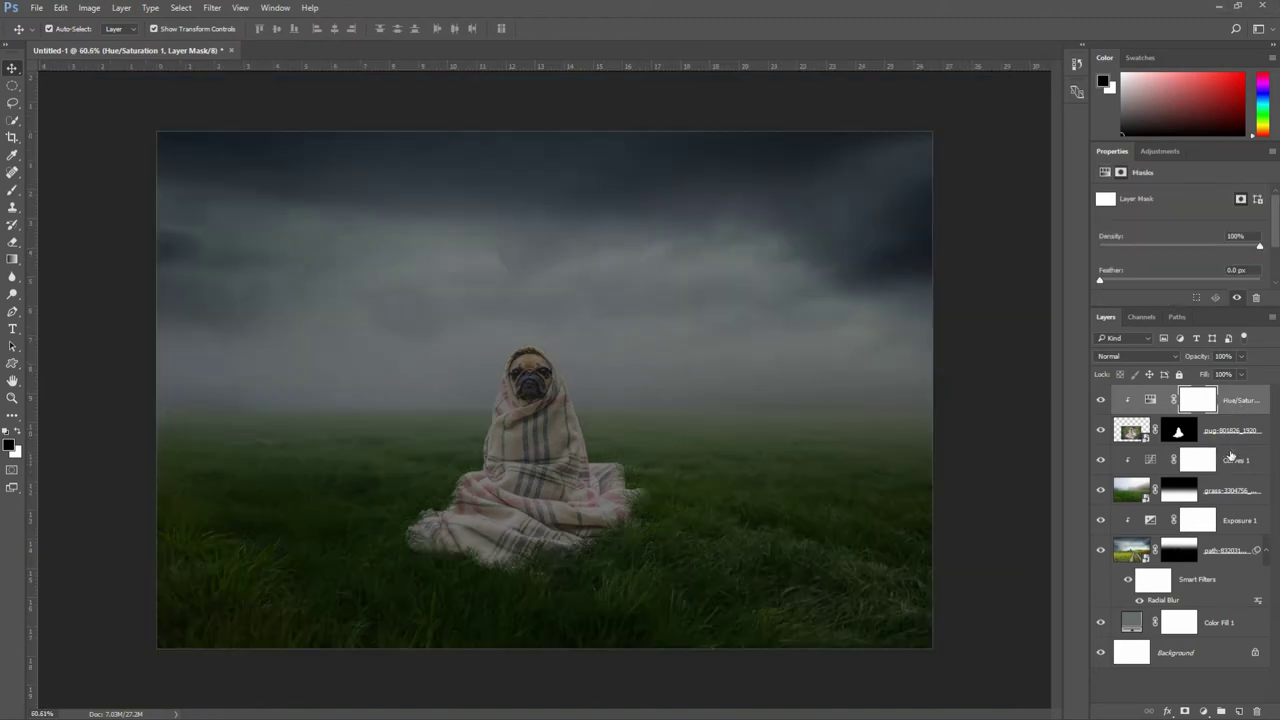
click(1230, 457)
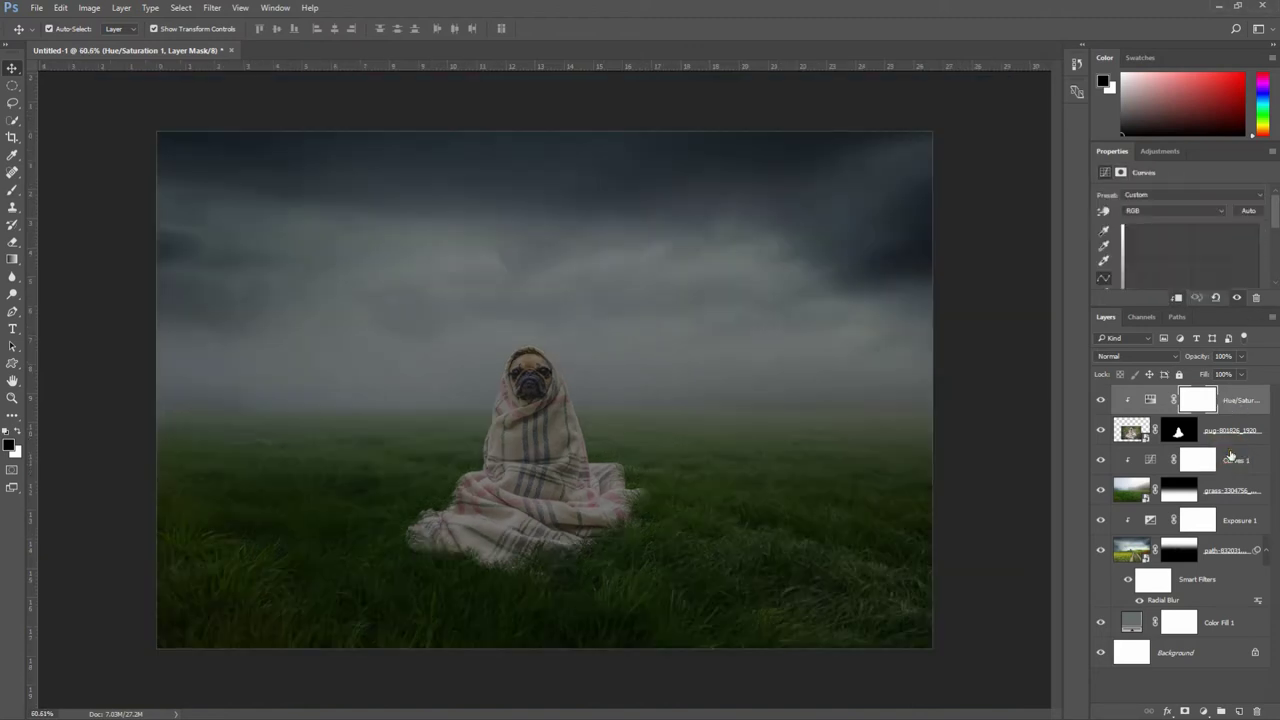
Step: Add a new shadow layer and set up a soft round brush at 86% opacity
click(1238, 712)
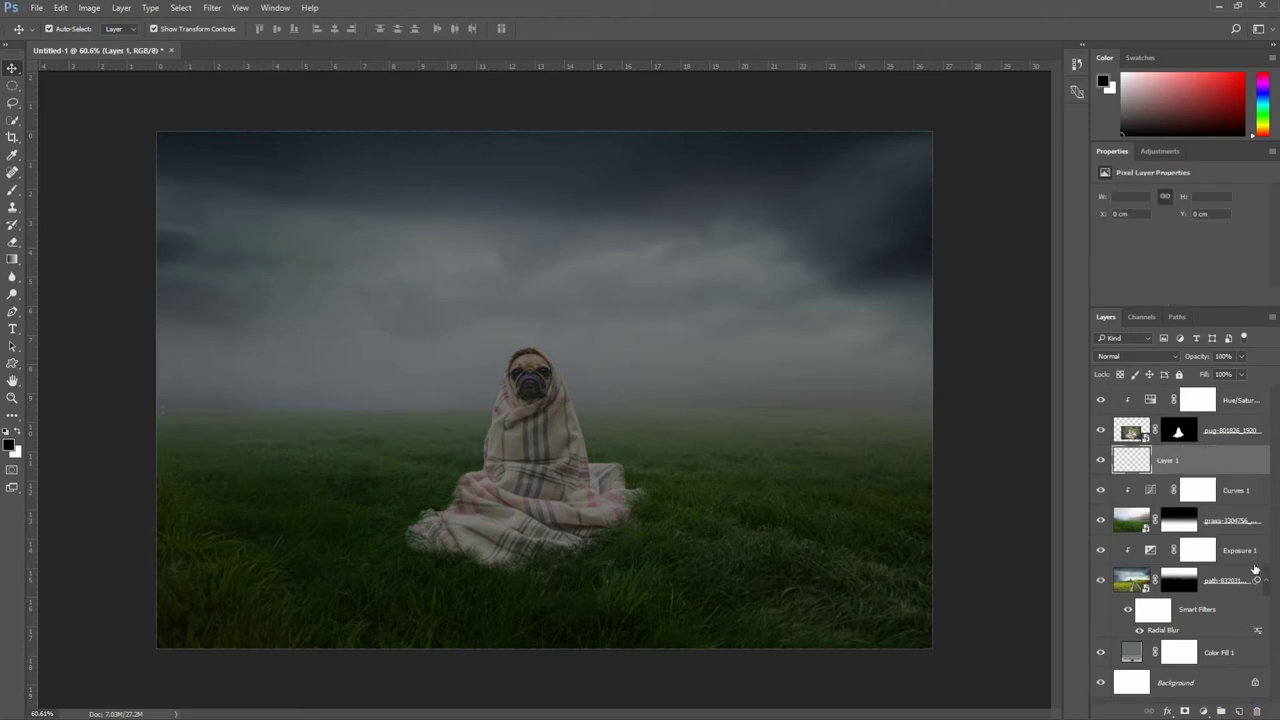
click(12, 189)
right_click(445, 278)
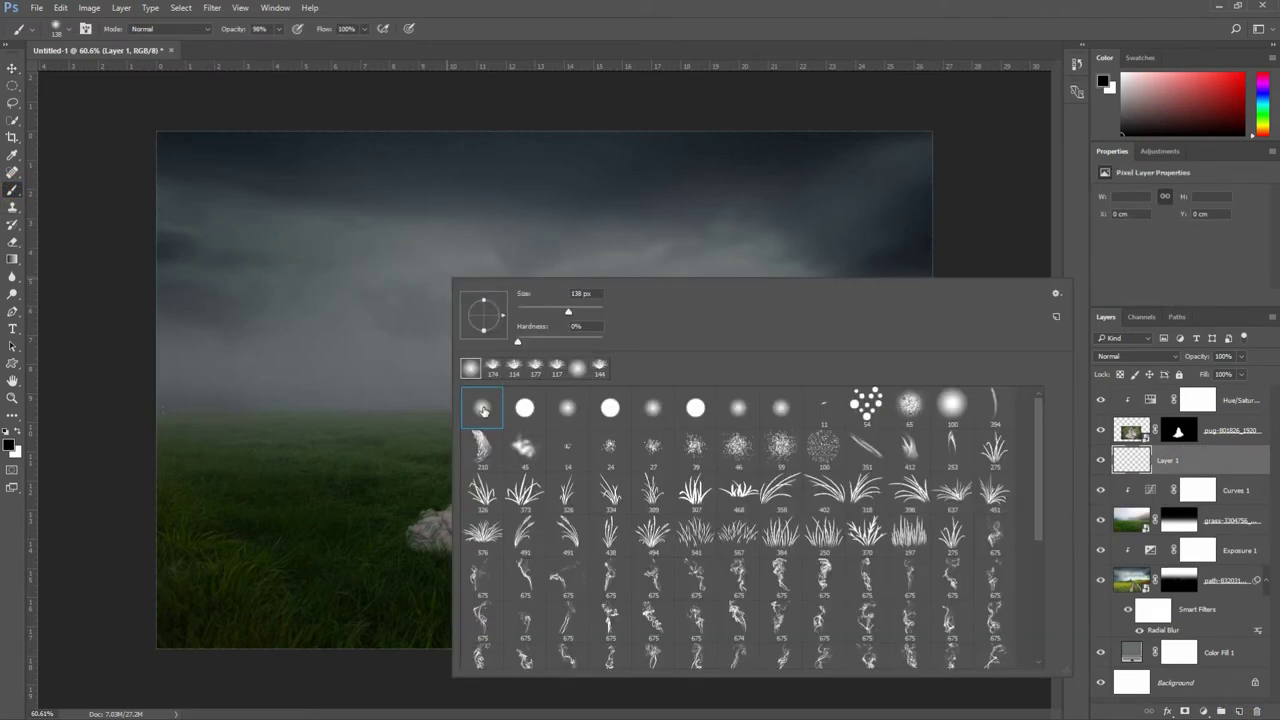
click(563, 17)
drag(237, 33, 225, 33)
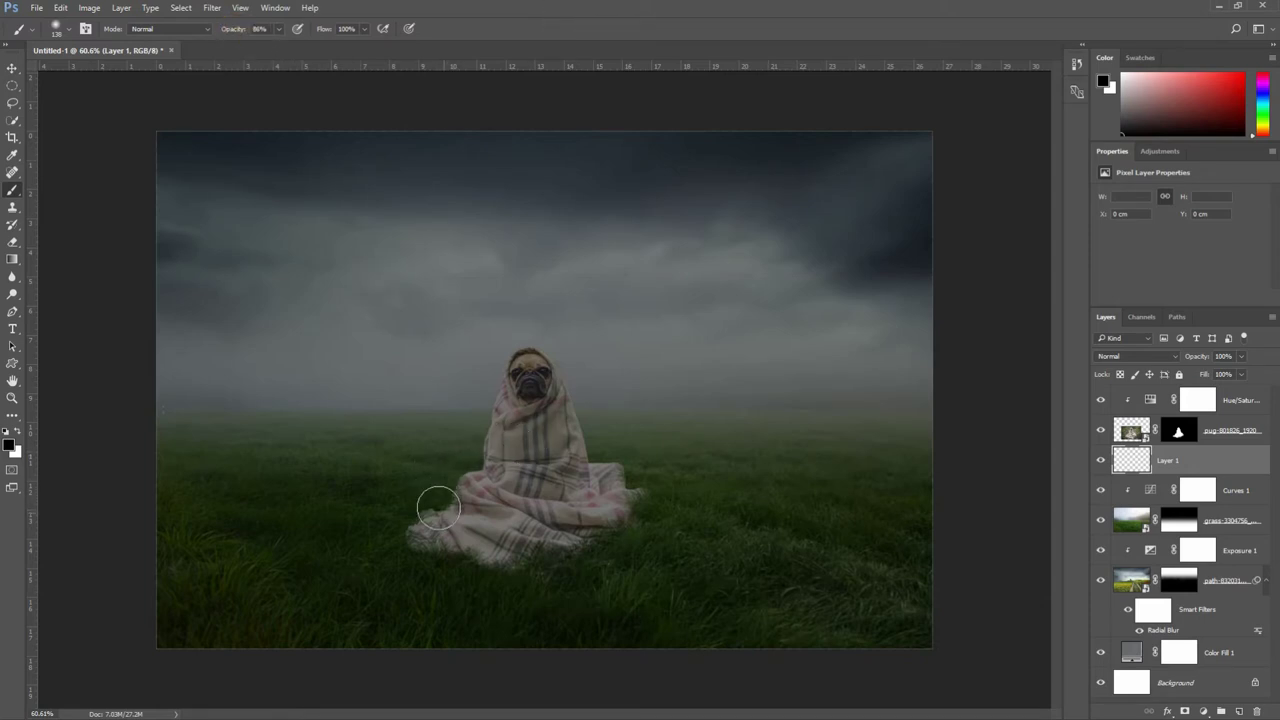
Step: Paint black shadow under the blanket and lower the layer opacity to 56%
drag(438, 509, 398, 552)
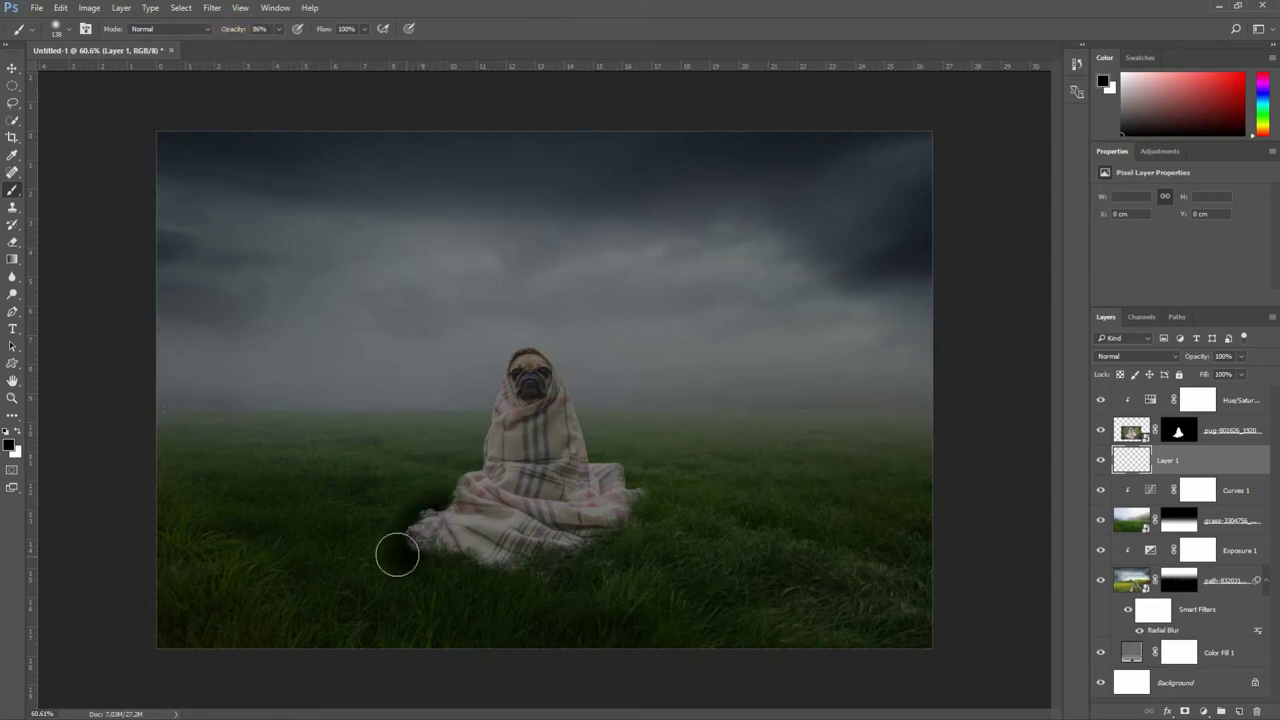
mouse_move(494, 551)
mouse_down()
mouse_move(389, 591)
mouse_move(347, 575)
mouse_move(300, 617)
mouse_move(394, 594)
mouse_move(332, 615)
mouse_up()
drag(1203, 358, 1168, 369)
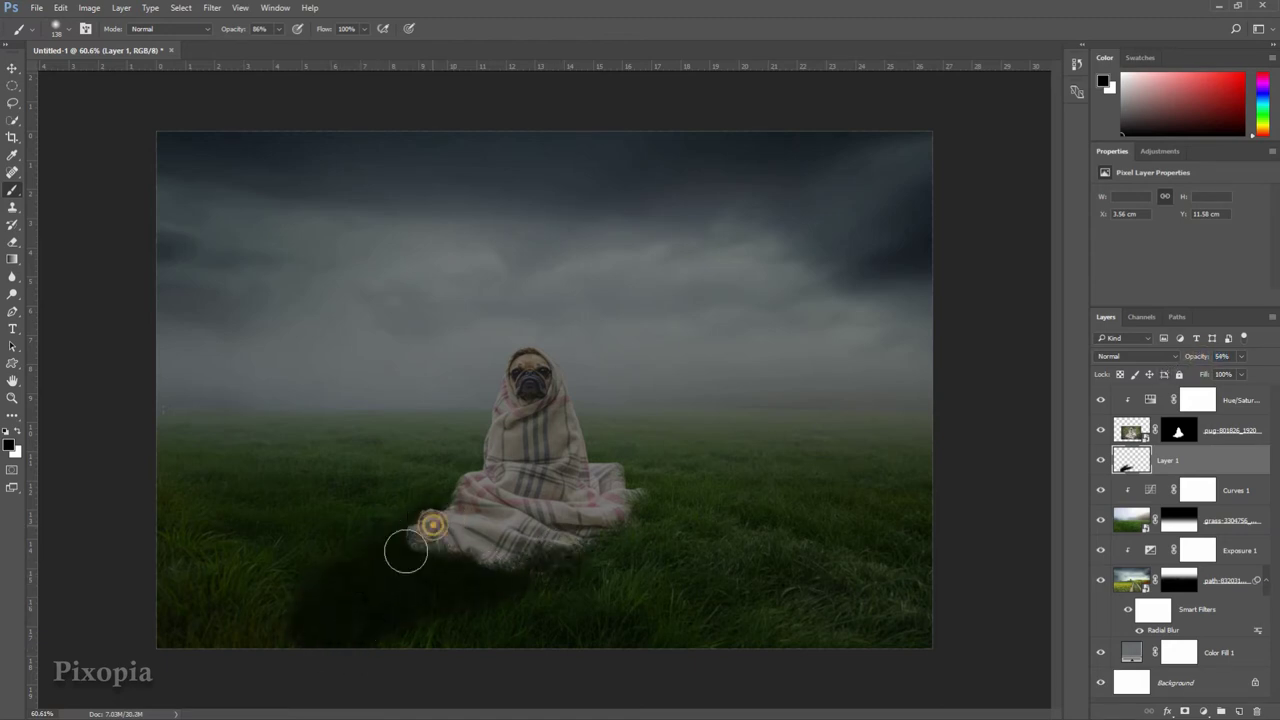
drag(1192, 360, 1197, 360)
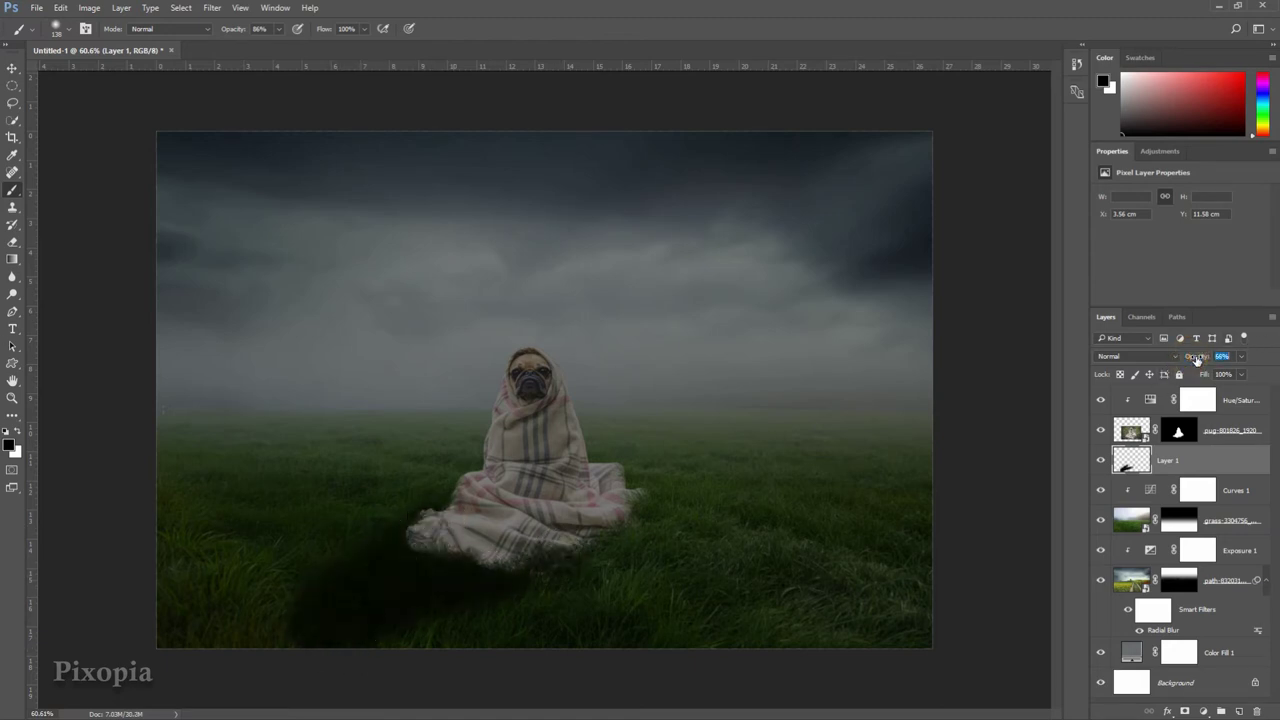
click(1236, 400)
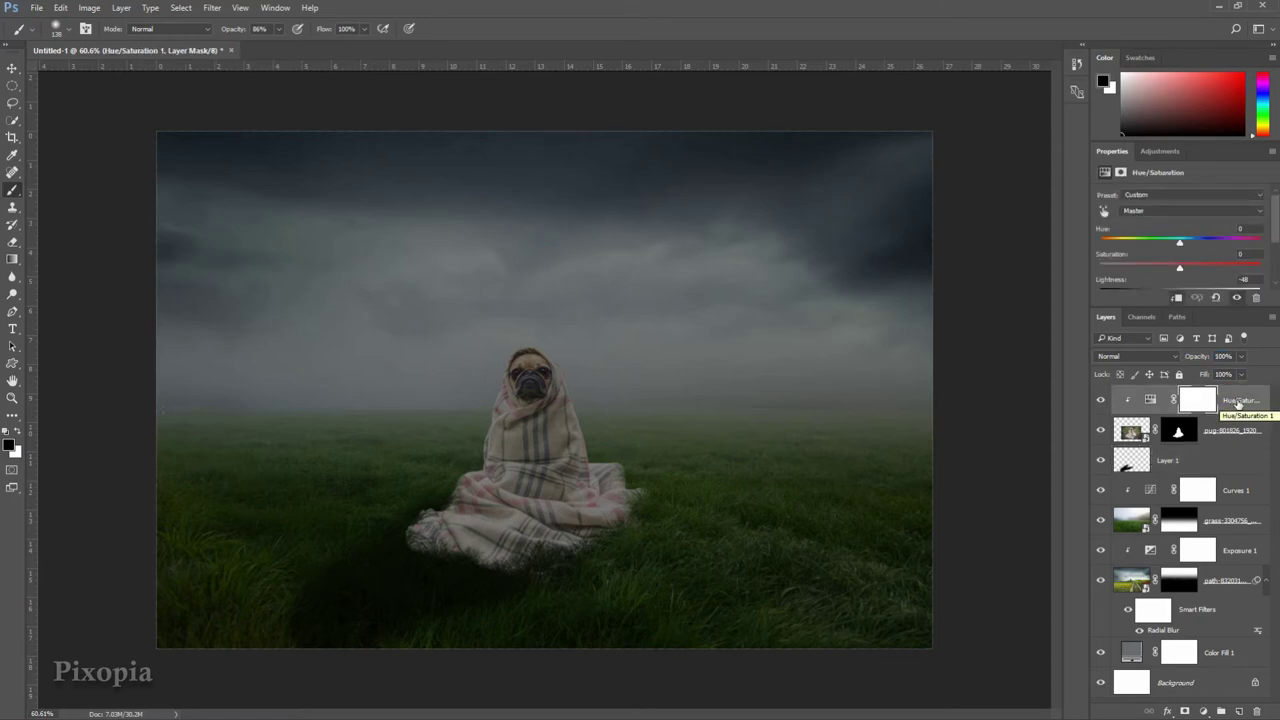
Step: Add Layer 2 above Exposure 1 with a black top-down gradient over the sky
click(1198, 549)
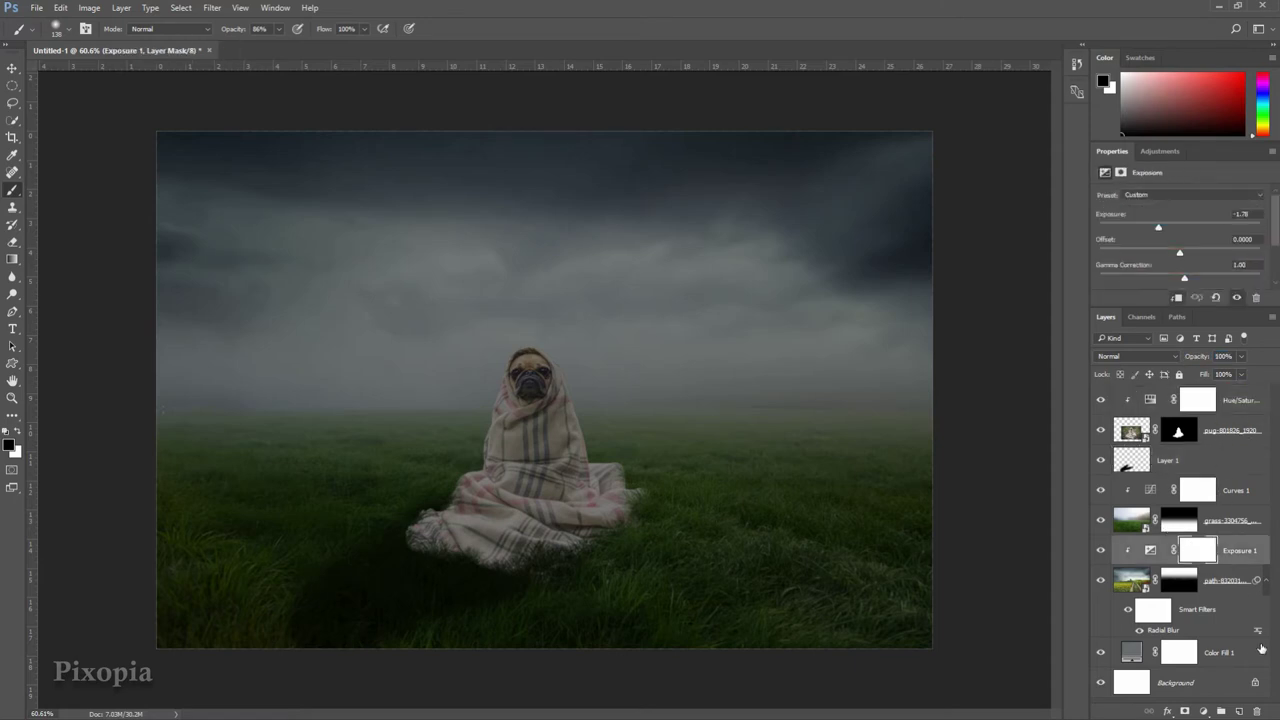
click(1236, 711)
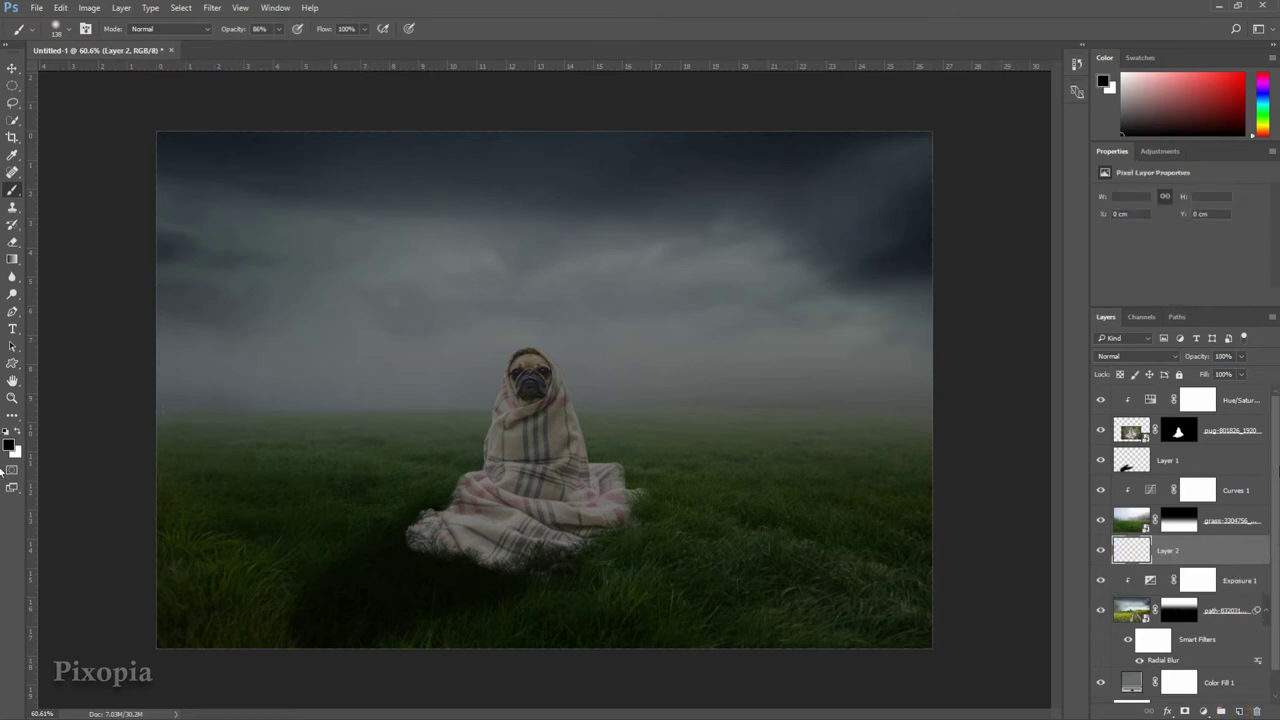
click(14, 258)
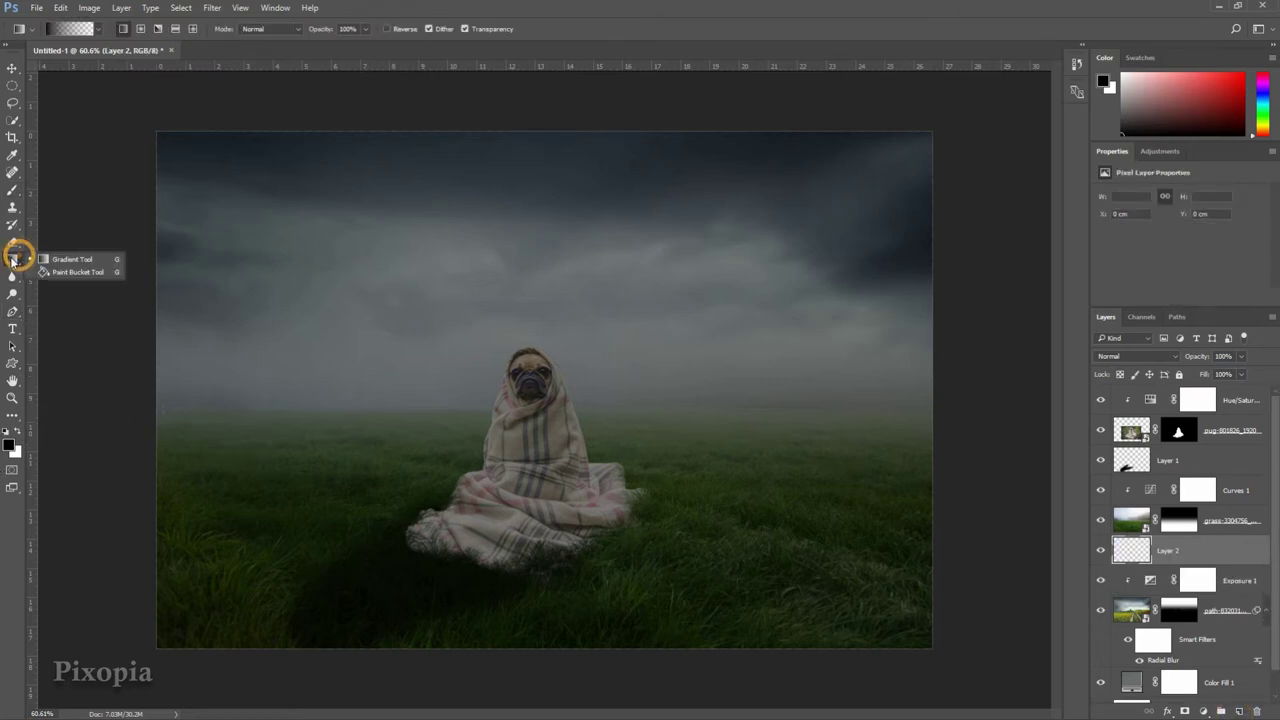
drag(549, 91, 542, 310)
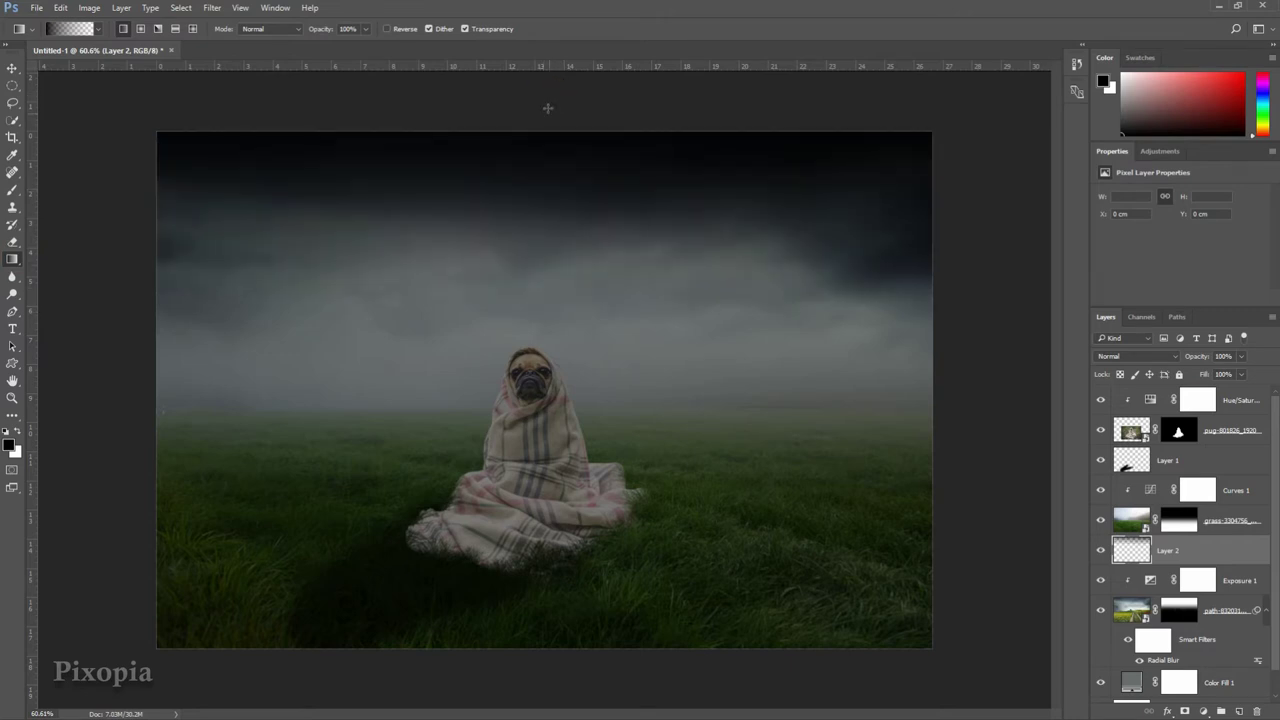
drag(548, 108, 546, 394)
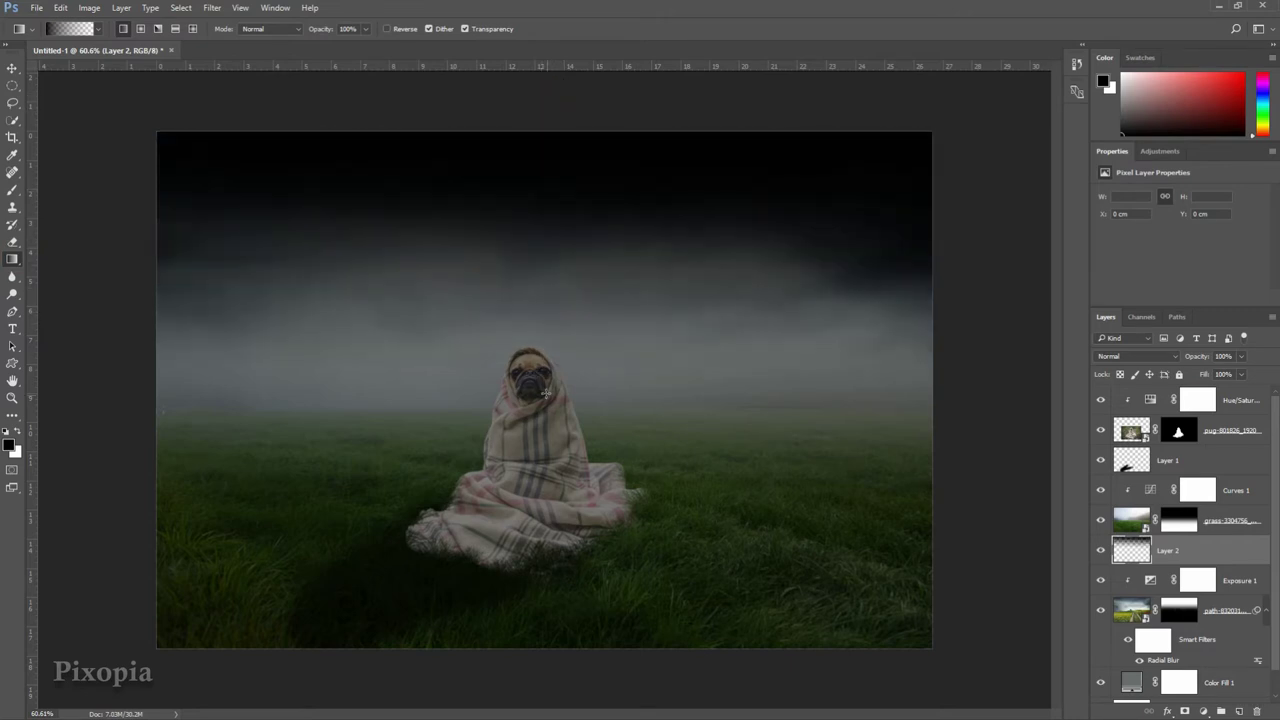
drag(552, 116, 544, 432)
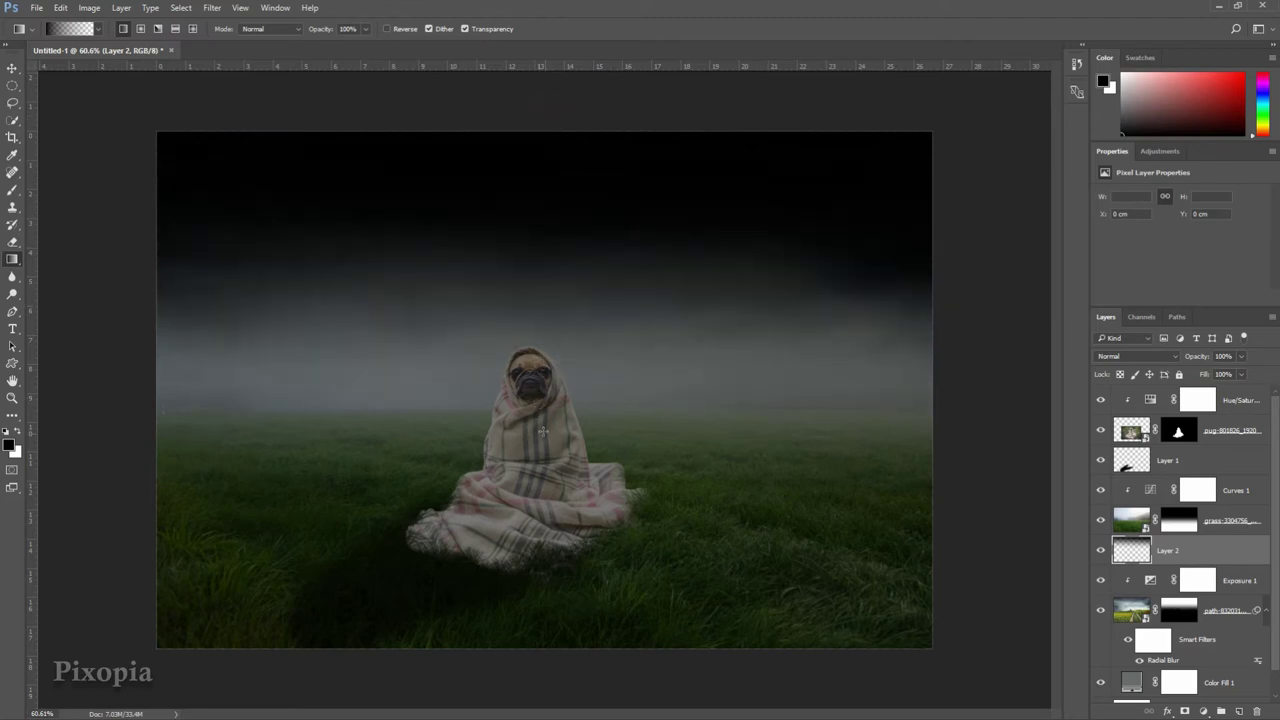
drag(533, 119, 532, 366)
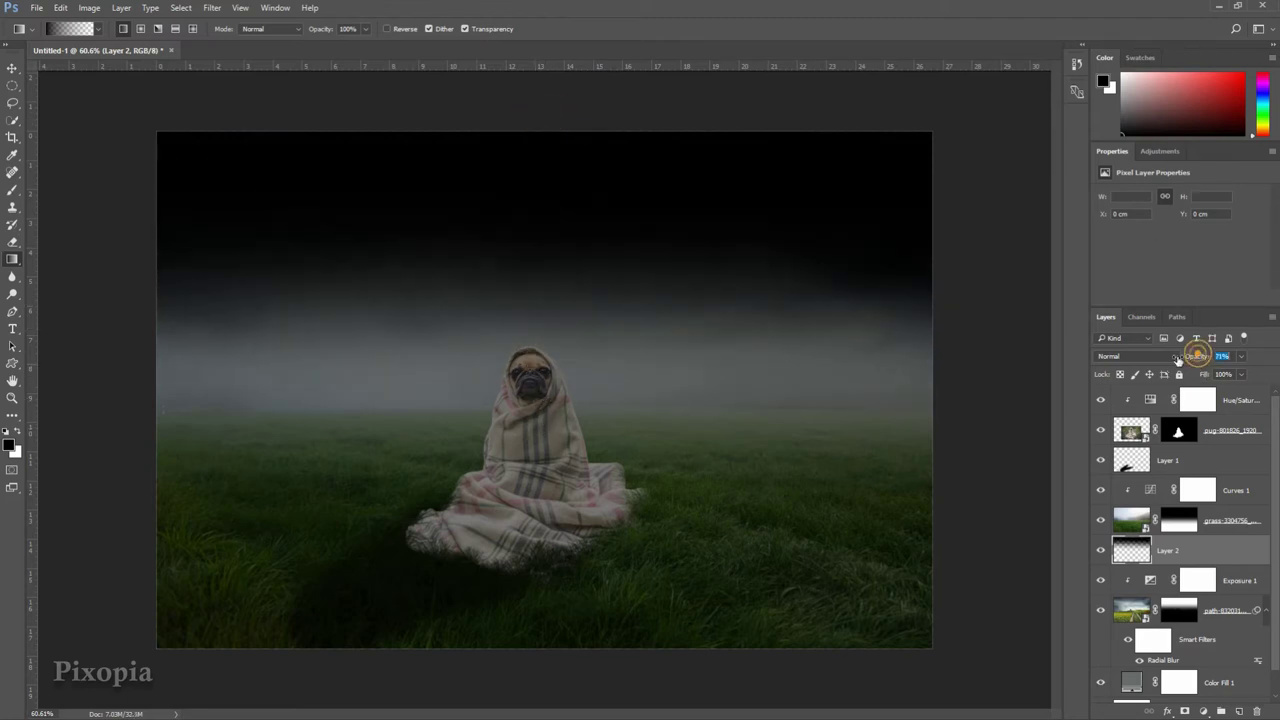
Step: Set Layer 2's sky gradient to about 52% opacity
drag(1197, 360, 1157, 359)
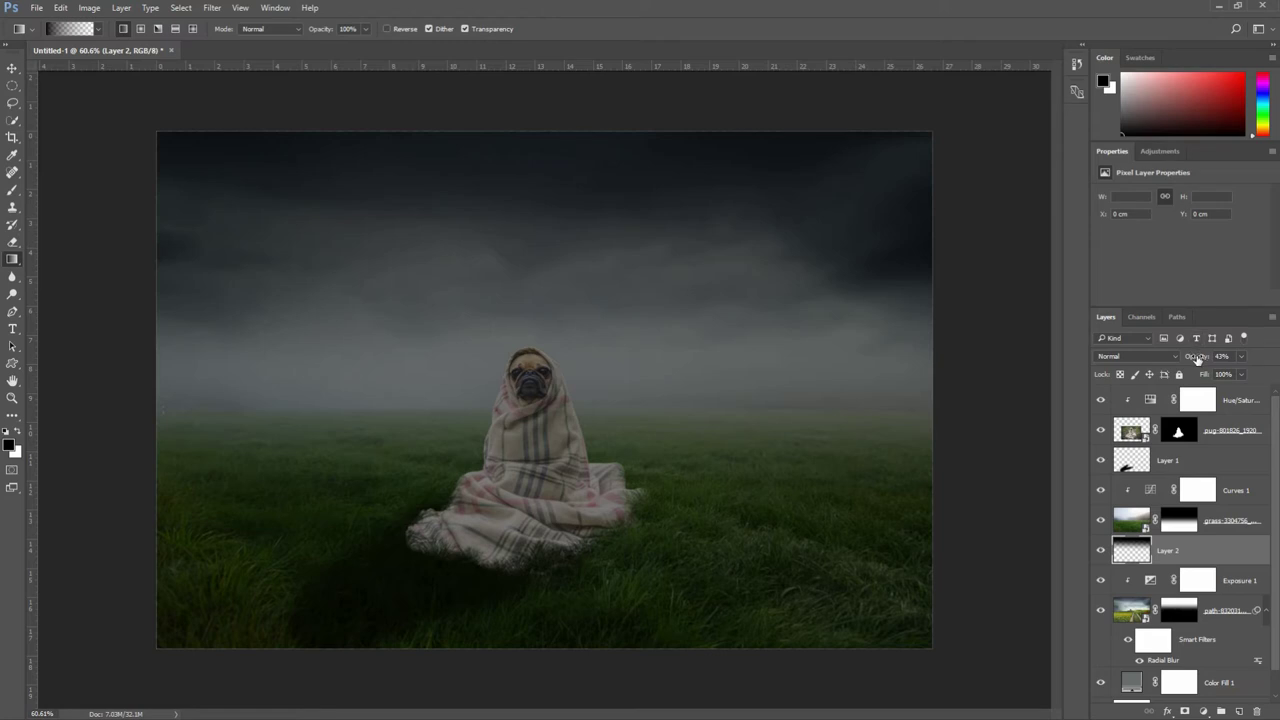
drag(1193, 358, 1201, 358)
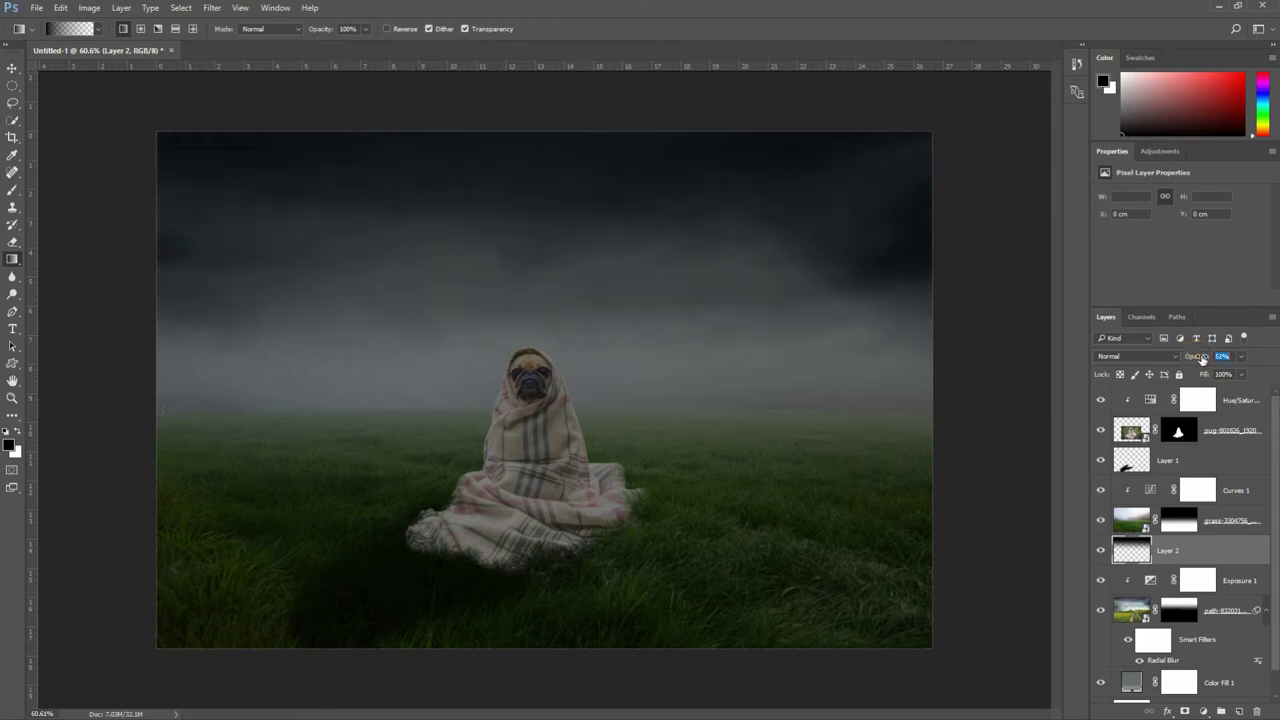
click(1245, 492)
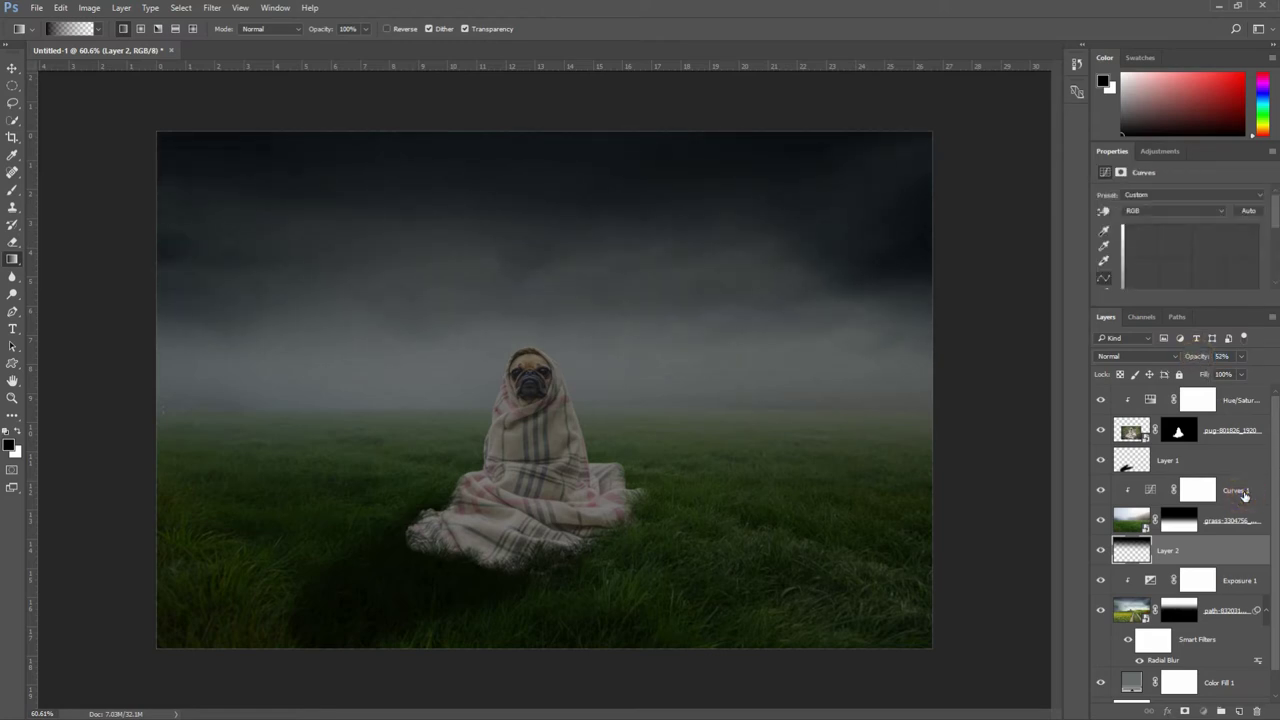
Step: On new Layer 3, draw a black gradient from the canvas bottom up to the pug at 56% opacity
click(1239, 710)
drag(505, 704, 510, 465)
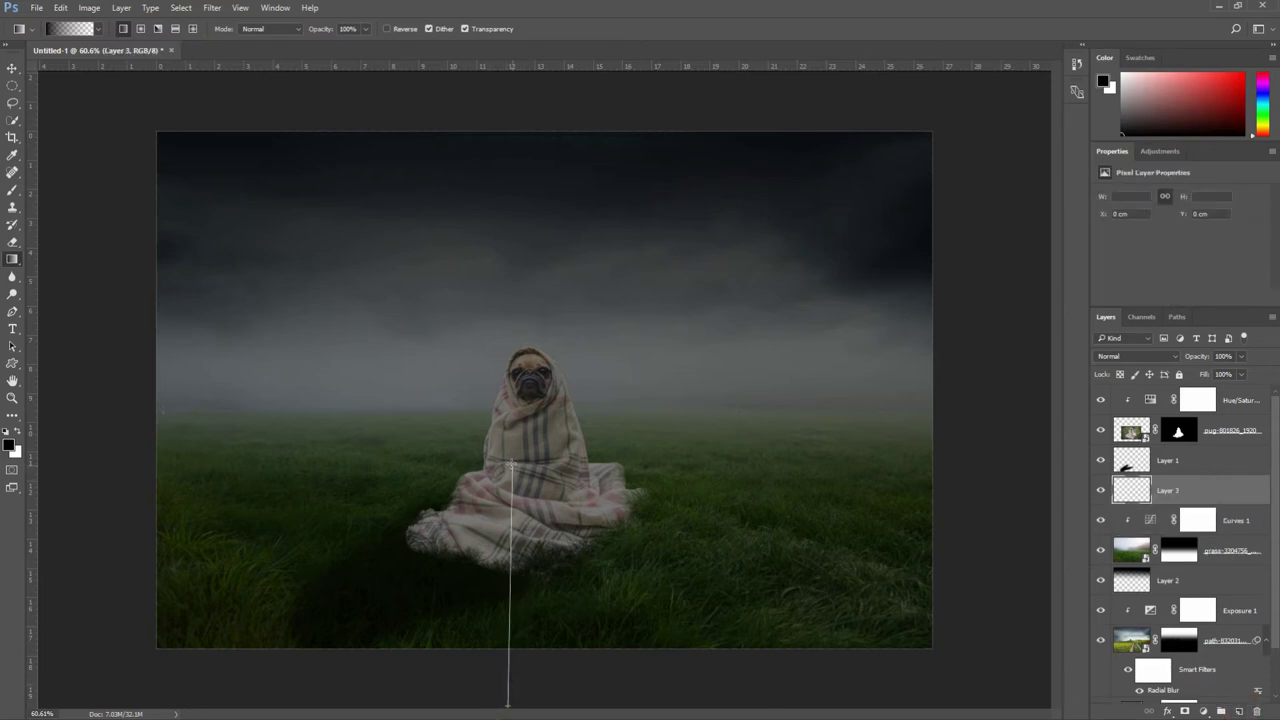
drag(510, 465, 510, 465)
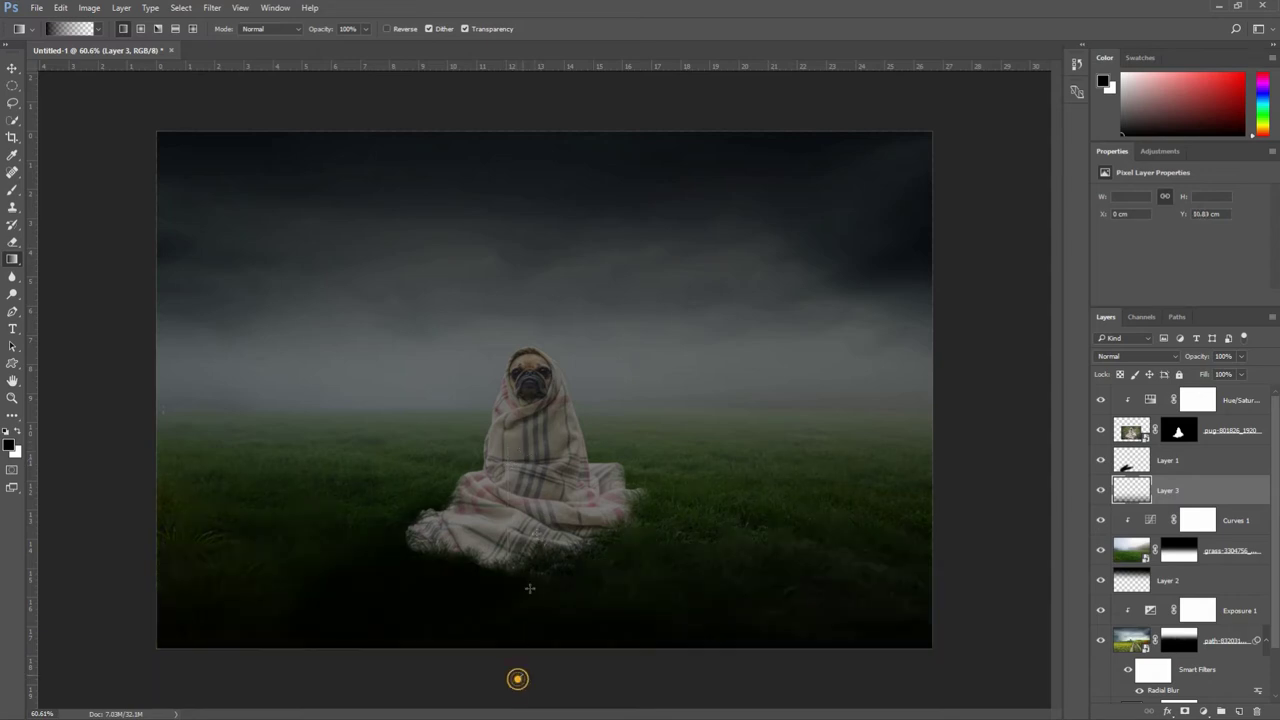
drag(517, 679, 522, 342)
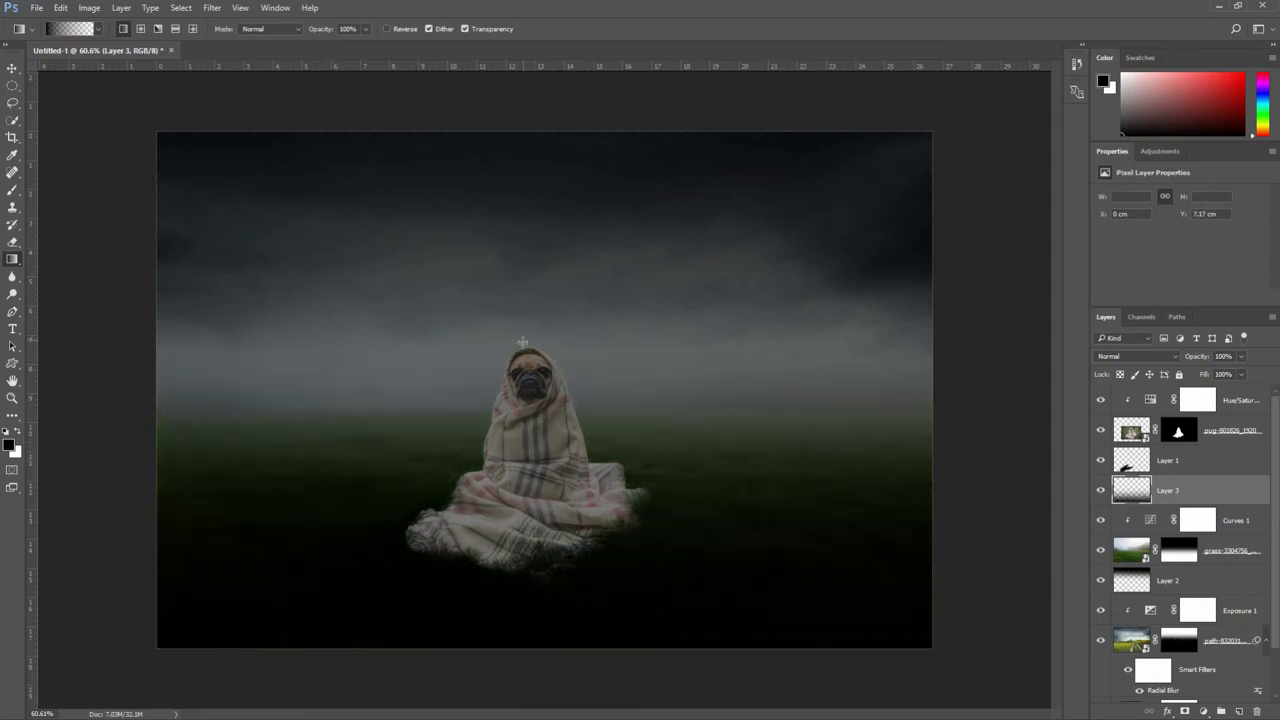
drag(517, 671, 519, 348)
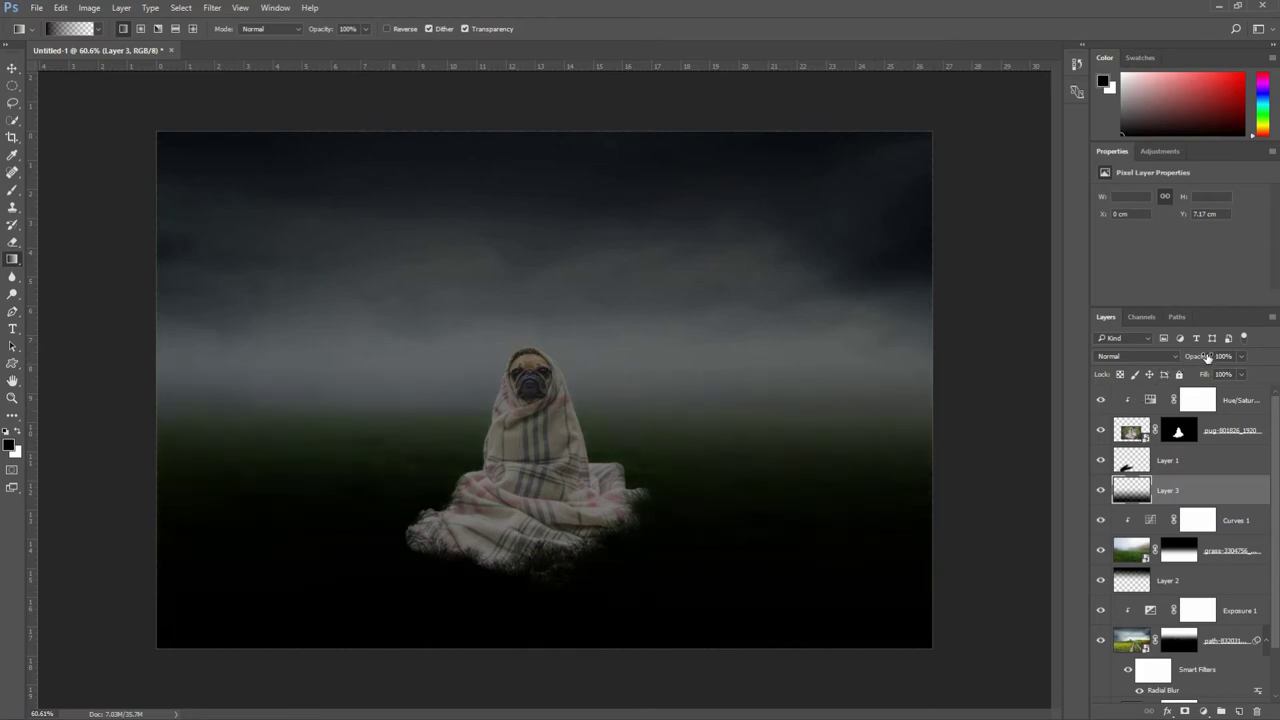
drag(1208, 357, 1178, 358)
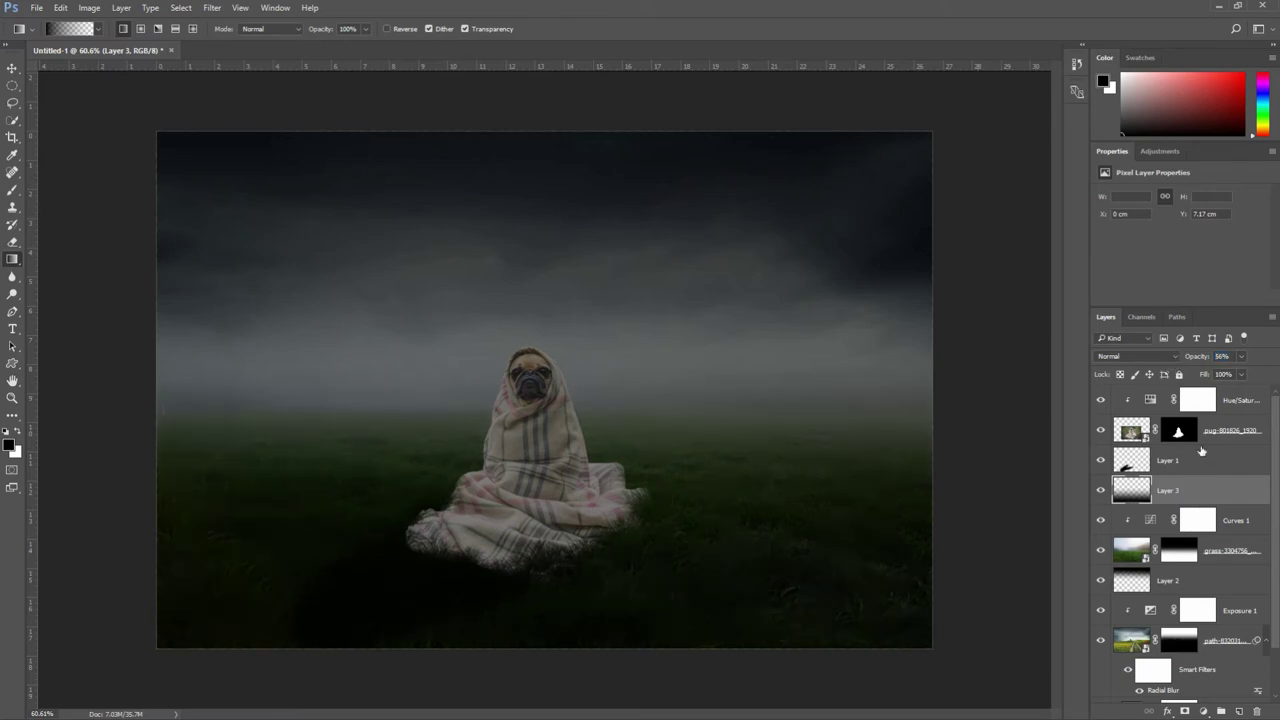
click(1224, 409)
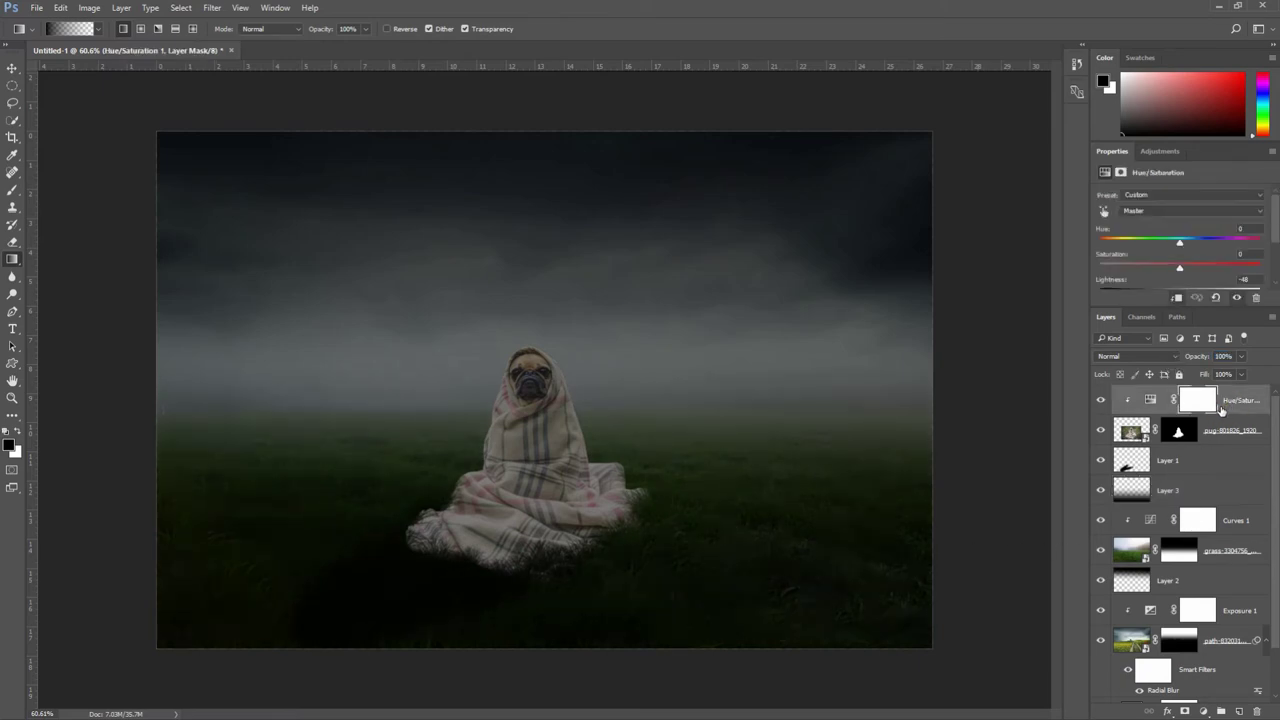
Step: Place moon-1303512_1920 as an embedded layer, shrunk and floating above the pug
click(37, 8)
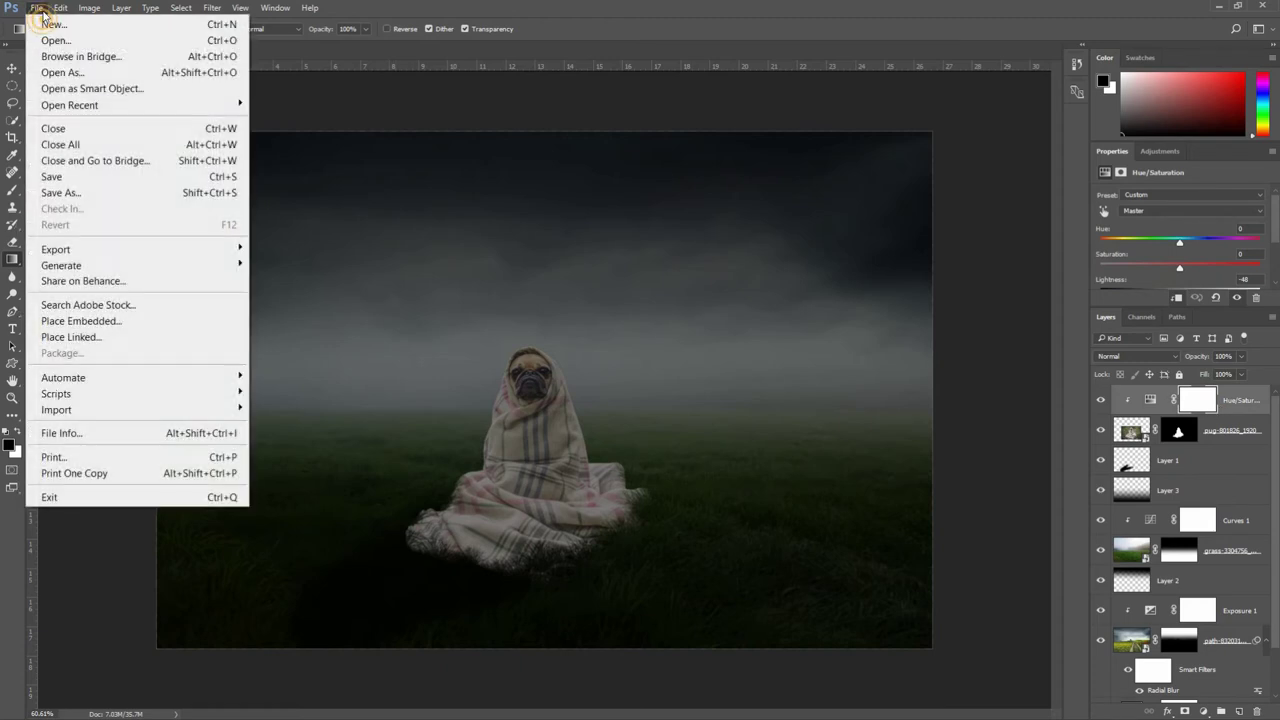
click(118, 321)
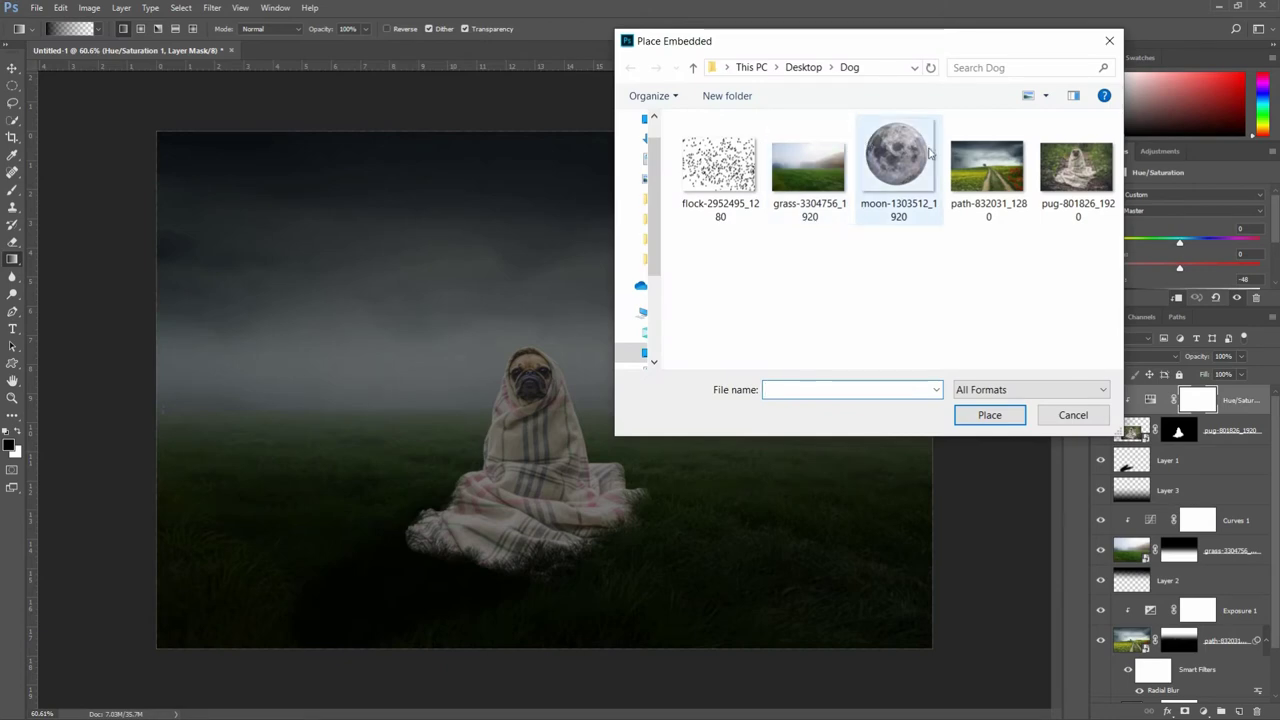
click(928, 153)
click(1008, 421)
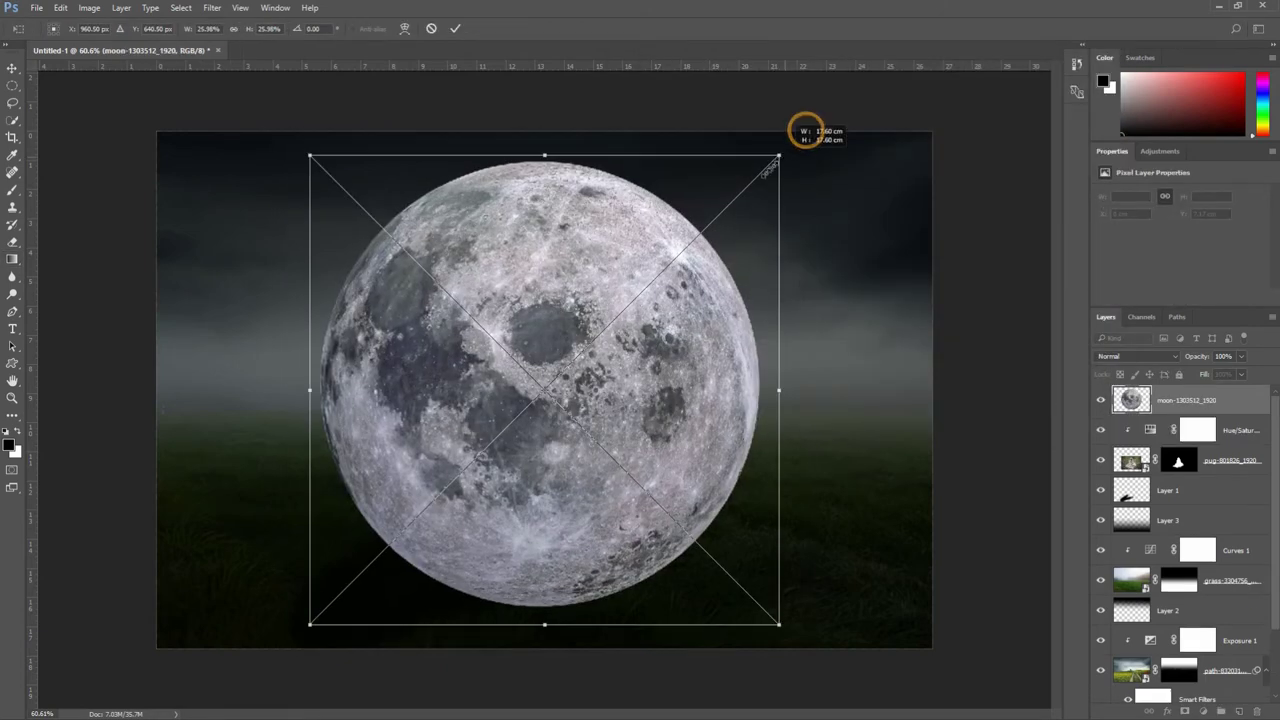
mouse_move(806, 129)
mouse_down()
mouse_move(634, 309)
mouse_move(652, 191)
mouse_up()
click(457, 29)
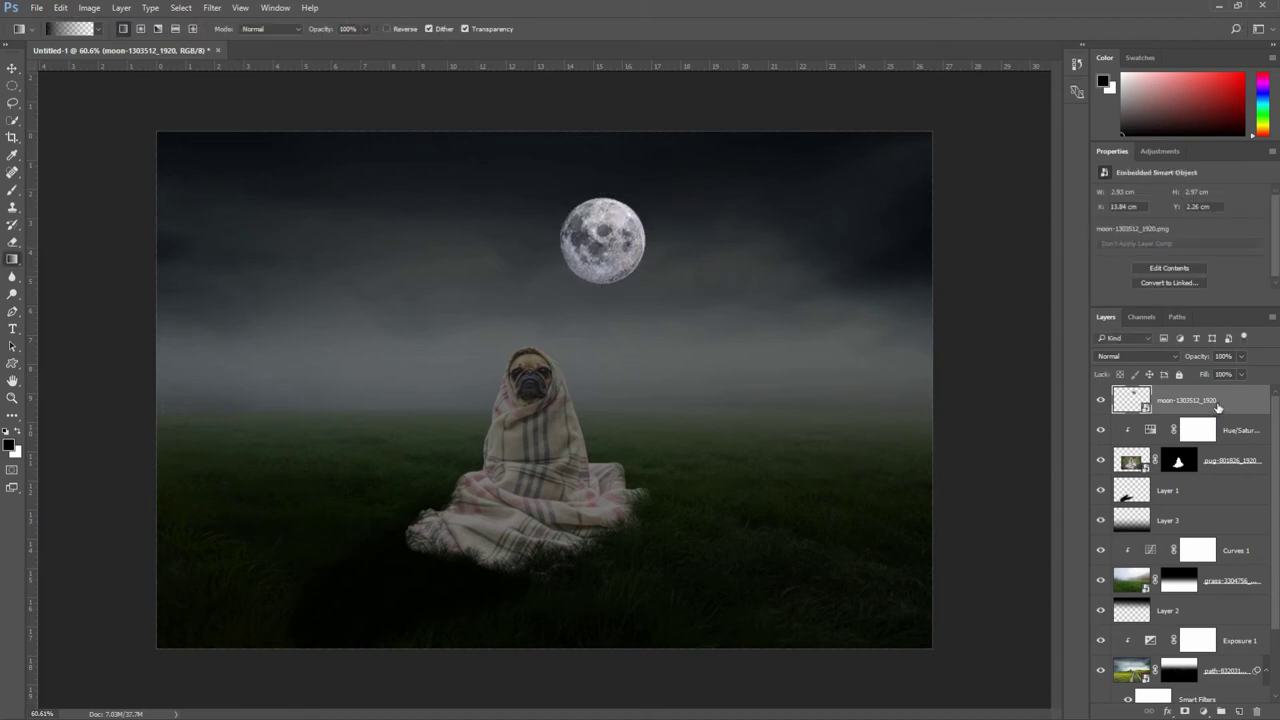
Step: Warp the moon's bottom down into a point so it becomes a balloon shape
click(11, 67)
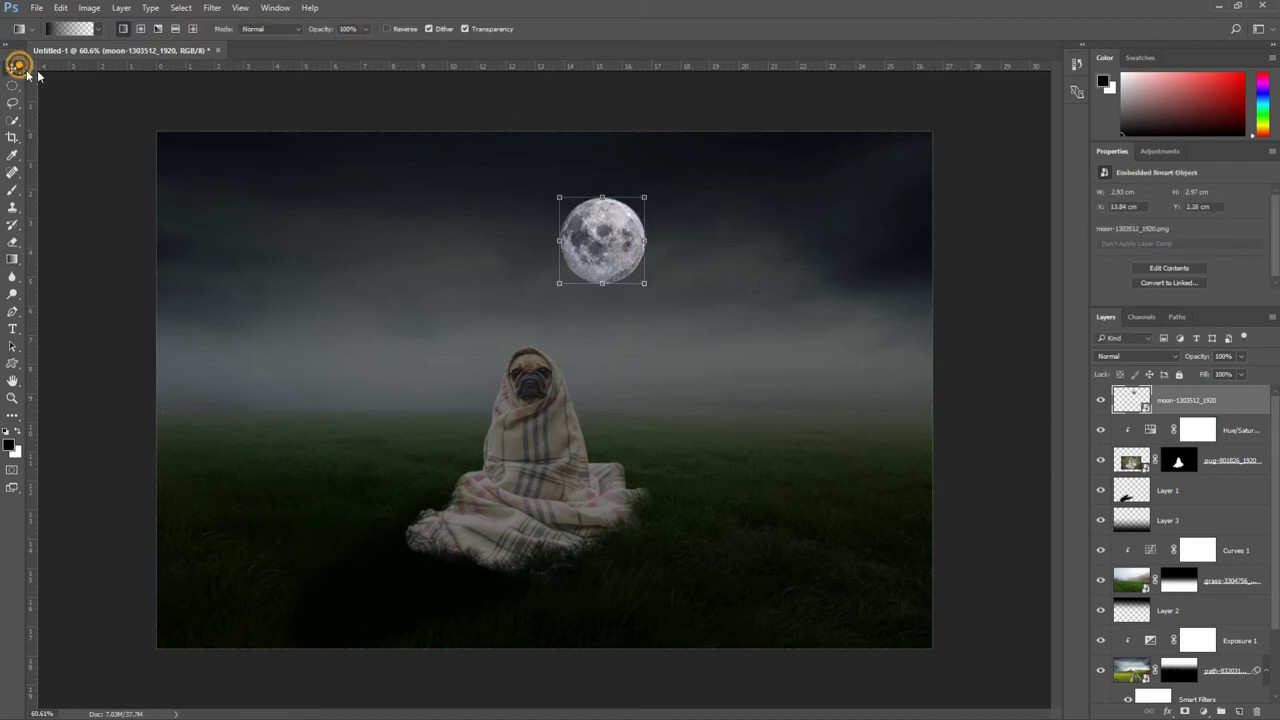
key(ctrl+t)
right_click(645, 238)
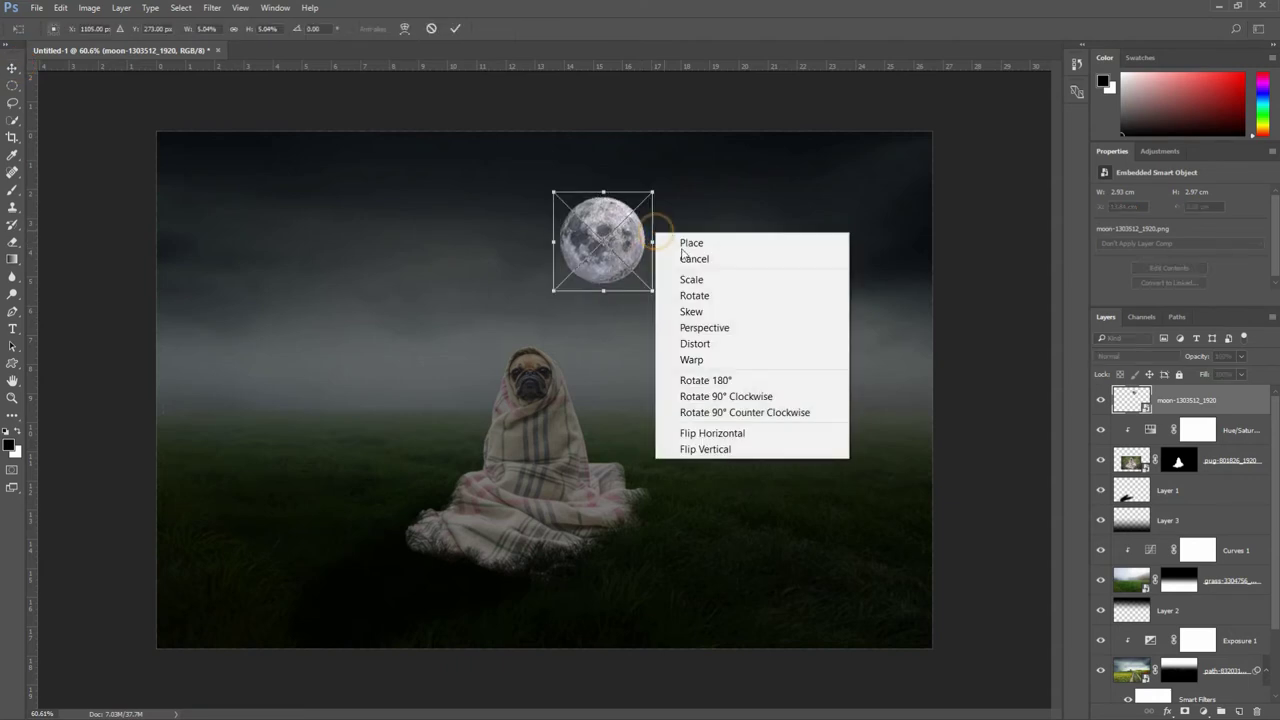
click(699, 352)
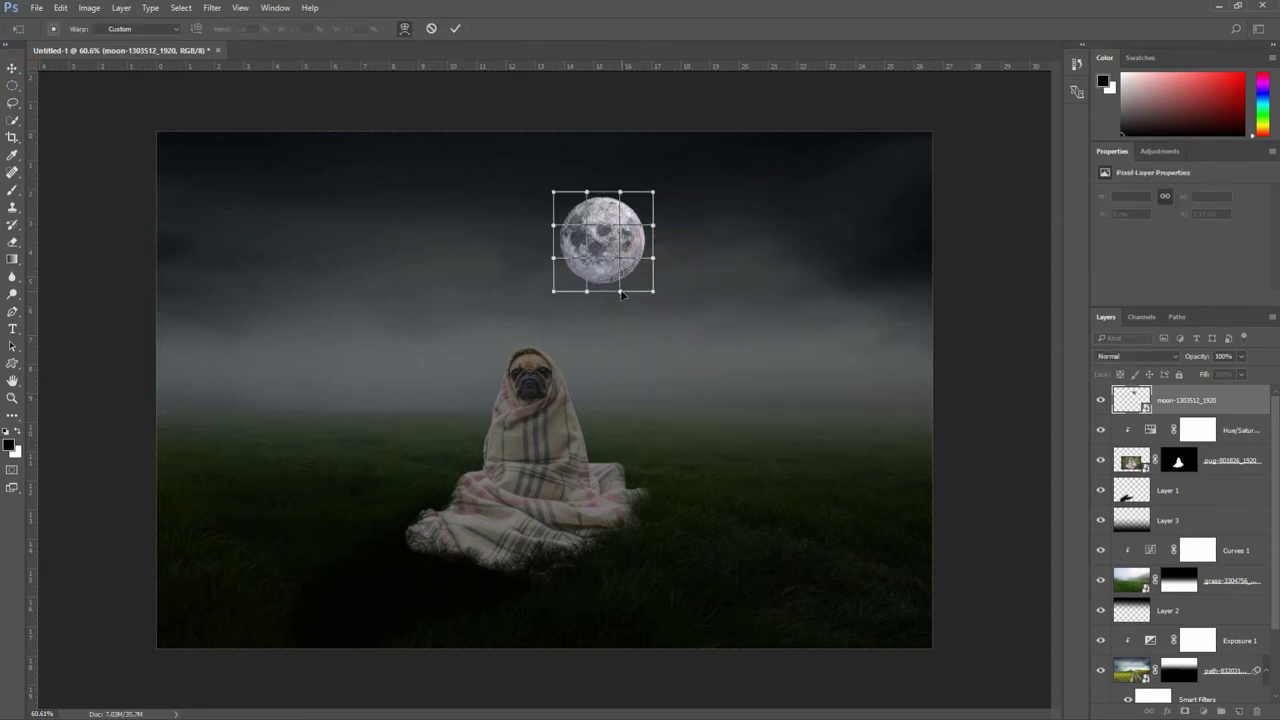
mouse_move(620, 293)
mouse_down()
mouse_move(590, 332)
mouse_move(597, 353)
mouse_up()
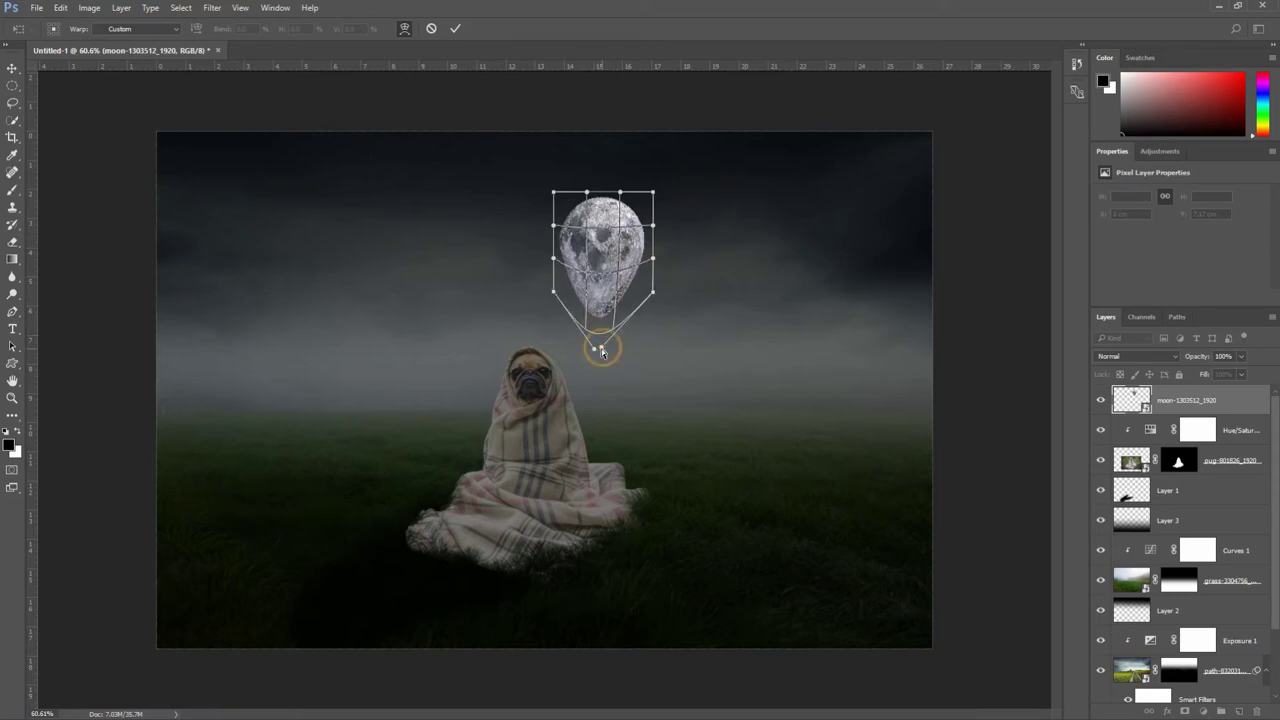
click(456, 29)
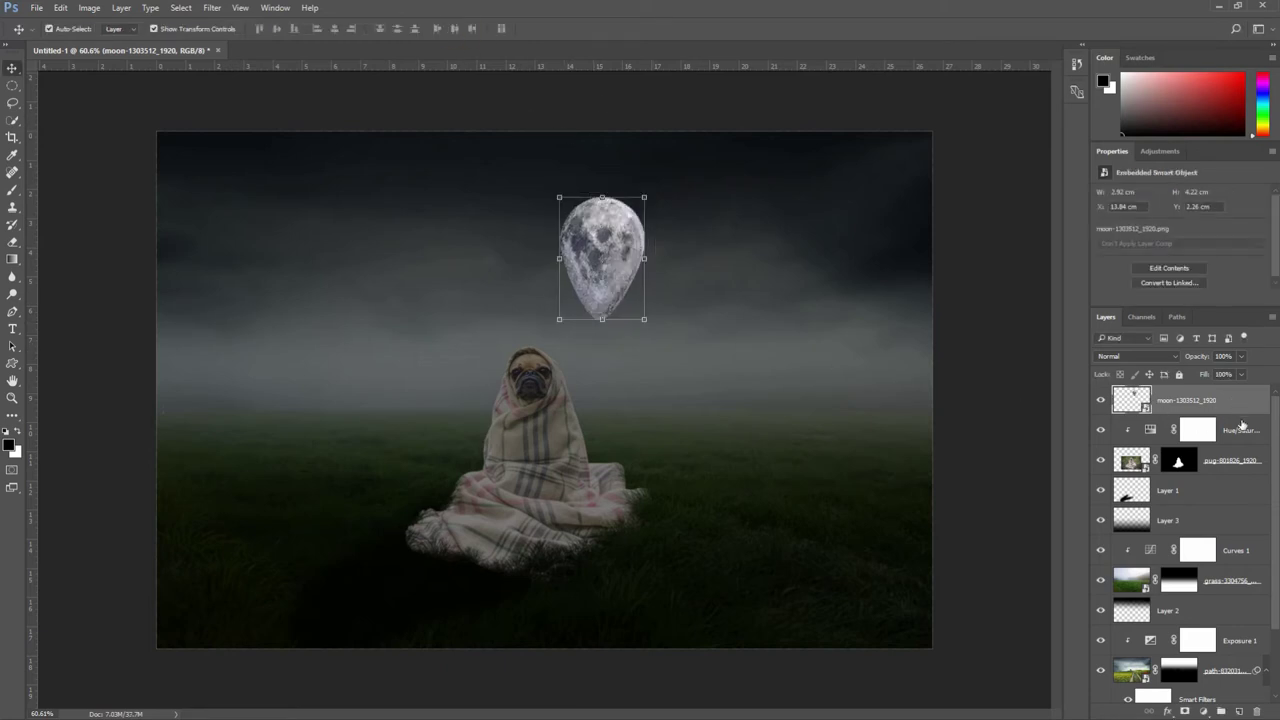
Step: Add a new empty Layer 4 above Curves 1
click(1234, 492)
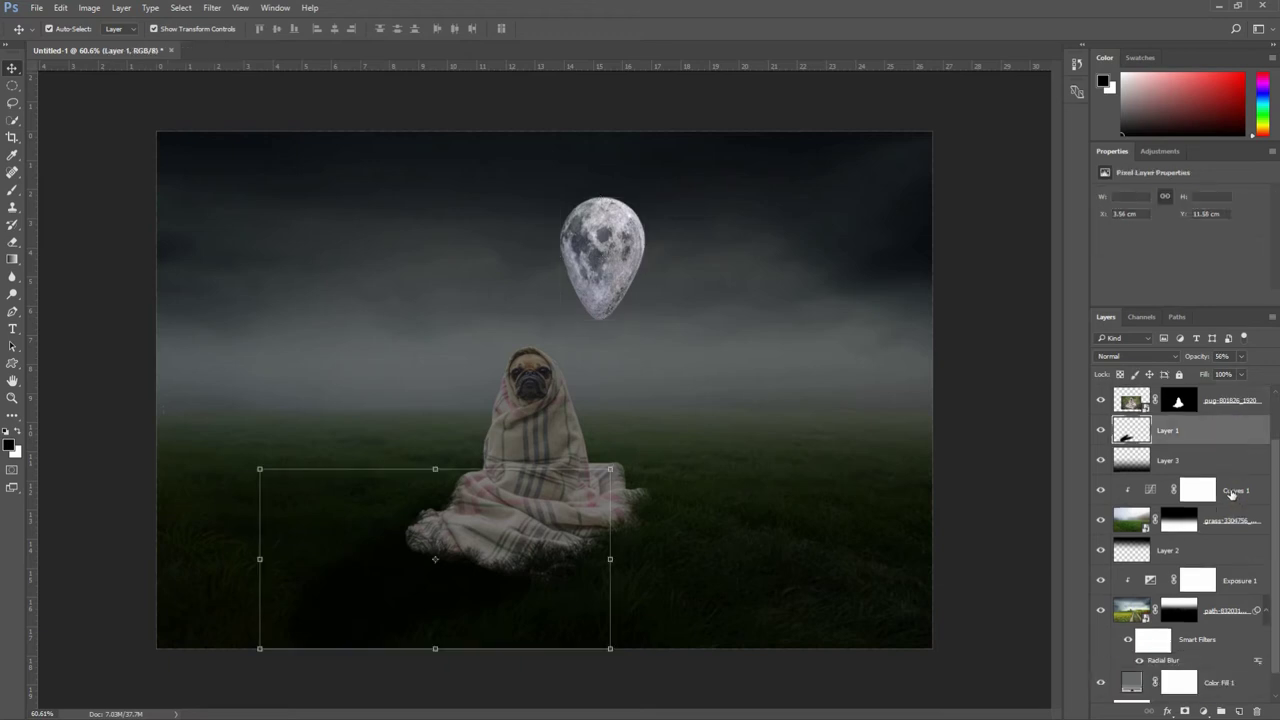
scroll(1232, 492, down, 3)
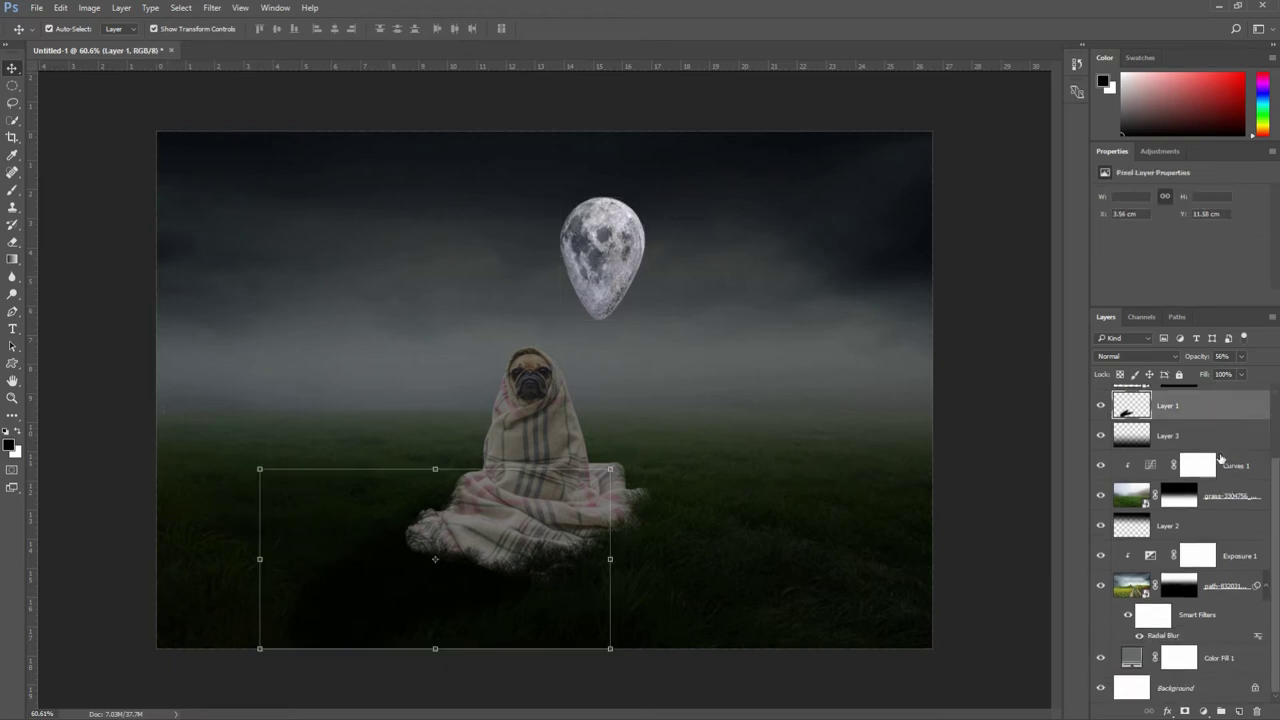
click(1228, 460)
scroll(1228, 462, up, 1)
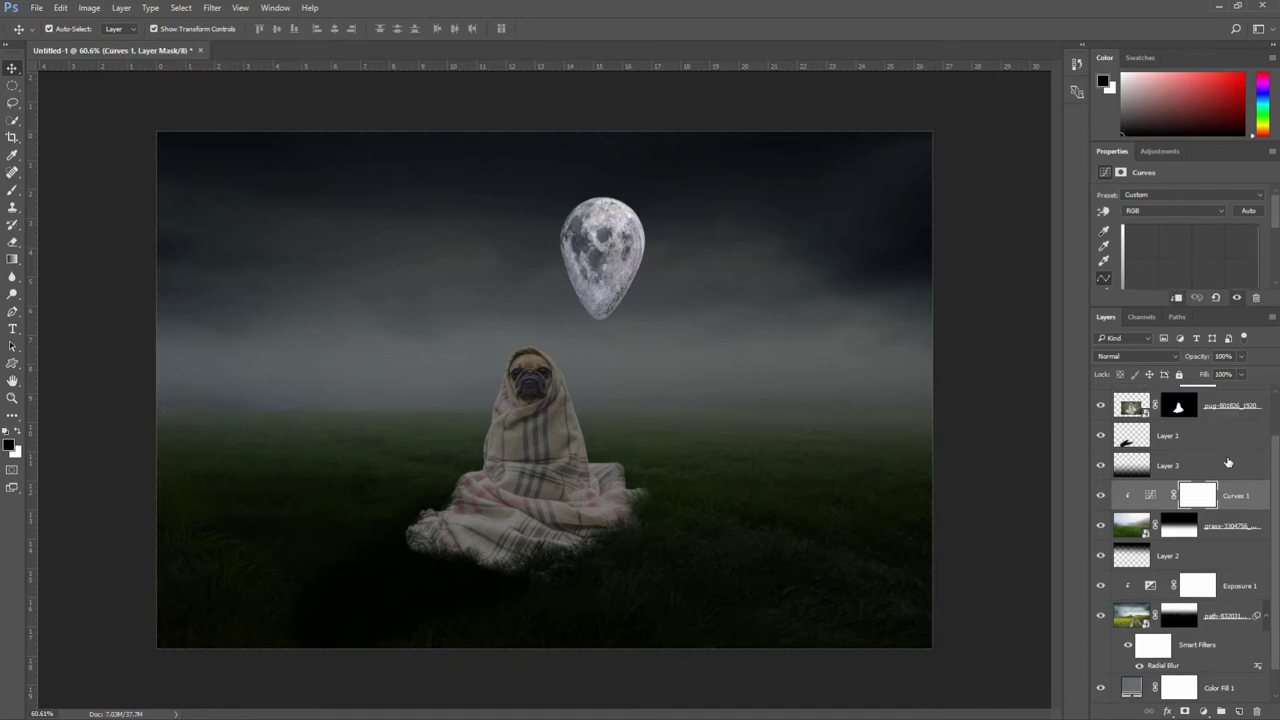
scroll(1228, 464, up, 1)
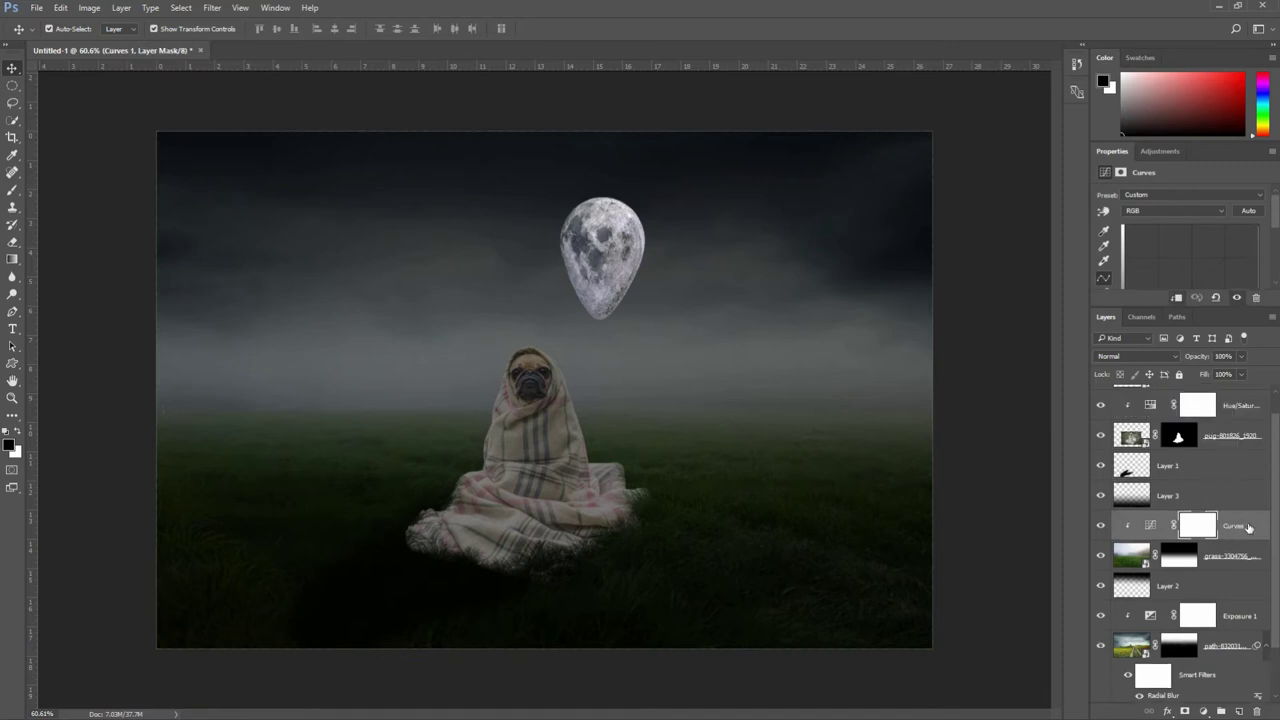
click(1238, 711)
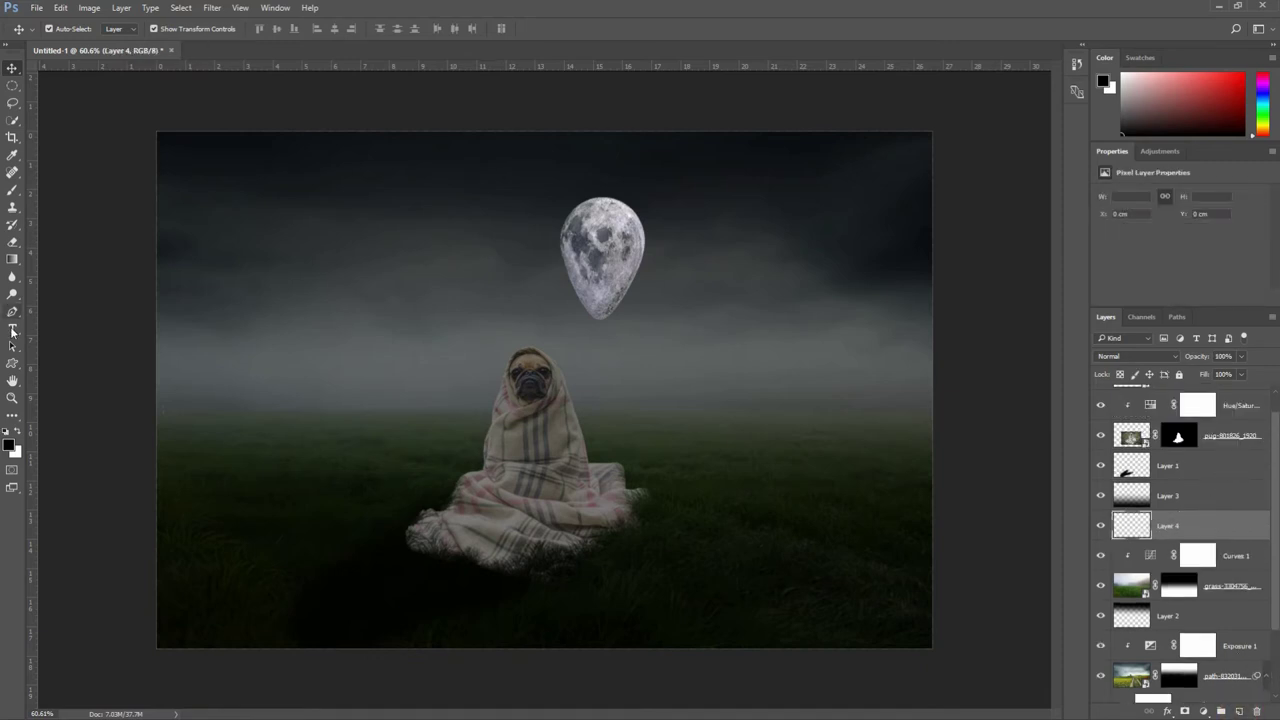
Step: Draw a curved pen path from the balloon's tip down to the pug
click(13, 313)
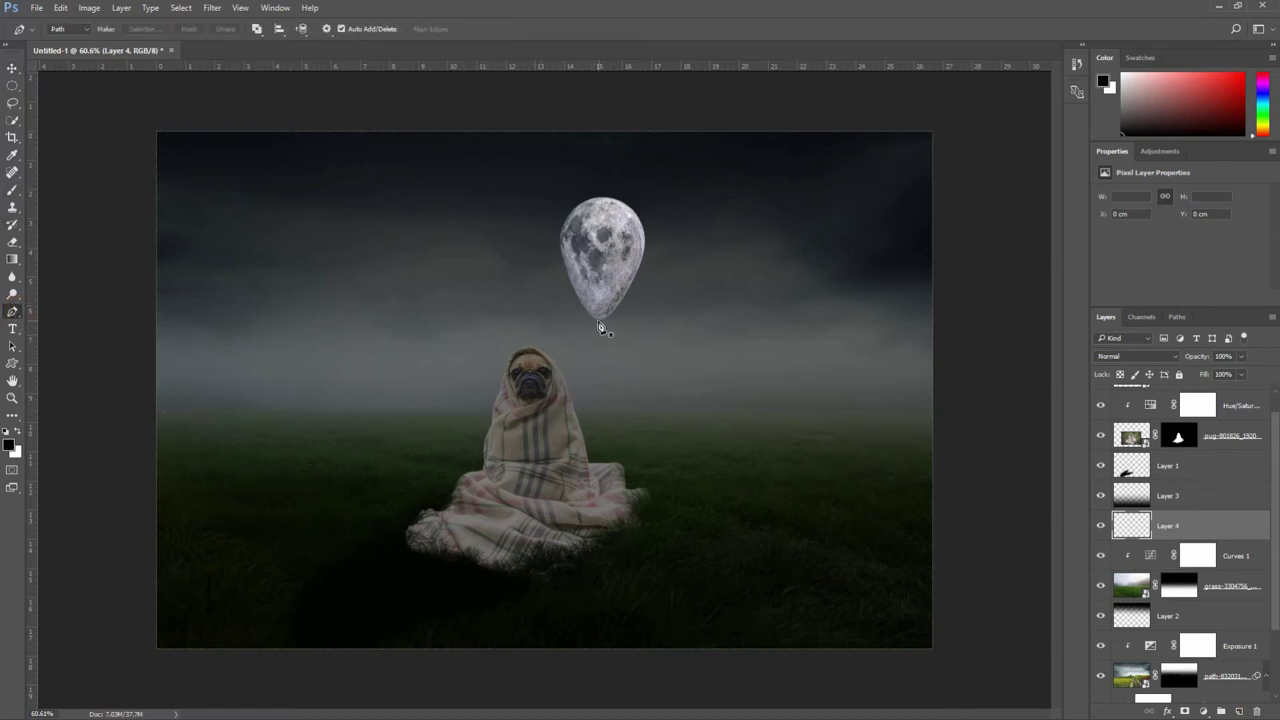
scroll(597, 327, up, 2)
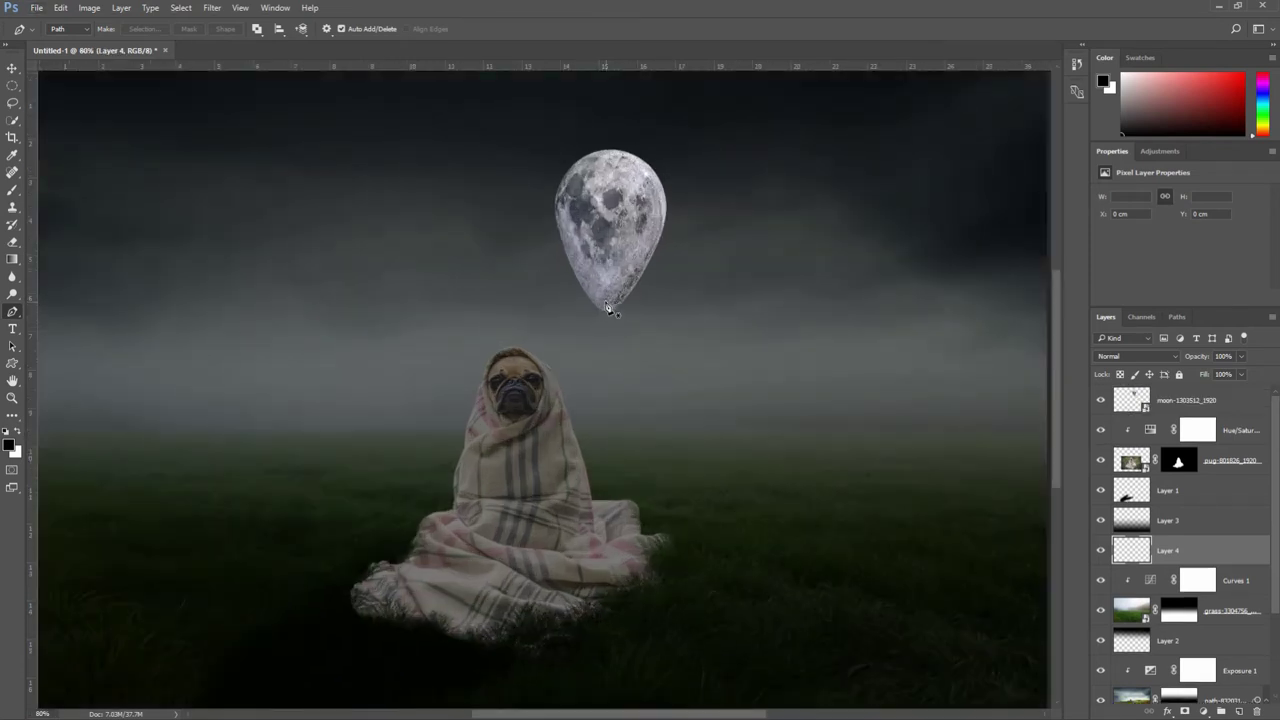
click(604, 308)
click(603, 342)
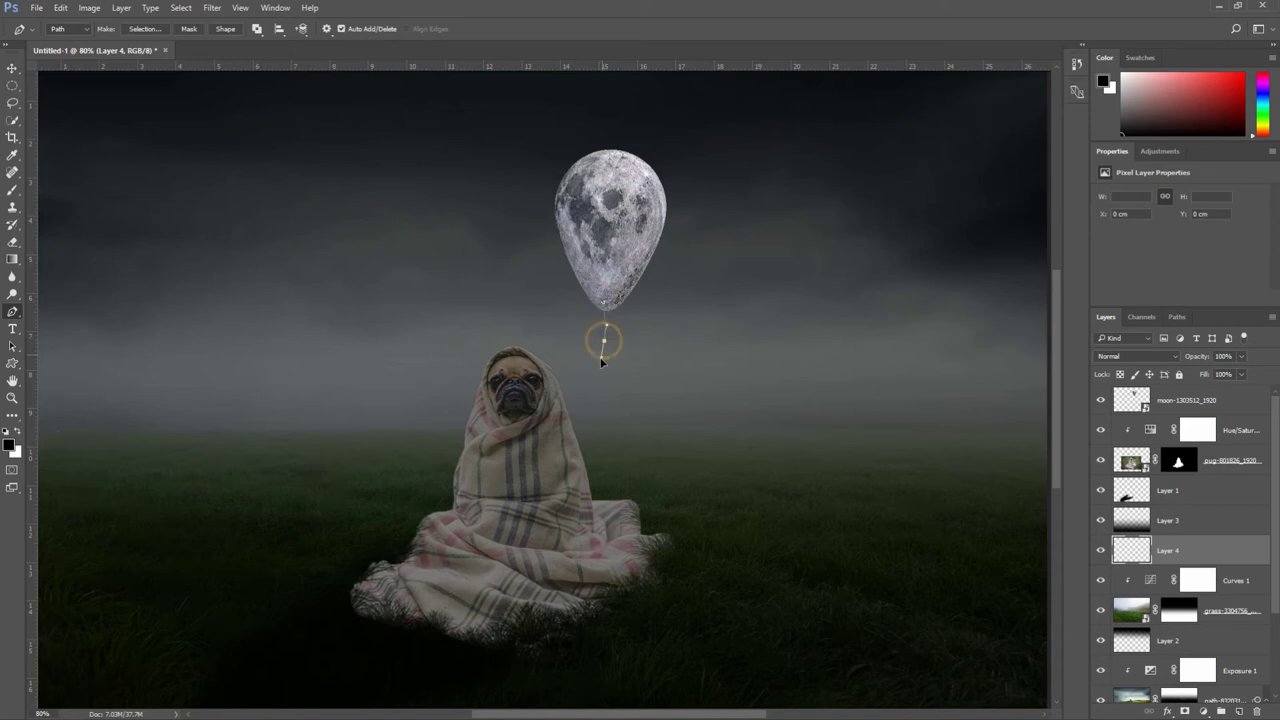
click(583, 393)
drag(564, 428, 556, 457)
Step: Set up a 6 px soft round brush with white as the foreground colour
click(12, 190)
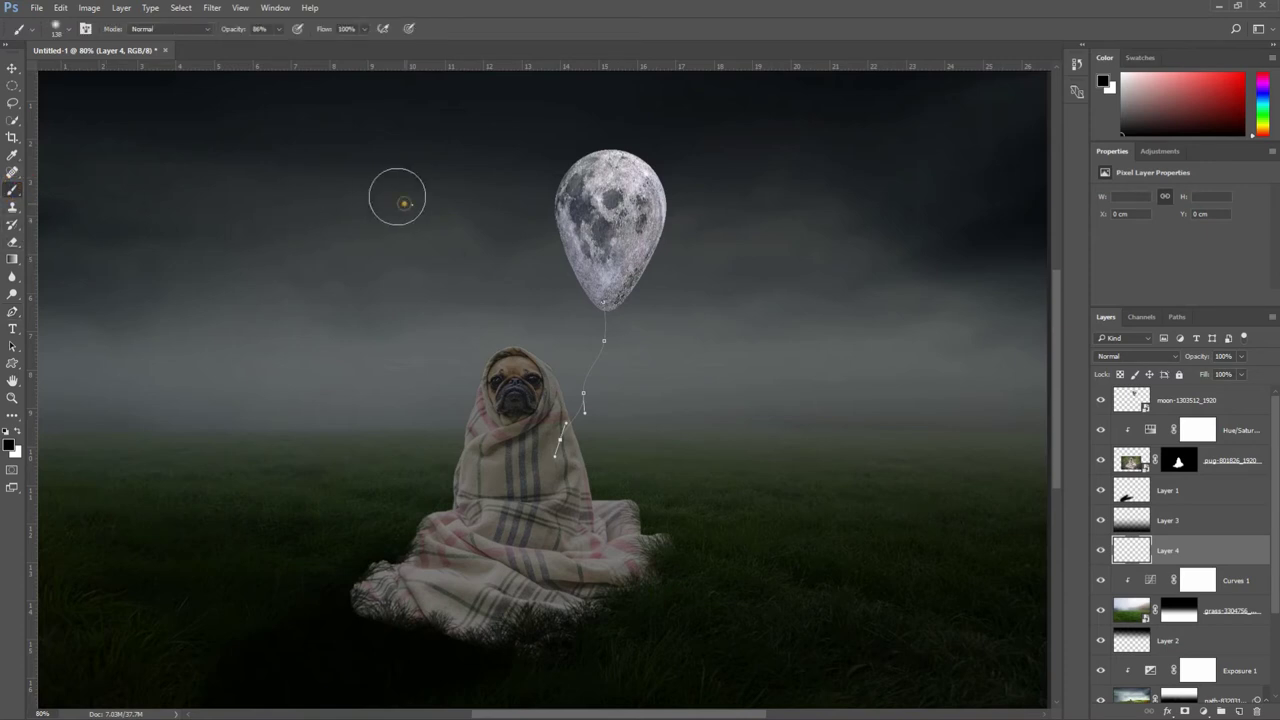
right_click(410, 205)
click(444, 328)
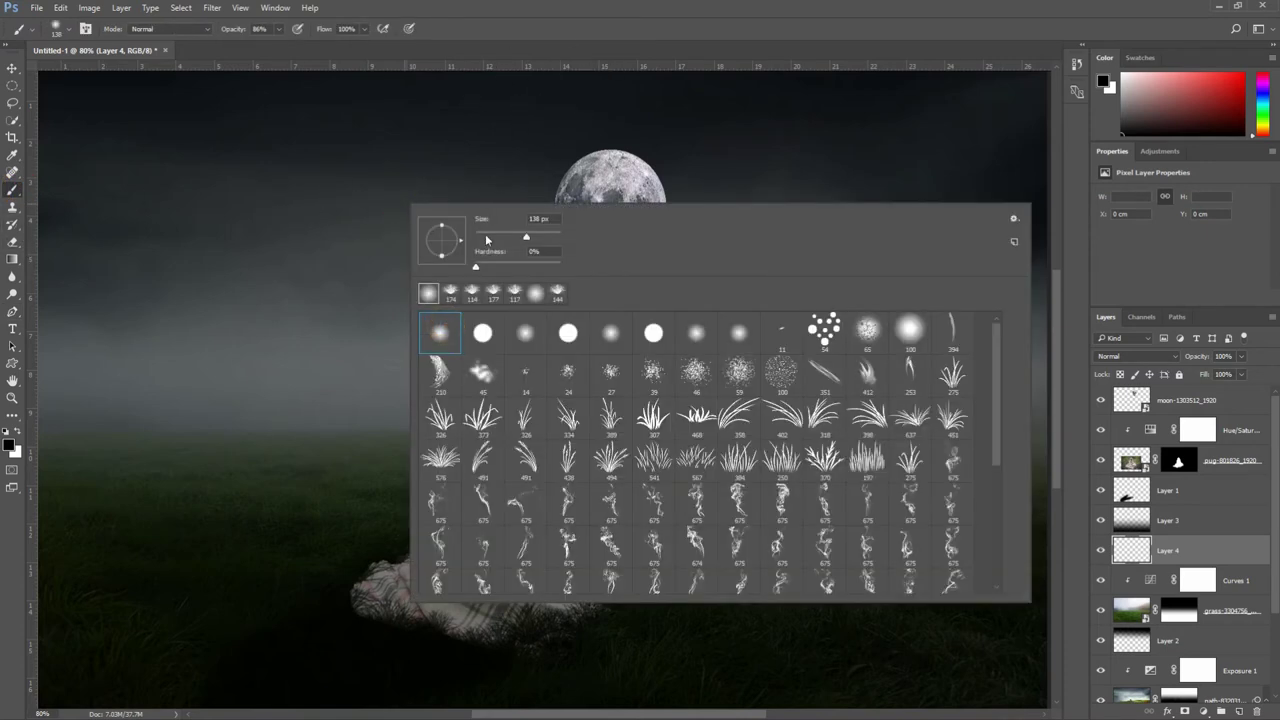
drag(525, 238, 478, 238)
click(18, 432)
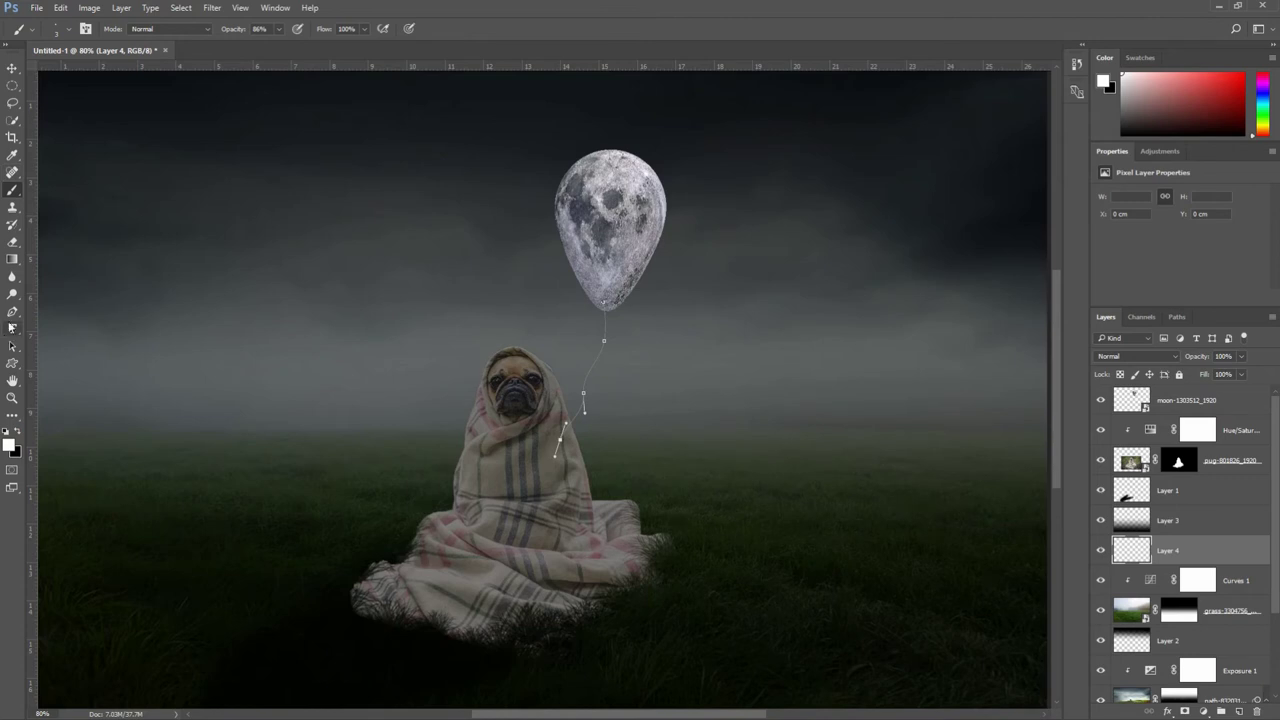
Step: Stroke the balloon-string path with the brush as a thin white line on Layer 4
click(12, 312)
right_click(605, 343)
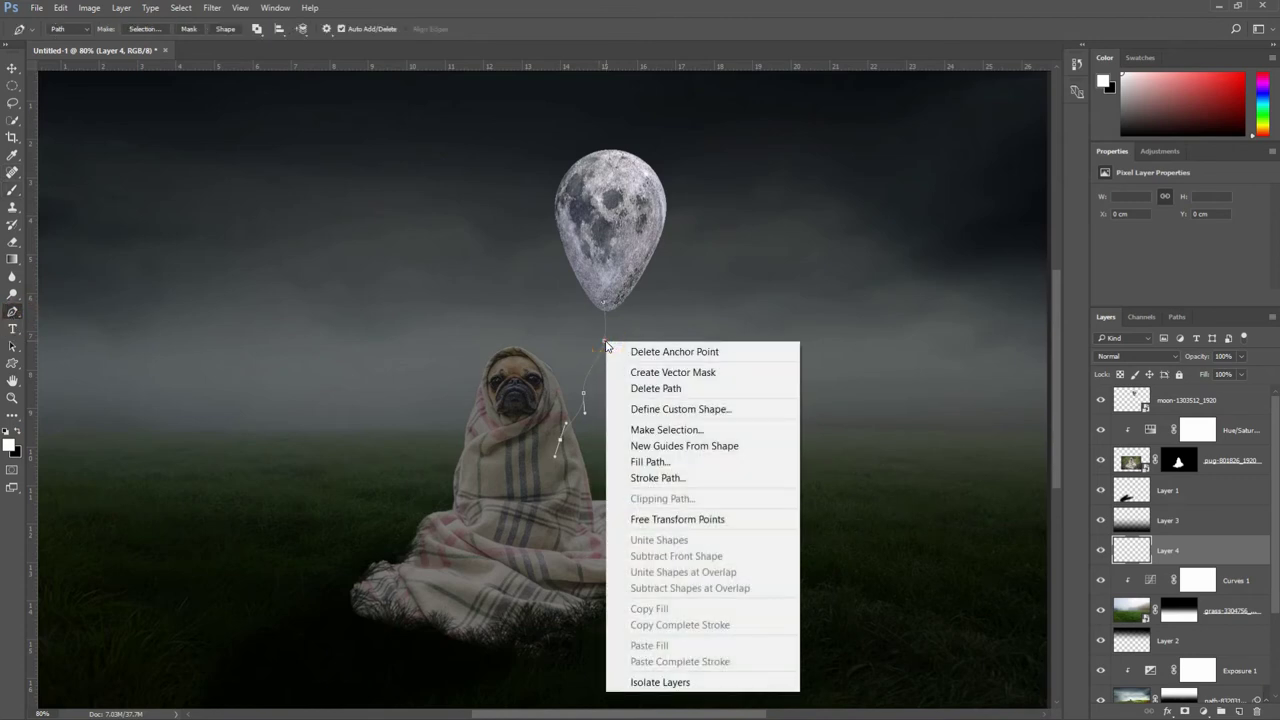
click(655, 478)
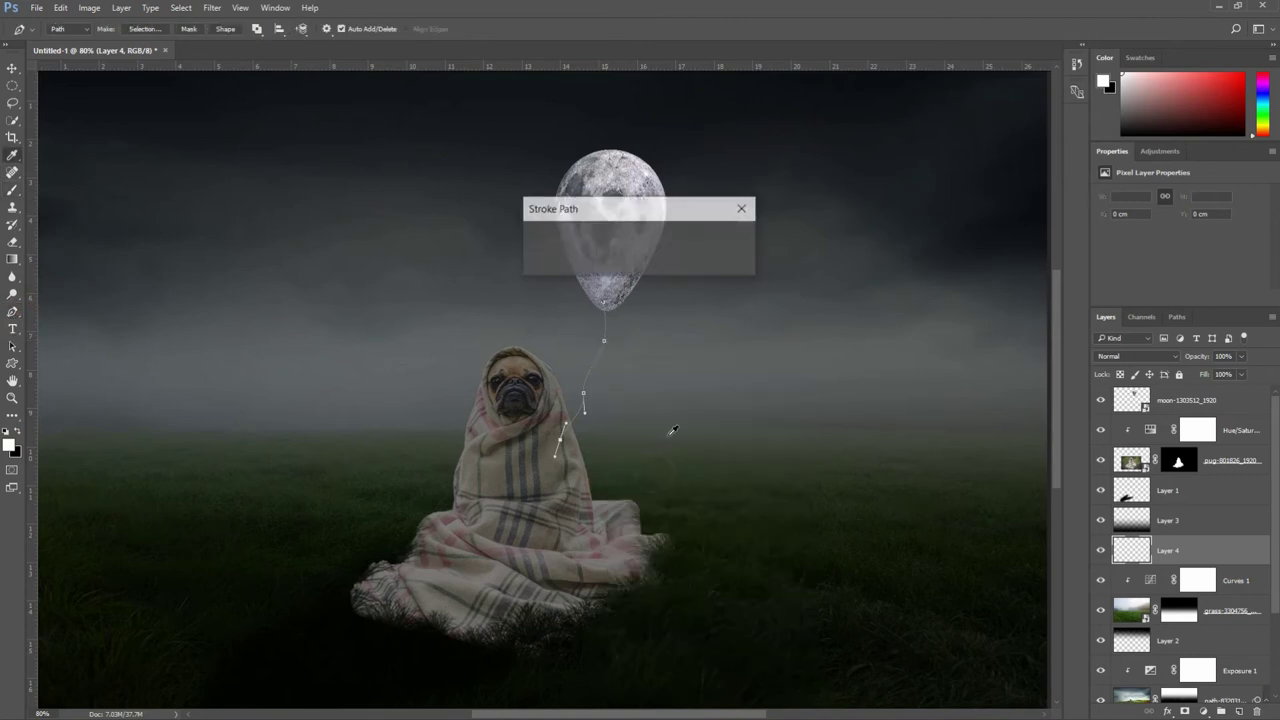
drag(648, 213, 888, 176)
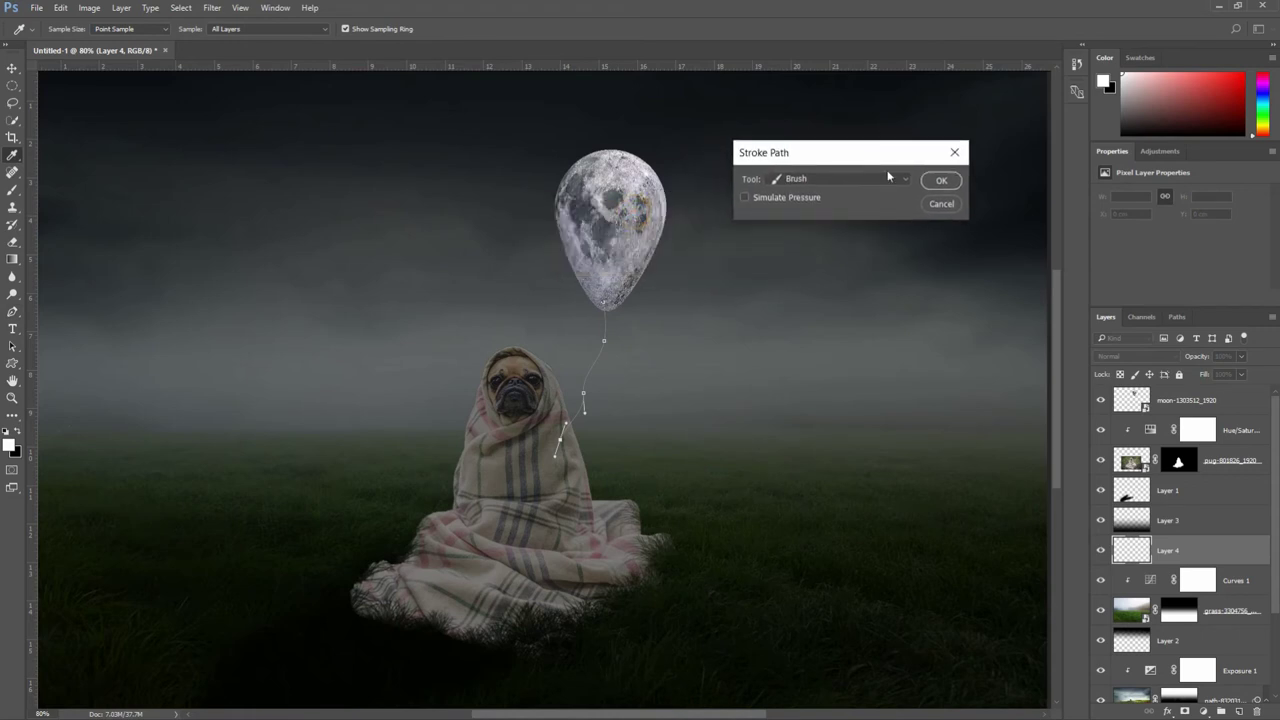
click(942, 181)
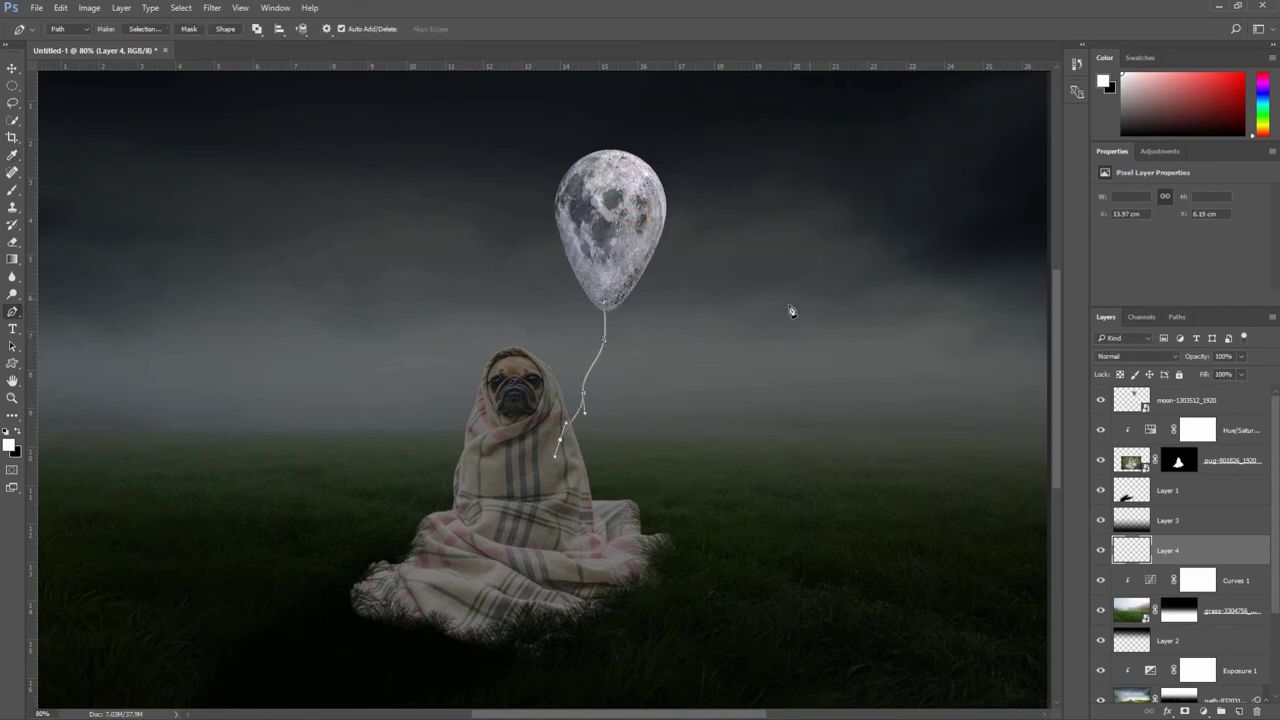
Step: Delete the leftover Work Path from the Paths panel
click(1178, 317)
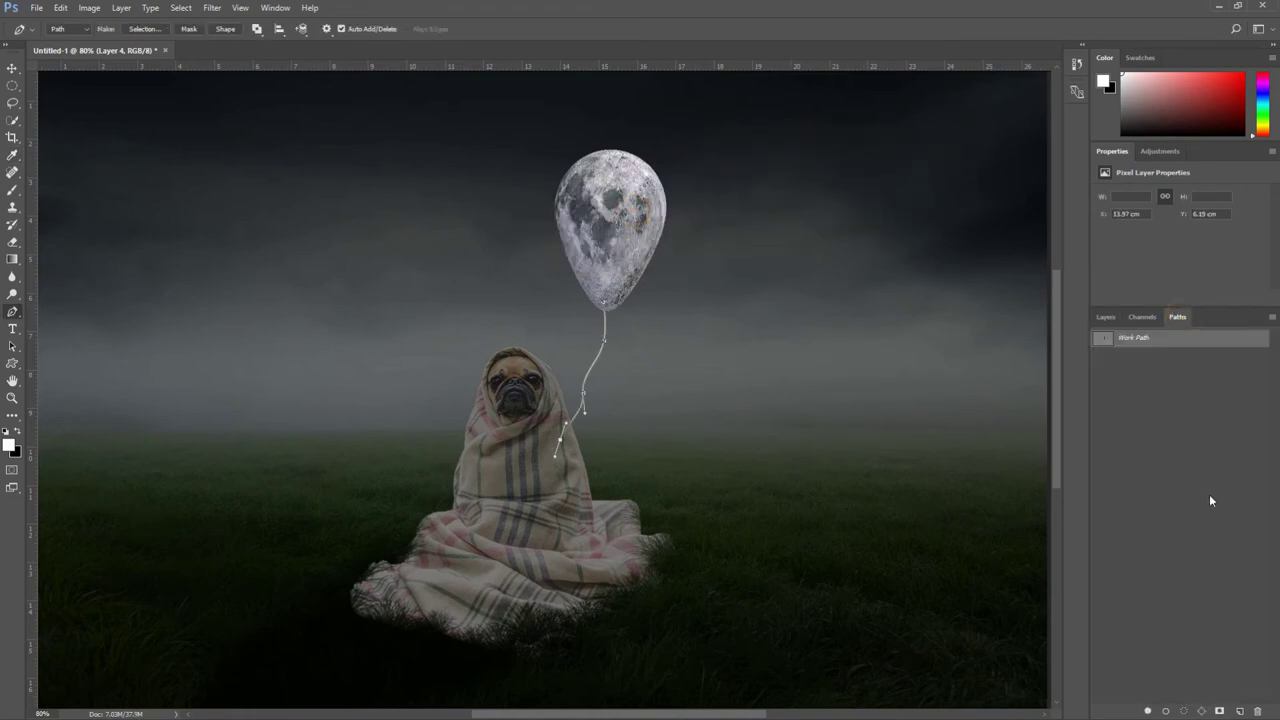
click(1253, 711)
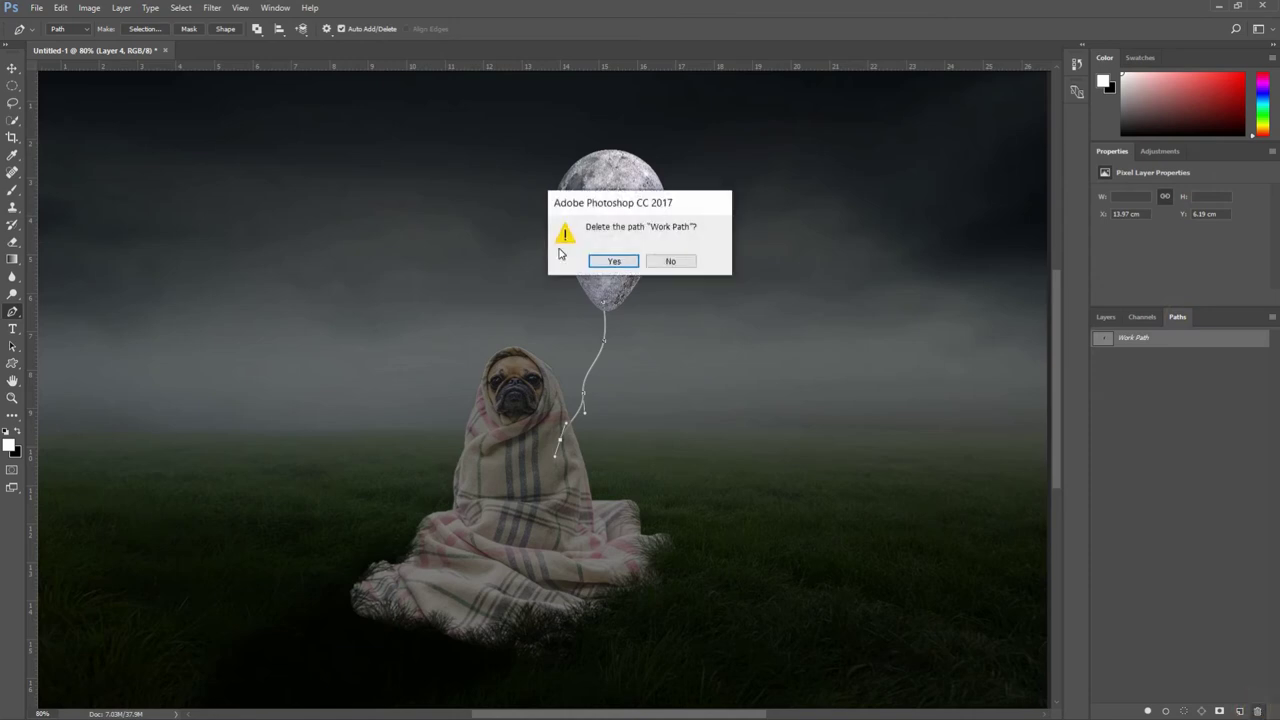
click(608, 263)
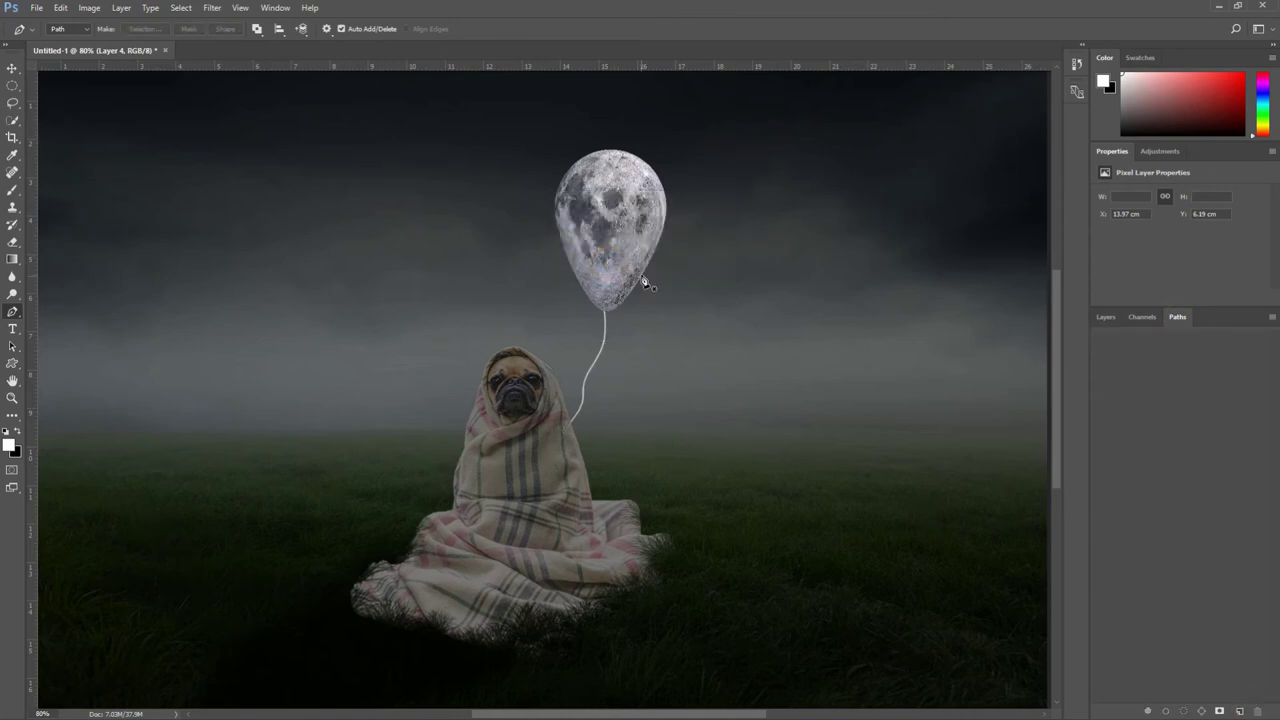
click(10, 70)
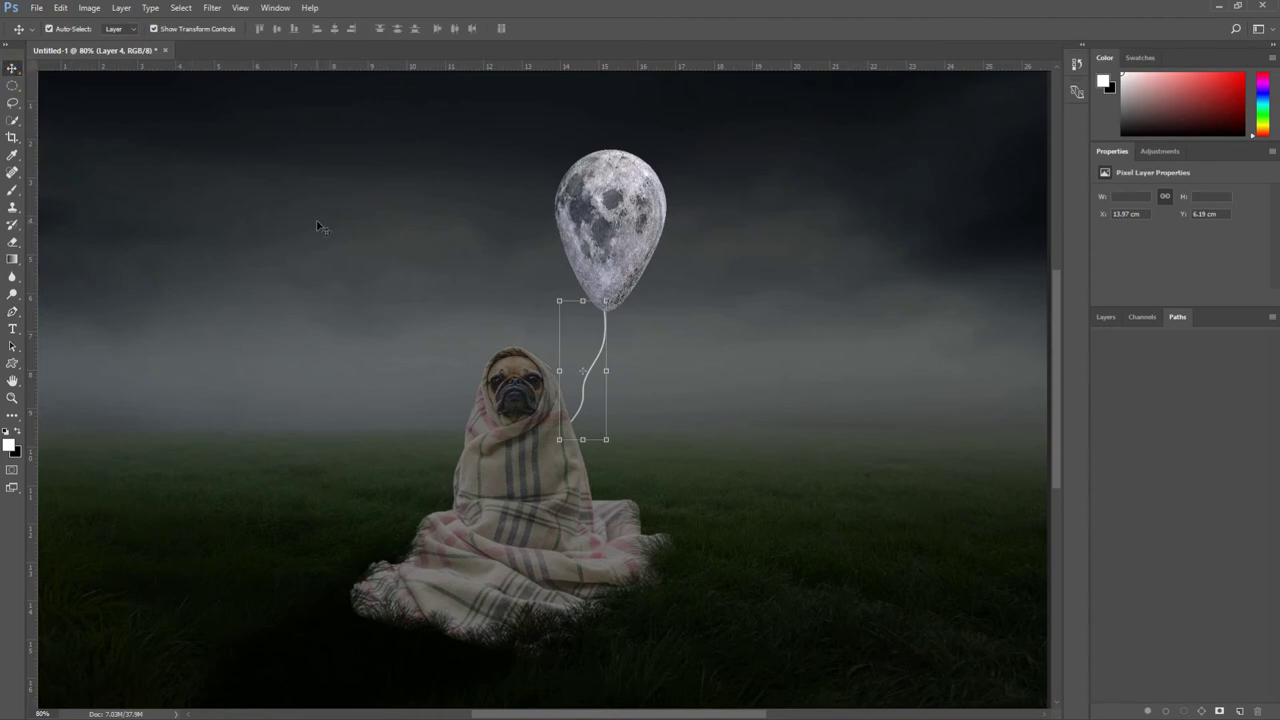
scroll(525, 301, down, 1)
Step: Give the moon balloon layer a white Outer Glow of about size 54
scroll(525, 300, down, 1)
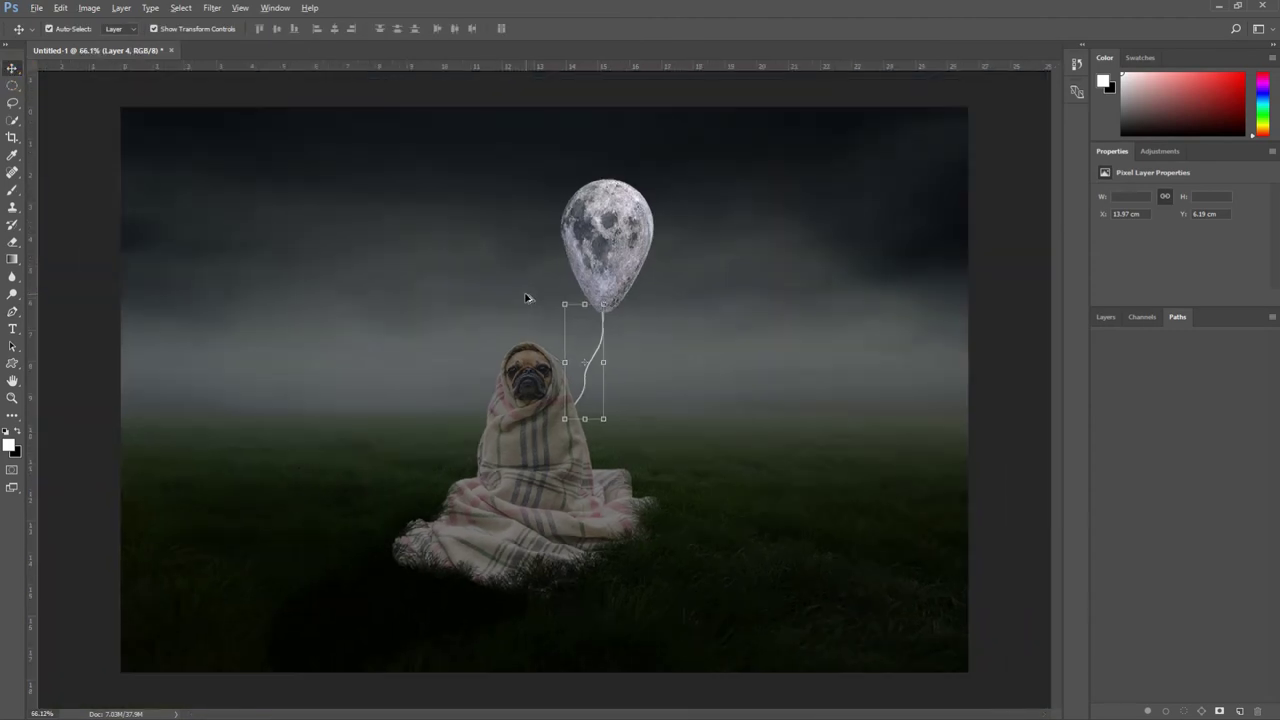
scroll(522, 290, down, 1)
click(1104, 318)
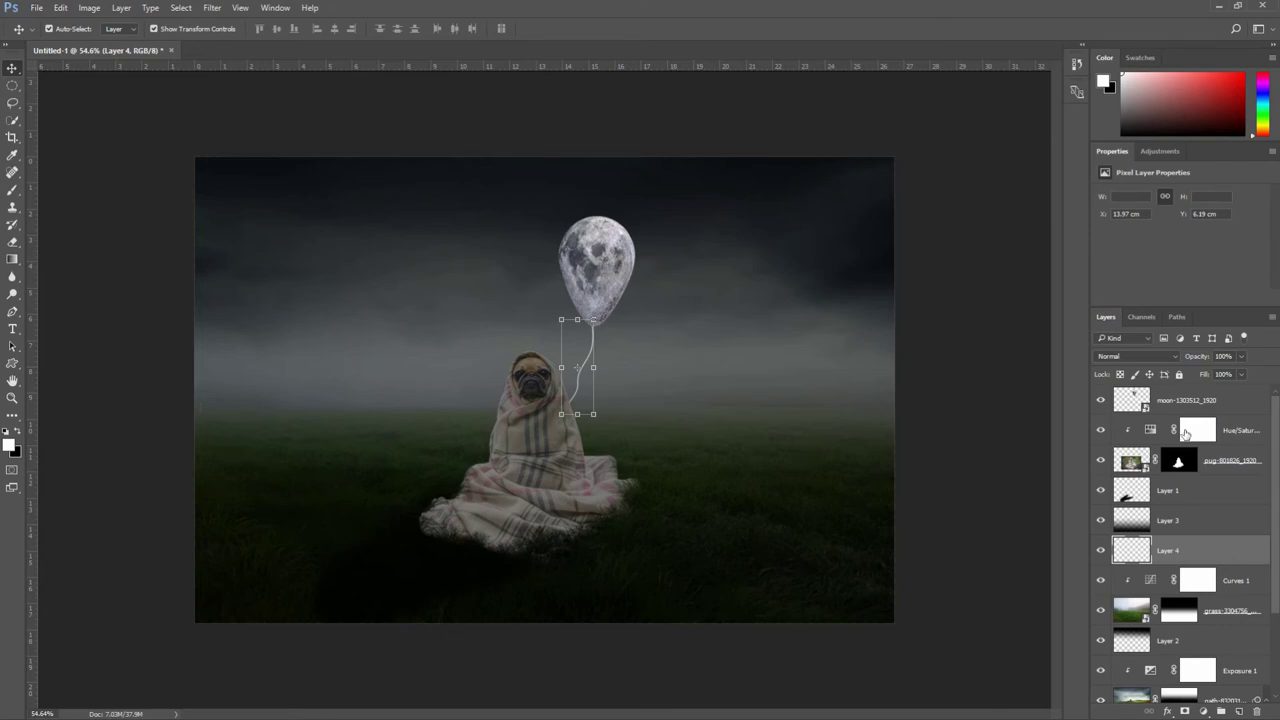
click(1207, 398)
right_click(1210, 400)
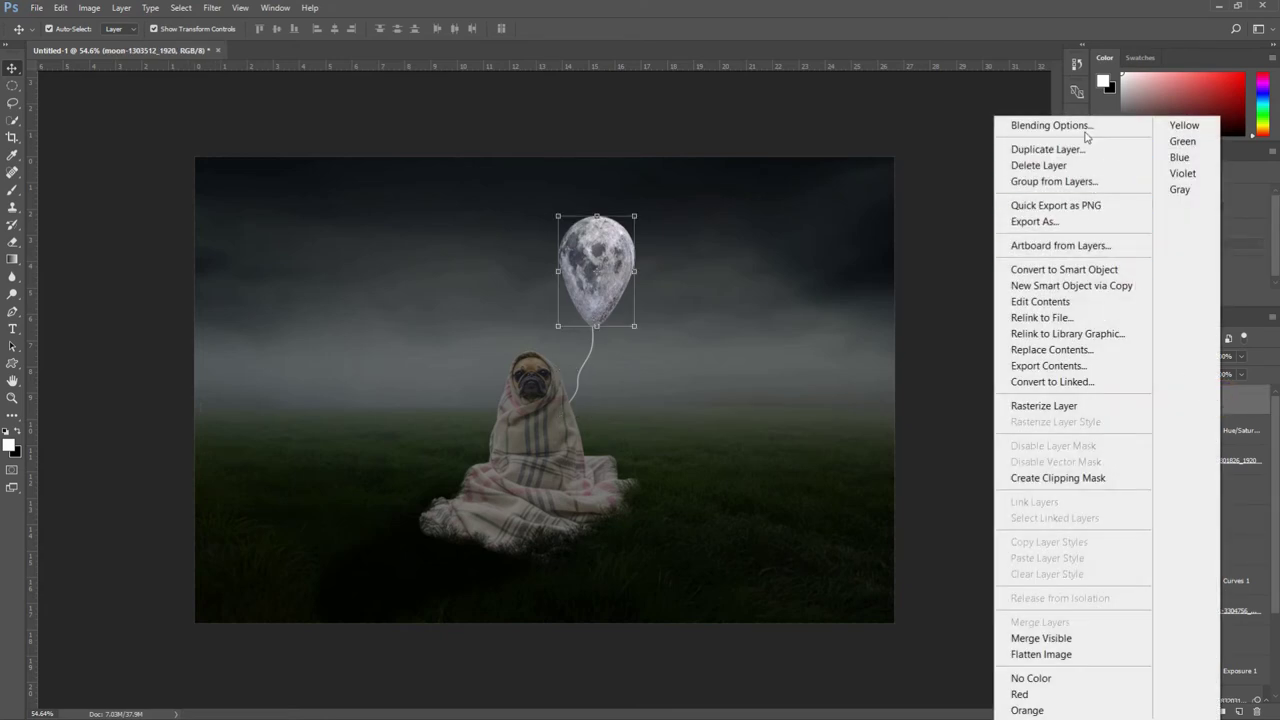
click(1084, 127)
drag(757, 128, 1164, 14)
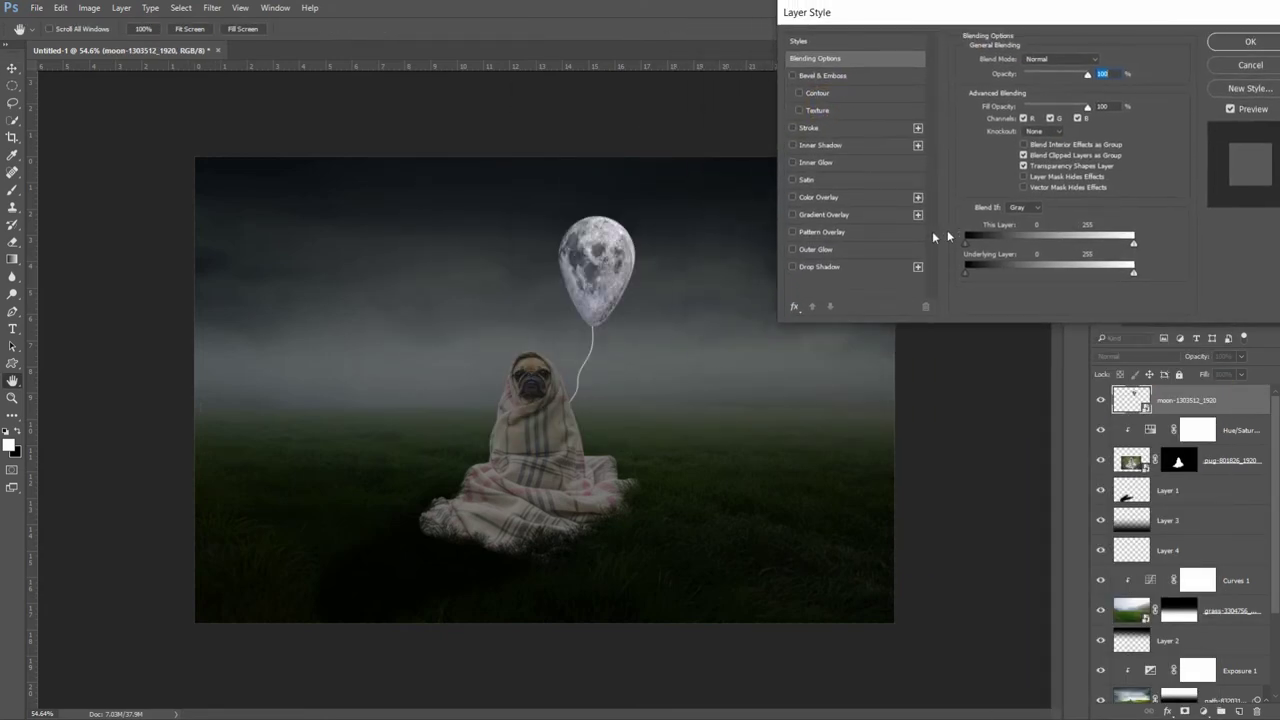
click(833, 250)
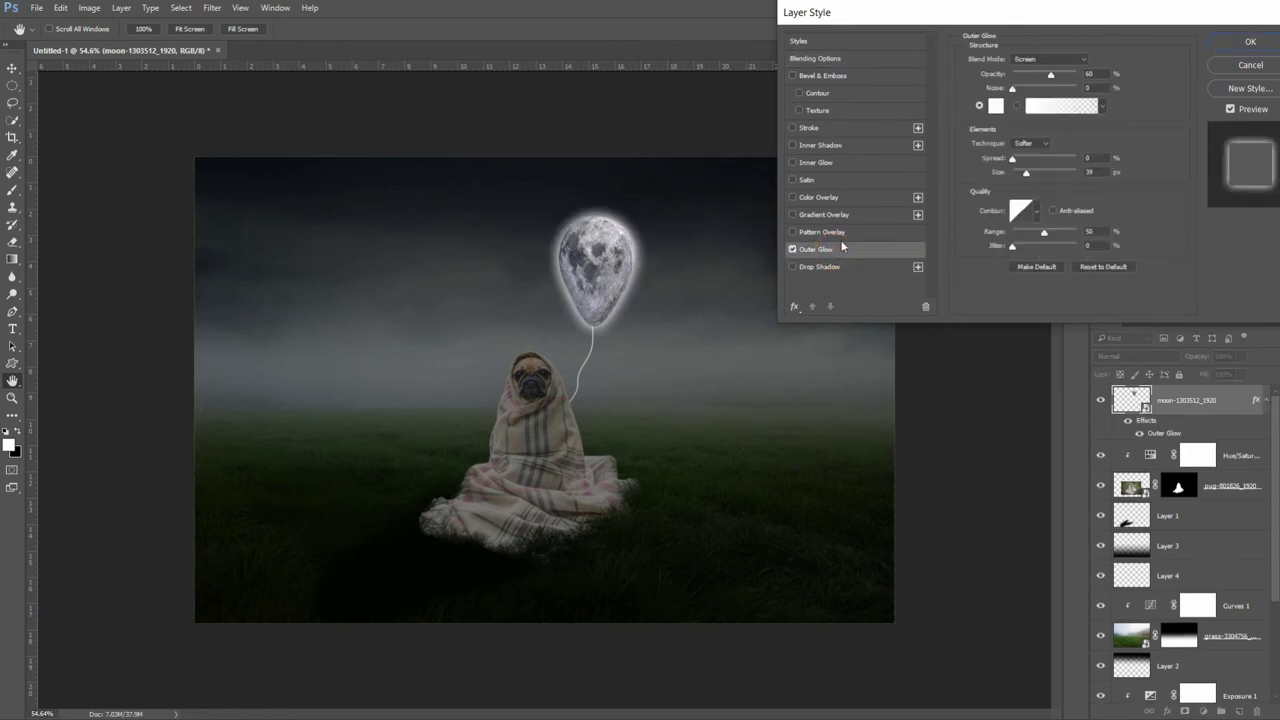
double_click(1089, 73)
key(Tab)
drag(1026, 174, 1031, 174)
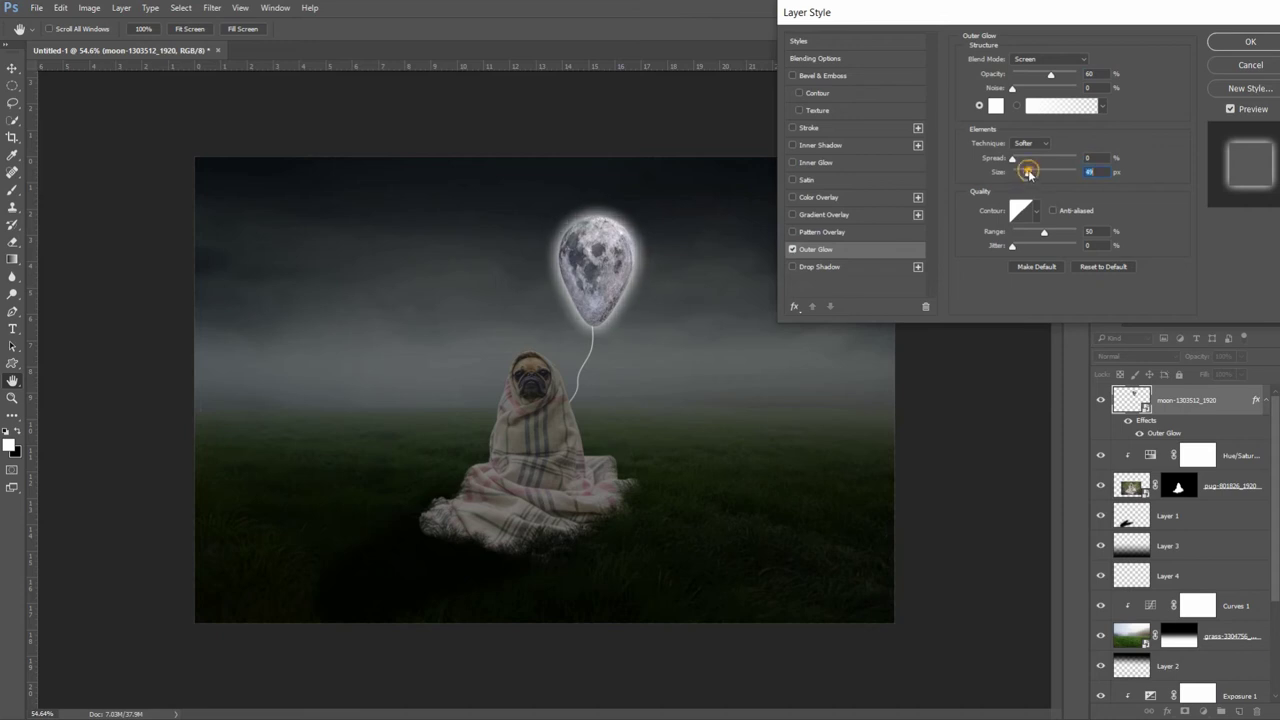
Step: Add a larger Inner Glow at 75% opacity to the moon and apply both glows
click(847, 162)
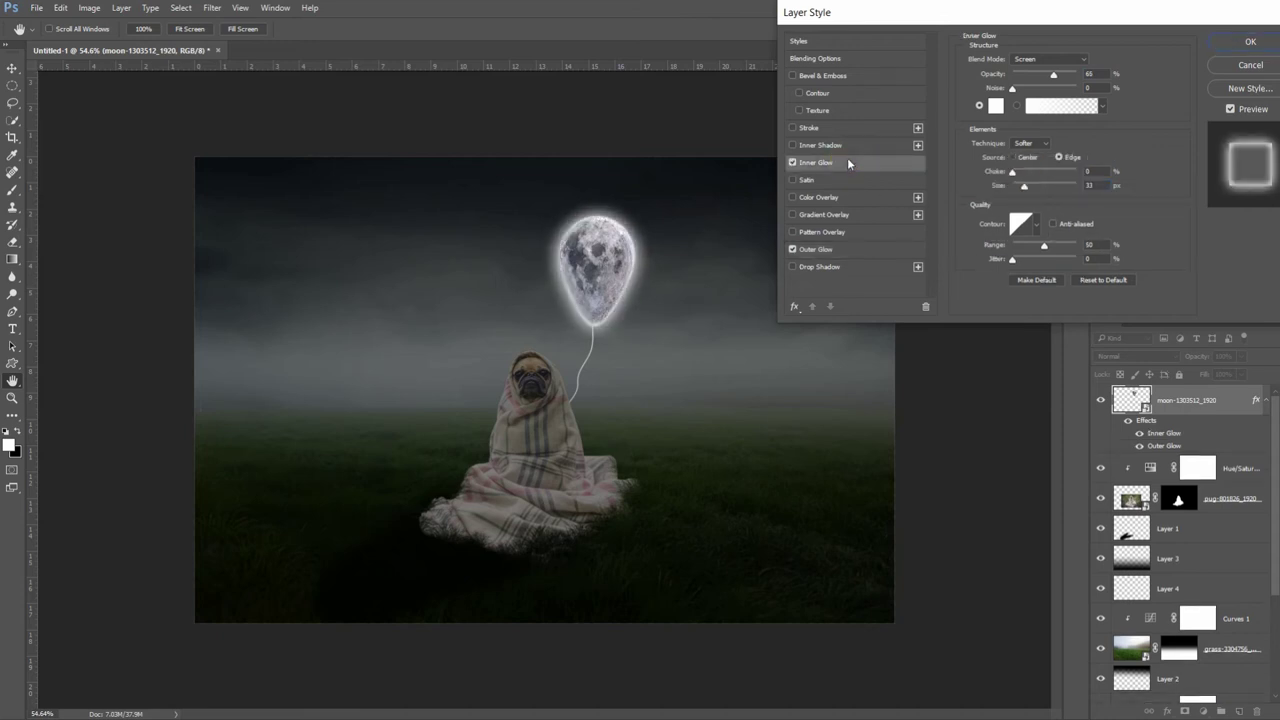
drag(1025, 187, 1031, 186)
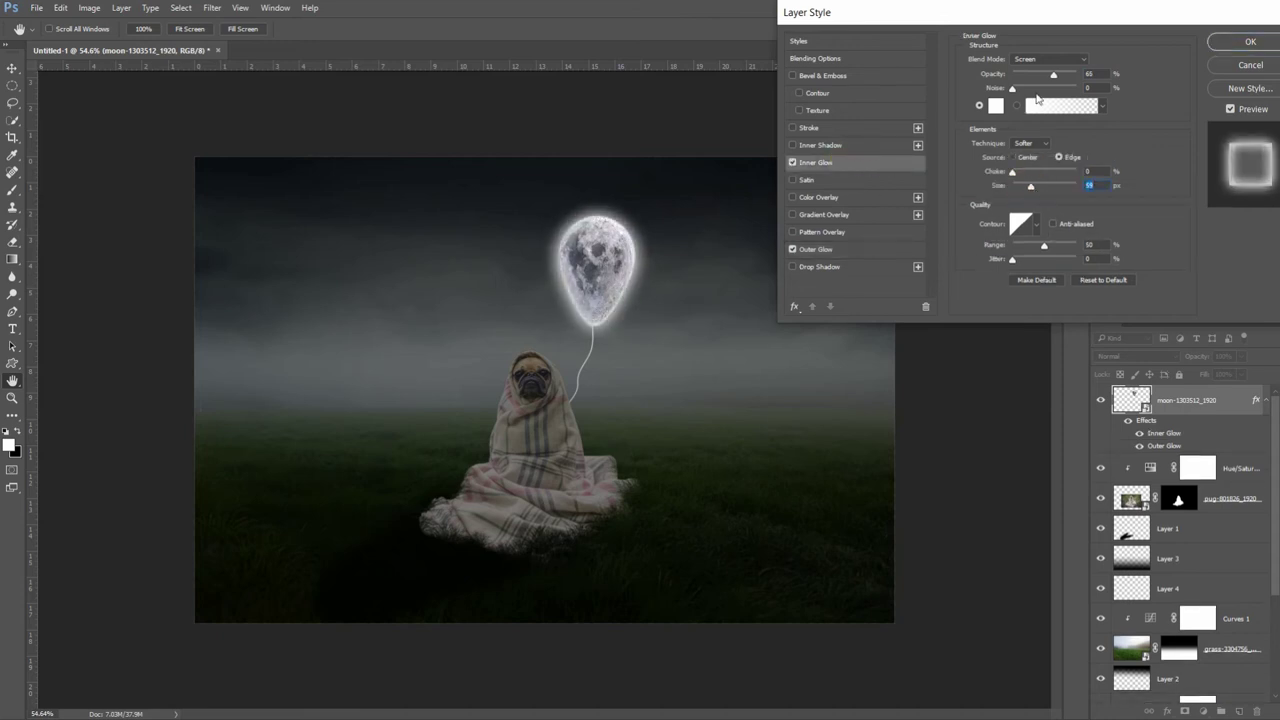
drag(1053, 75, 1058, 76)
drag(1031, 189, 1047, 187)
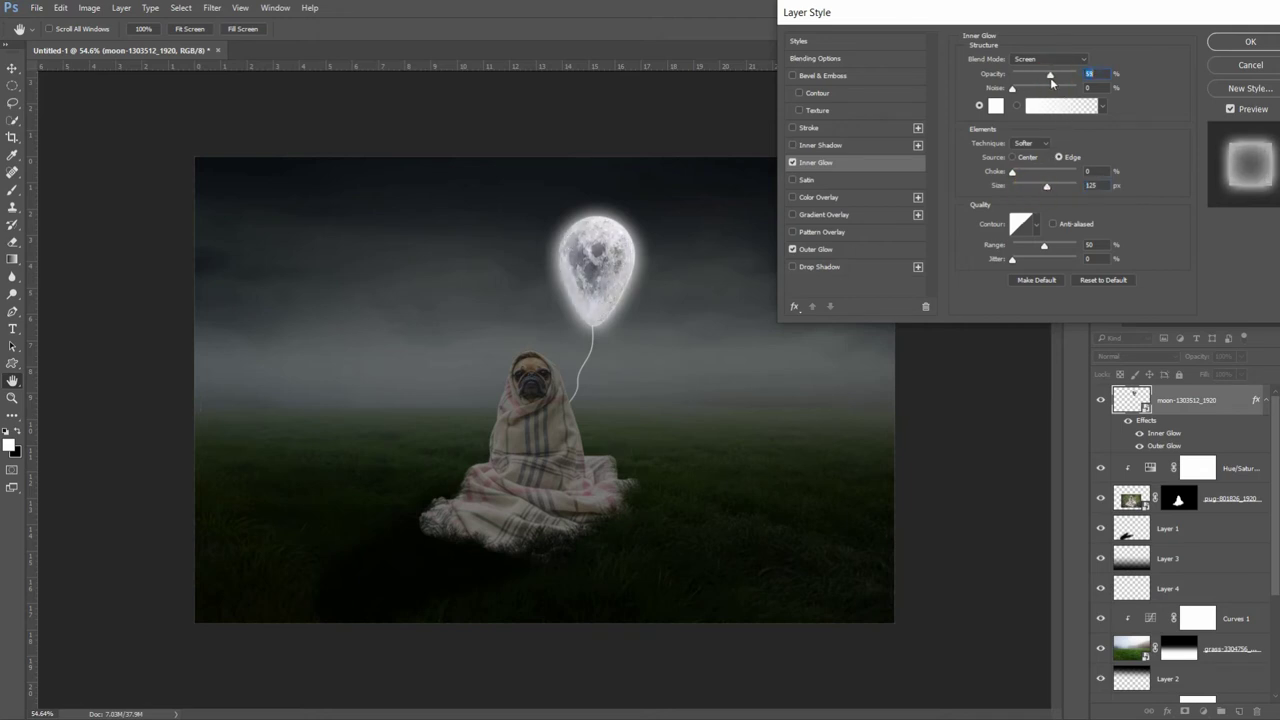
click(1229, 40)
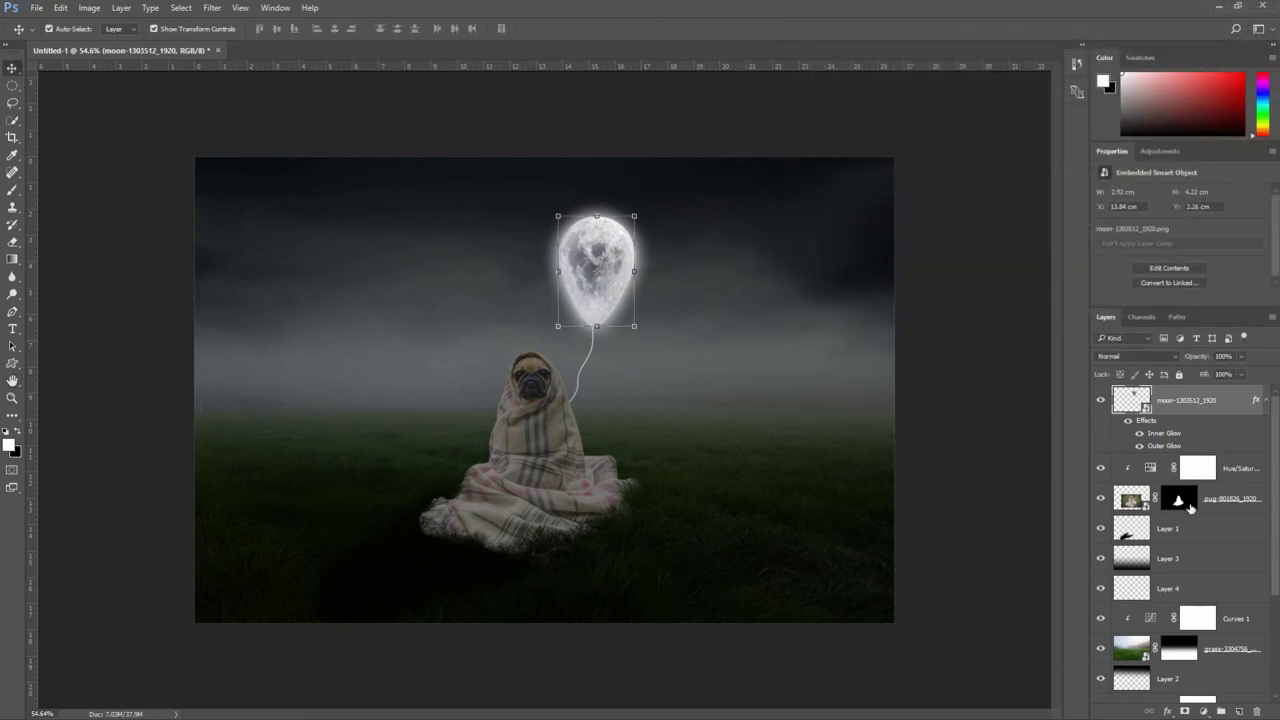
Step: Give Layer 4's string a white Outer Glow at 100% opacity and 8 px size
click(1193, 585)
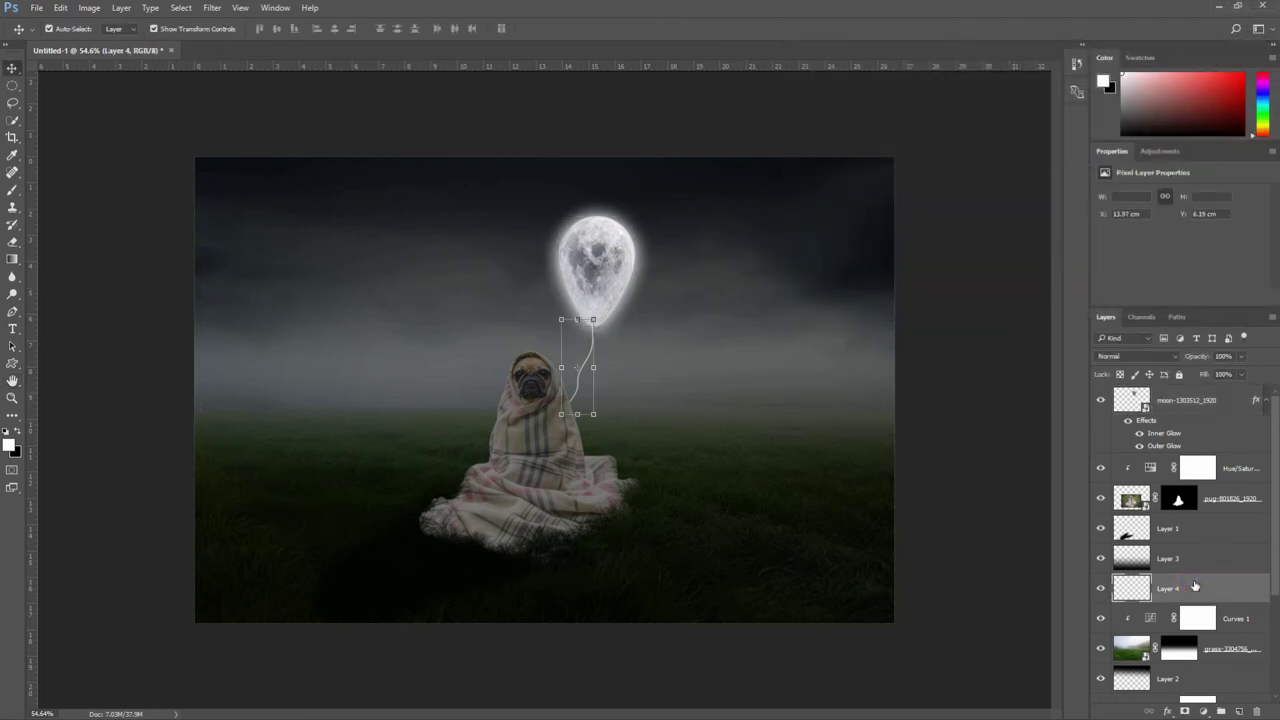
right_click(1194, 585)
click(1060, 142)
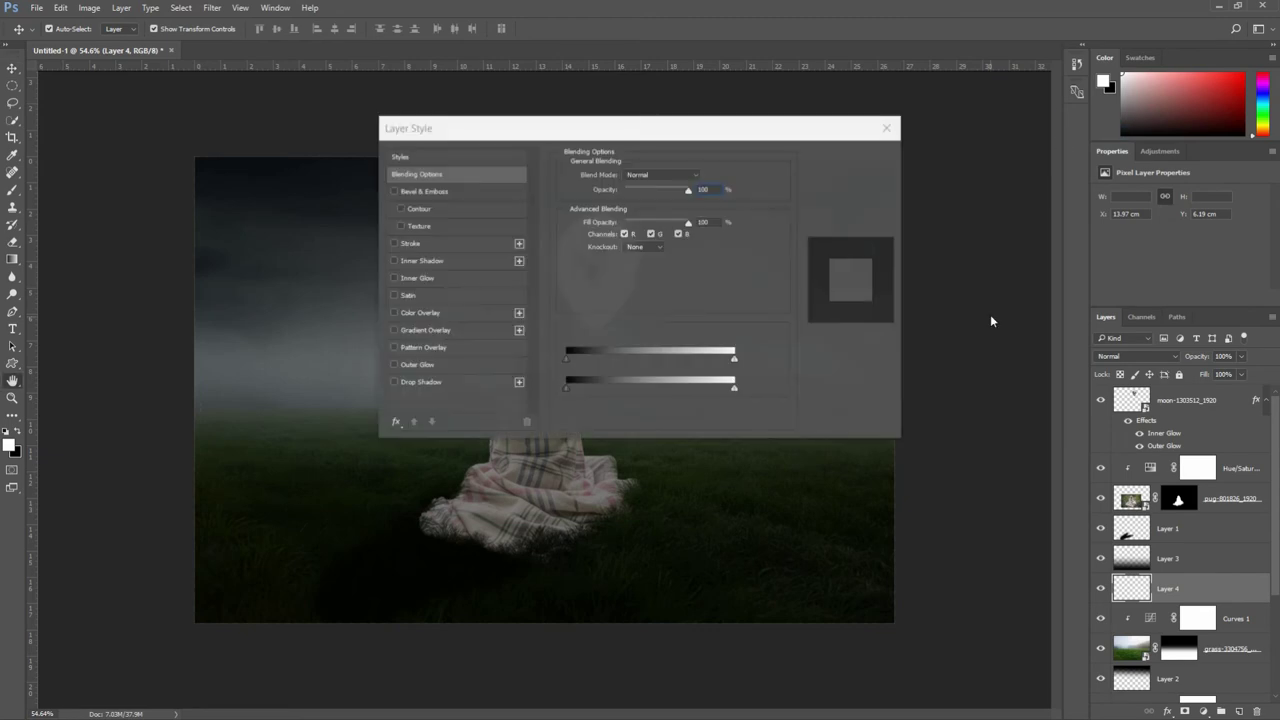
drag(640, 123, 1057, 46)
click(856, 288)
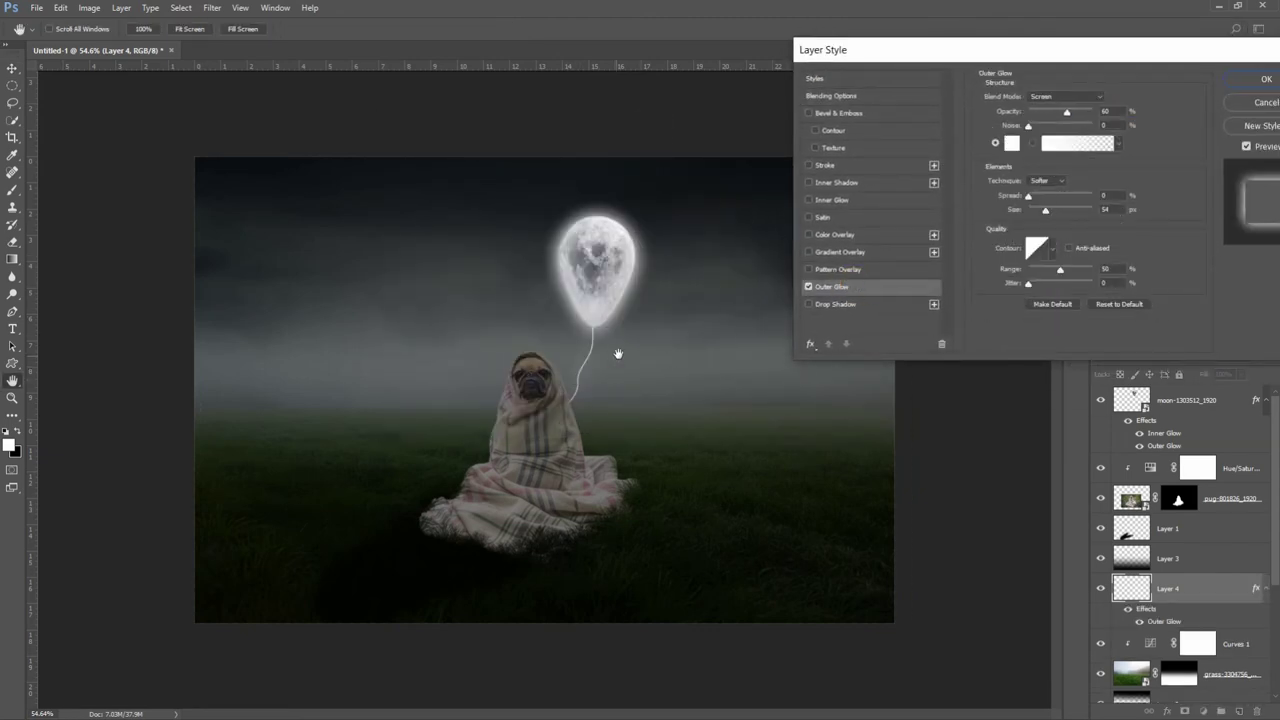
scroll(620, 353, up, 1)
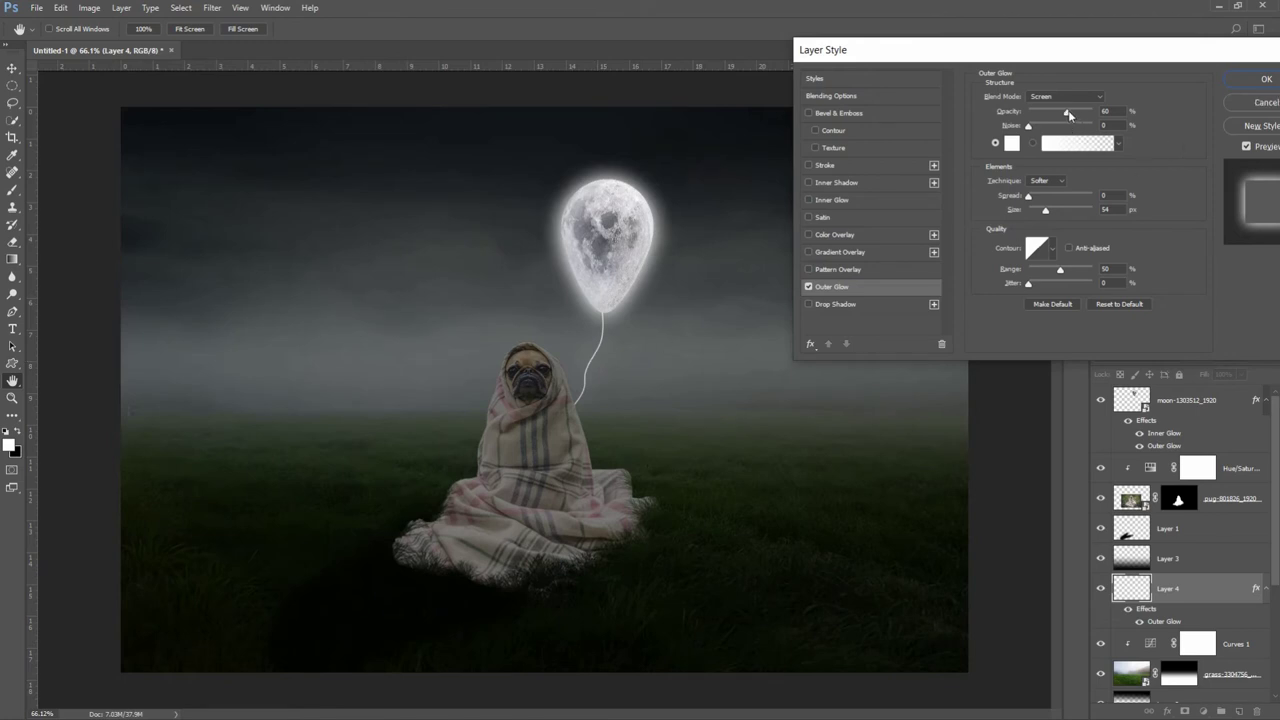
drag(1068, 113, 1098, 113)
drag(1046, 212, 1040, 214)
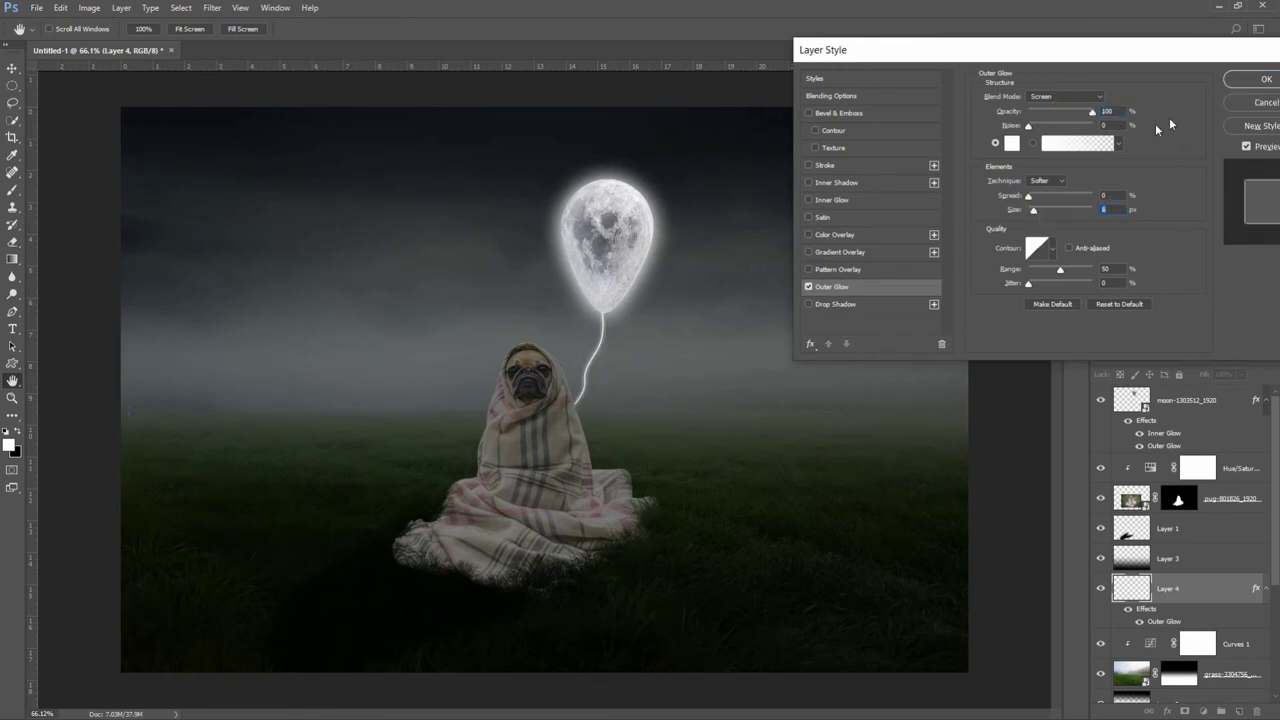
click(1236, 81)
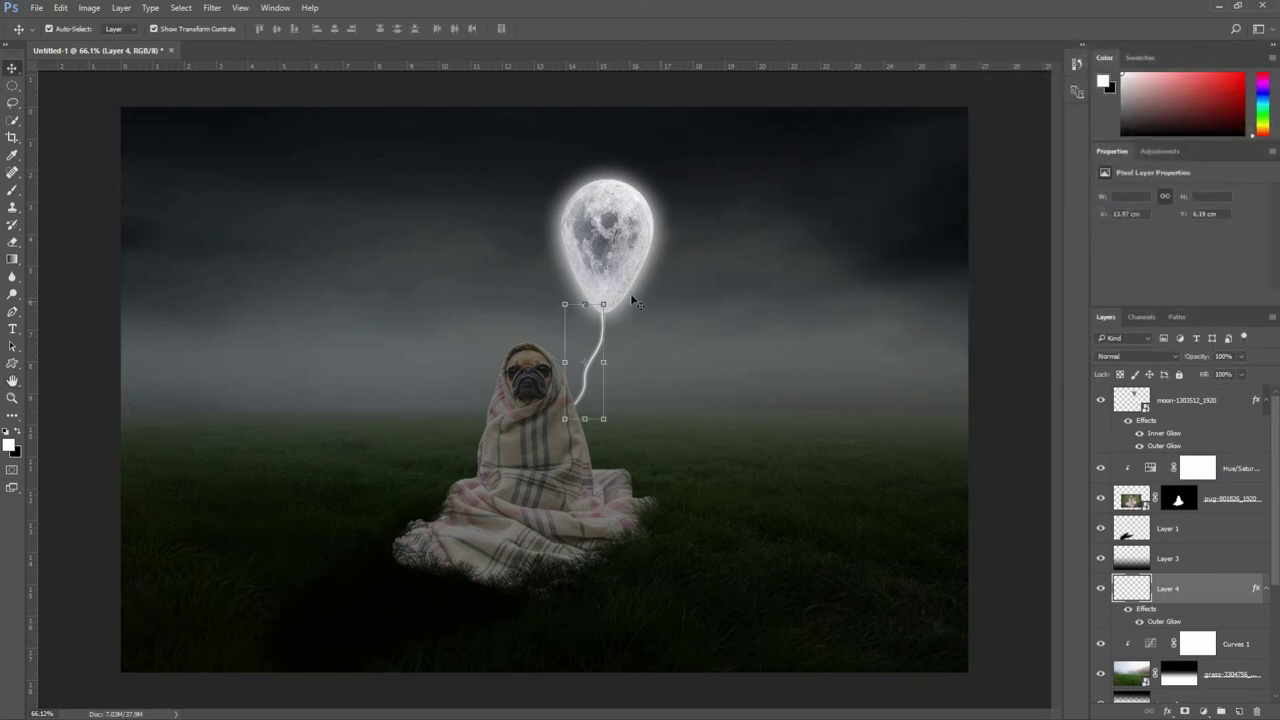
scroll(631, 297, down, 2)
scroll(631, 293, down, 1)
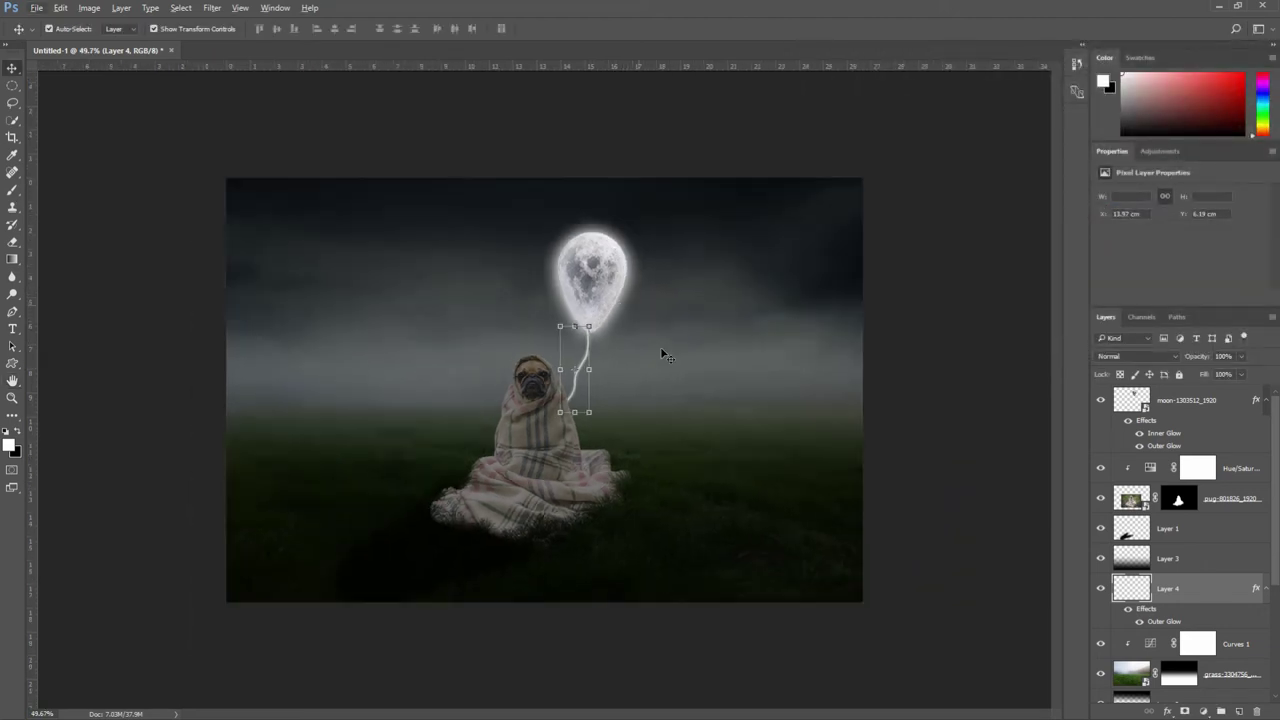
Step: Target Hue/Saturation 1's mask with a soft round brush at 16% opacity
click(1204, 406)
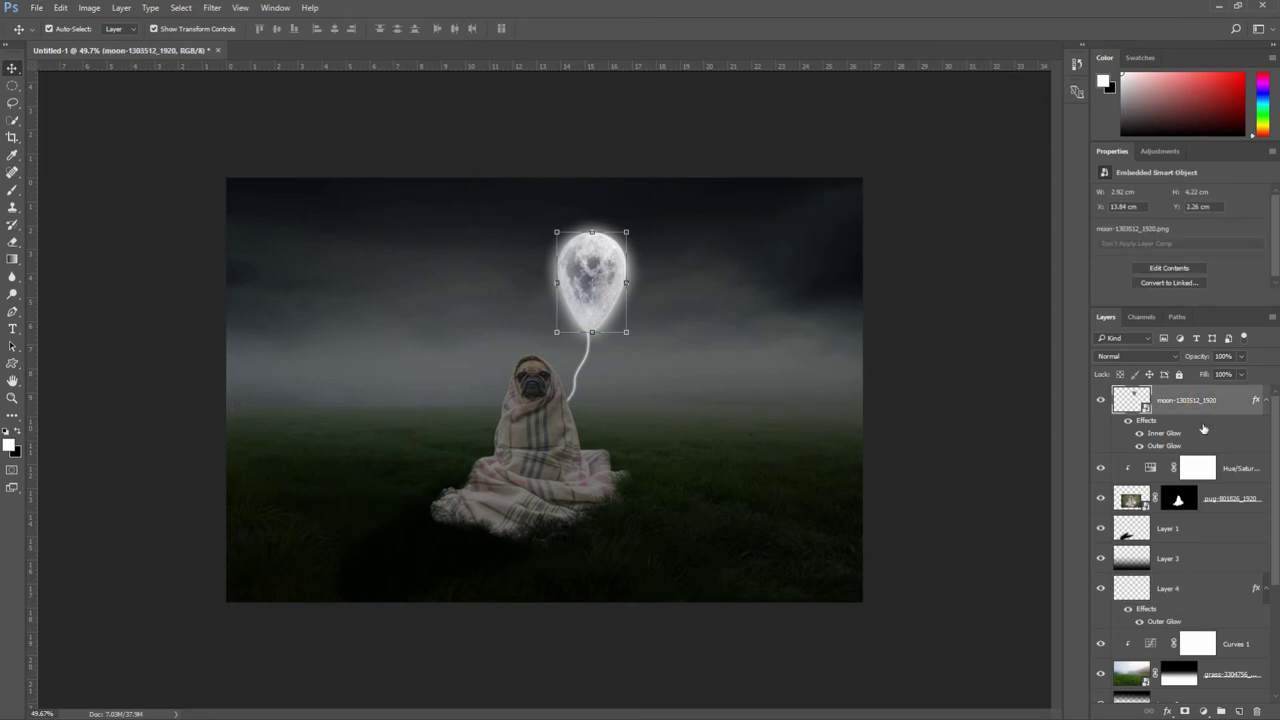
click(540, 452)
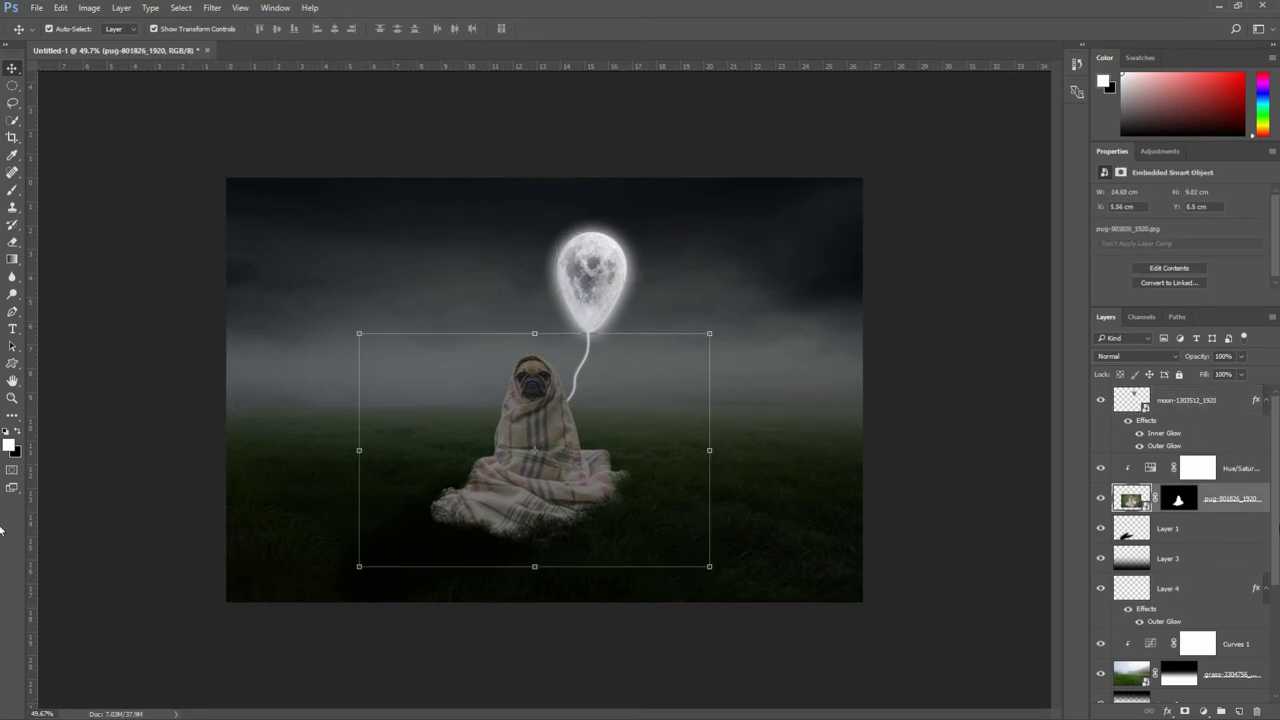
click(1234, 472)
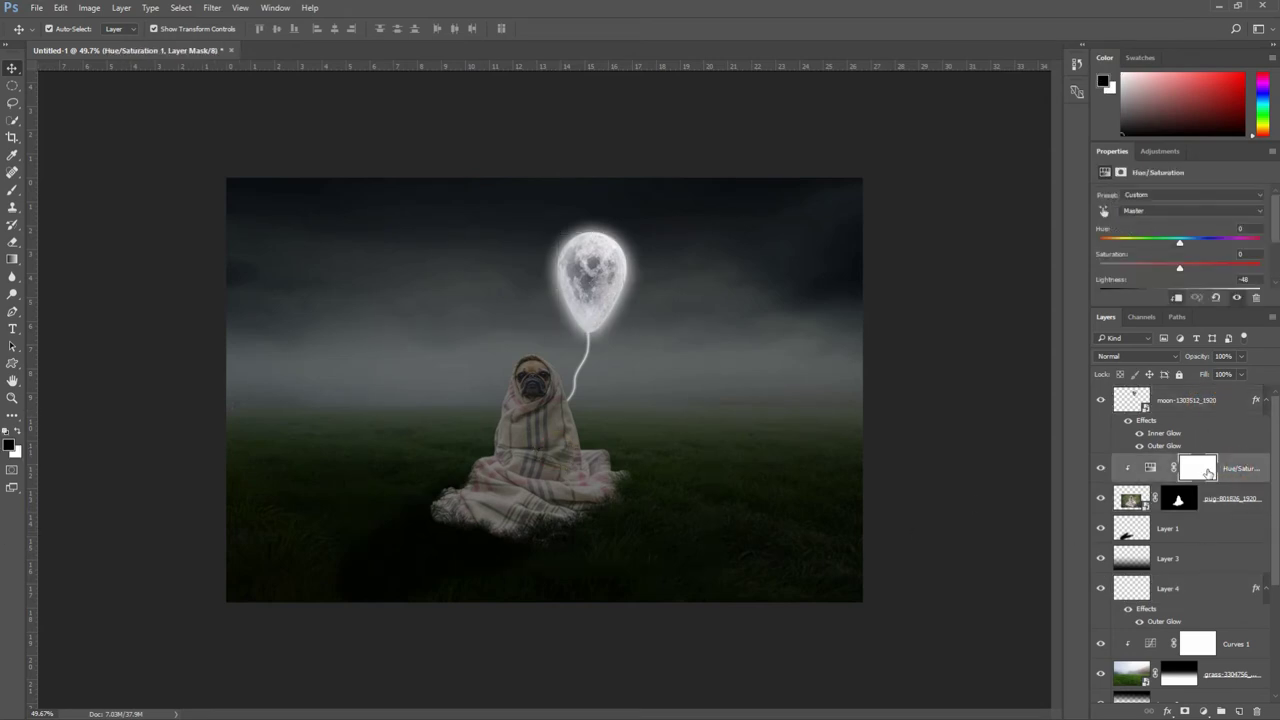
click(13, 191)
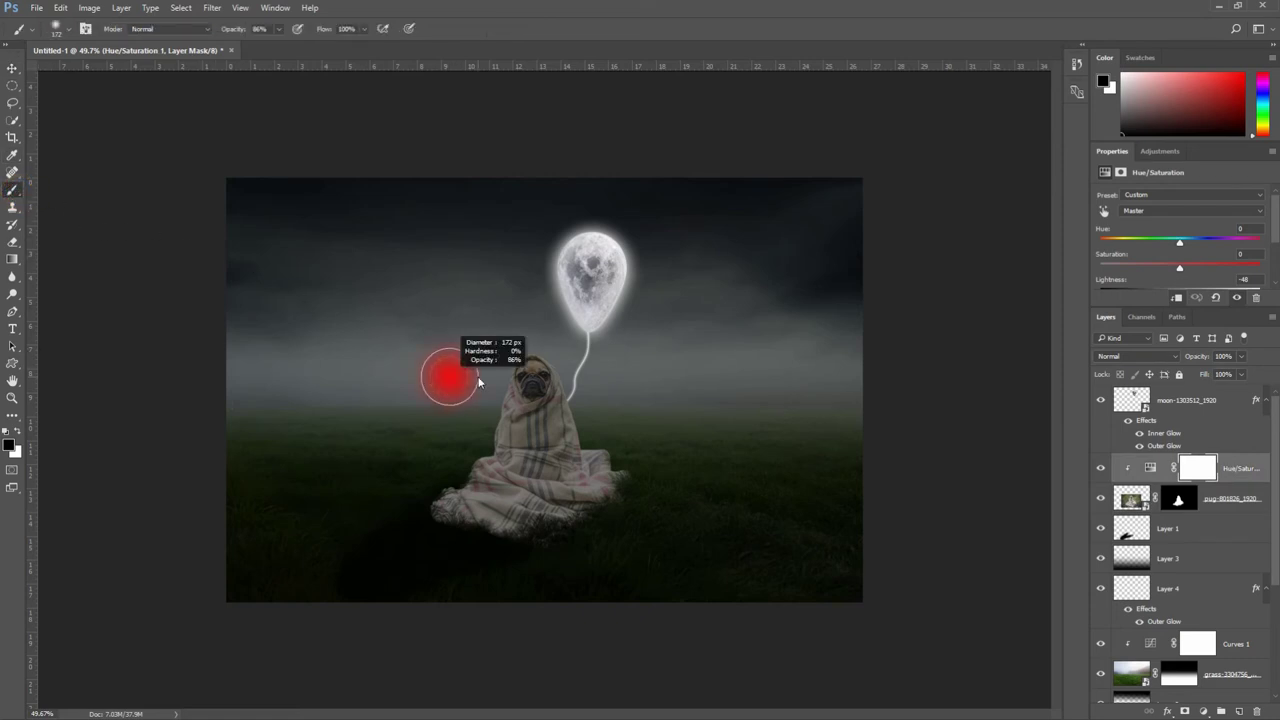
right_click(477, 374)
double_click(517, 449)
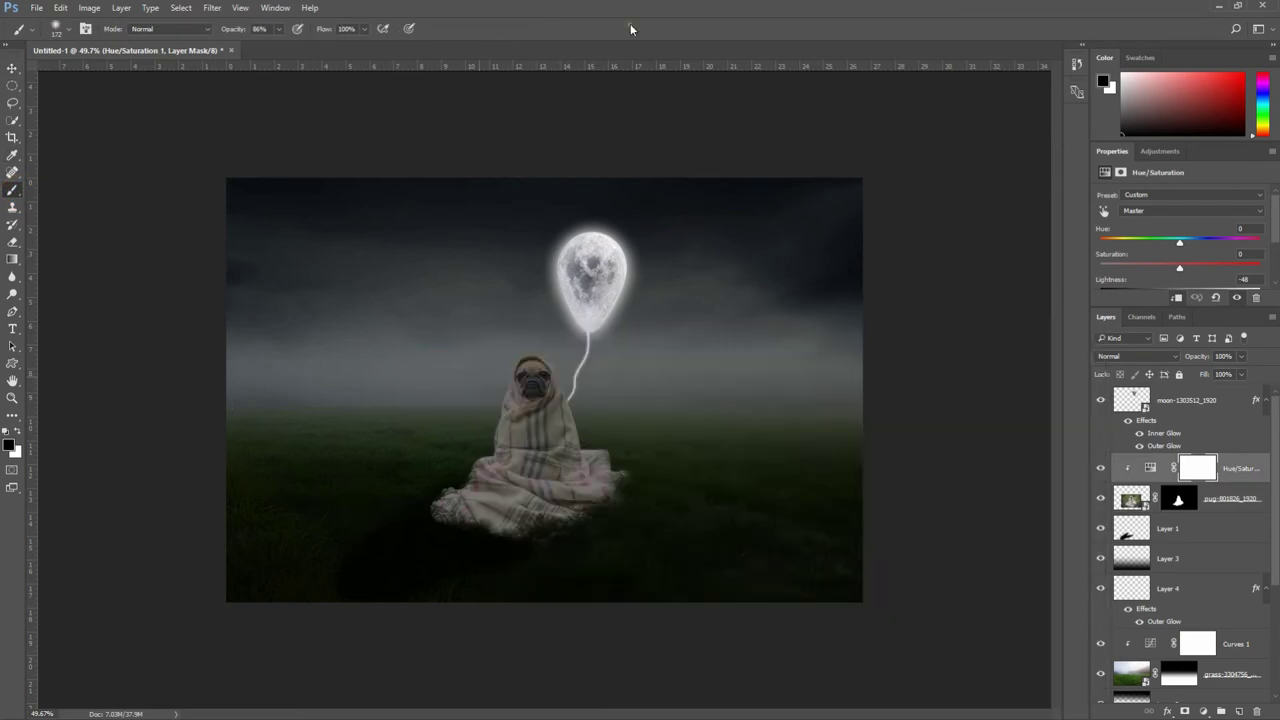
click(503, 355)
drag(236, 31, 201, 44)
key(Return)
Step: Paint black on the mask over the pug's head and the blanket's left side
scroll(543, 367, up, 2)
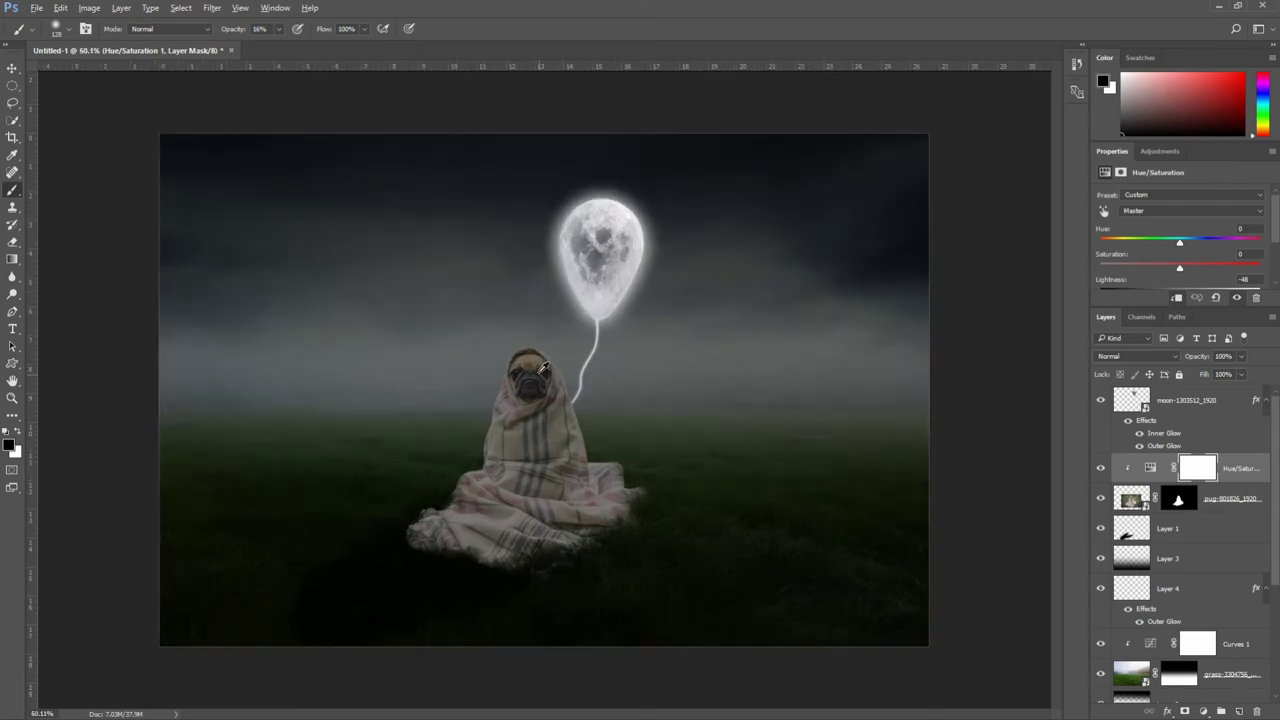
mouse_move(517, 345)
mouse_down()
mouse_move(600, 425)
mouse_move(612, 475)
mouse_up()
click(526, 339)
mouse_move(460, 453)
mouse_down()
mouse_move(466, 394)
mouse_move(486, 400)
mouse_move(580, 330)
mouse_move(534, 340)
mouse_move(610, 480)
mouse_move(634, 471)
mouse_up()
scroll(637, 481, down, 1)
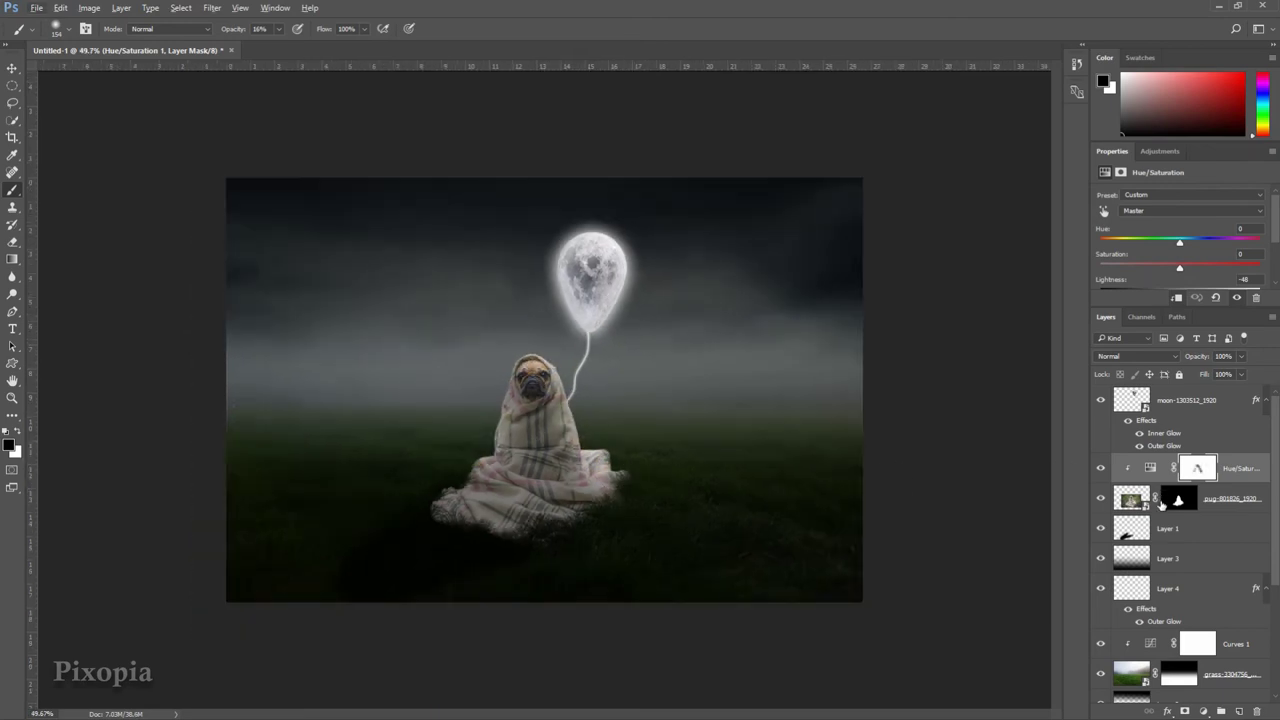
Step: Mask Layer 3 and paint it away around the blanket's base with a ~291 px brush
click(1188, 564)
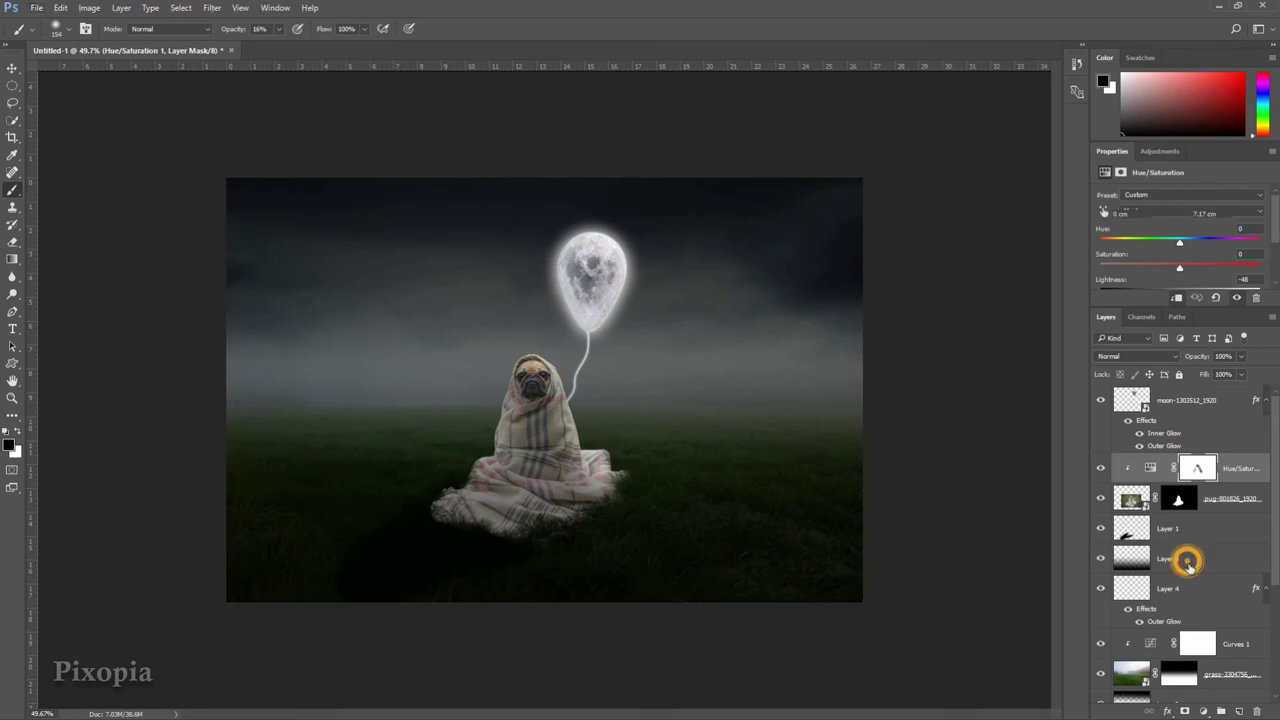
click(1181, 711)
drag(340, 563, 350, 551)
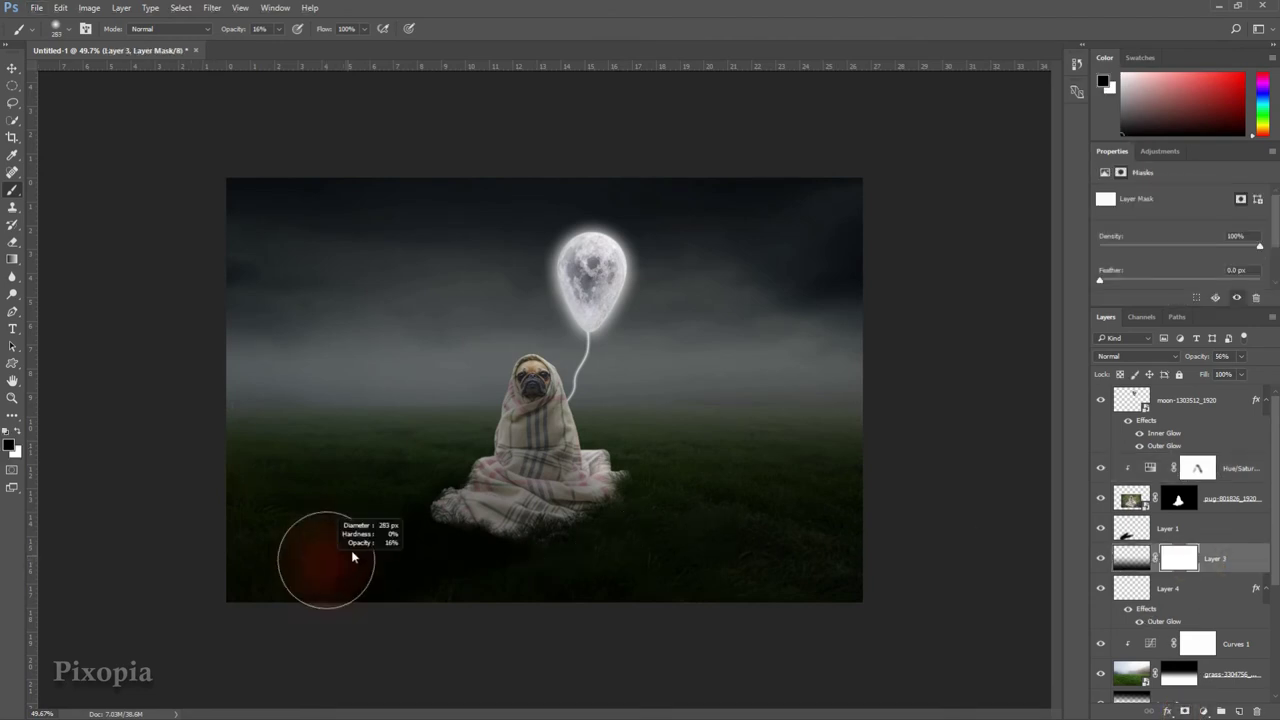
drag(619, 540, 634, 542)
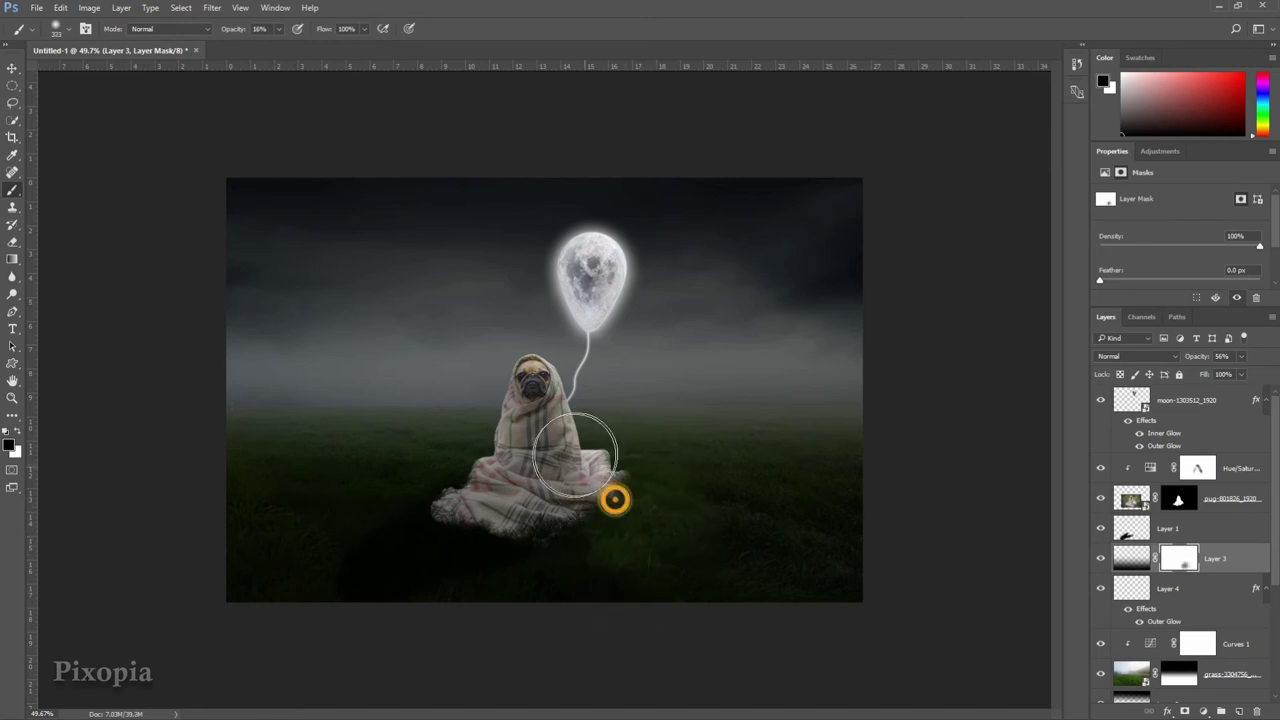
drag(608, 531, 654, 526)
drag(414, 481, 506, 525)
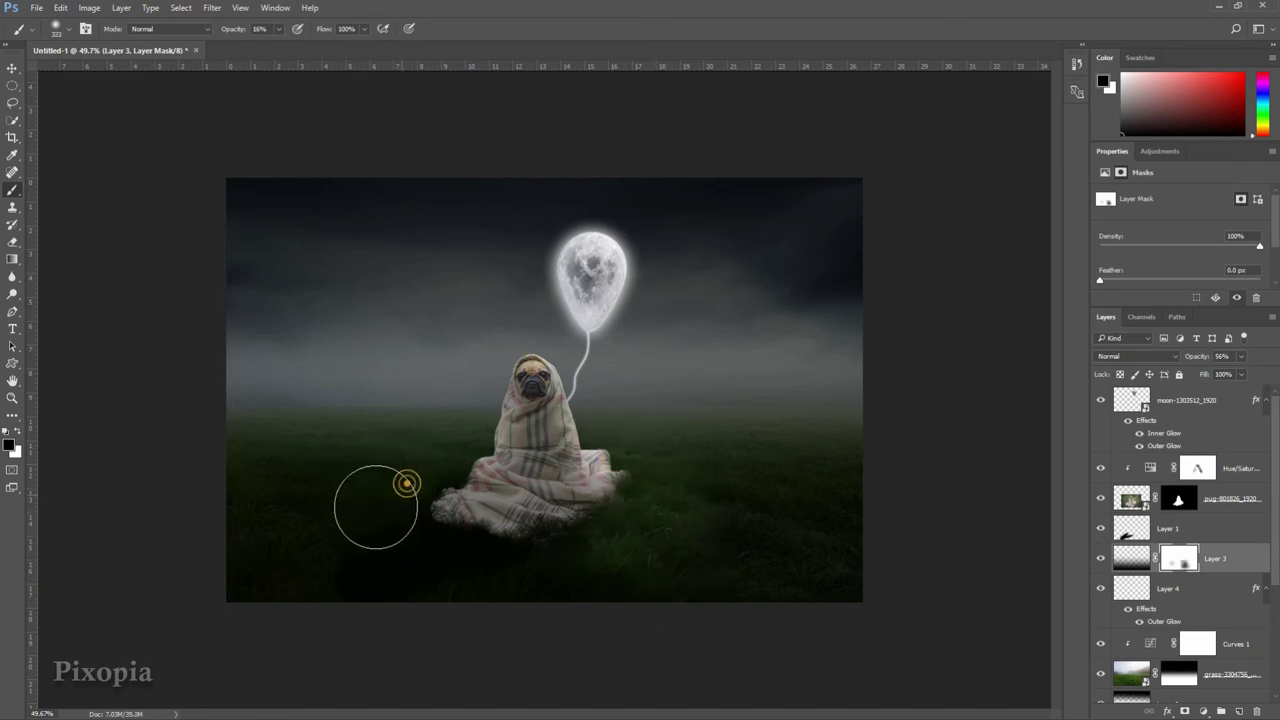
click(391, 489)
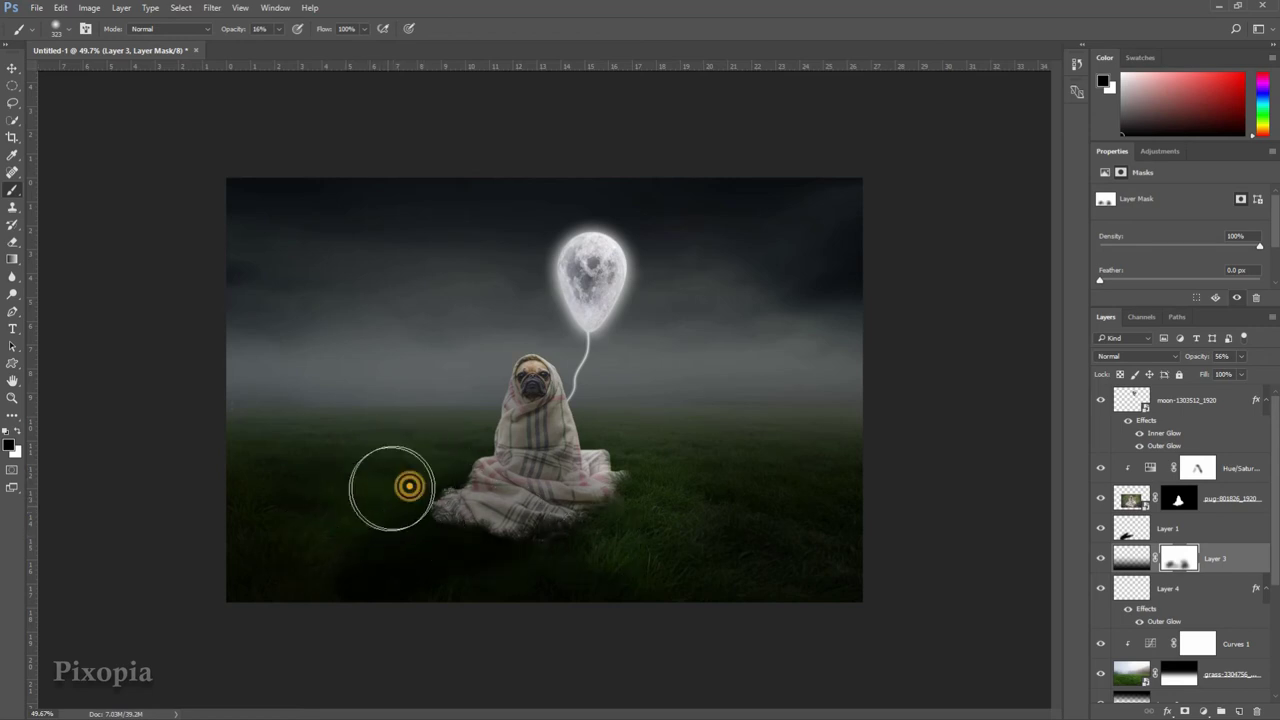
Step: Lower Layer 1's opacity to 38% to lighten the shadow under the blanket
click(1207, 472)
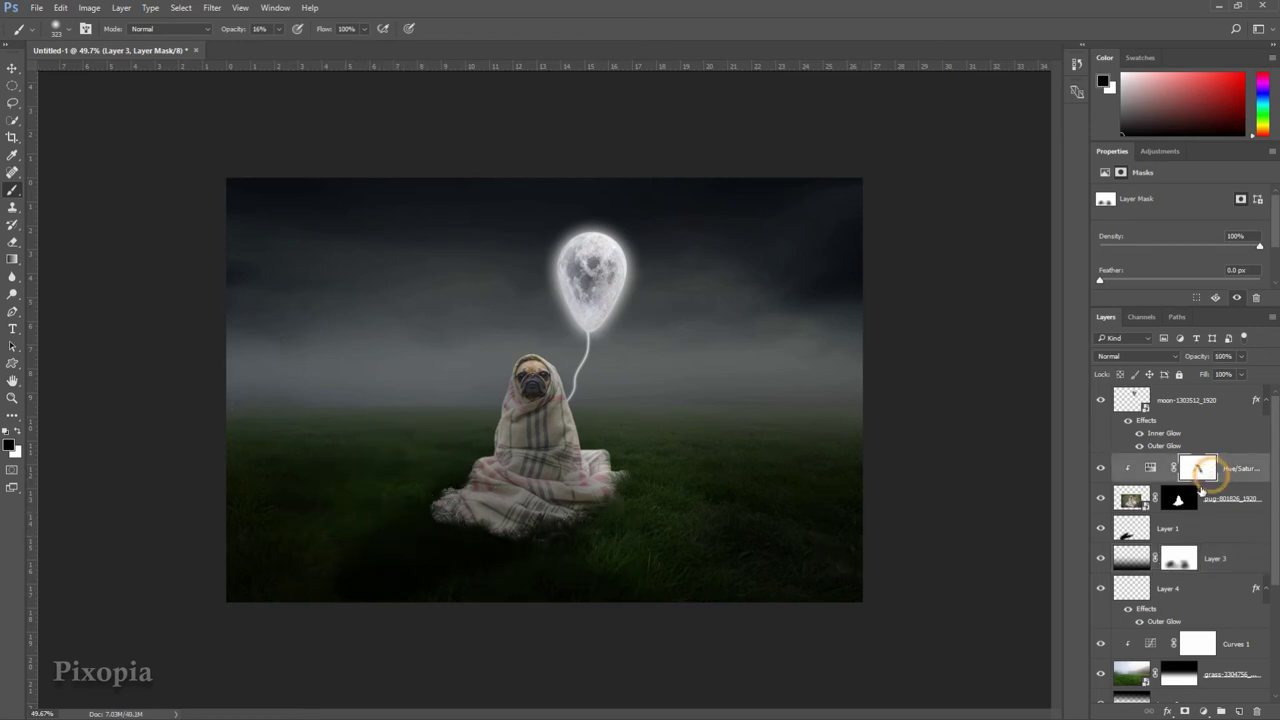
scroll(1217, 574, down, 2)
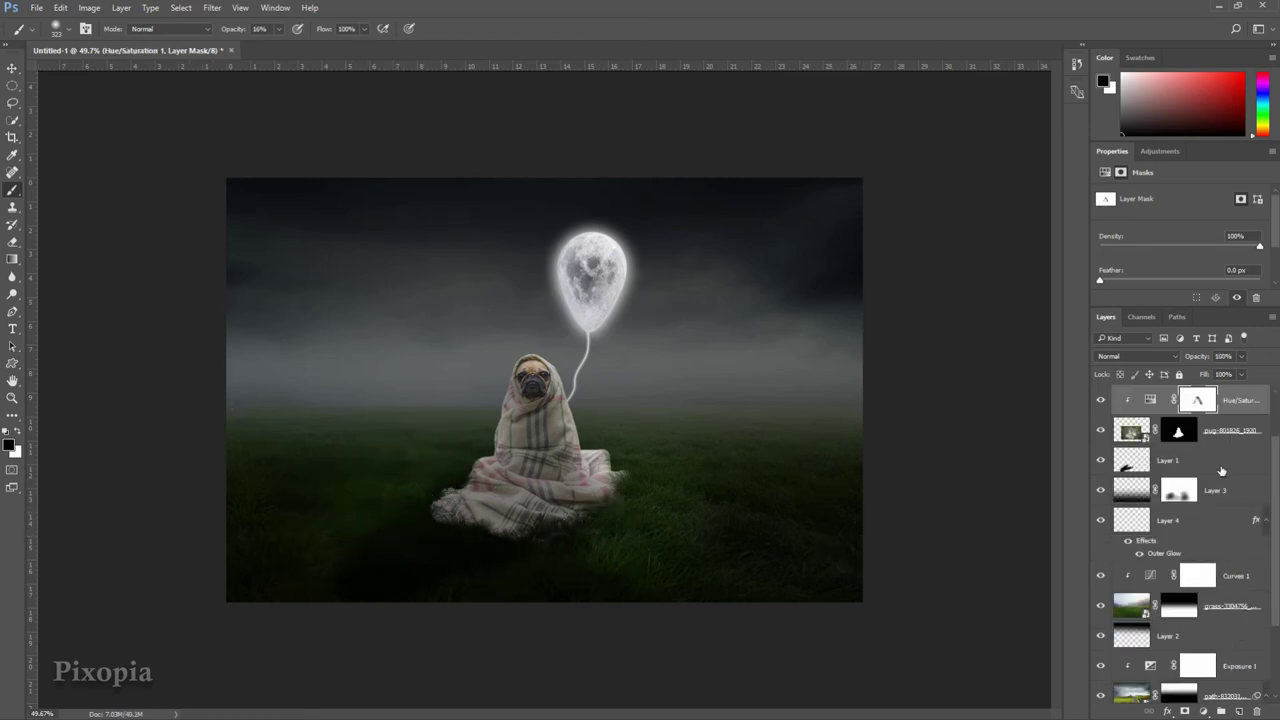
click(1218, 462)
drag(1205, 361, 1195, 365)
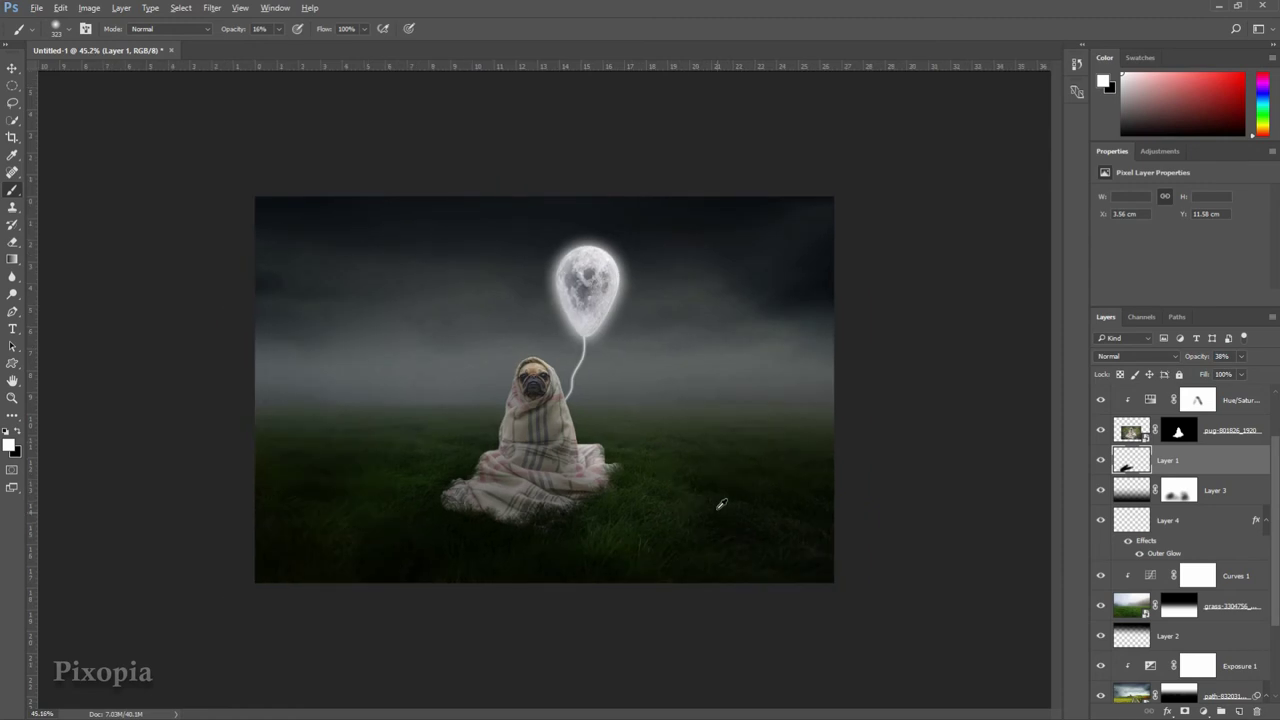
click(1220, 401)
scroll(1223, 408, up, 1)
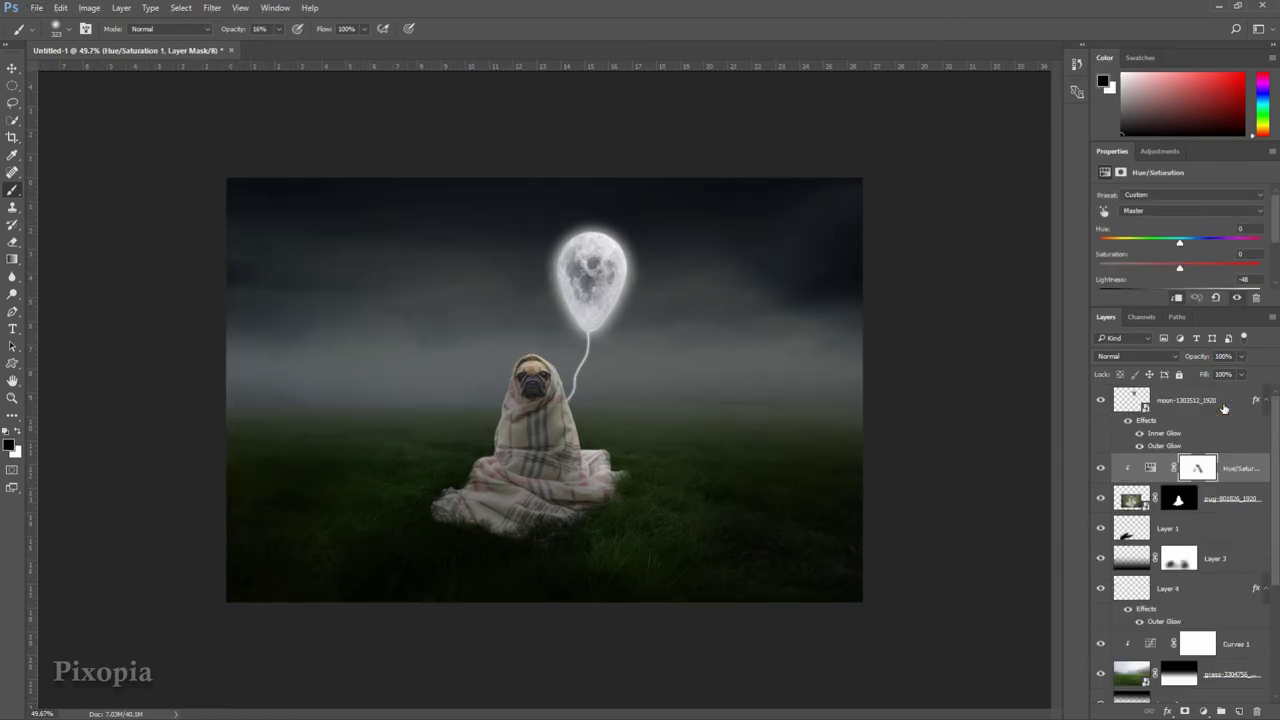
click(1220, 401)
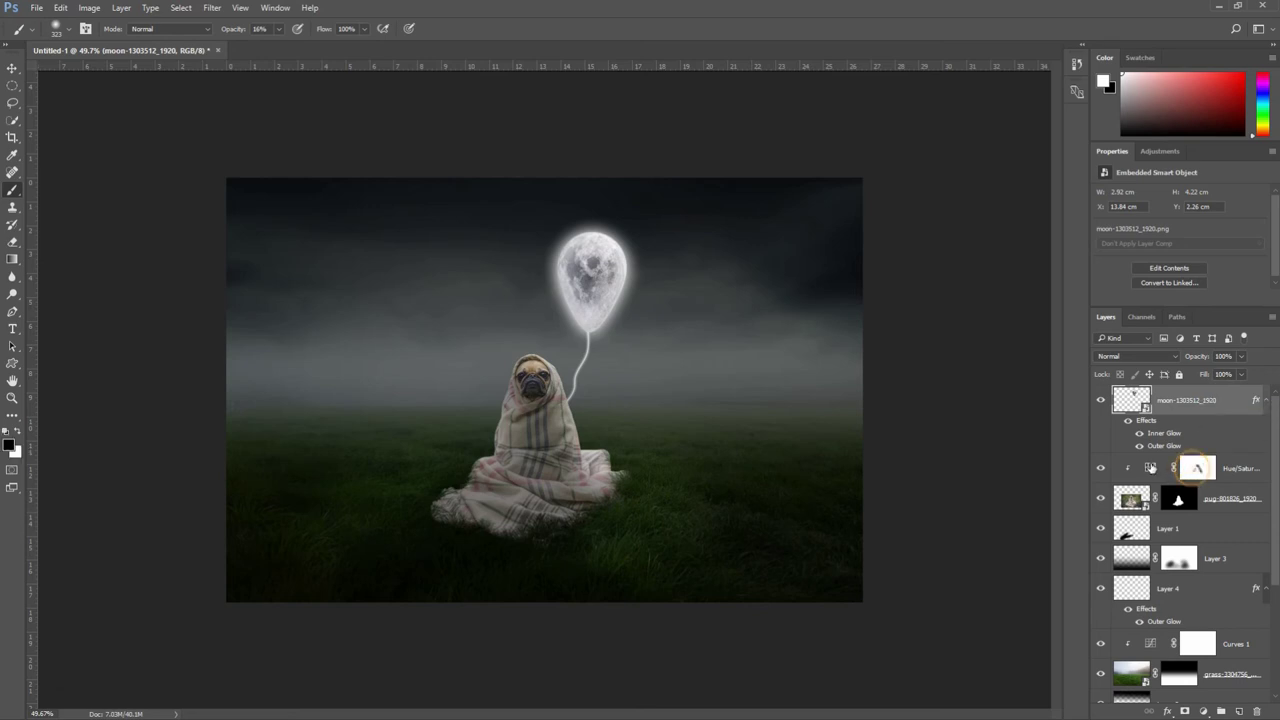
Step: Set Hue/Saturation 1's Lightness to -62 to darken the pug further
click(1150, 466)
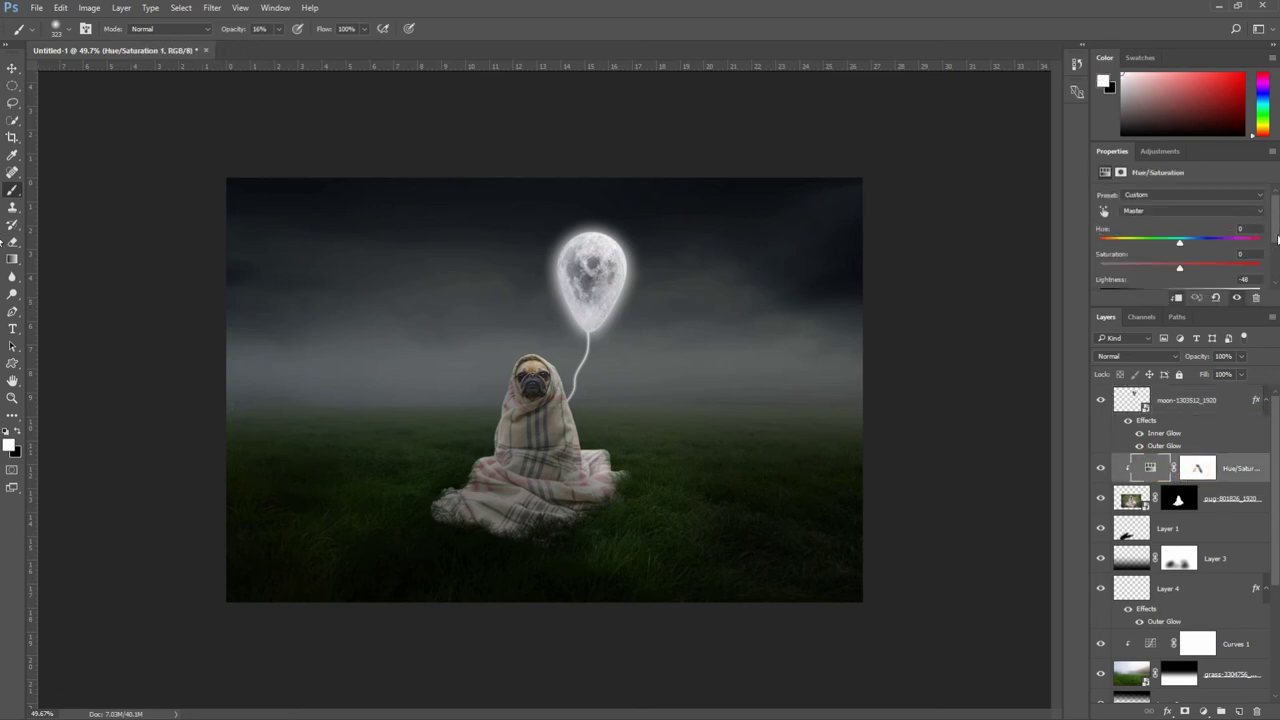
drag(1277, 238, 1275, 253)
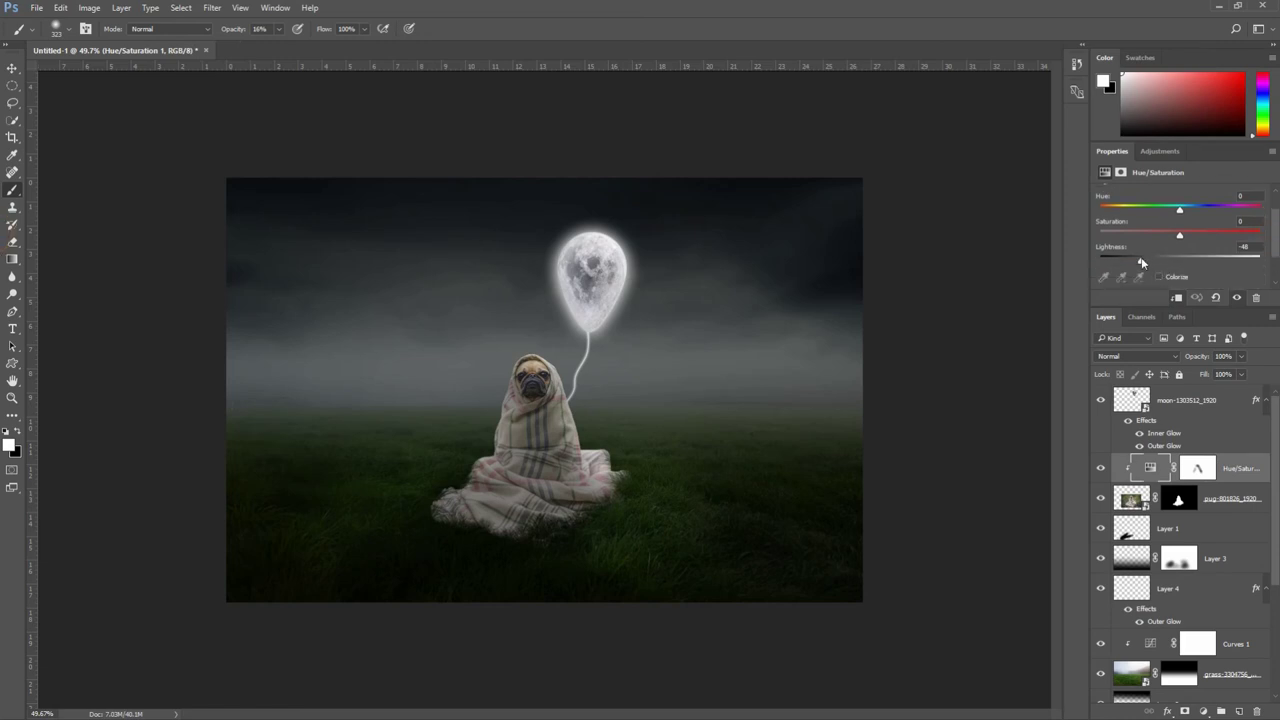
click(1141, 261)
drag(1136, 262, 1131, 262)
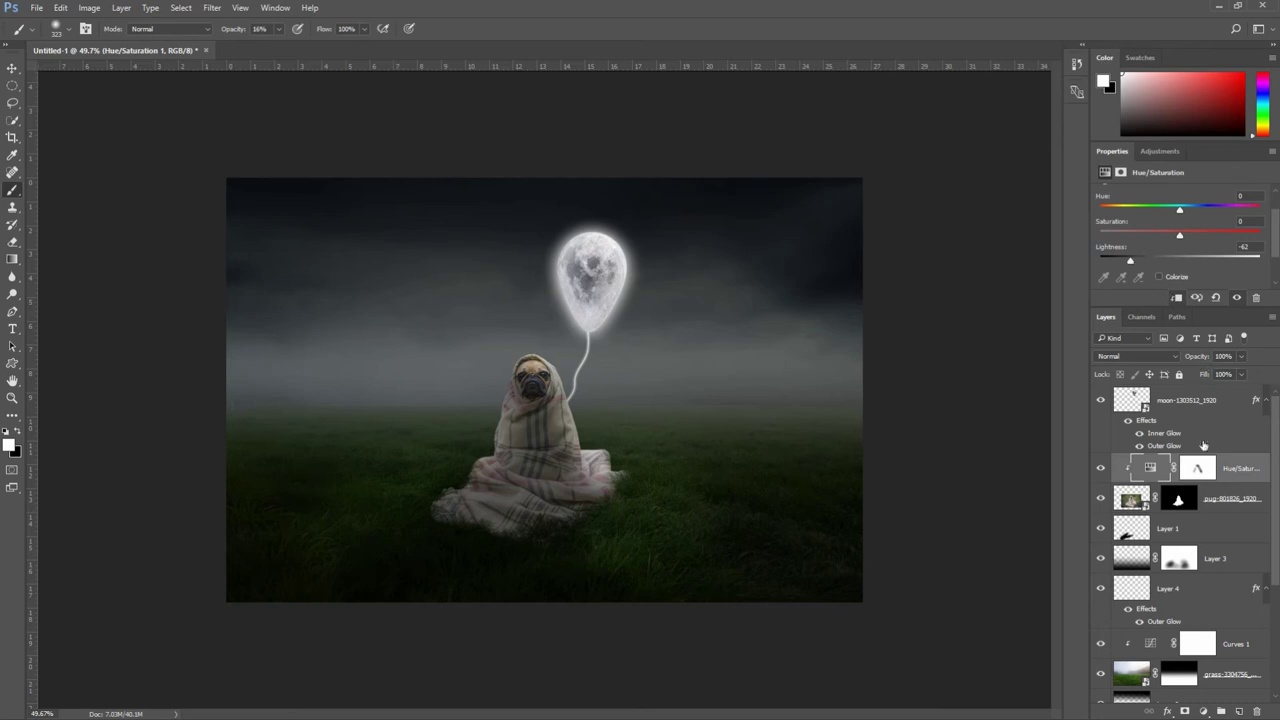
Step: Select the adjustment's mask and set up white, low-opacity painting over the pug
click(1208, 464)
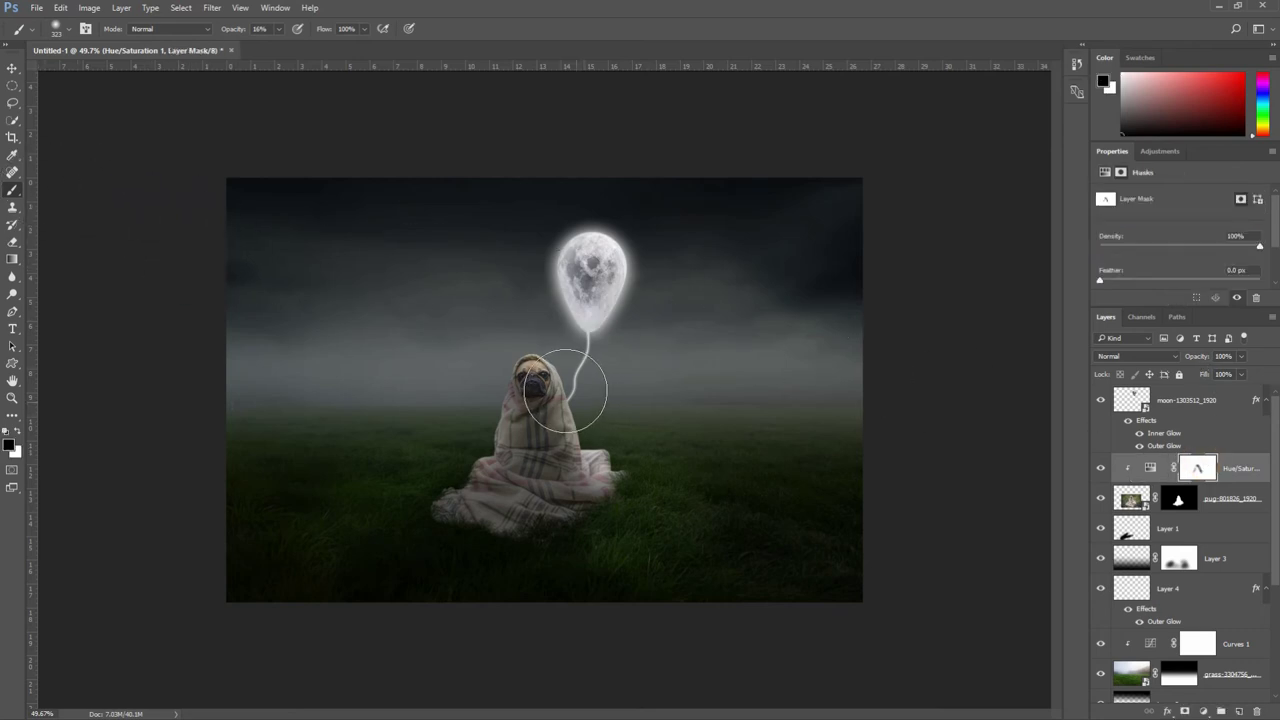
alt+scroll(570, 392, up, 3)
click(19, 432)
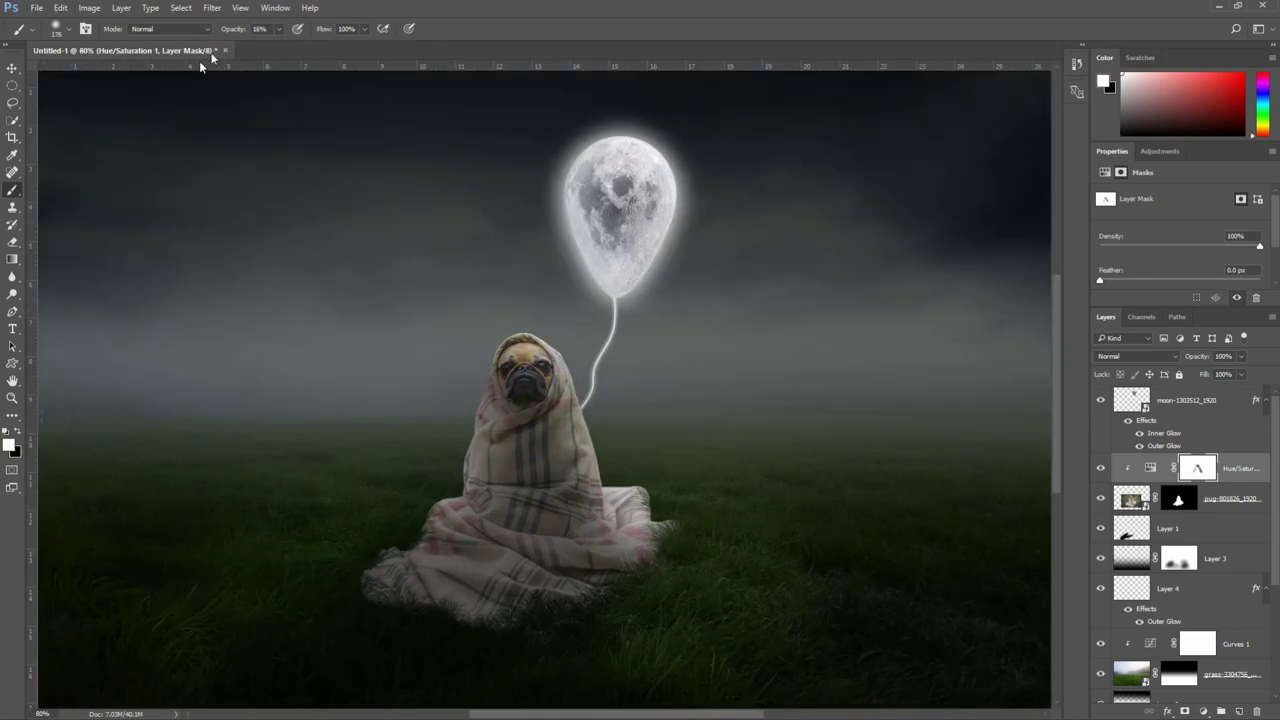
mouse_move(236, 28)
mouse_down()
mouse_move(220, 28)
mouse_move(236, 28)
mouse_up()
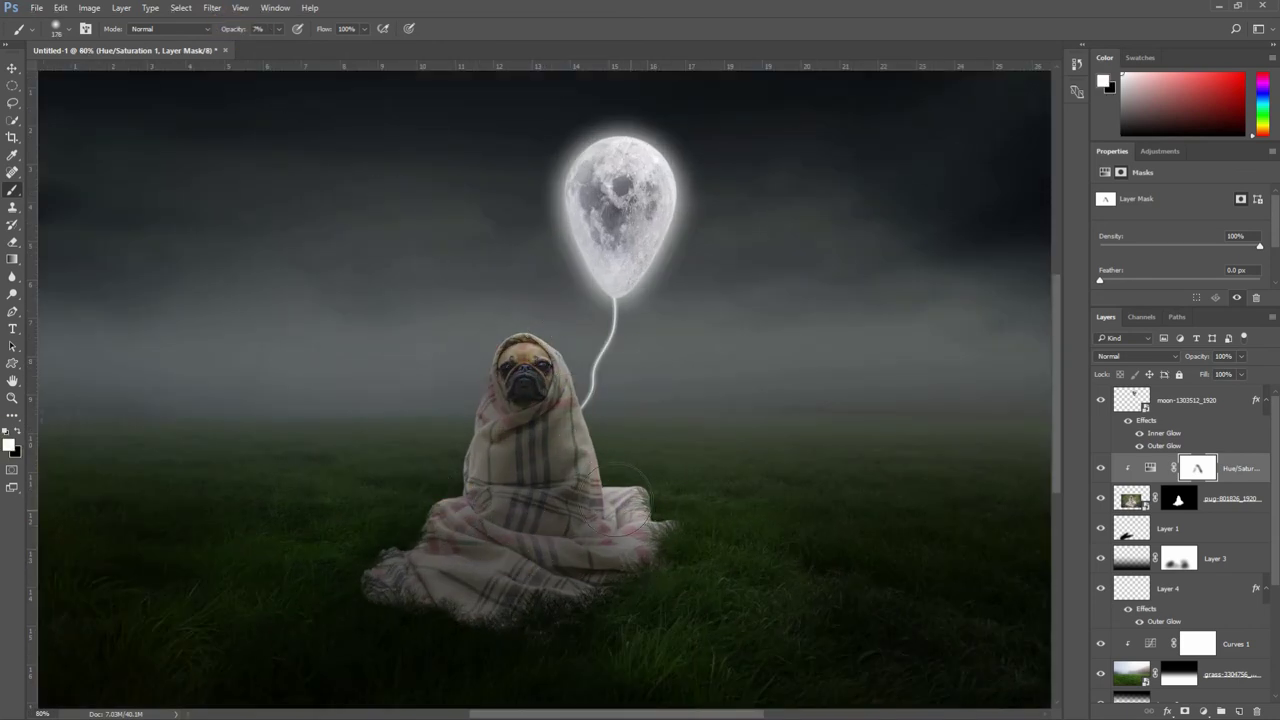
alt+scroll(550, 395, down, 4)
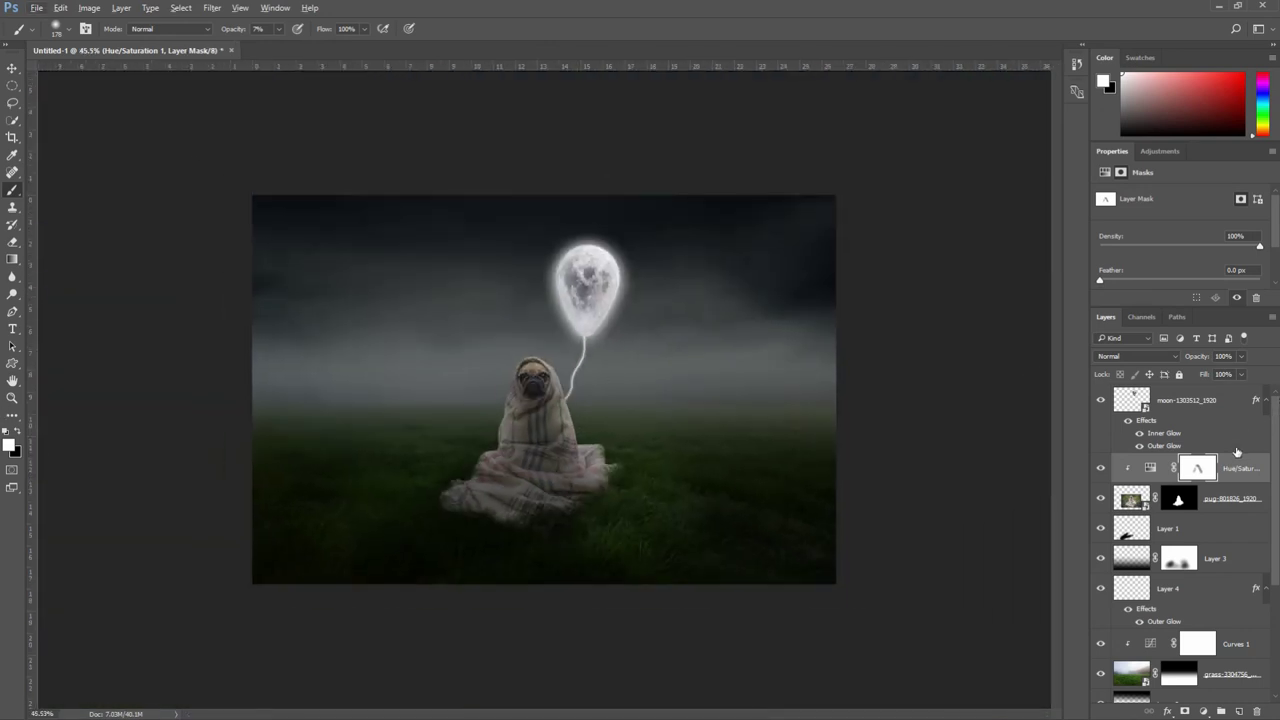
click(1211, 404)
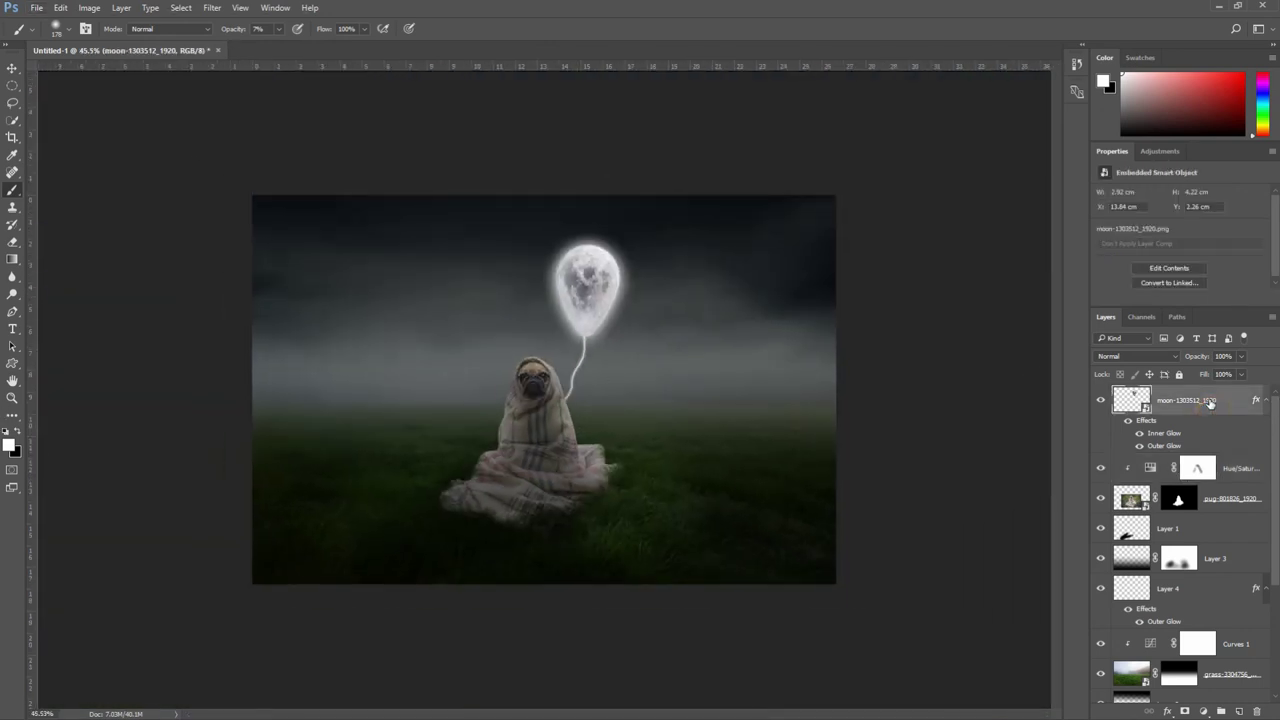
Step: Place flock-2952495_1280 from the Dog folder as an embedded layer
click(38, 10)
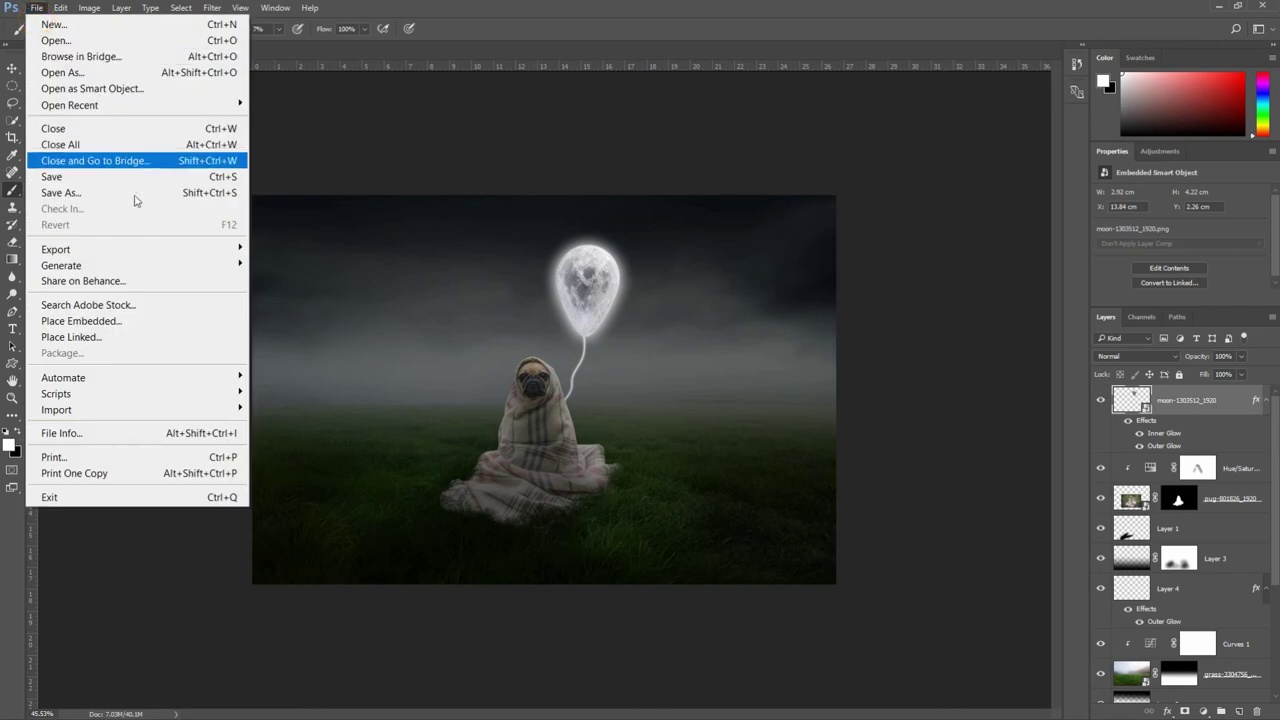
click(140, 318)
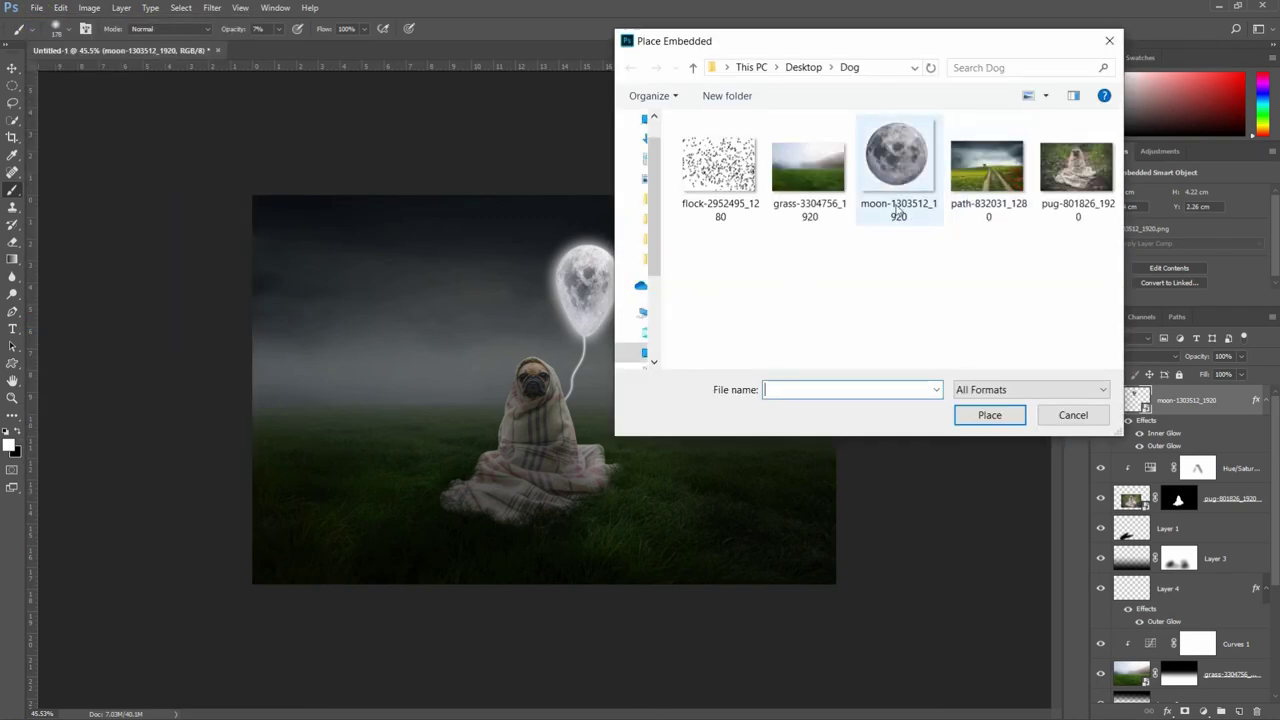
click(718, 165)
click(989, 415)
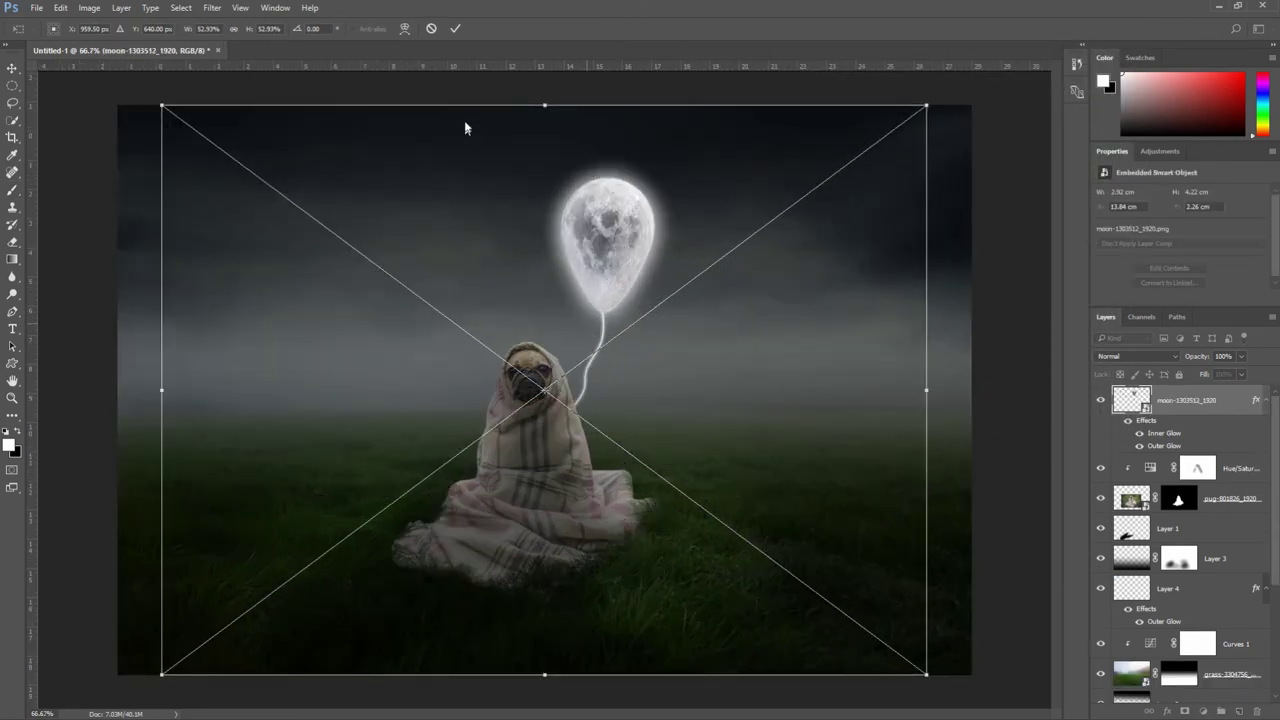
click(12, 103)
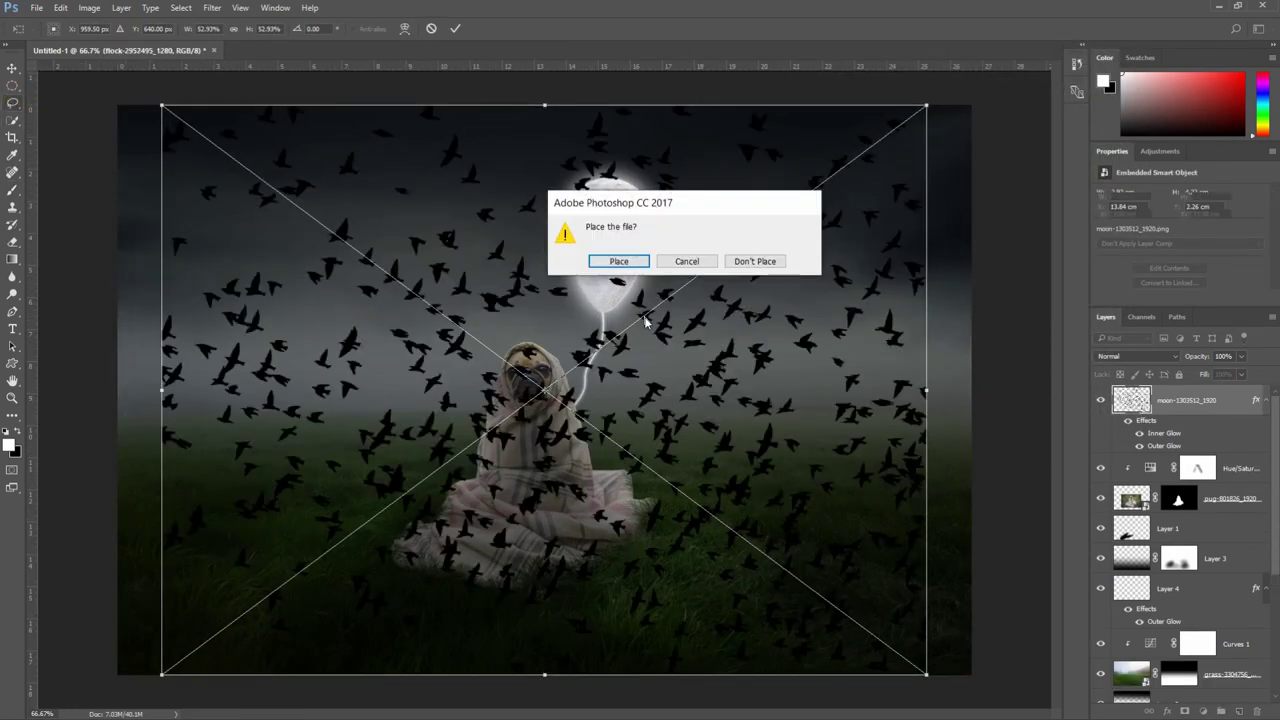
click(619, 261)
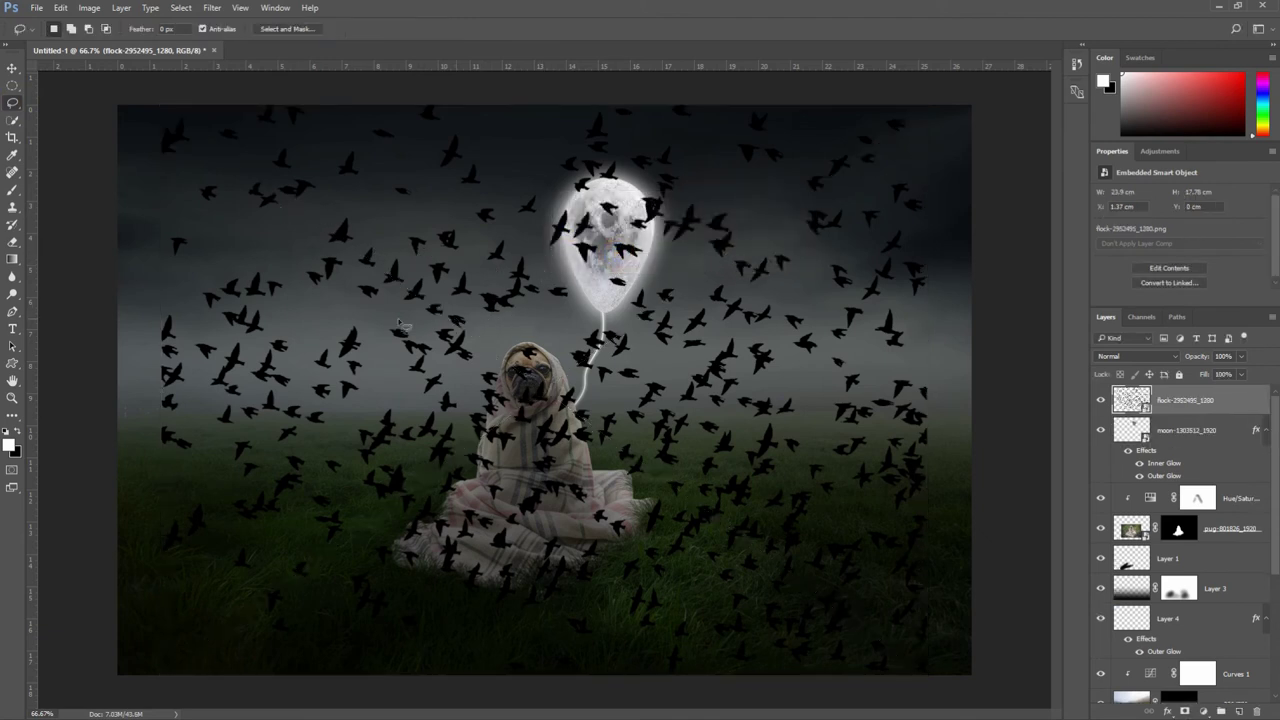
Step: Lasso the bird cluster near the balloon and copy it onto Layer 5
drag(581, 288, 502, 330)
drag(418, 270, 575, 285)
right_click(562, 273)
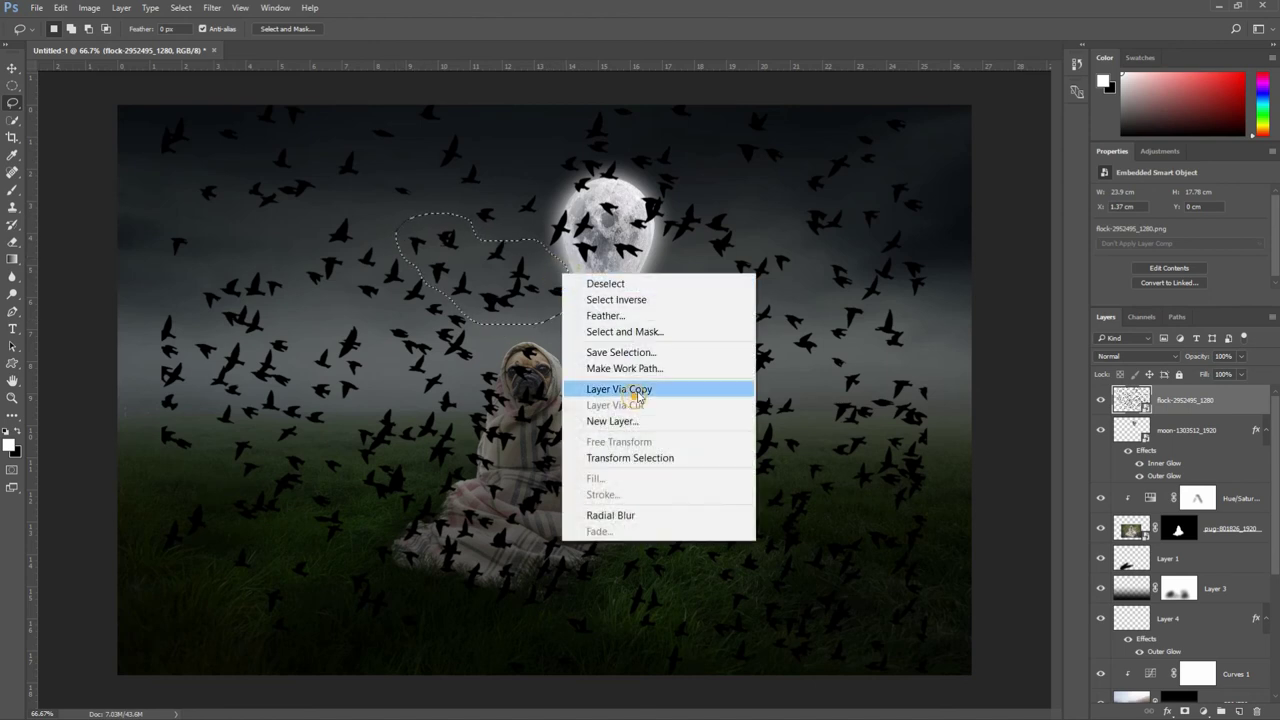
key(Escape)
right_click(562, 273)
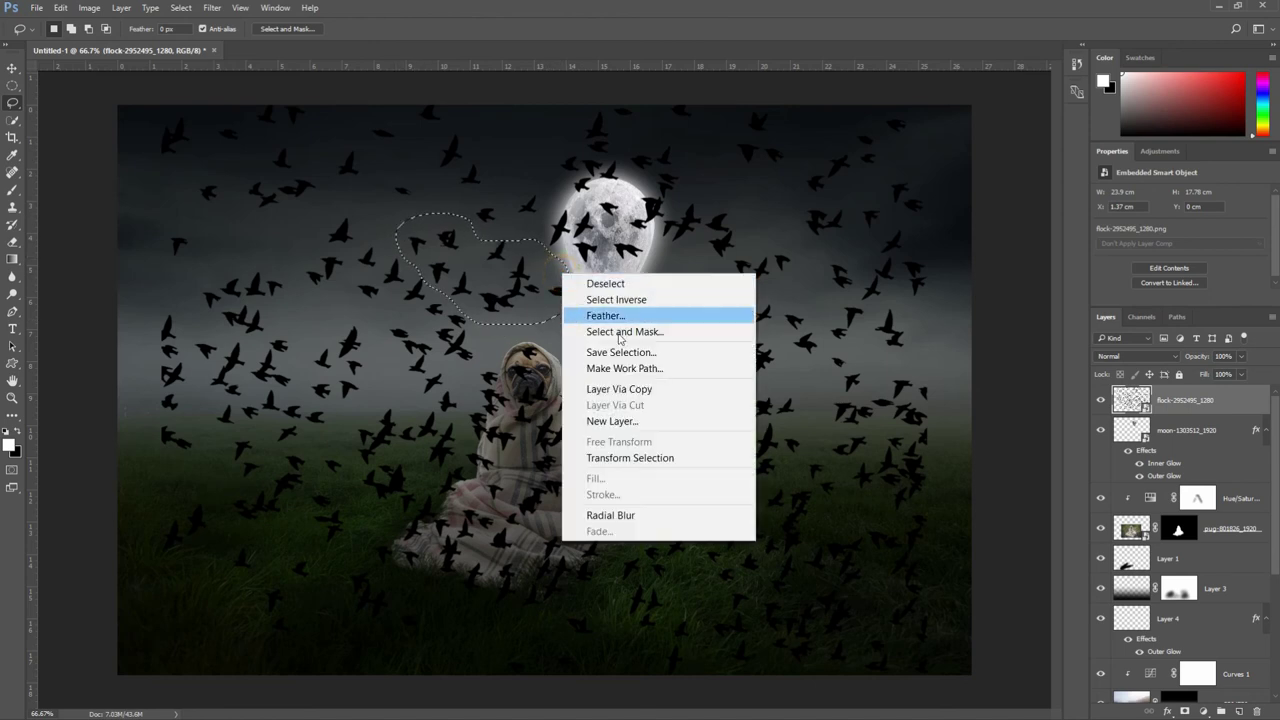
click(628, 389)
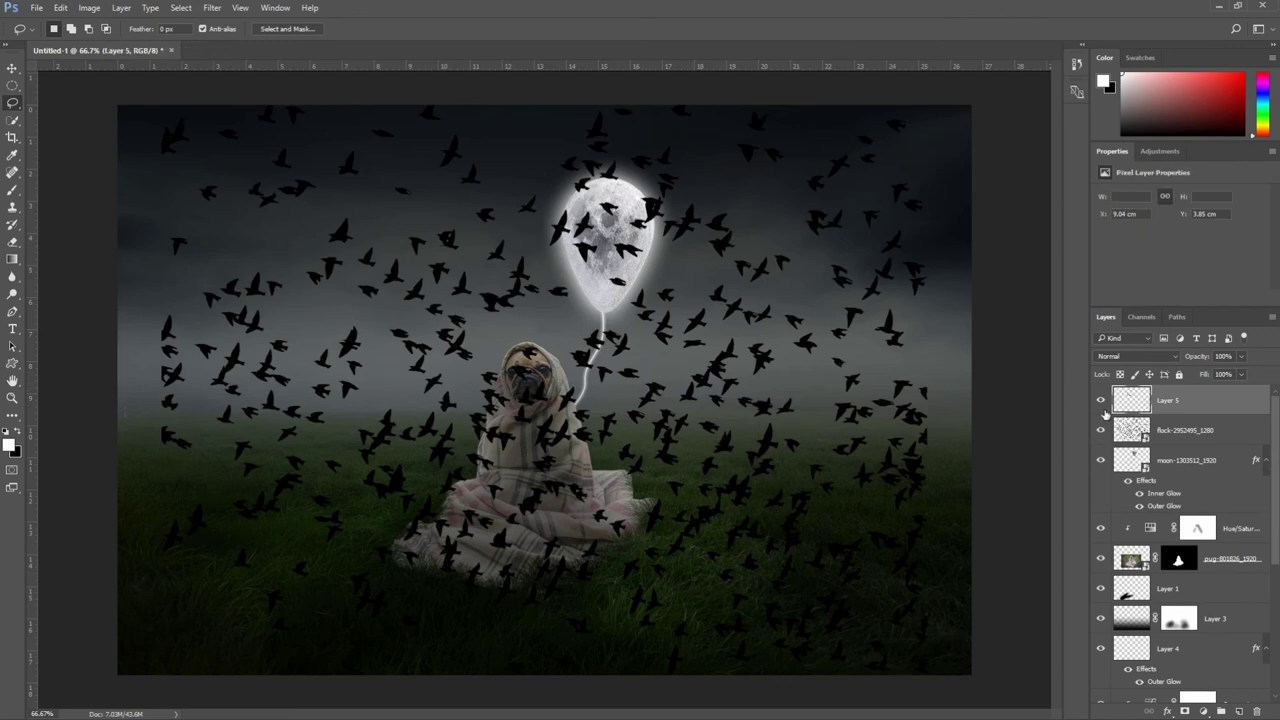
click(1101, 431)
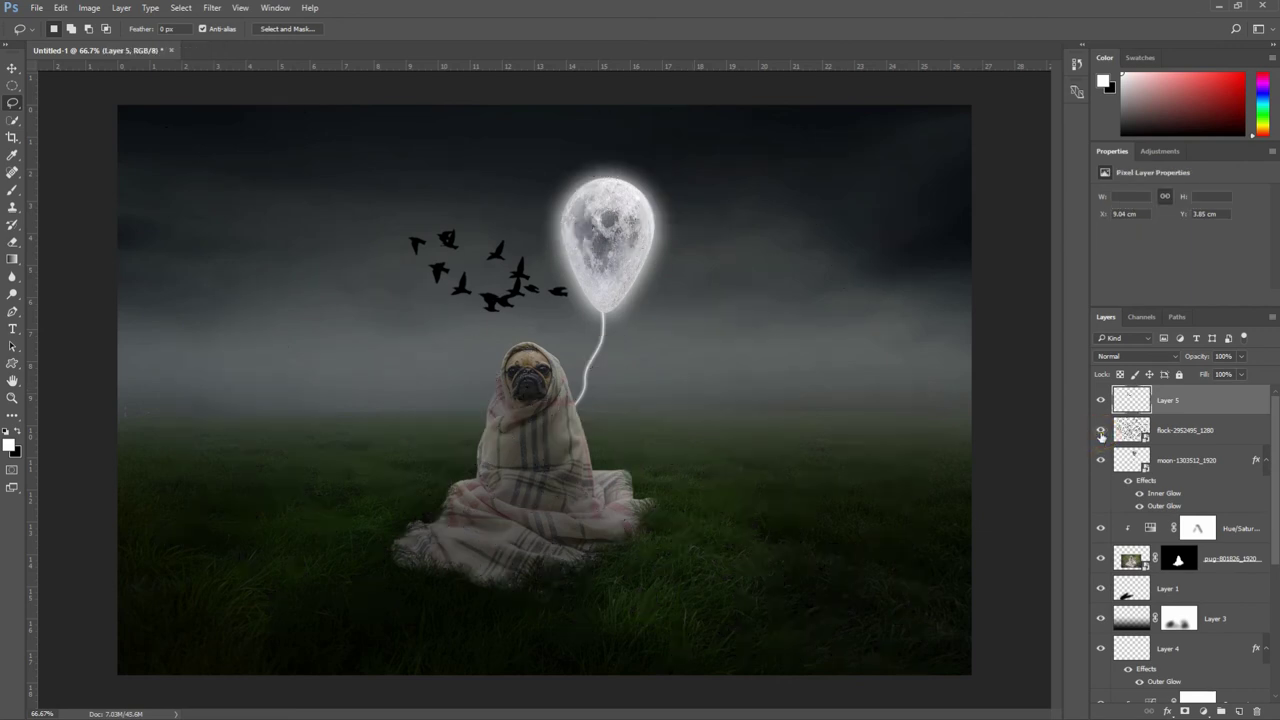
click(1101, 431)
click(1101, 400)
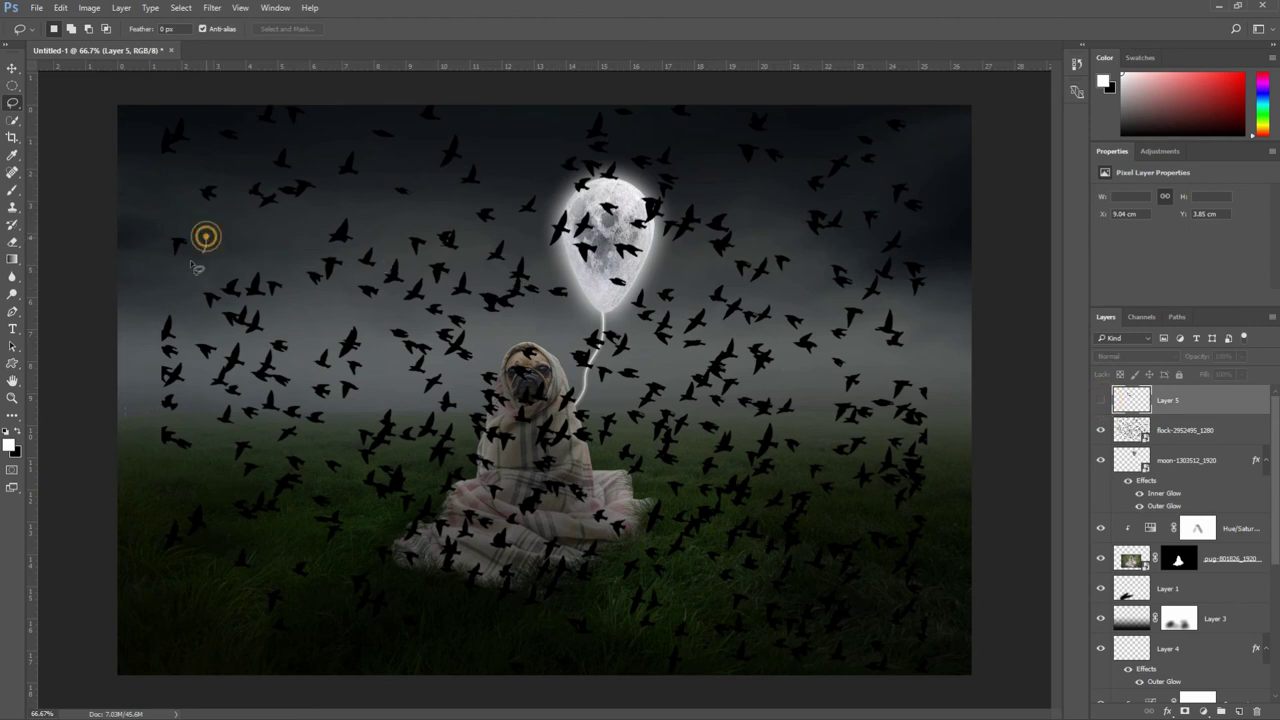
Step: Copy the lone bird at the left onto its own new layer
right_click(215, 244)
click(309, 374)
click(657, 261)
key(alt+bracketleft)
right_click(163, 249)
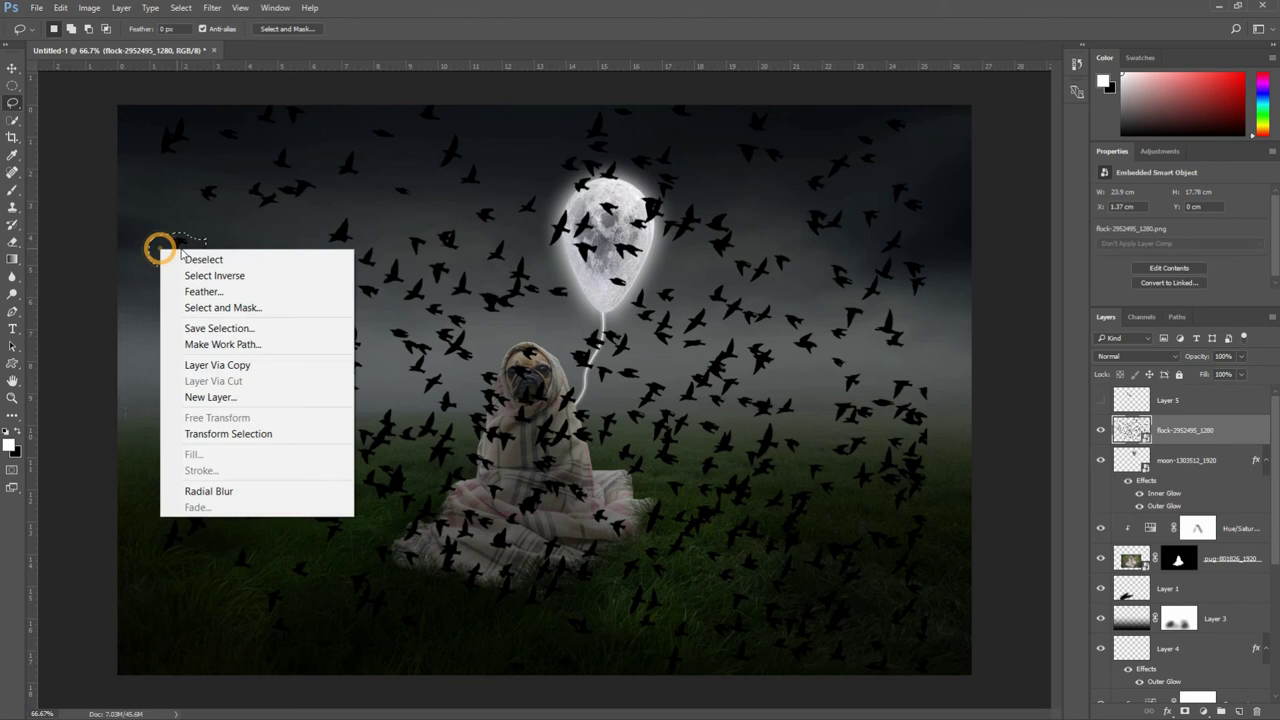
click(251, 366)
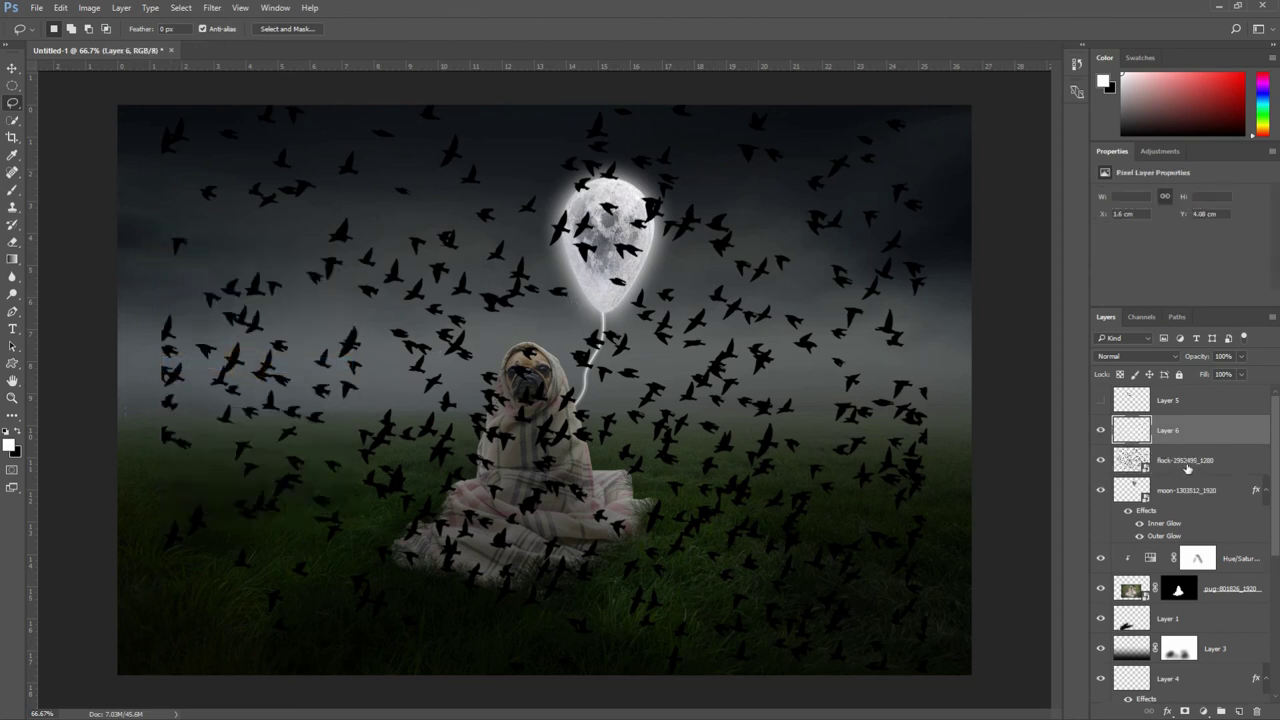
click(1180, 463)
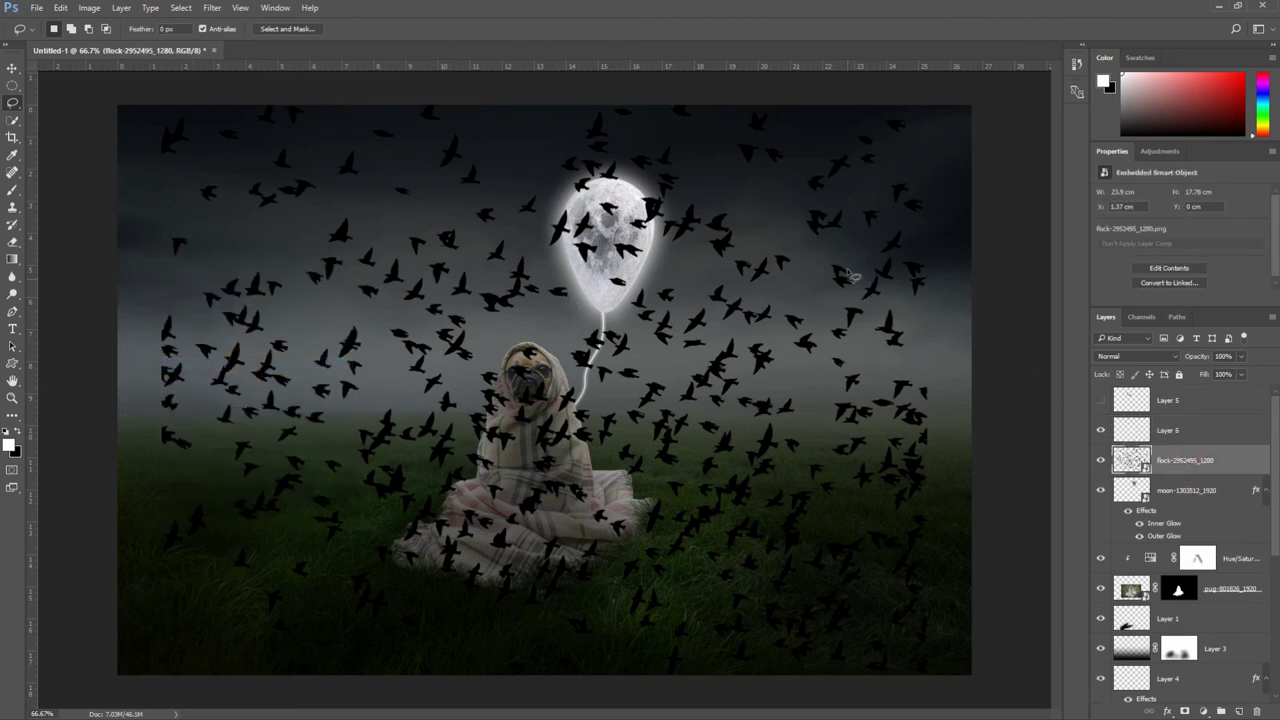
Step: Copy the upper-right birds to a new layer, hide the big flock, and show Layer 5
drag(808, 246, 808, 252)
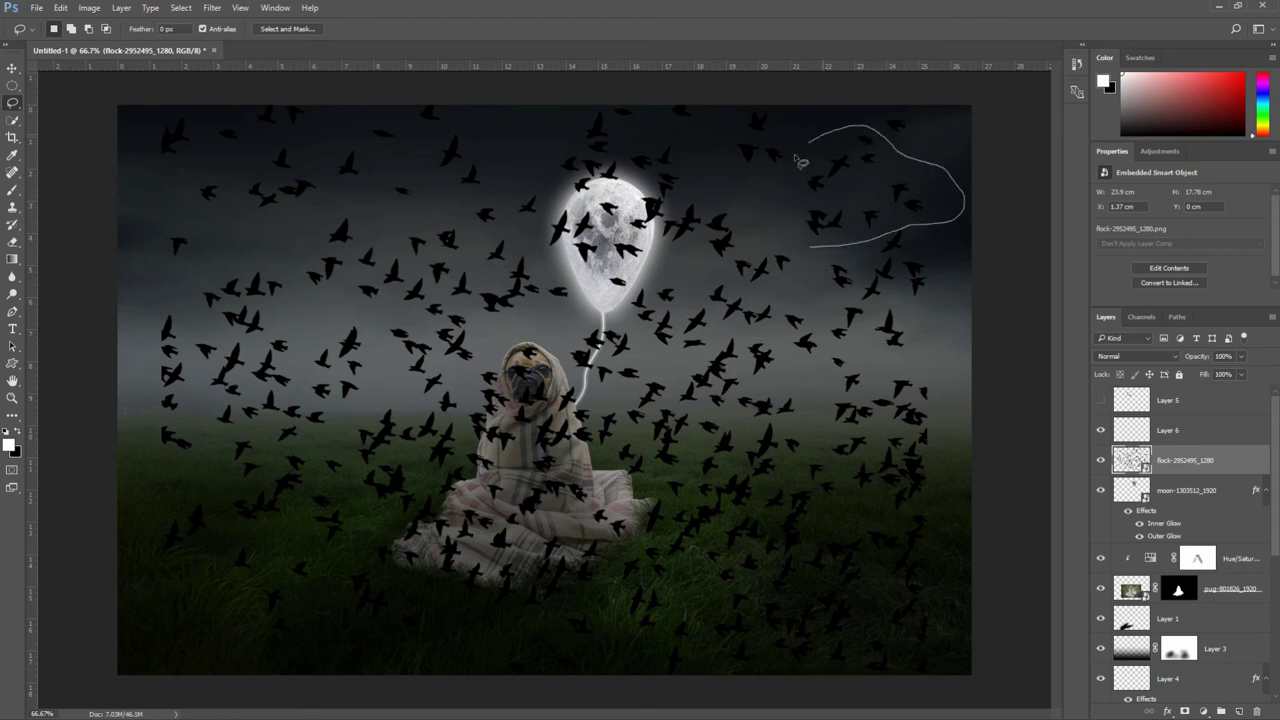
right_click(797, 248)
click(800, 251)
right_click(797, 248)
click(858, 362)
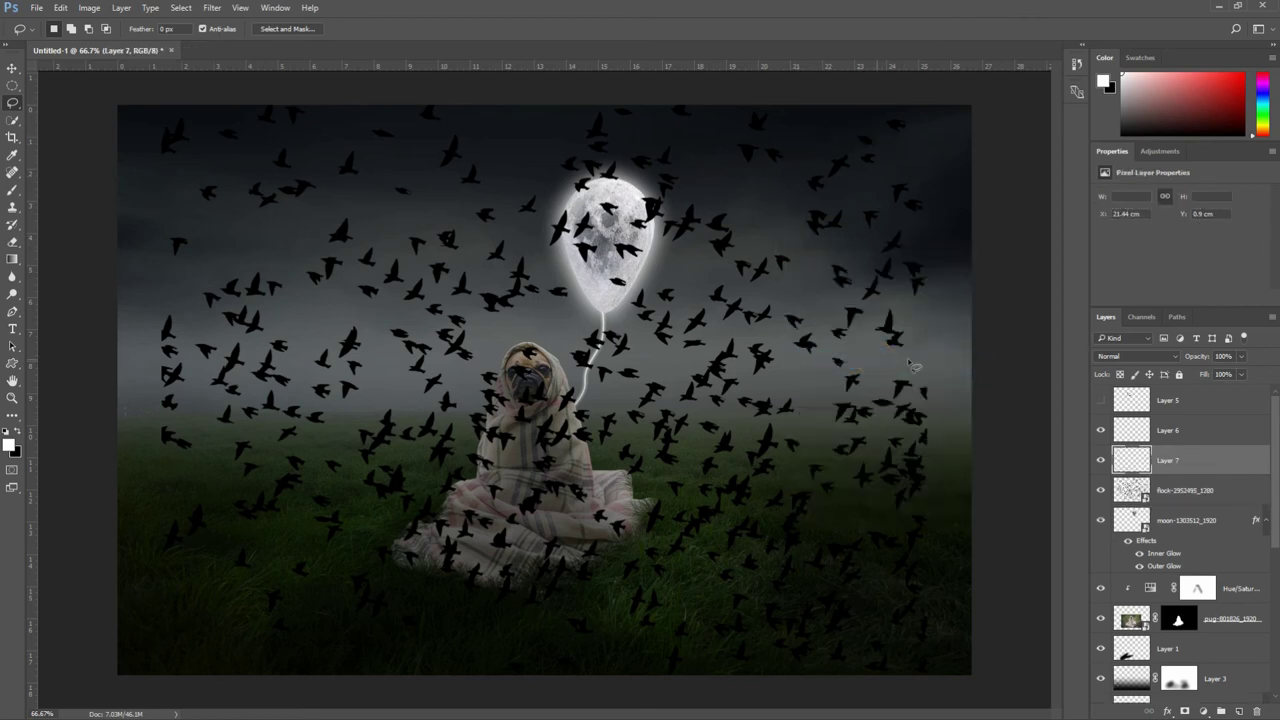
click(1102, 491)
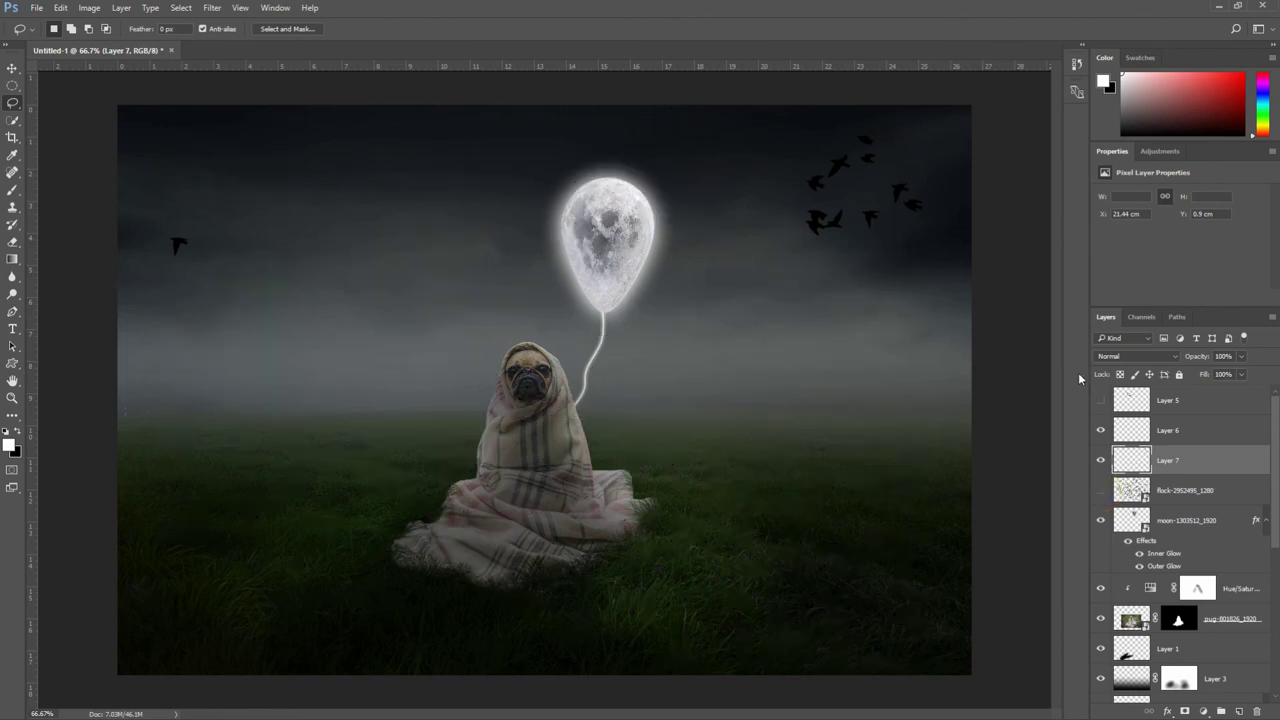
click(1101, 400)
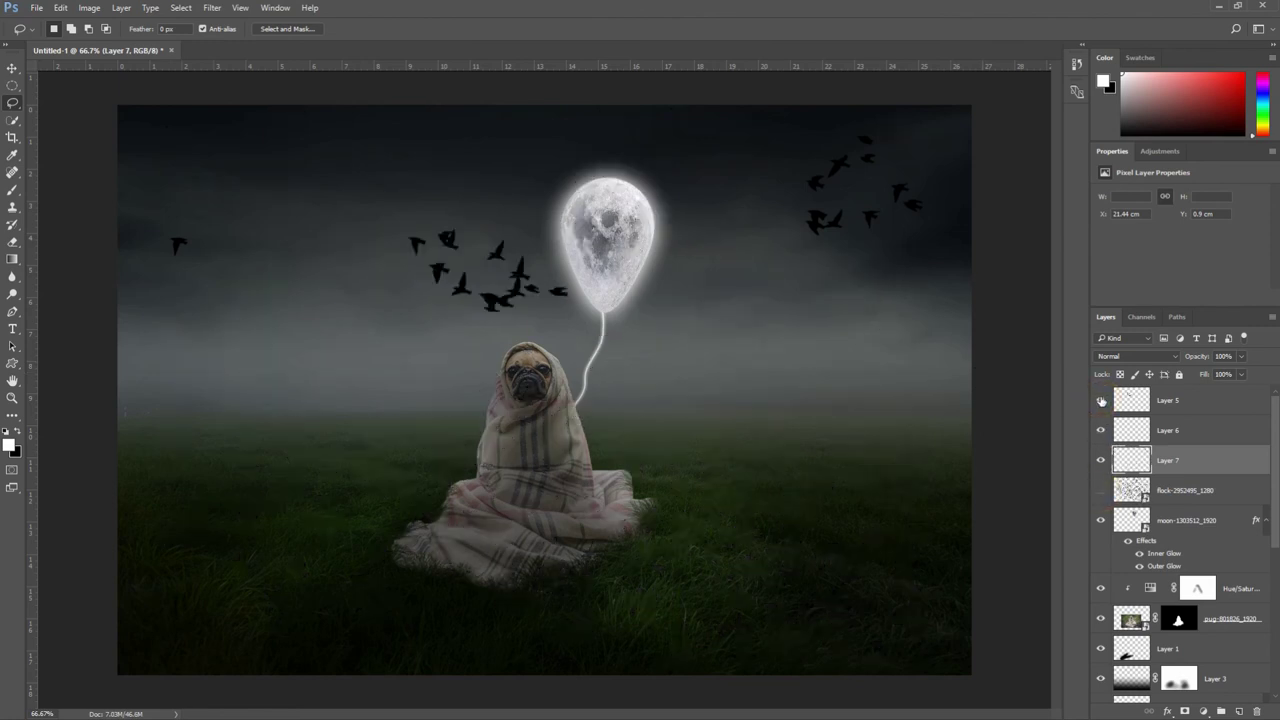
click(18, 68)
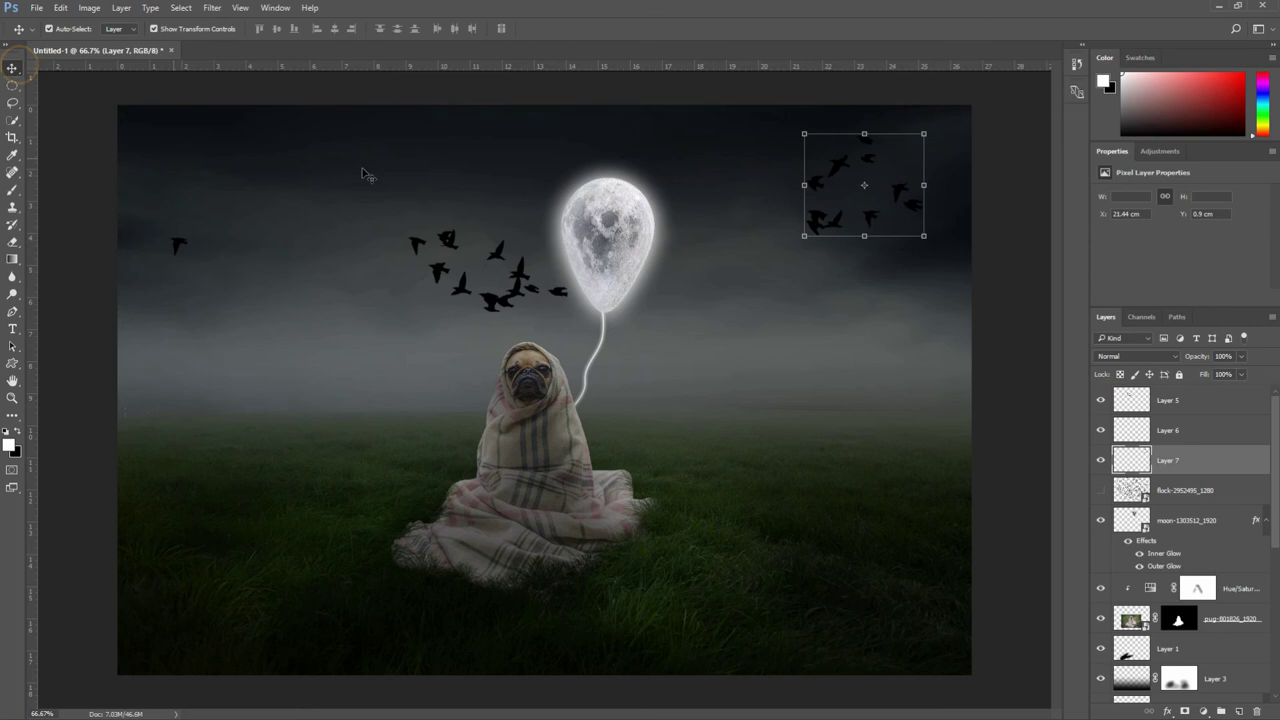
Step: Shrink Layer 5's birds beside the moon and move them up-left
click(838, 176)
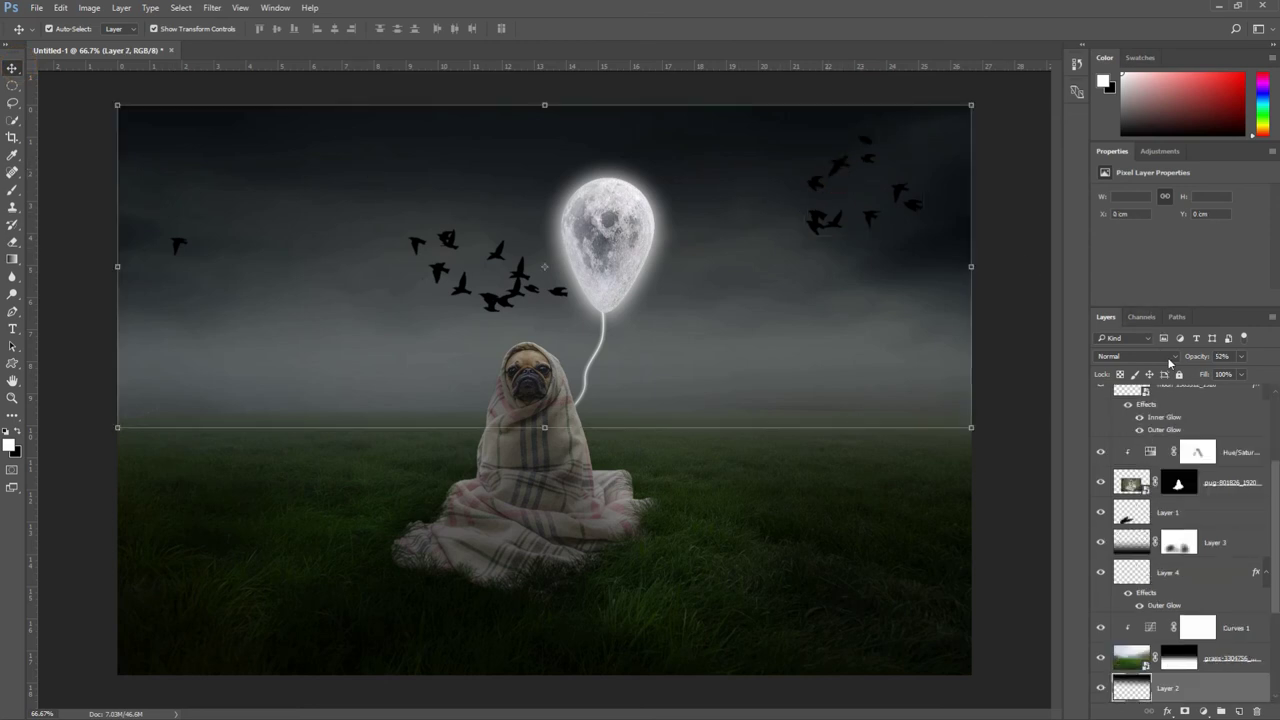
scroll(1190, 450, up, 5)
click(1130, 398)
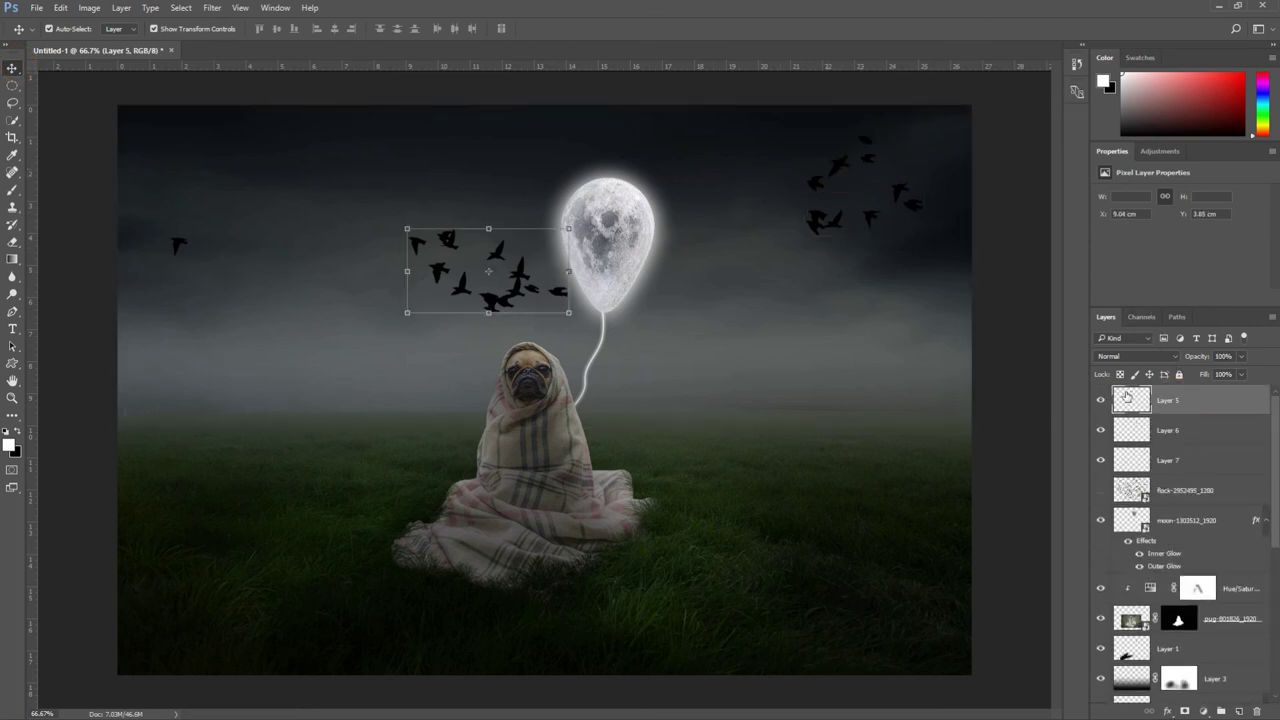
mouse_move(569, 312)
mouse_down()
mouse_move(520, 285)
mouse_move(493, 236)
mouse_up()
click(588, 29)
Step: Transform the lone bird, moving it up and to the right
click(180, 244)
key(ctrl+t)
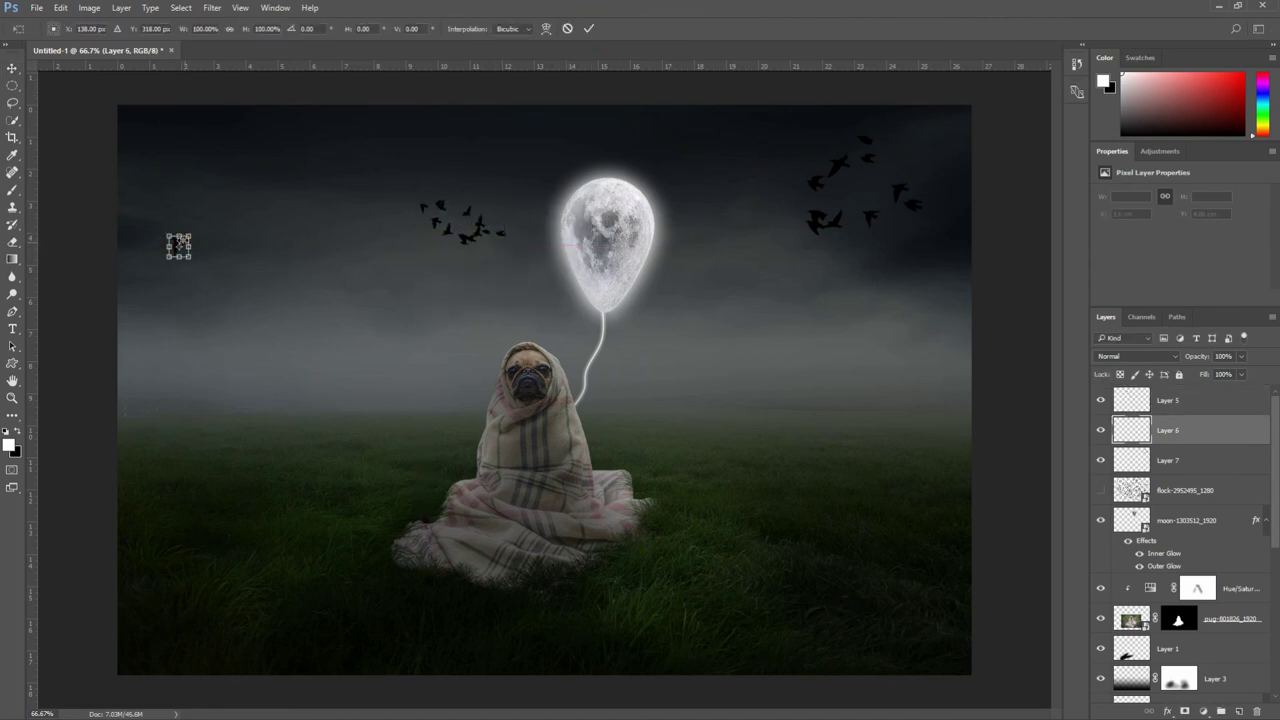
scroll(178, 246, up, 2)
drag(132, 229, 200, 191)
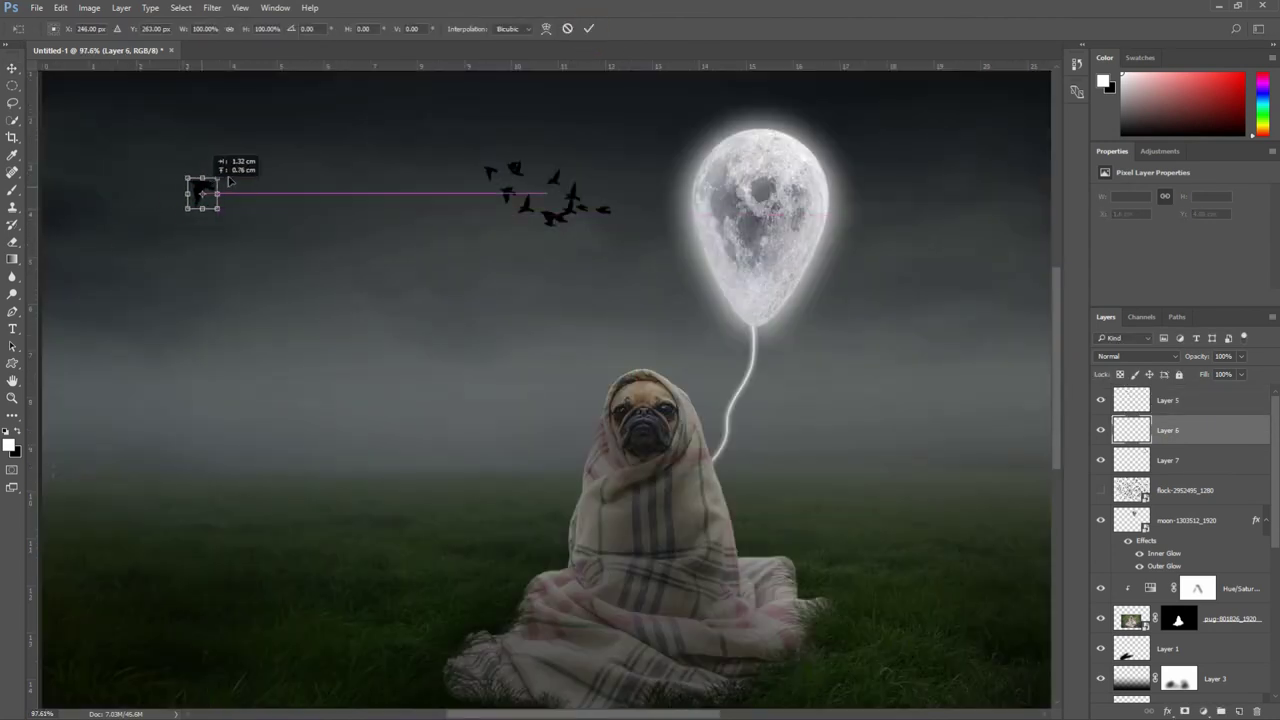
scroll(294, 200, down, 2)
click(589, 28)
Step: Shrink the top-right bird group, nudge it down-left, and show the big flock again
click(697, 108)
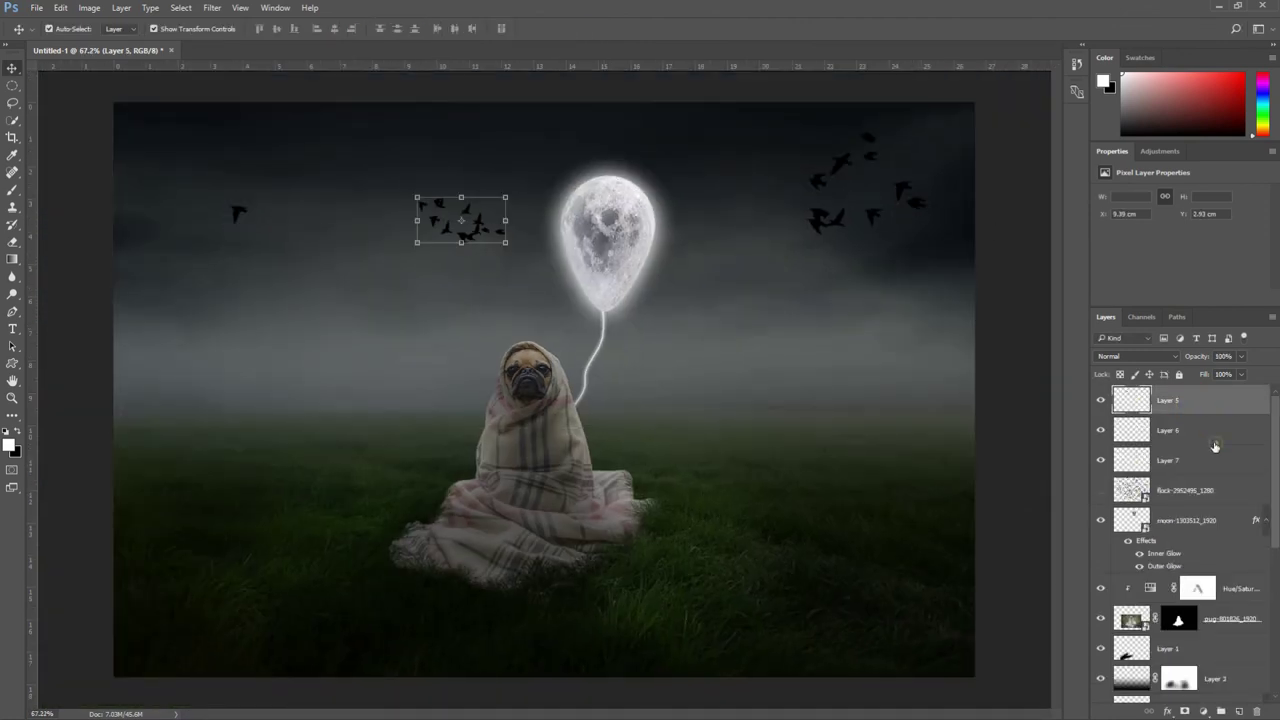
drag(930, 130, 912, 146)
drag(864, 190, 817, 225)
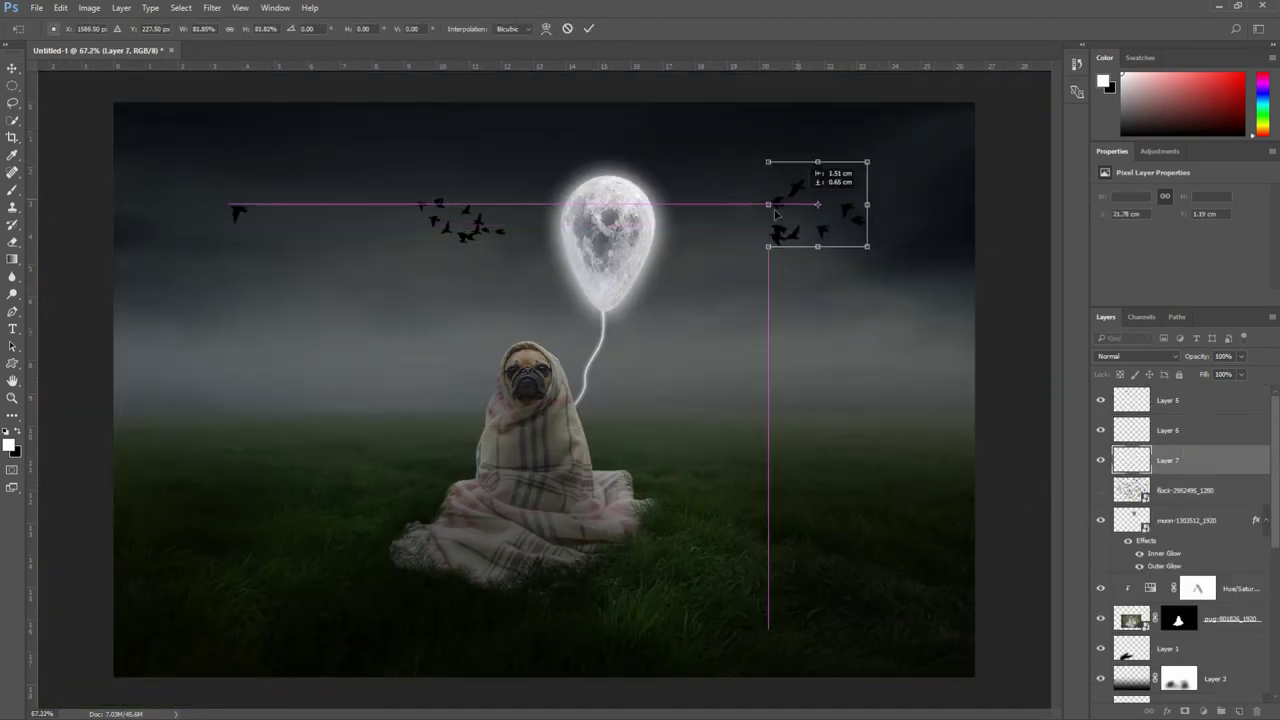
click(589, 28)
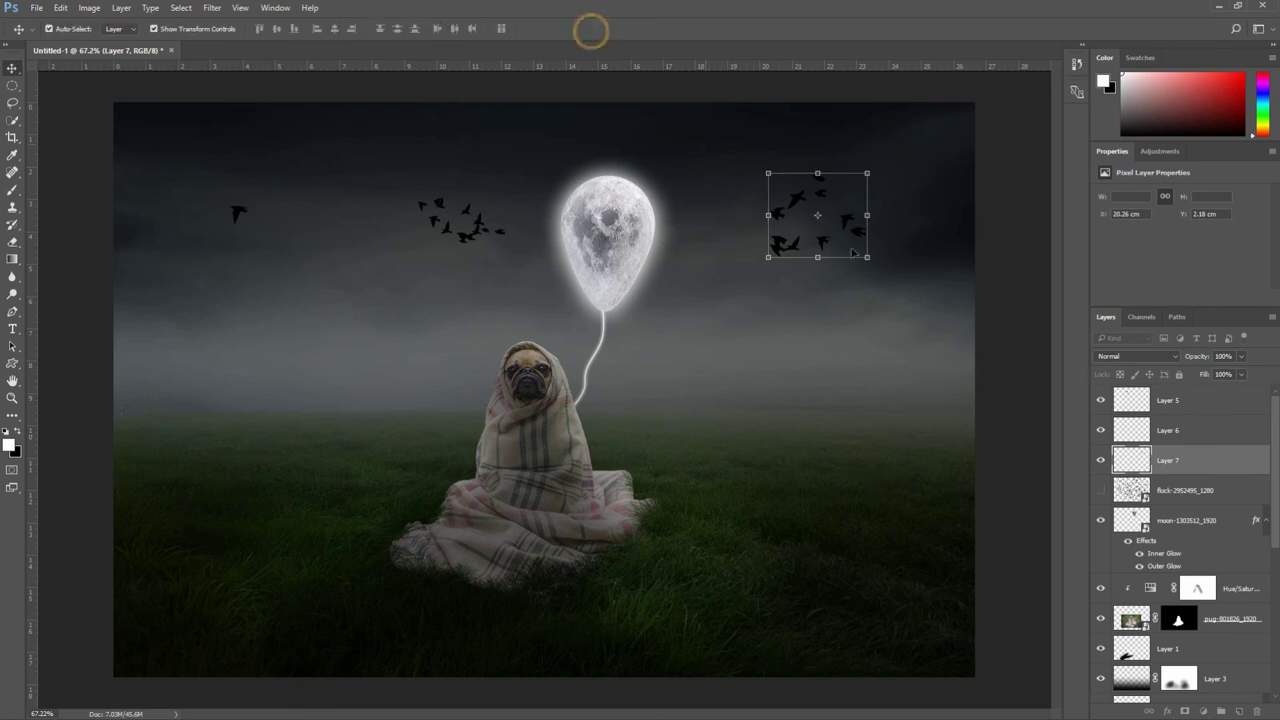
click(1170, 489)
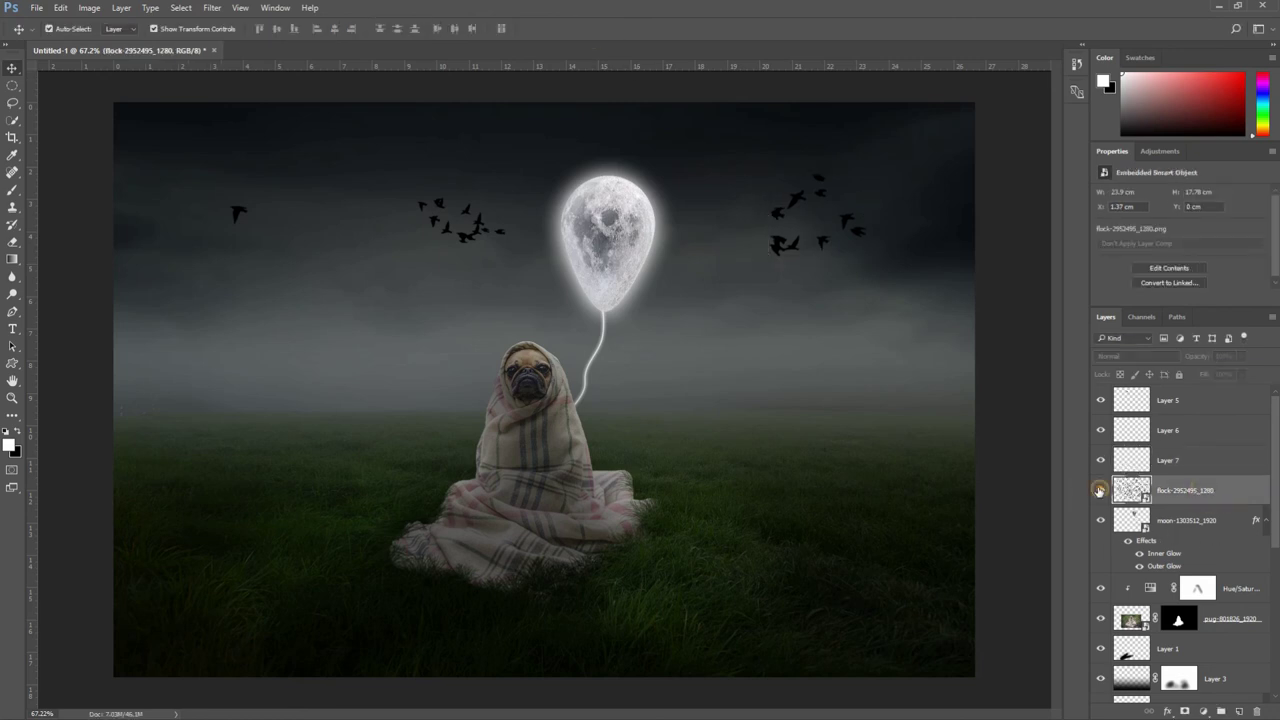
click(1099, 490)
click(13, 102)
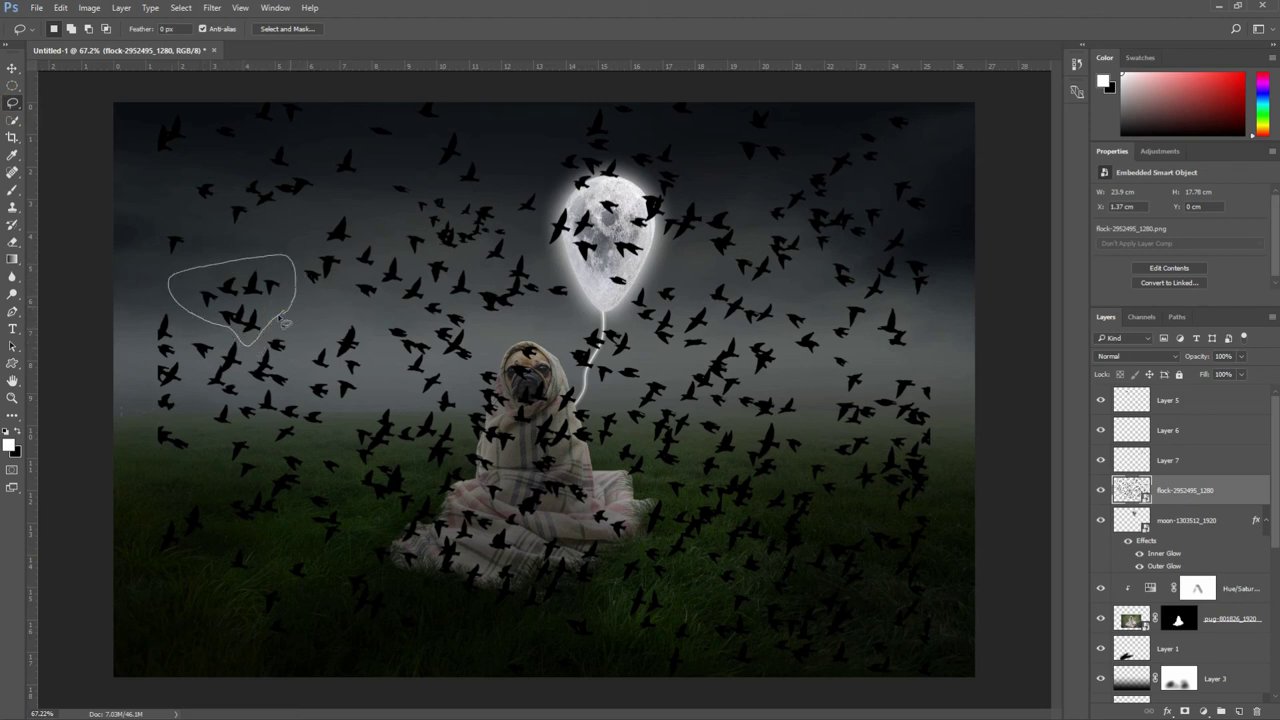
Step: Copy the lassoed birds to Layer 8, hide the flock, and move them beside the balloon
right_click(290, 298)
click(350, 409)
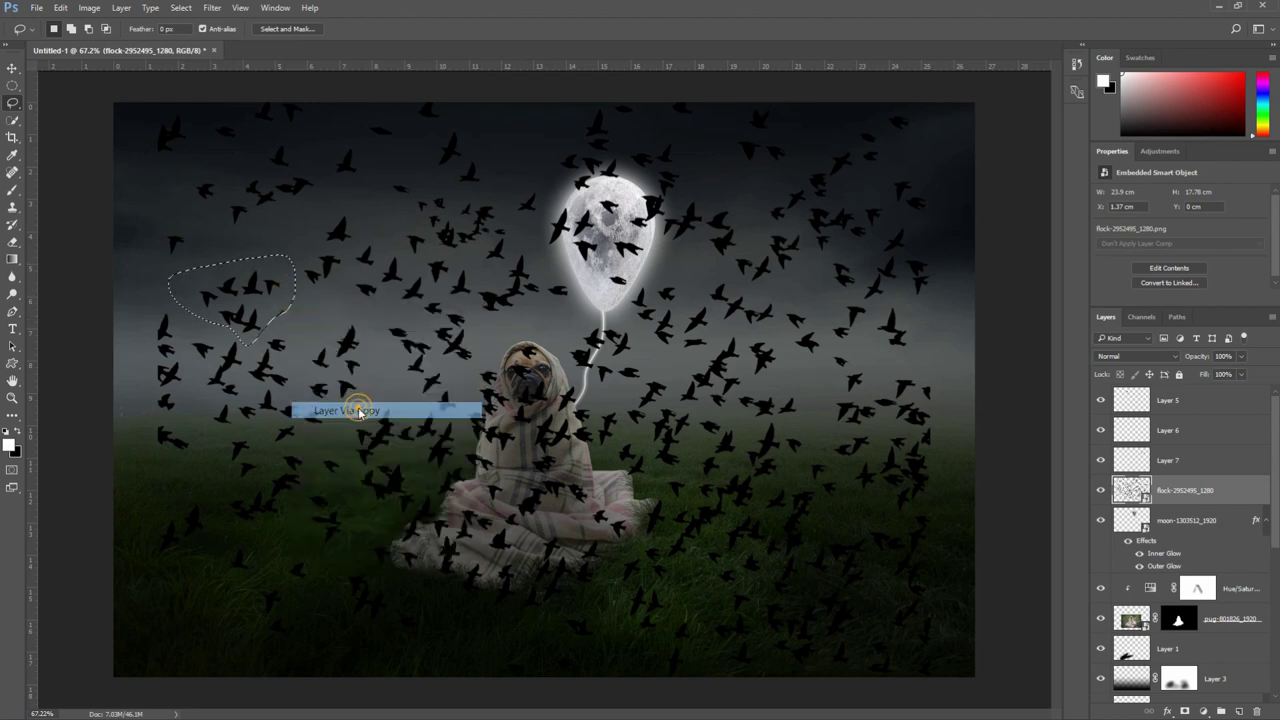
click(13, 68)
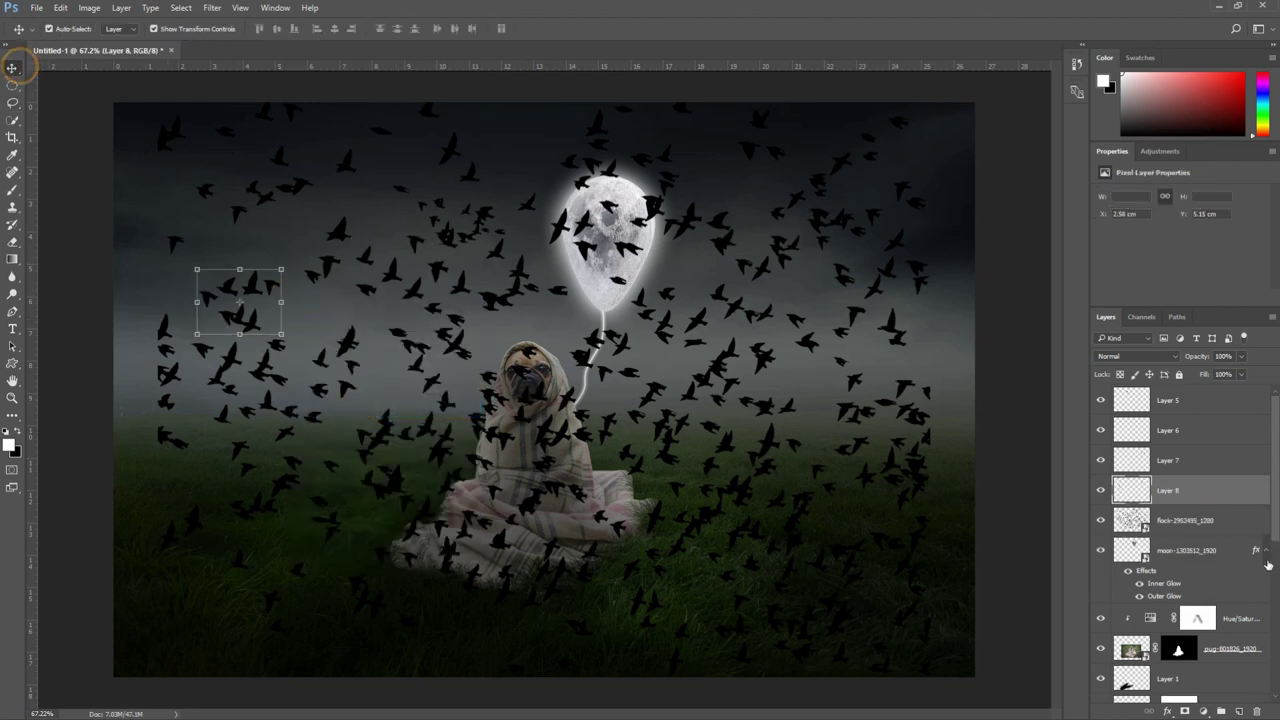
click(1102, 520)
drag(256, 290, 441, 293)
click(1228, 403)
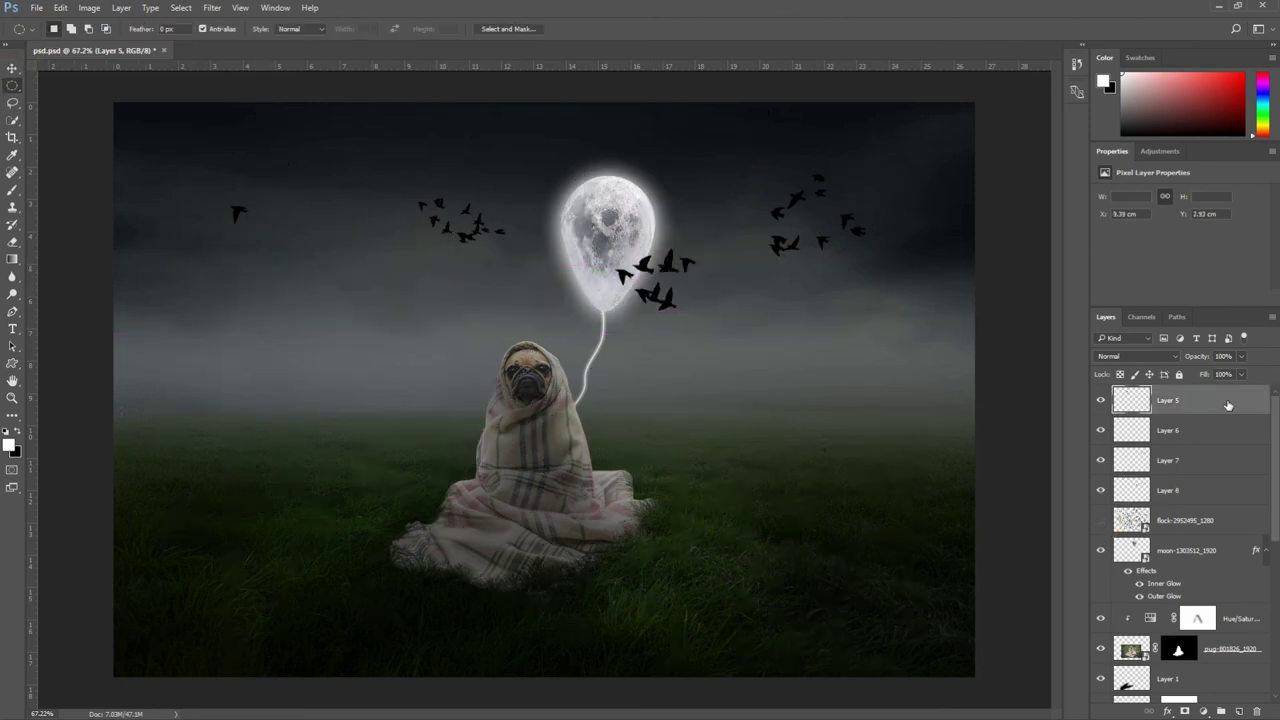
scroll(1228, 403, down, 1)
scroll(1228, 403, down, 2)
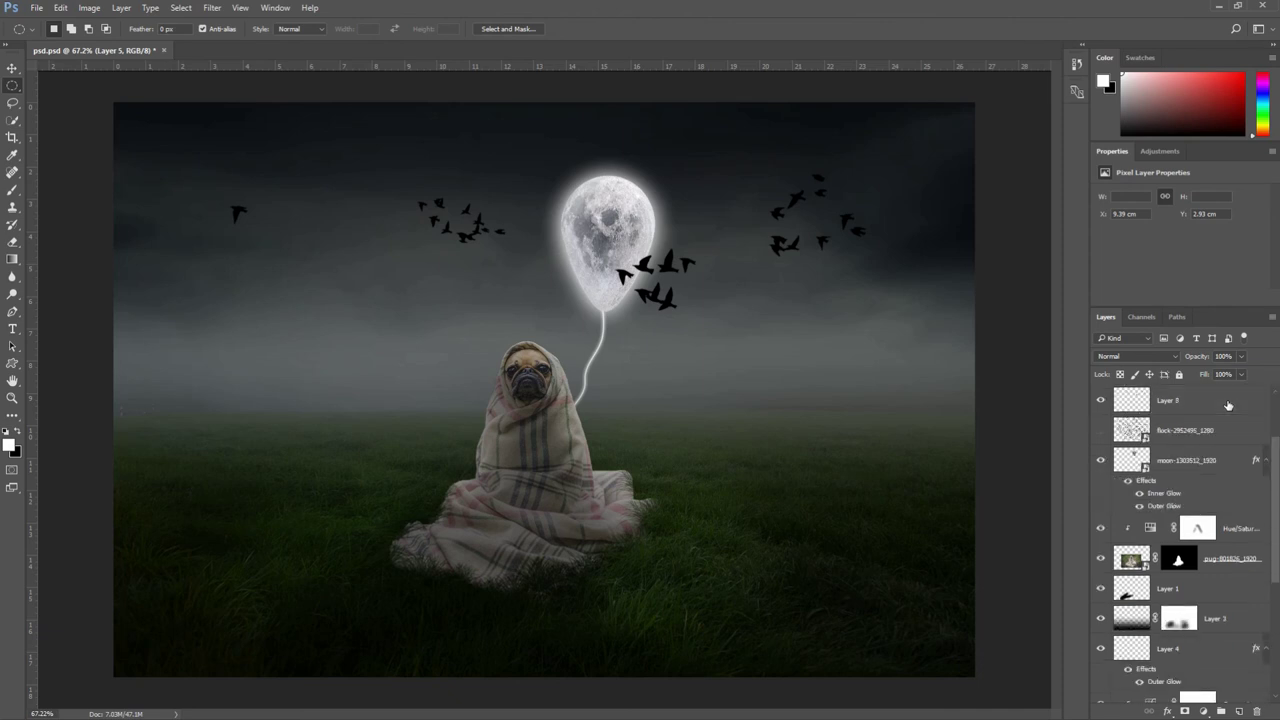
scroll(1228, 403, down, 1)
scroll(1228, 403, down, 1)
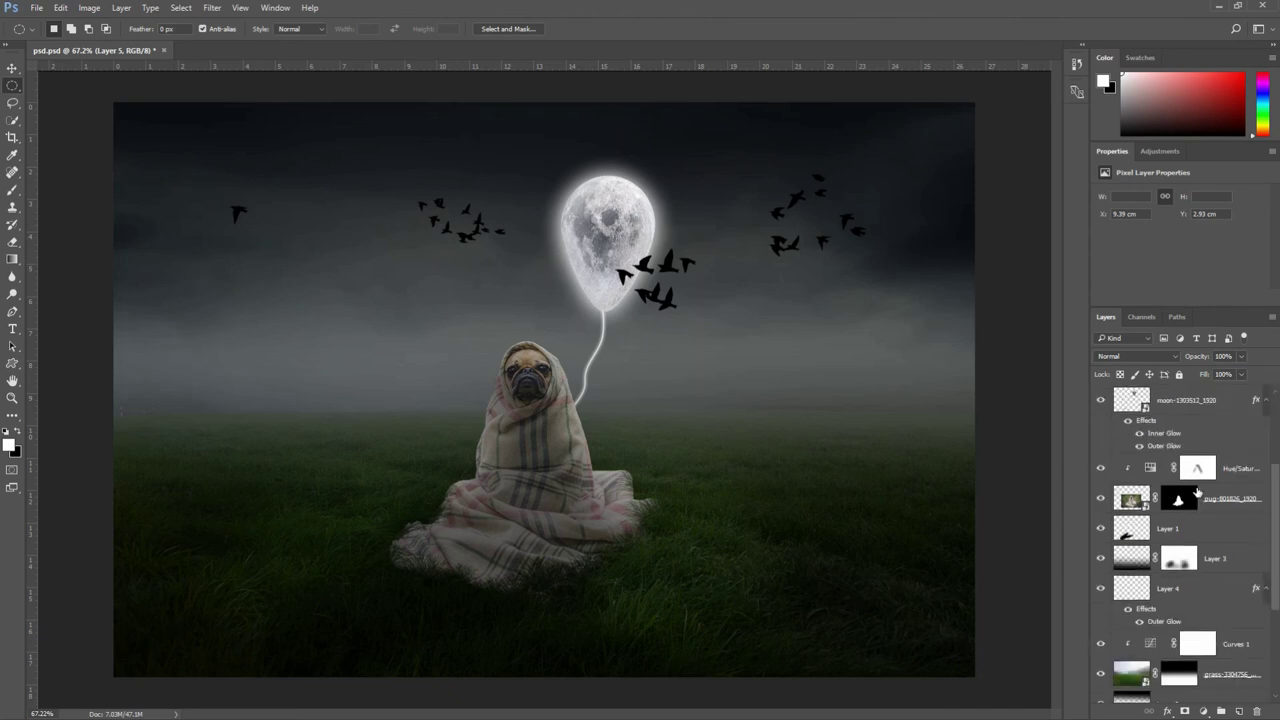
Step: Paint the Hue/Saturation mask along the pug's right side with a soft 34 px brush
click(1197, 468)
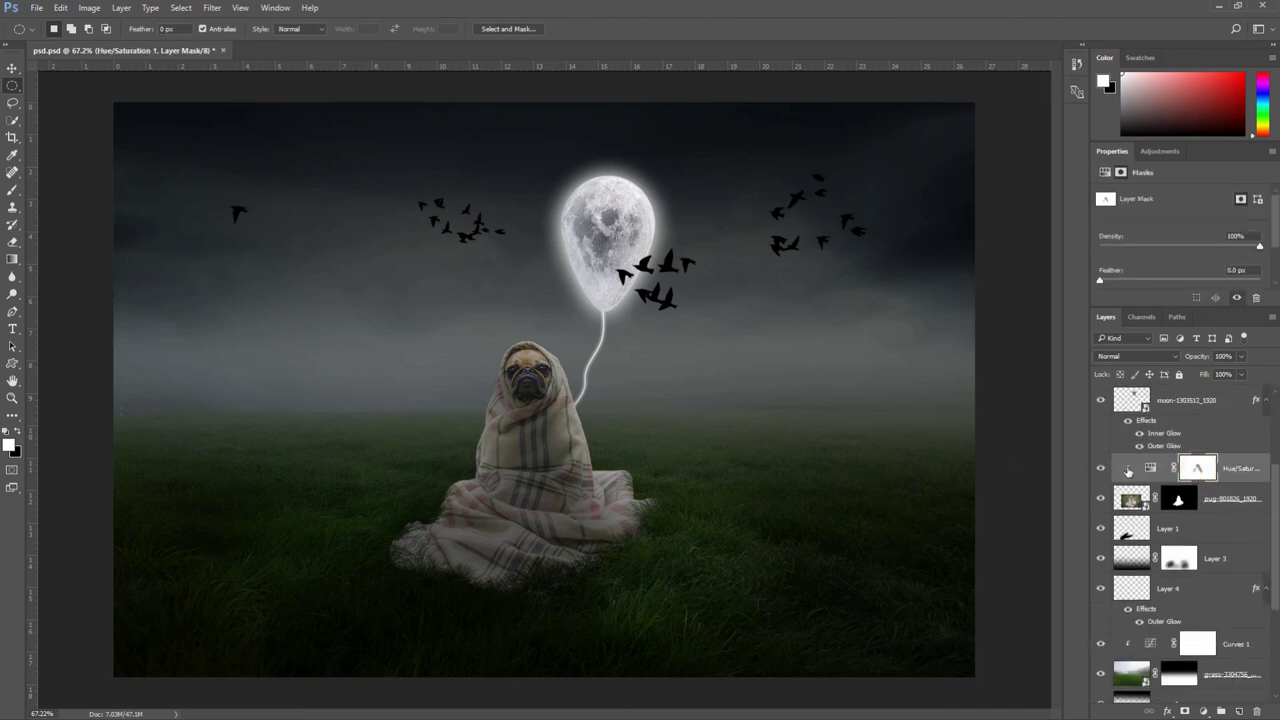
click(12, 191)
right_click(485, 283)
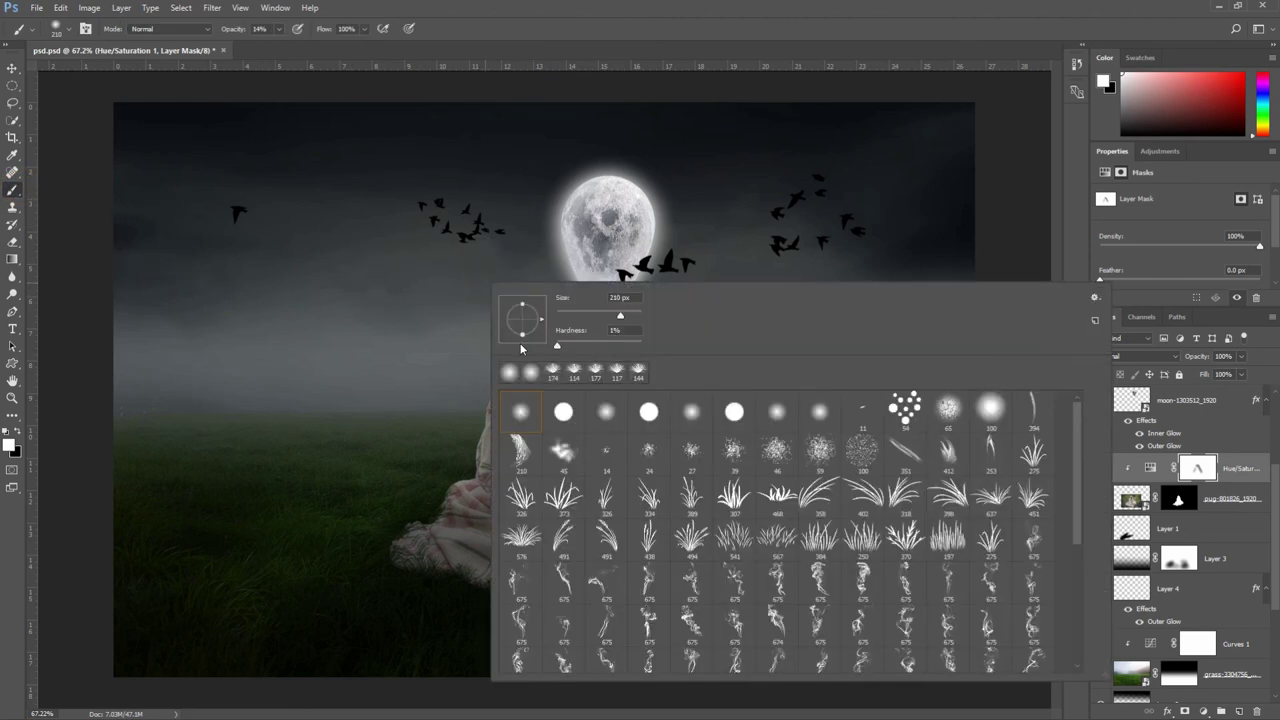
click(517, 404)
click(601, 26)
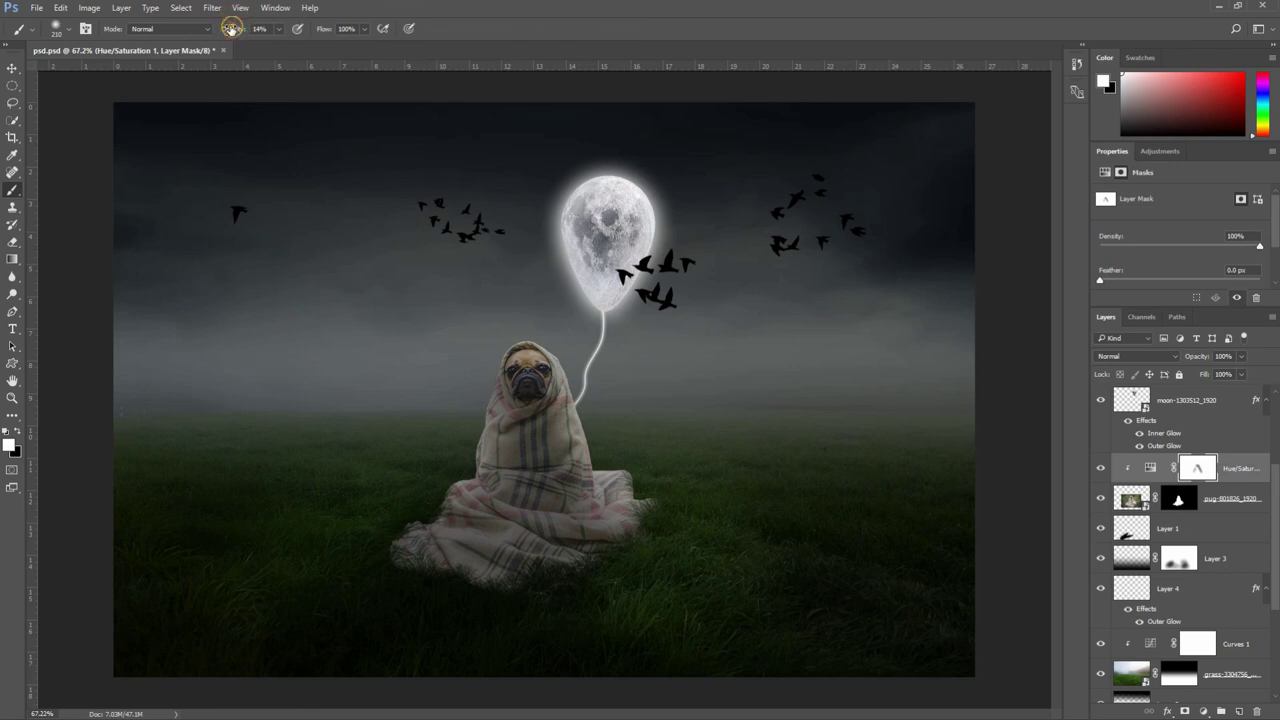
drag(485, 393, 458, 390)
drag(571, 371, 472, 366)
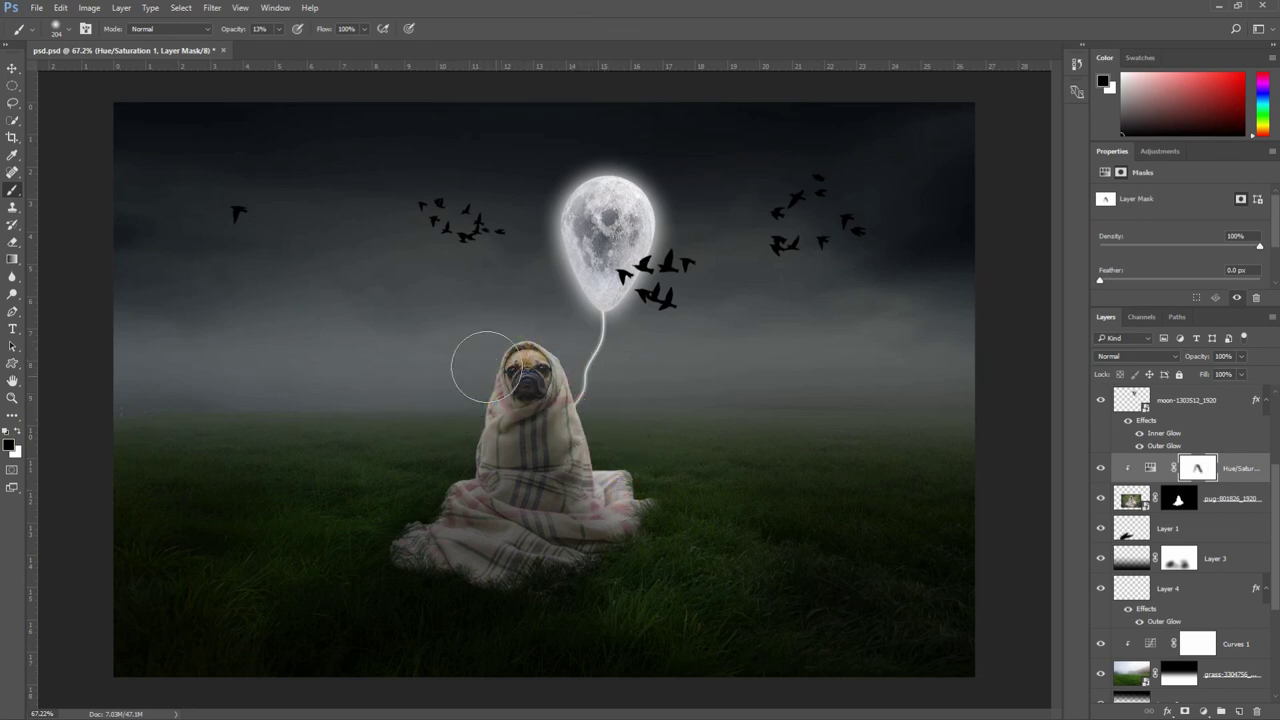
Step: Brighten the grass right of the pug on the Curves 1 mask with a 314 px brush
scroll(1205, 572, down, 1)
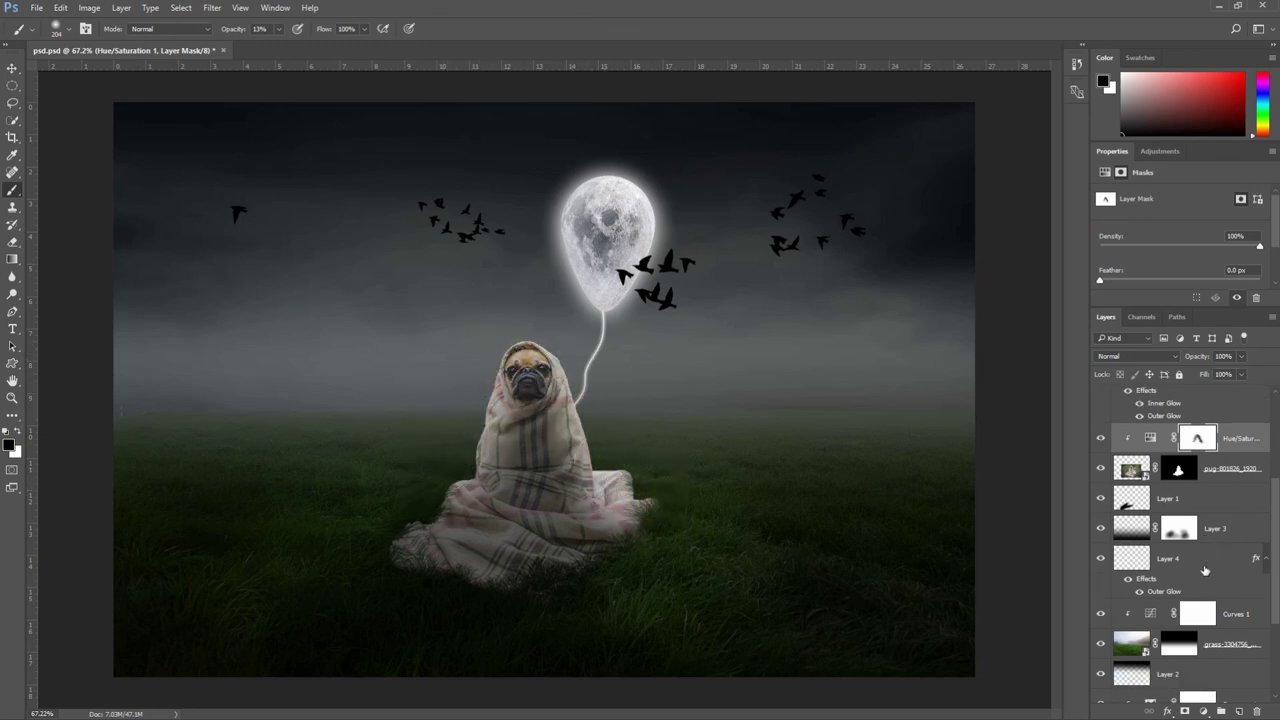
scroll(1199, 552, down, 1)
scroll(1194, 564, down, 1)
click(1193, 561)
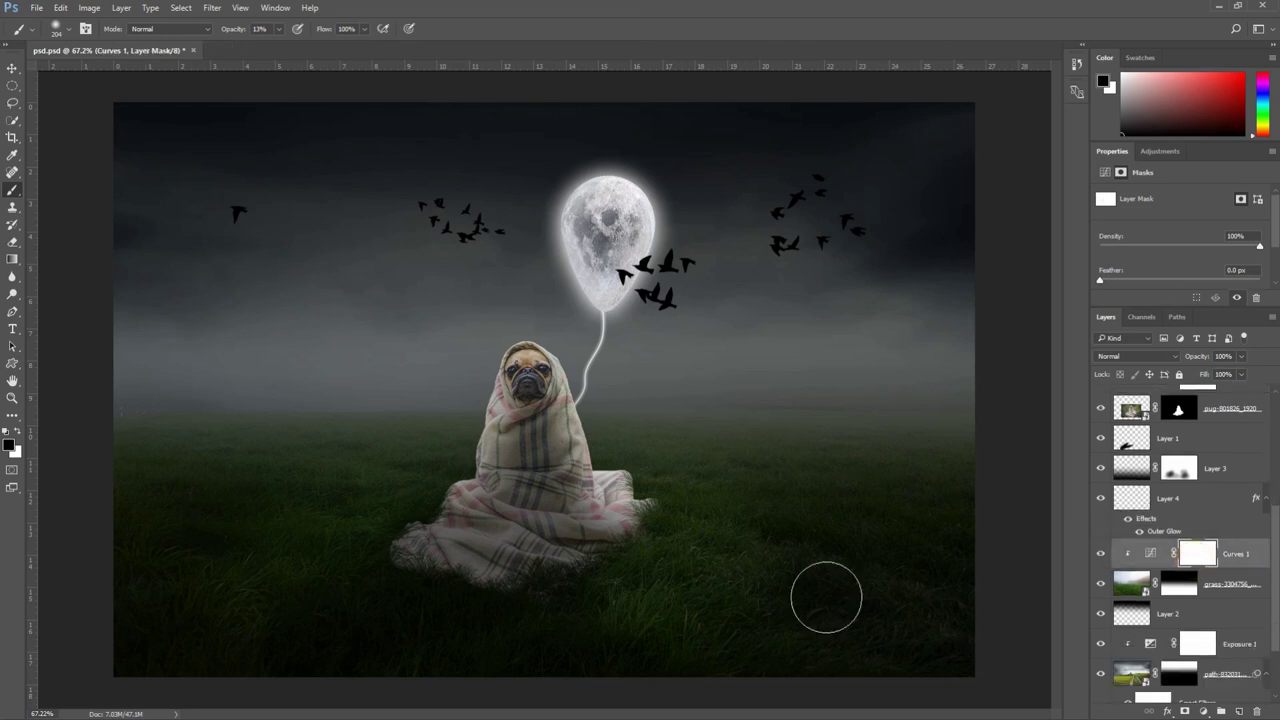
mouse_move(368, 492)
mouse_down()
mouse_move(420, 492)
mouse_move(371, 471)
mouse_move(314, 491)
mouse_move(360, 474)
mouse_move(322, 517)
mouse_move(629, 543)
mouse_move(700, 471)
mouse_up()
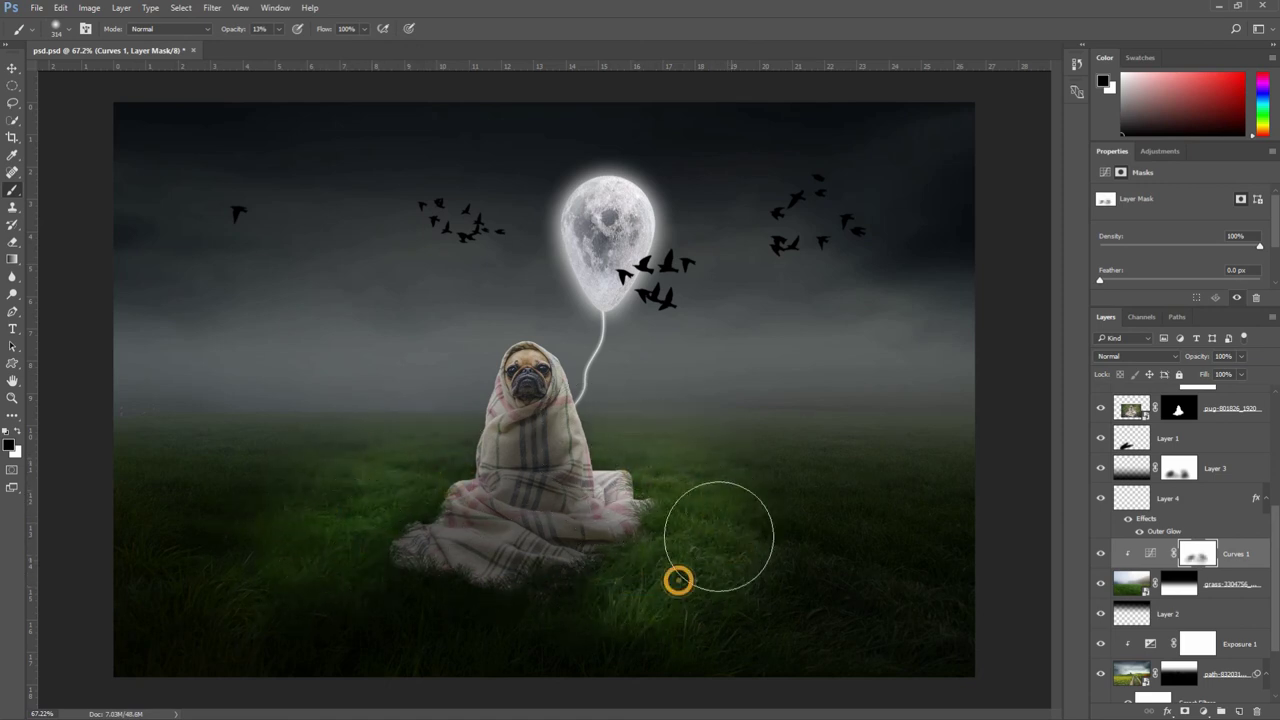
drag(714, 543, 734, 457)
Step: Select the pug, its shadow Layer 1 and the Hue/Saturation adjustment together
key(ctrl+0)
key(m)
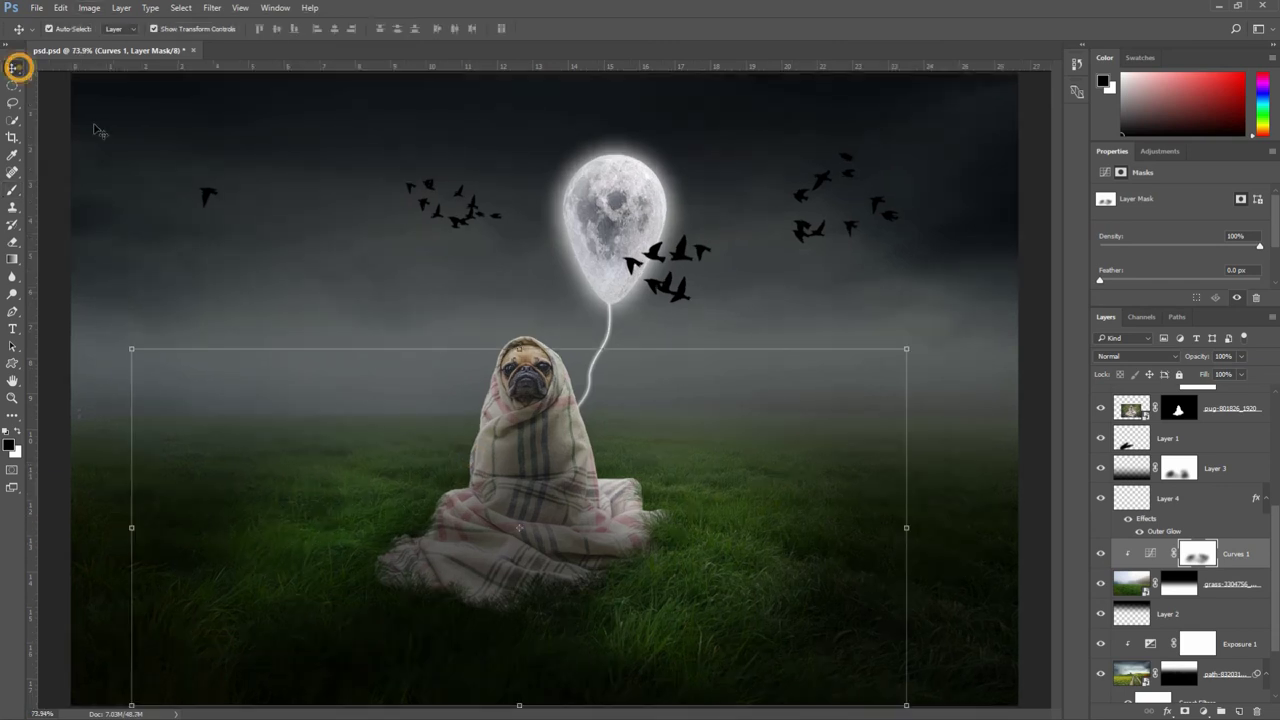
scroll(1234, 560, up, 2)
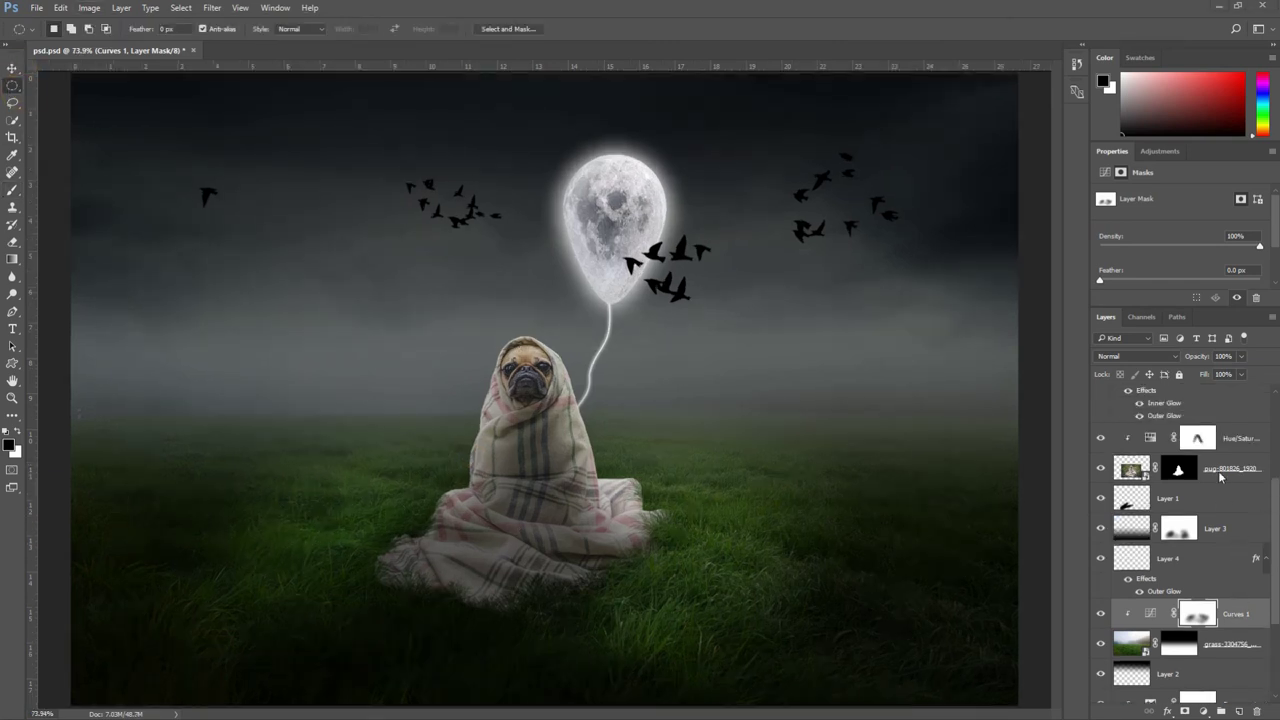
click(1237, 477)
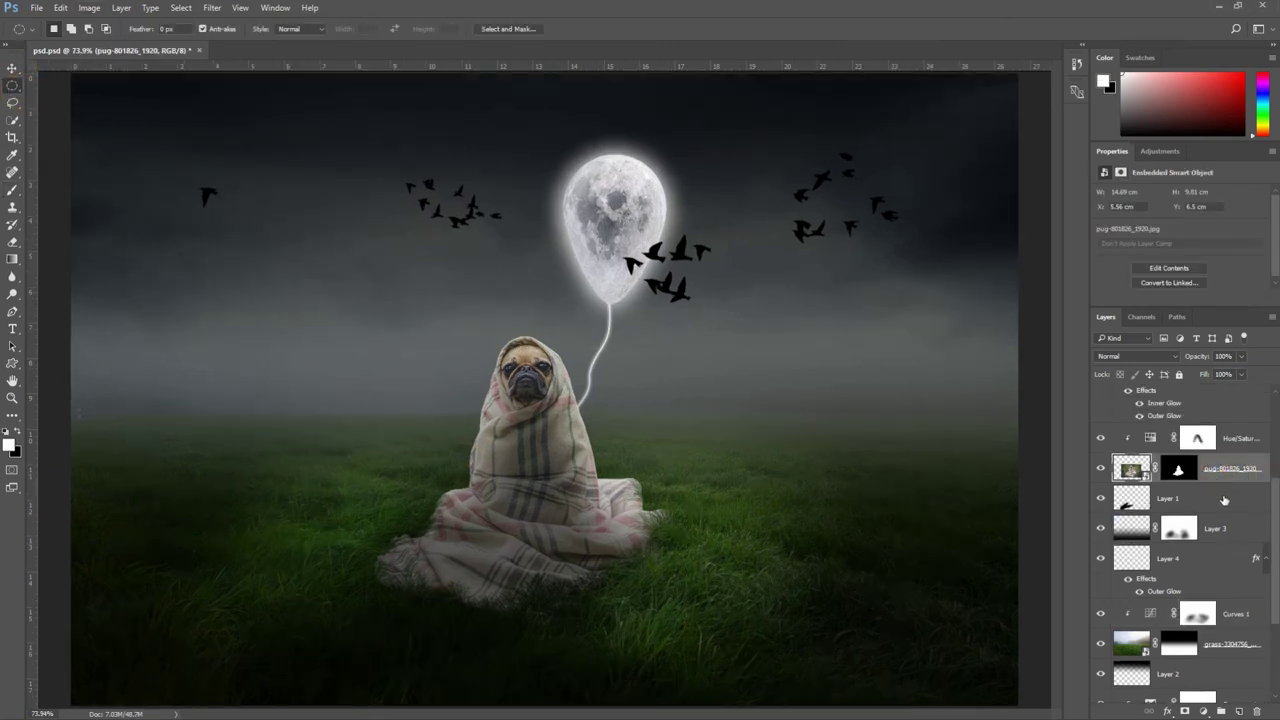
shift+click(1222, 498)
shift+click(1238, 443)
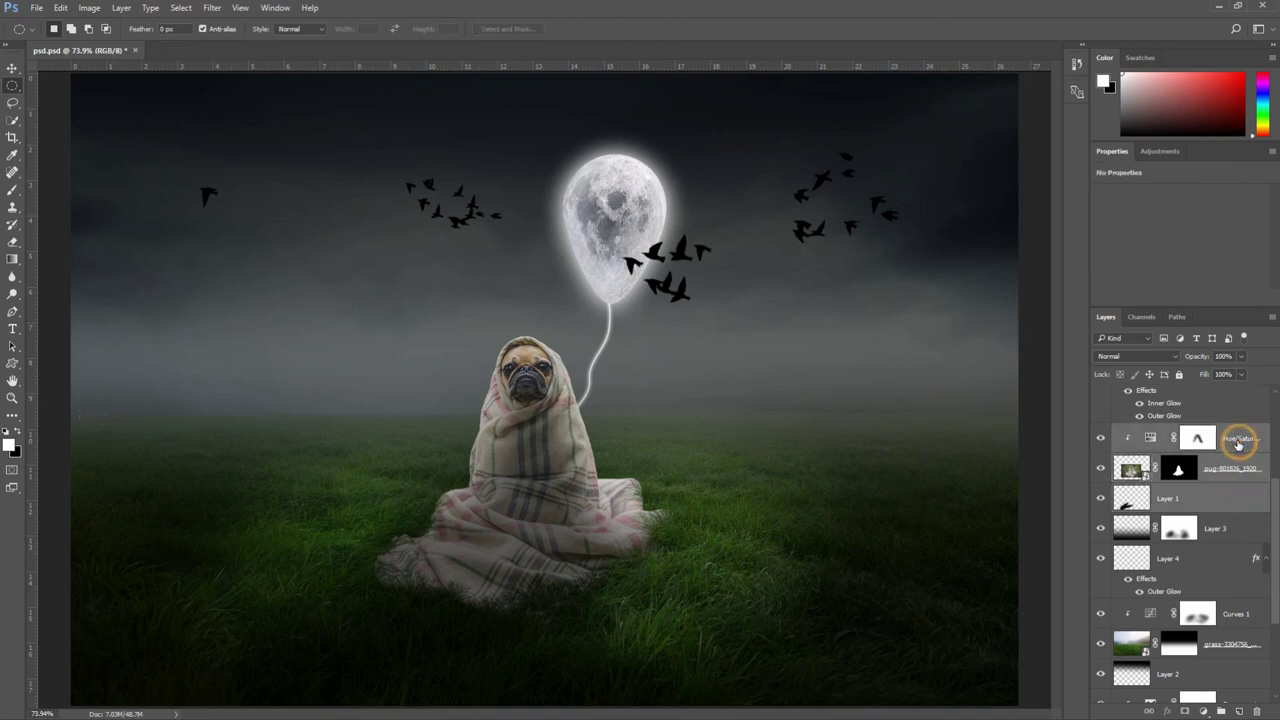
Step: Scale the pug group down to about 84%, shift it right, and commit
click(12, 67)
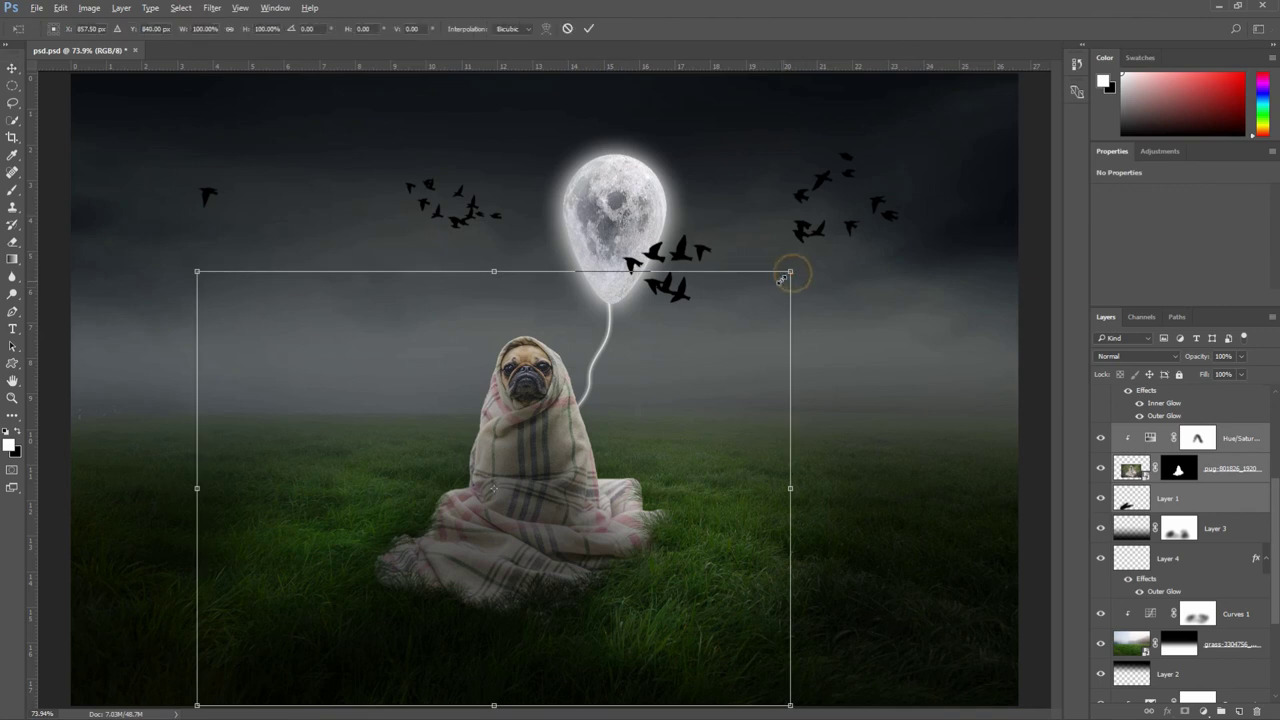
drag(790, 271, 751, 287)
drag(546, 496, 570, 495)
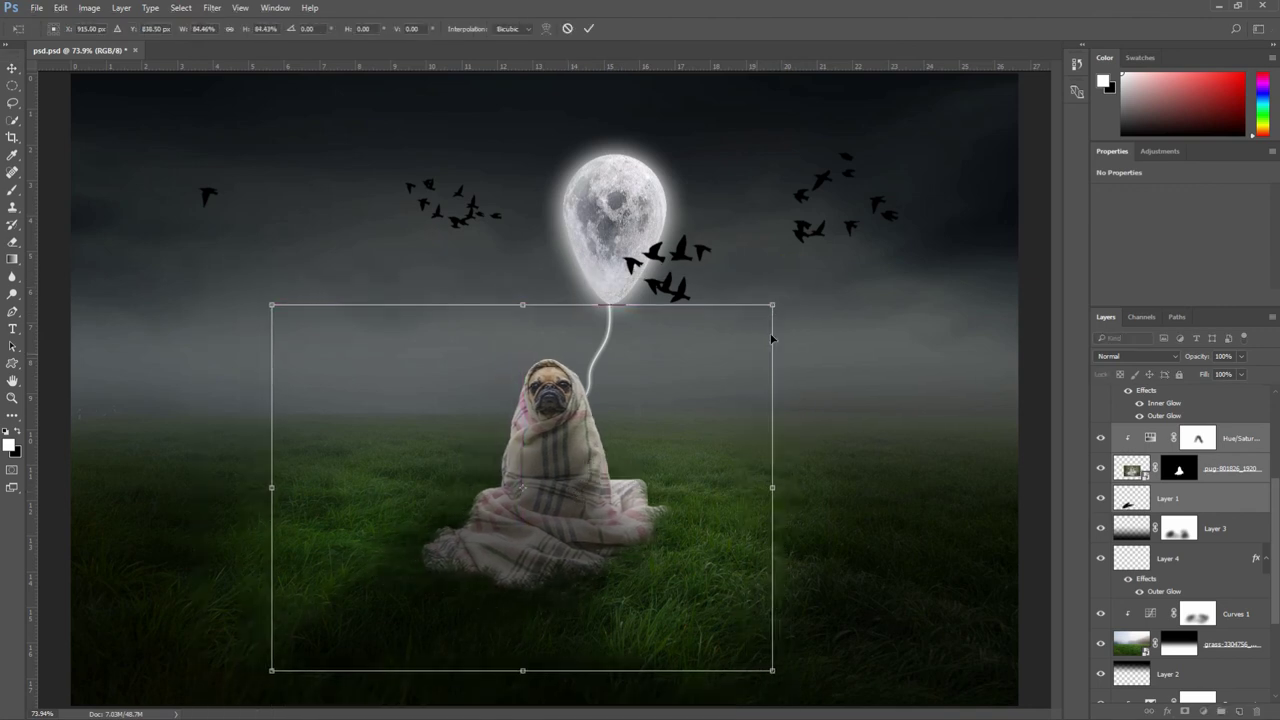
drag(769, 304, 763, 312)
click(588, 28)
click(13, 86)
scroll(45, 116, down, 1)
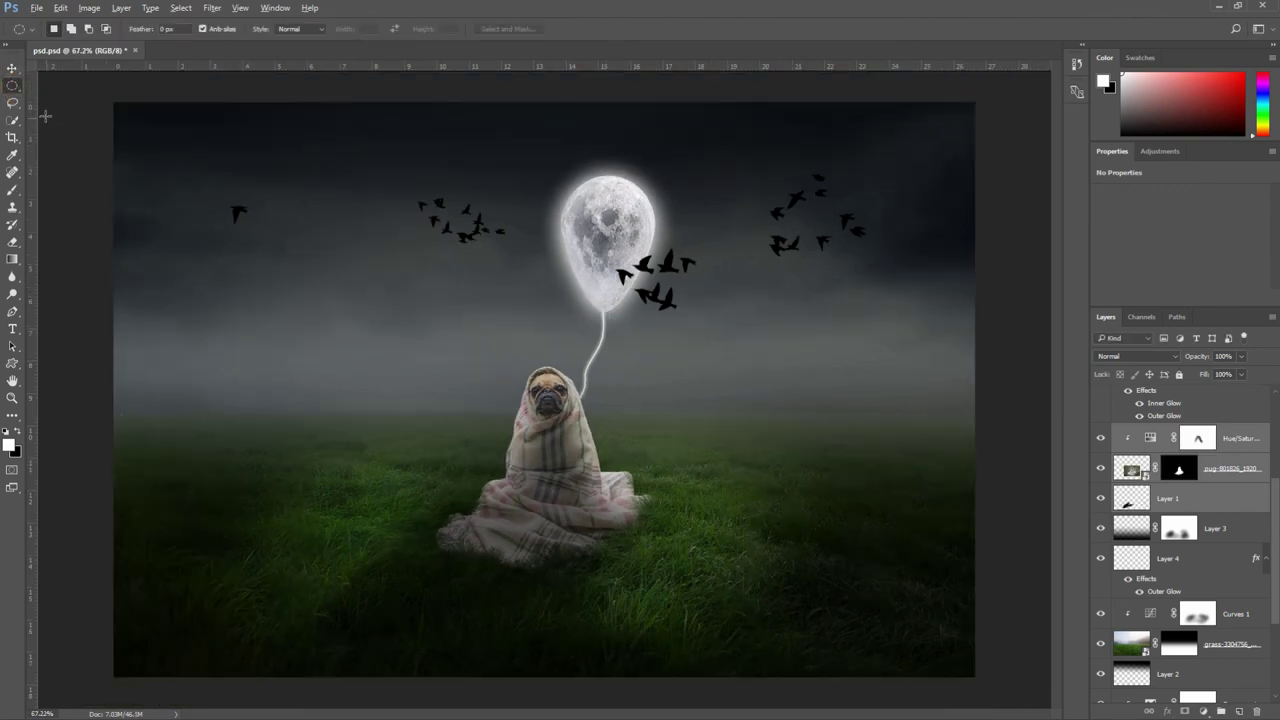